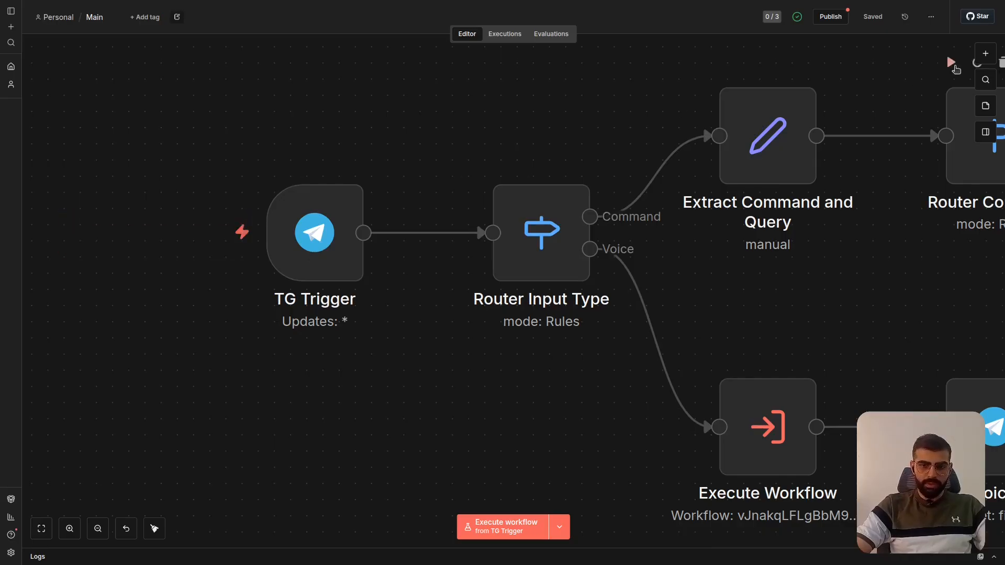
- Look up the Telegram node in the node library and browse its actions and triggers without adding any
{"action": "left_click", "coordinate": [987, 54]}
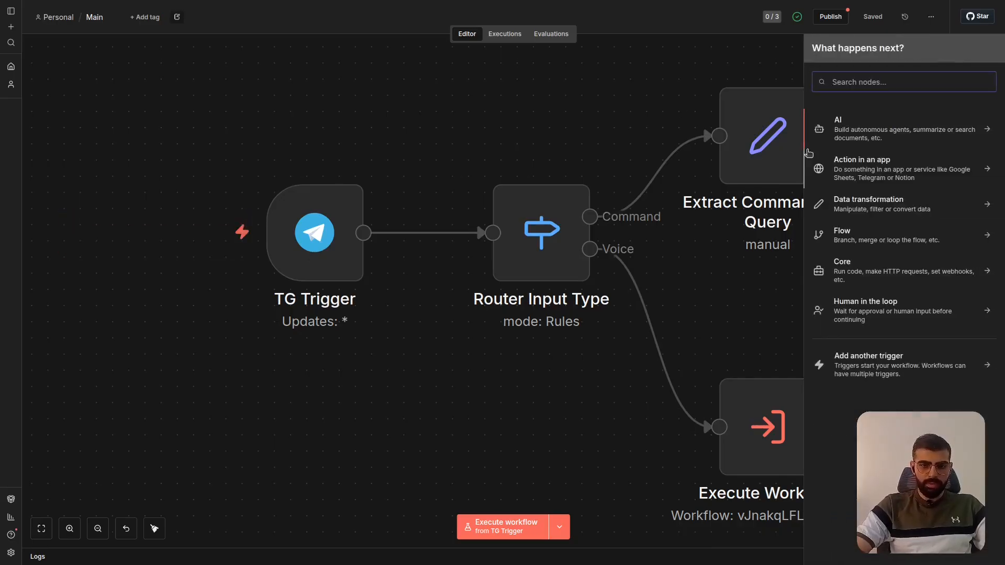
{"action": "type", "text": "tle"}
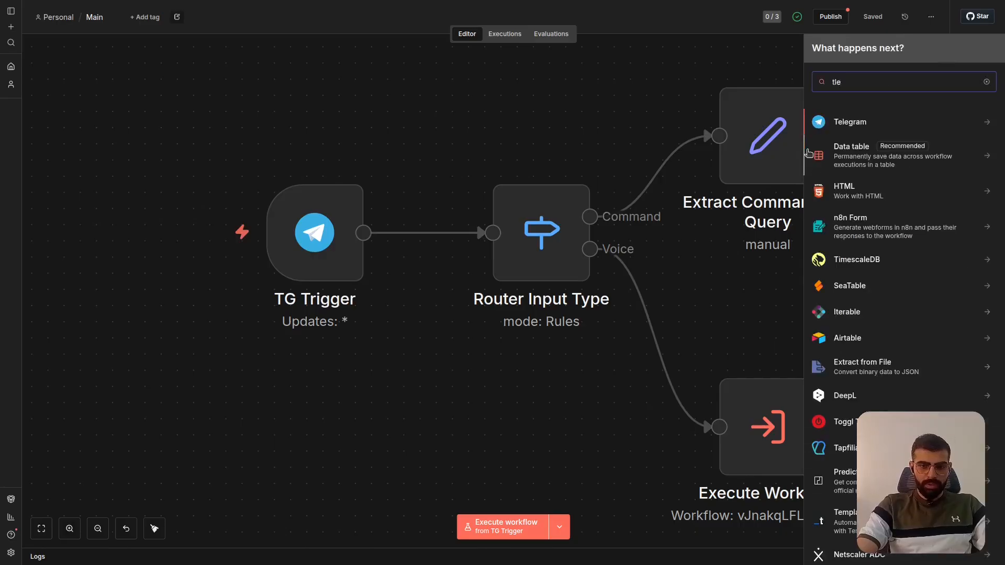
{"action": "left_click", "coordinate": [843, 126]}
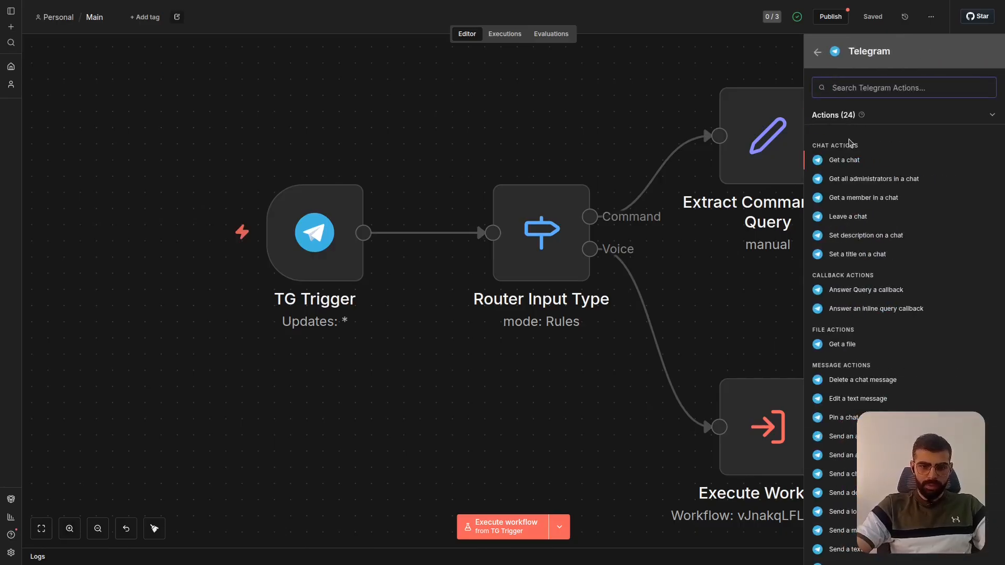
{"action": "scroll", "coordinate": [866, 208], "scroll_direction": "down", "scroll_amount": 5}
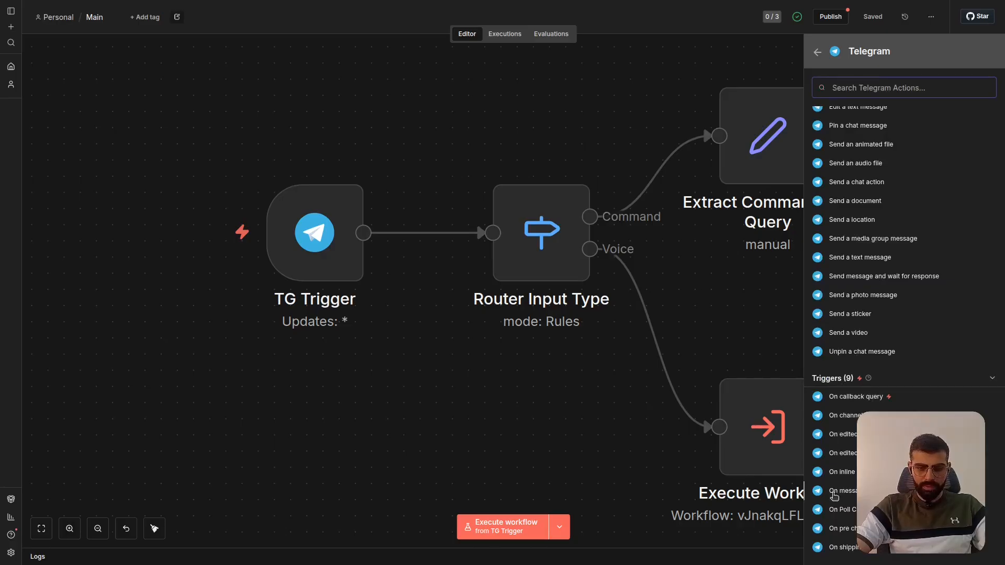
{"action": "left_click", "coordinate": [299, 391]}
- Review the TG Trigger node's credential and Trigger On parameters
{"action": "left_click", "coordinate": [326, 237]}
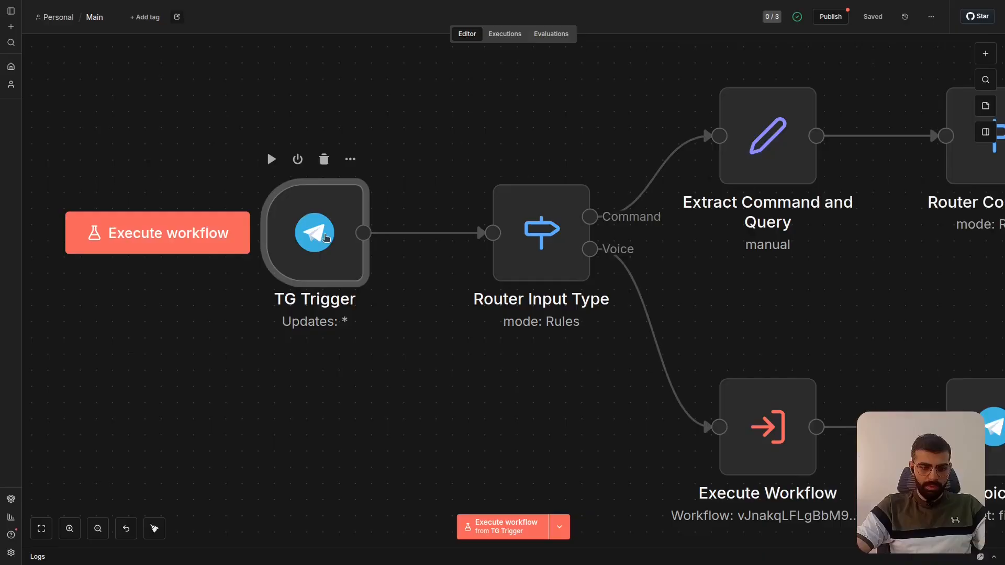
{"action": "double_click", "coordinate": [326, 237]}
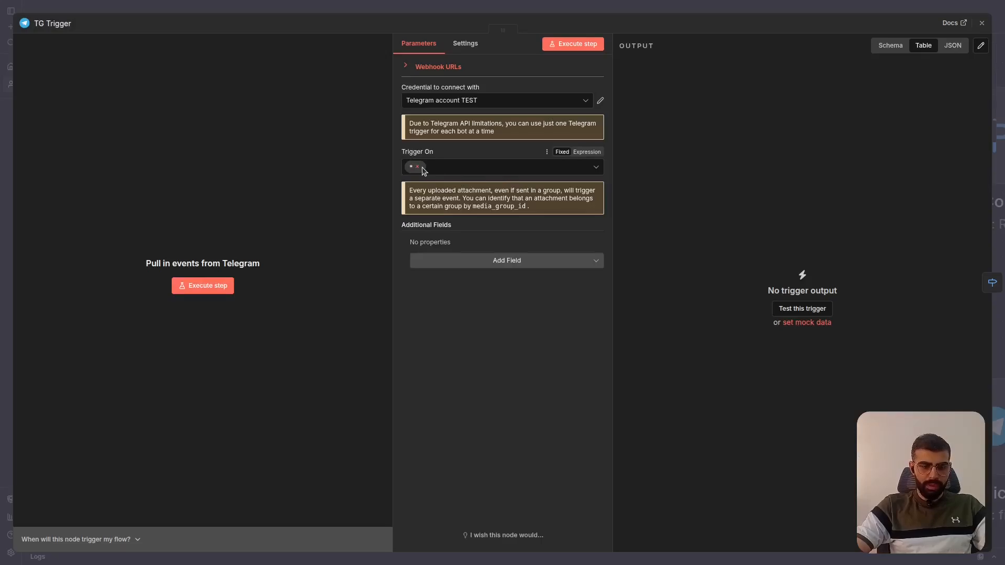
{"action": "left_click", "coordinate": [655, 7]}
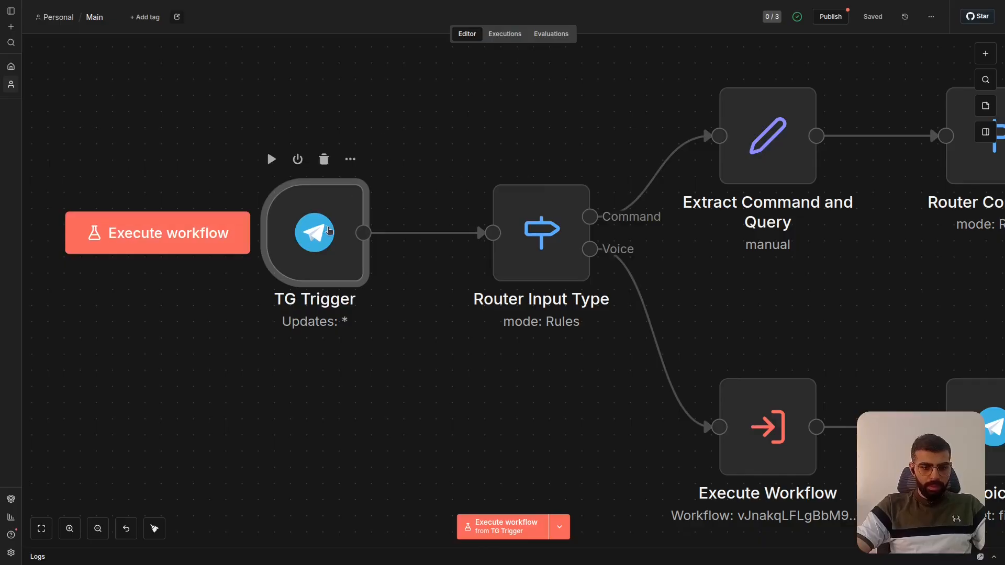
{"action": "double_click", "coordinate": [326, 230]}
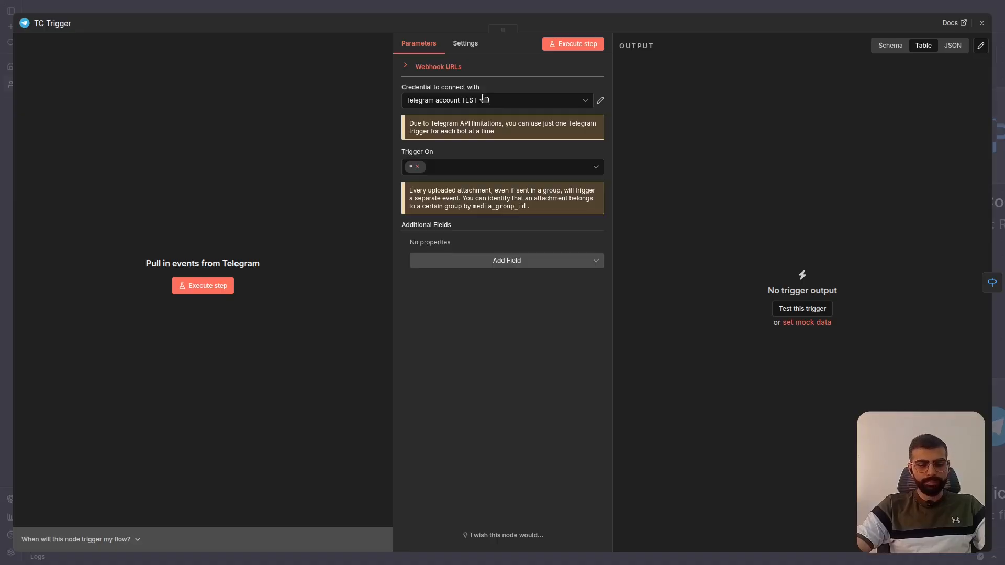
{"action": "key", "text": "Escape"}
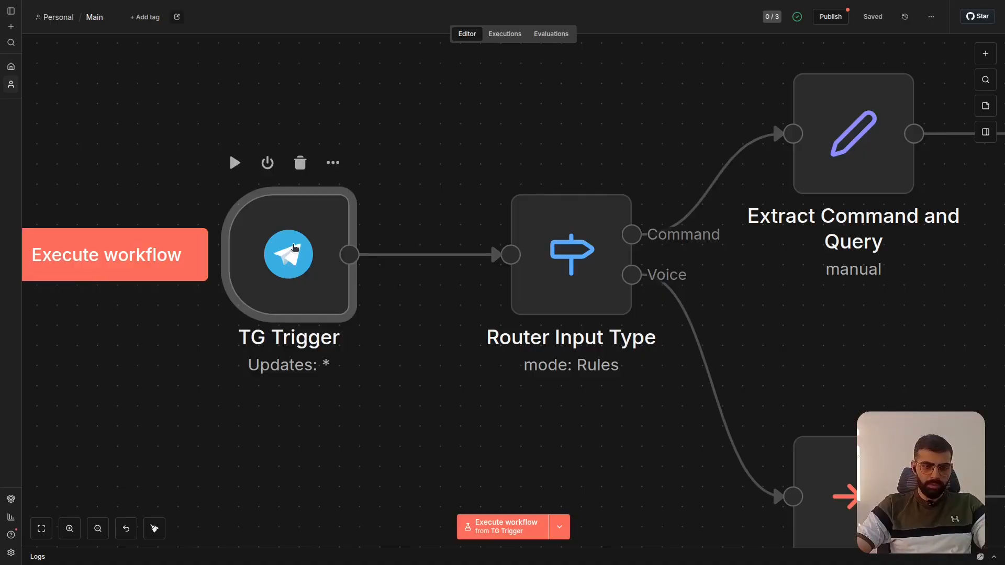
- Delete the Telegram account TEST credential used by the TG Trigger node
{"action": "double_click", "coordinate": [294, 247]}
{"action": "left_click", "coordinate": [493, 101]}
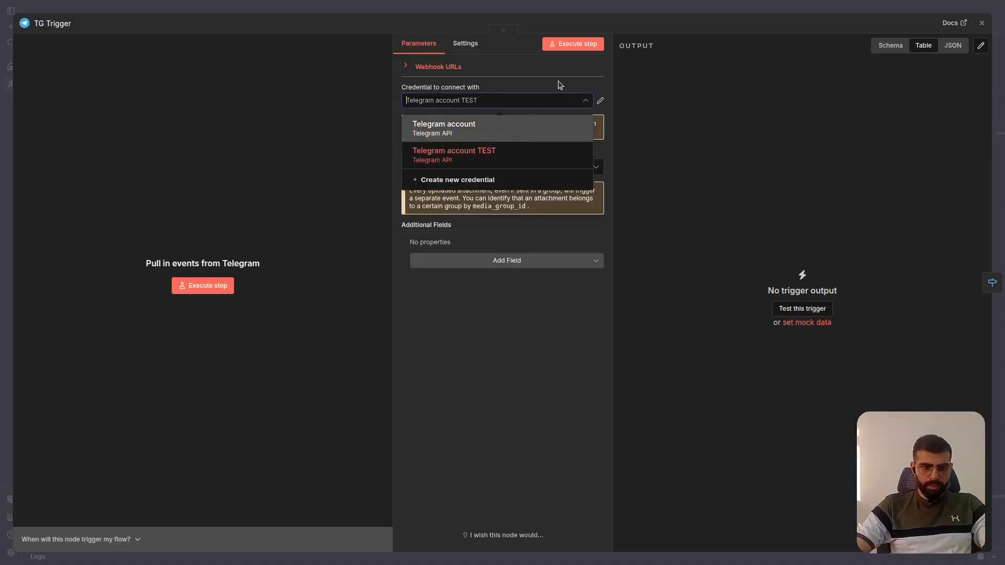
{"action": "left_click", "coordinate": [601, 102]}
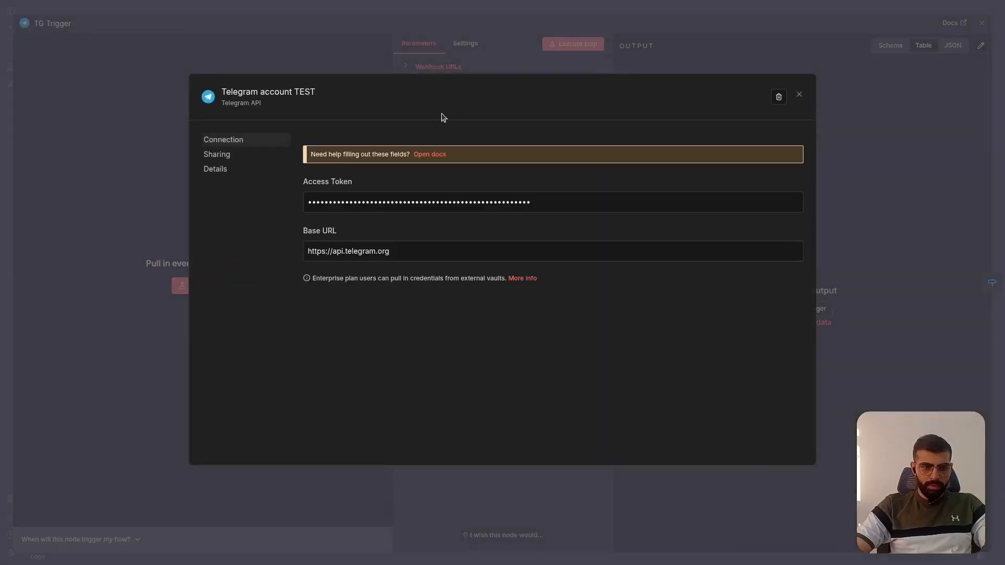
{"action": "left_click", "coordinate": [779, 97]}
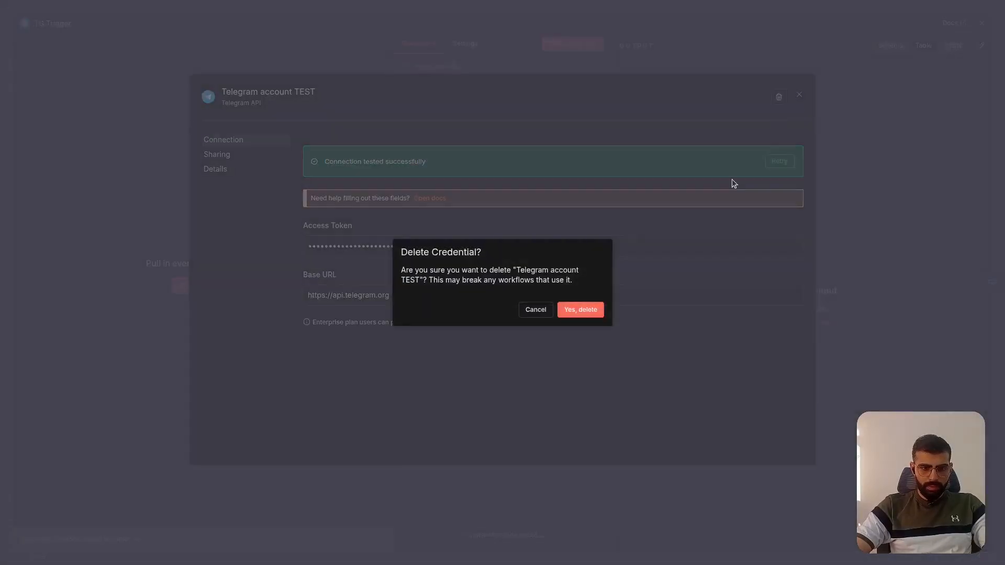
{"action": "left_click", "coordinate": [568, 312]}
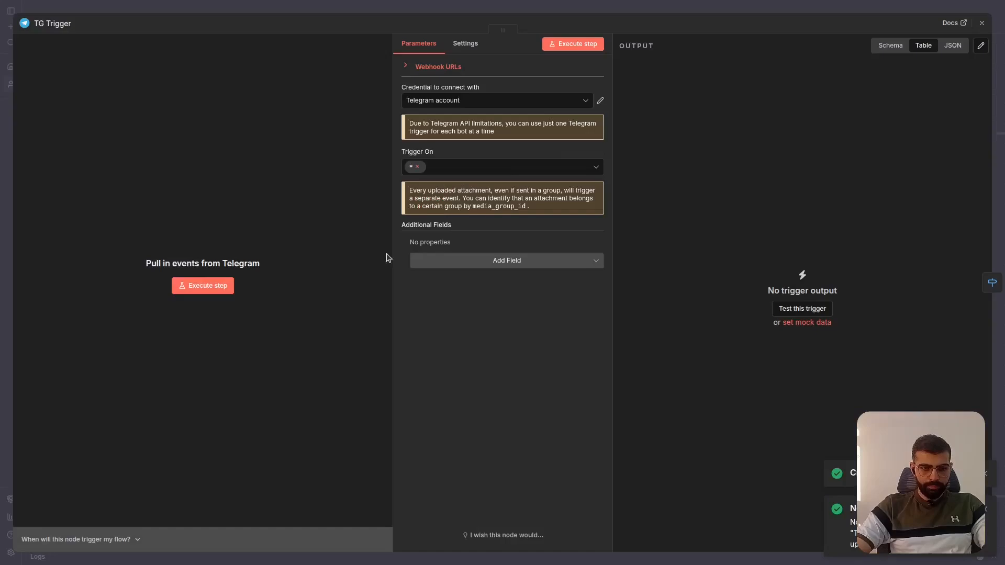
- Start creating a new Telegram API credential for the TG Trigger node
{"action": "left_click", "coordinate": [521, 107]}
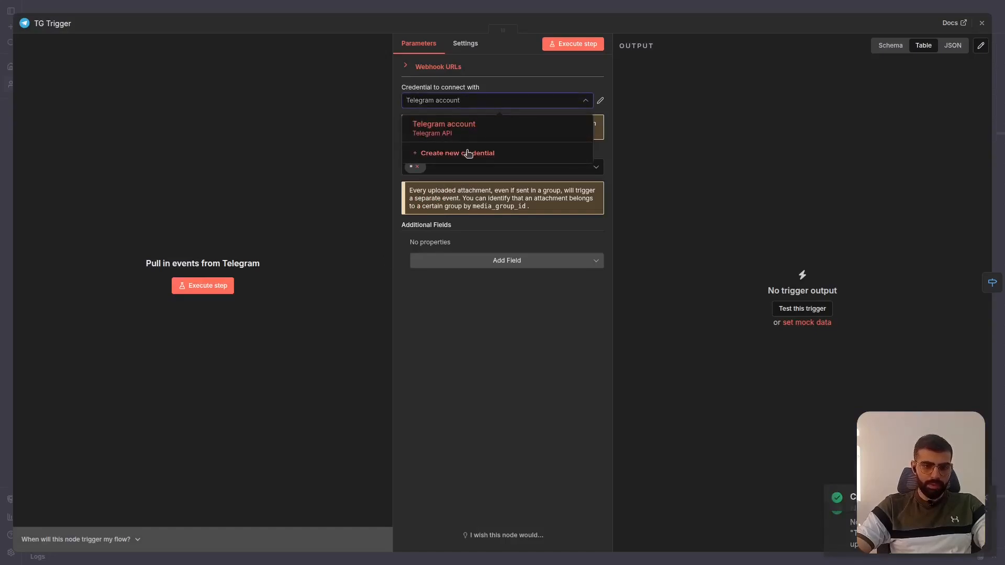
{"action": "left_click", "coordinate": [448, 155]}
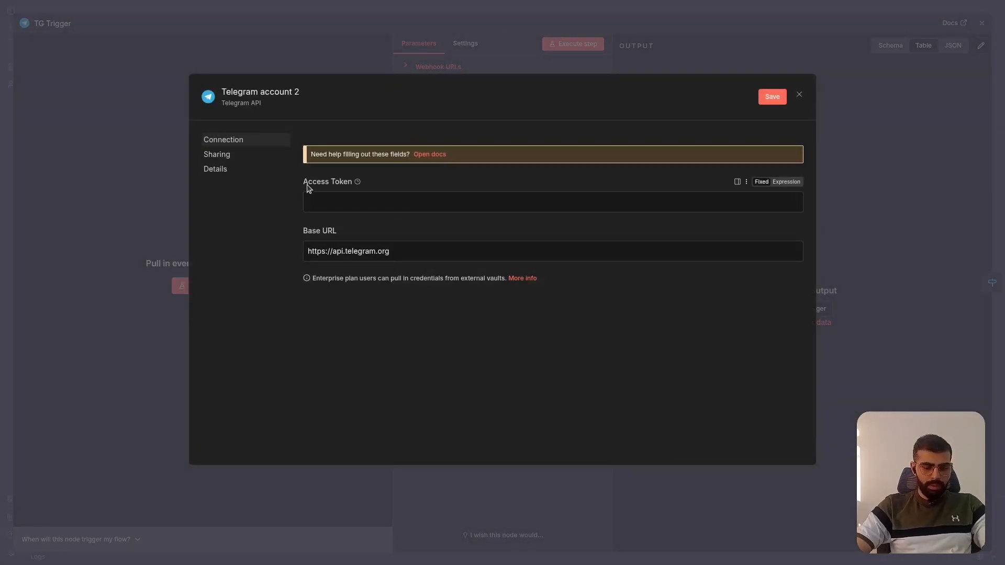
{"action": "left_click_drag", "start_coordinate": [303, 184], "coordinate": [352, 186]}
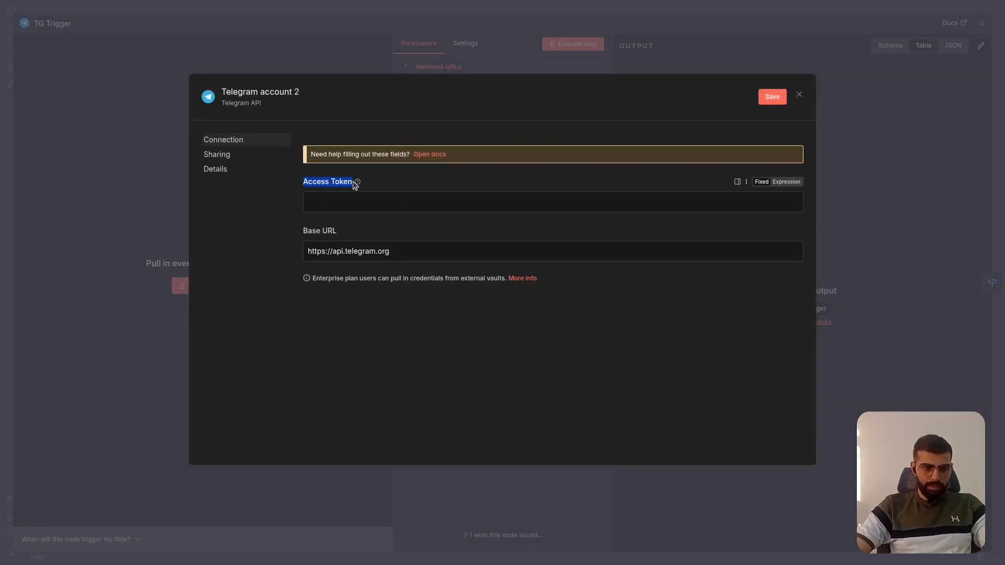
{"action": "left_click", "coordinate": [491, 106]}
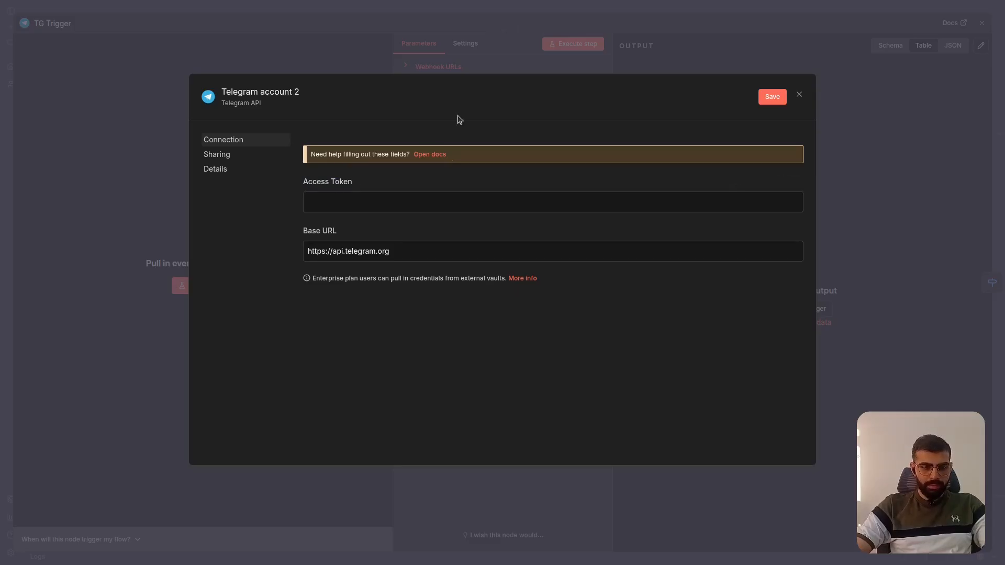
- Switch to Telegram, search for botfather and open the verified BotFather's mini app
{"action": "key", "text": "alt+Tab"}
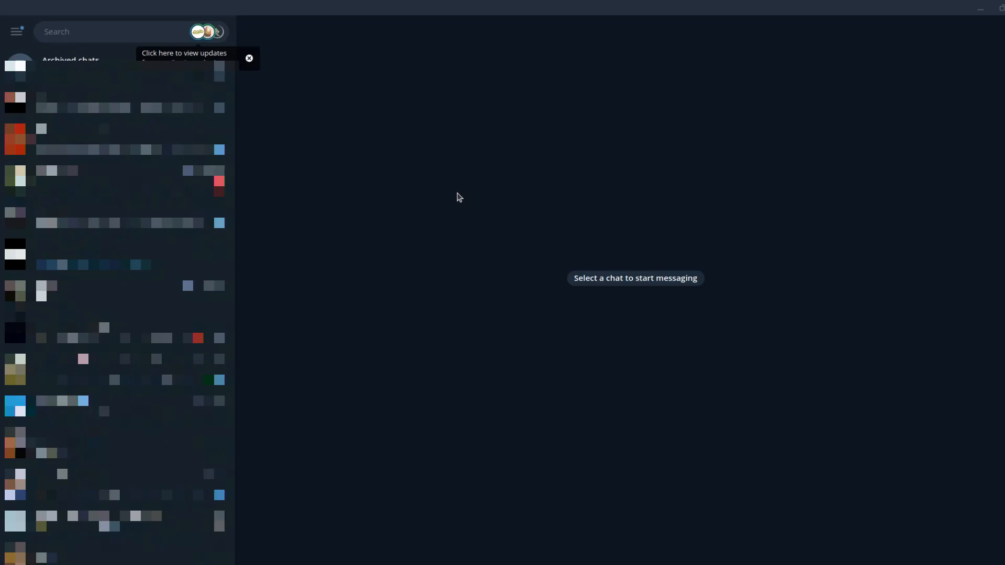
{"action": "left_click", "coordinate": [156, 28]}
{"action": "type", "text": "botfather"}
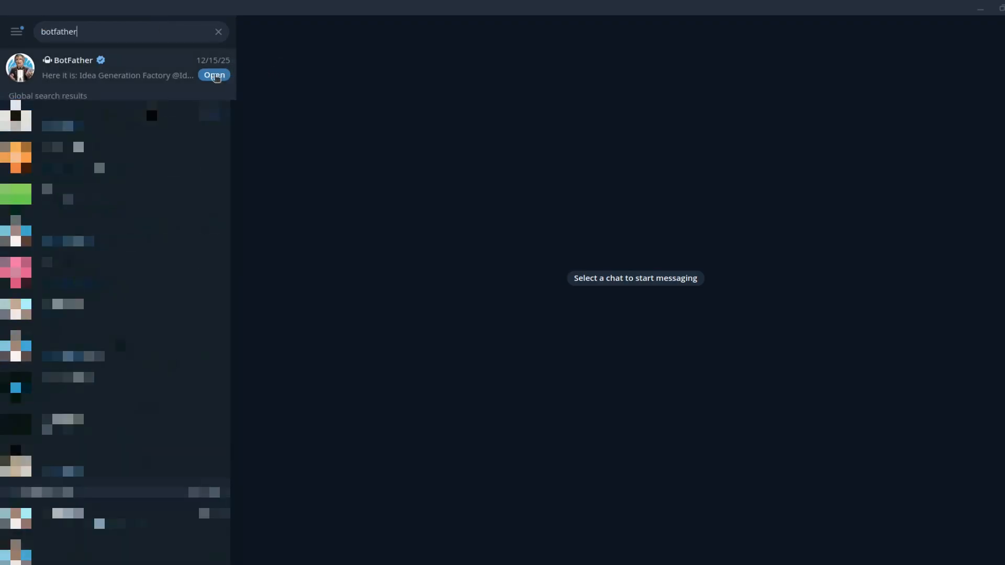
{"action": "left_click", "coordinate": [215, 76]}
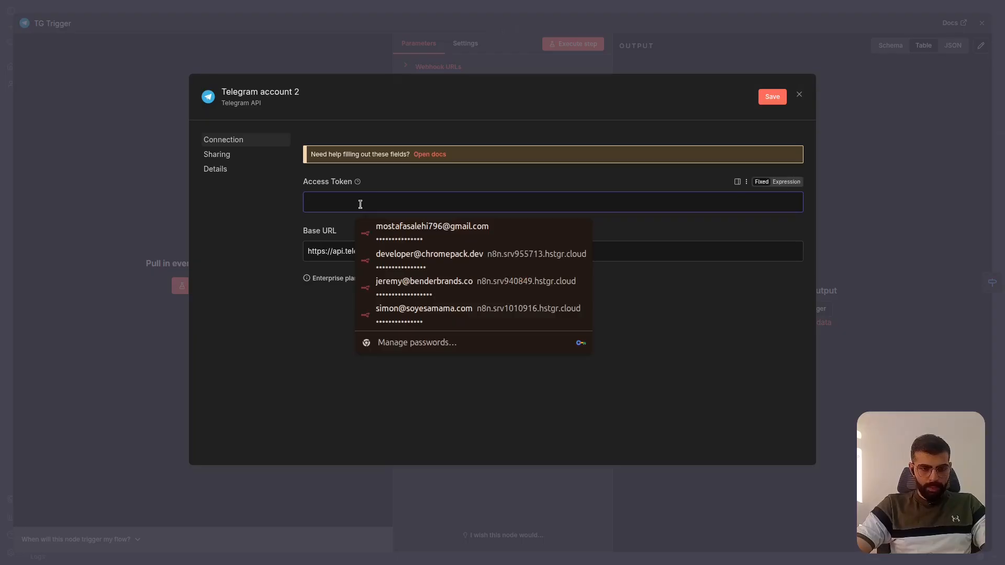
- Paste the Test bot's access token into the new credential, save it as Telegram account TEST and leave the TG Trigger settings
{"action": "key", "text": "ctrl+v"}
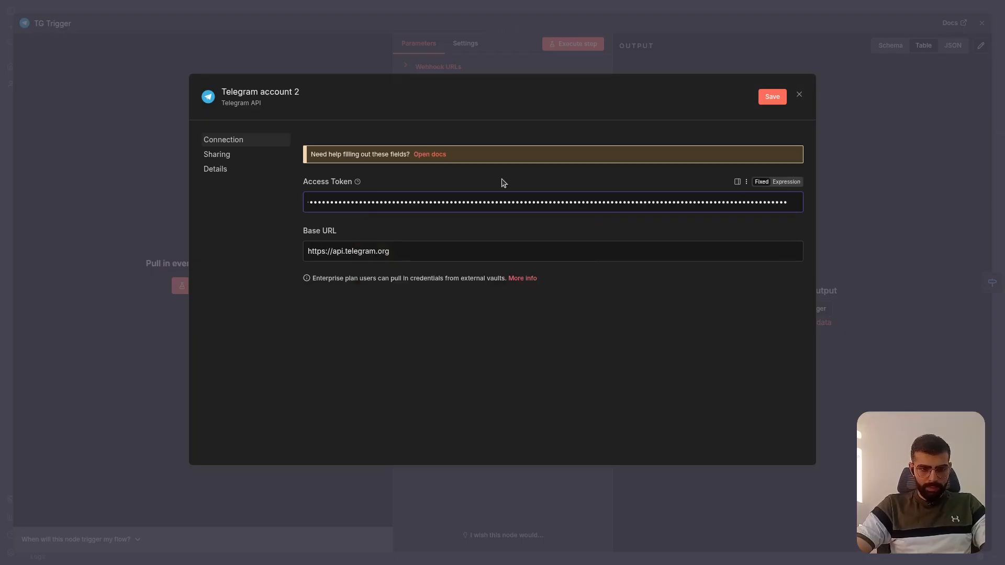
{"action": "left_click", "coordinate": [773, 99]}
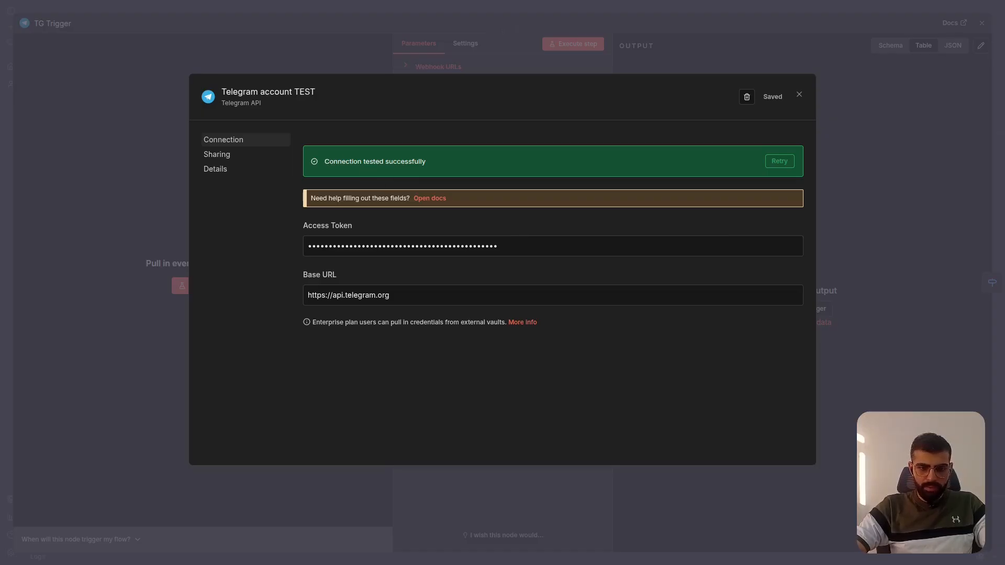
{"action": "left_click", "coordinate": [800, 98]}
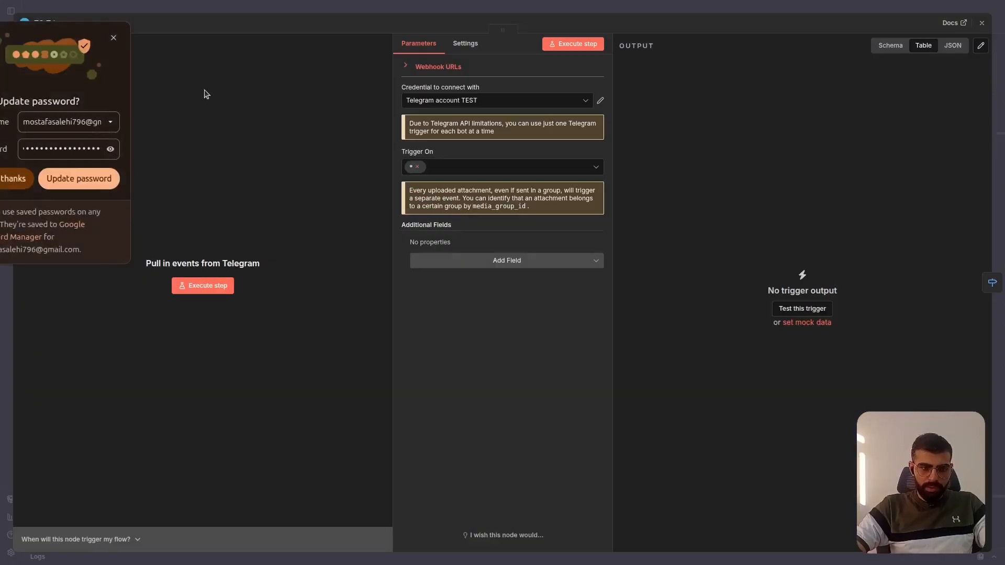
{"action": "left_click", "coordinate": [113, 39]}
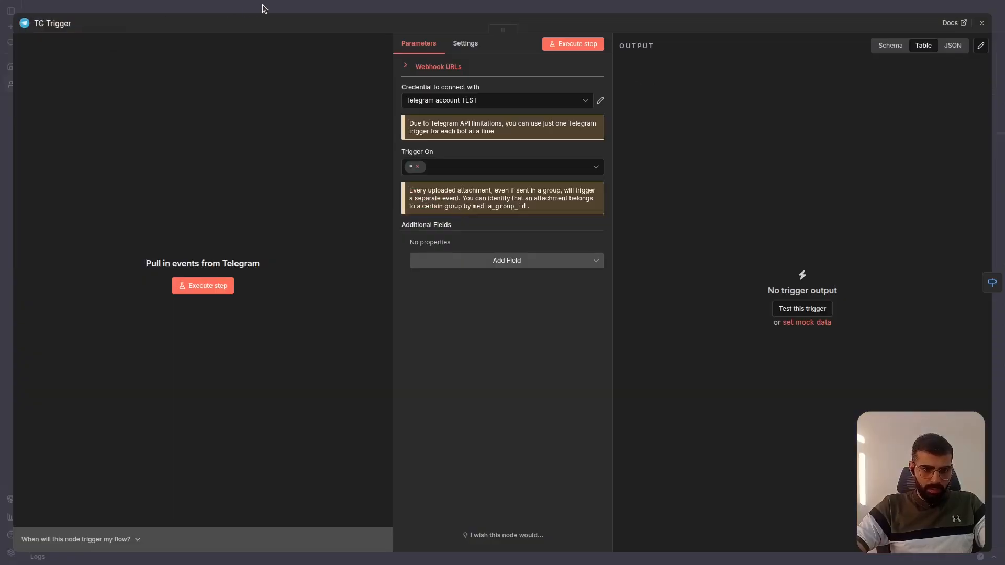
{"action": "left_click", "coordinate": [262, 8]}
{"action": "scroll", "coordinate": [321, 387], "scroll_direction": "right", "scroll_amount": 5}
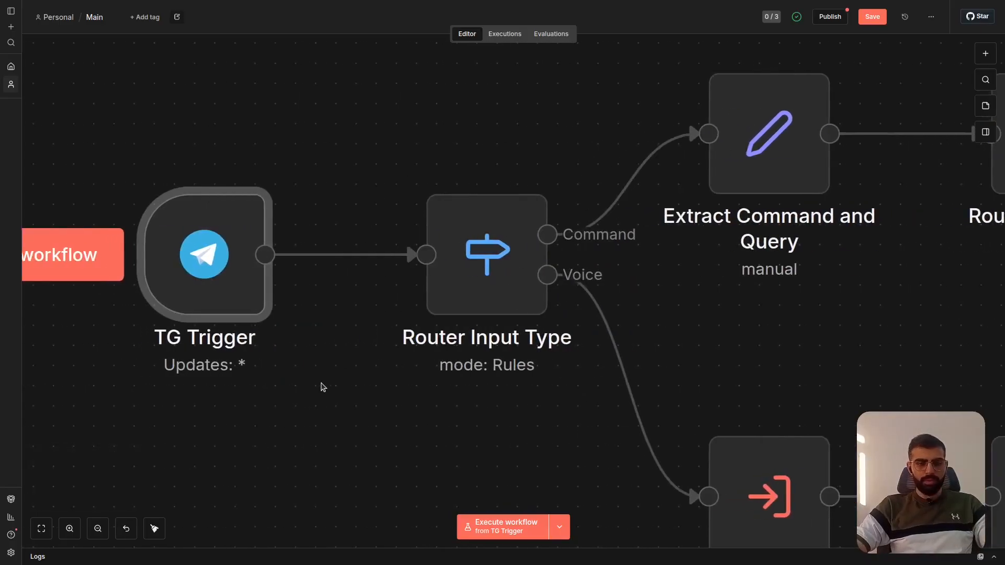
{"action": "scroll", "coordinate": [321, 387], "scroll_direction": "left", "scroll_amount": 2}
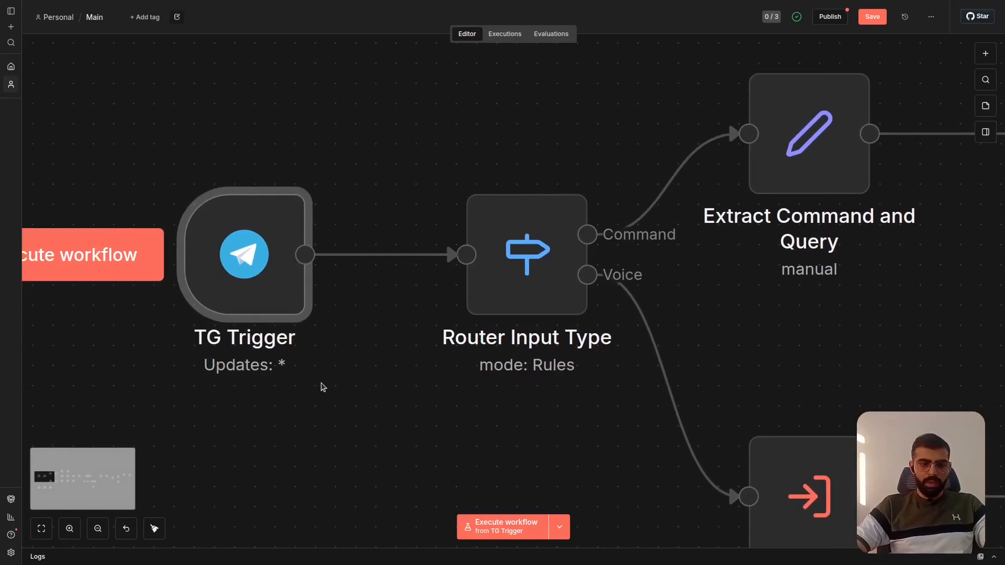
{"action": "mouse_move", "coordinate": [249, 262]}
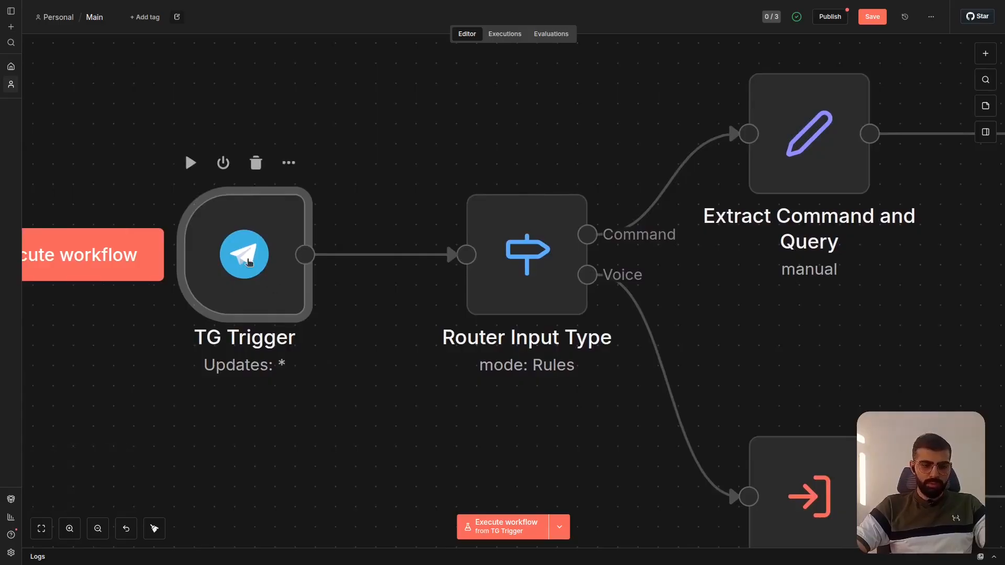
{"action": "scroll", "coordinate": [348, 310], "scroll_direction": "right", "scroll_amount": 4}
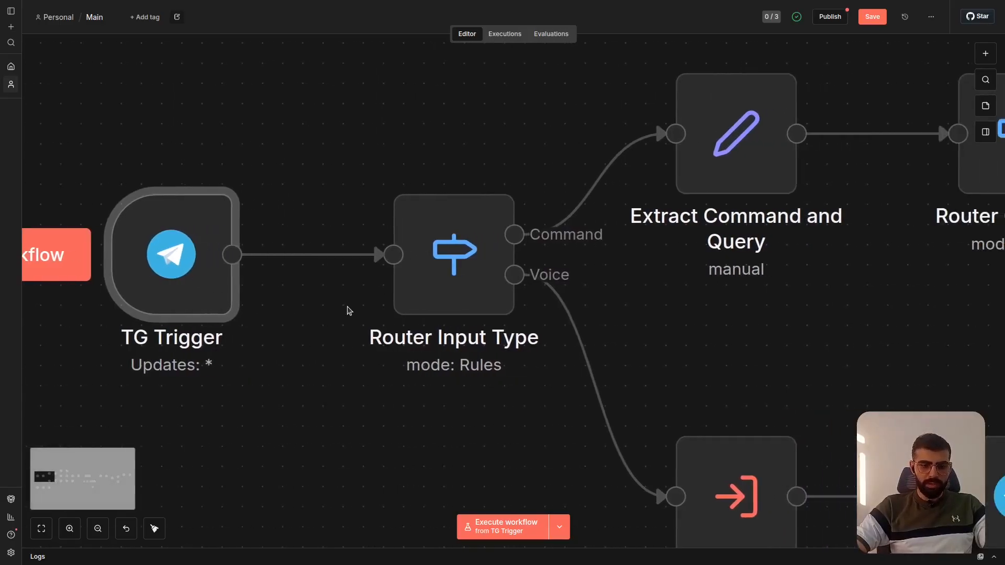
{"action": "mouse_move", "coordinate": [469, 264]}
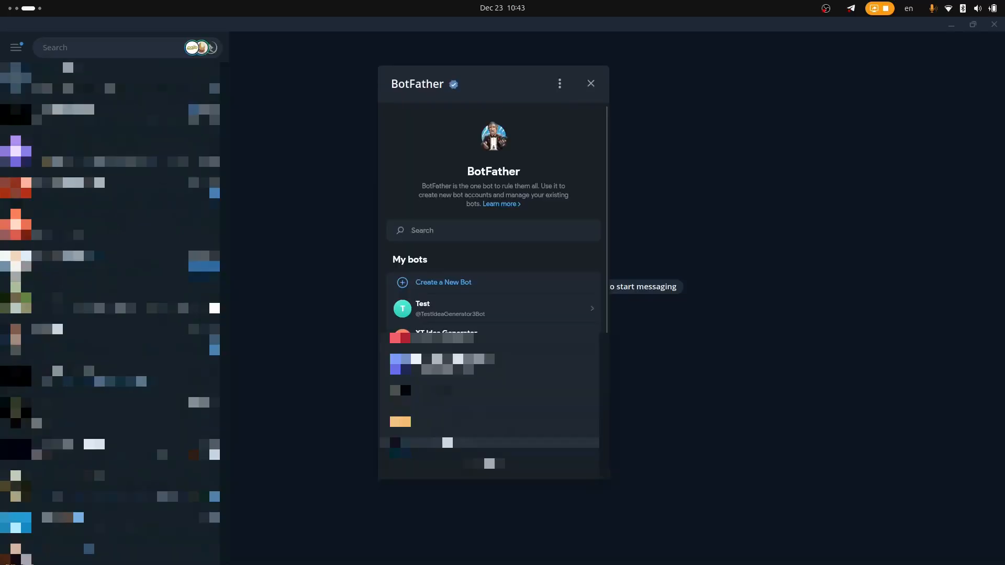
- In Telegram's BotFather app, widen the window and open the command settings of the Test bot
{"action": "left_click_drag", "start_coordinate": [608, 272], "coordinate": [701, 272]}
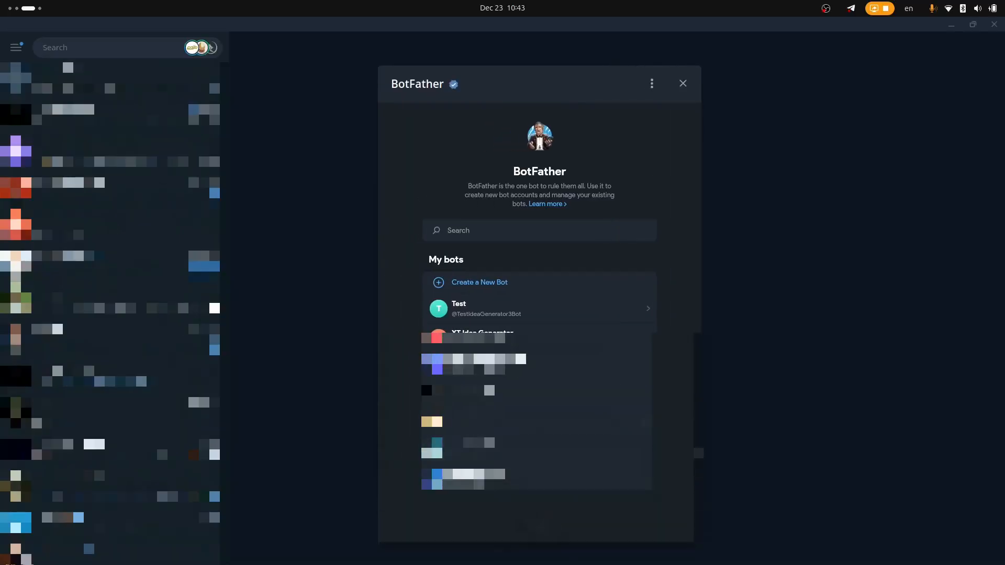
{"action": "left_click_drag", "start_coordinate": [700, 442], "coordinate": [801, 449]}
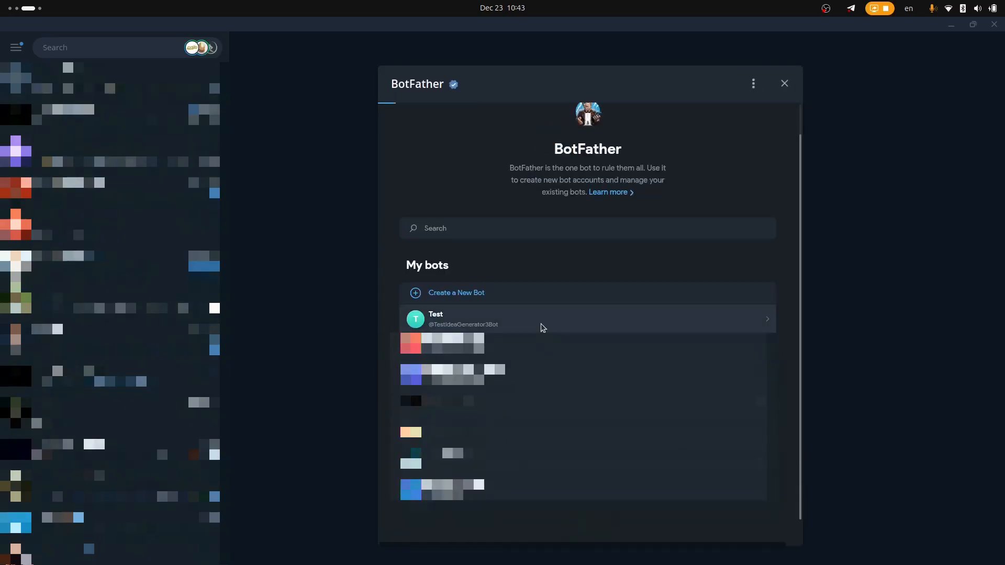
{"action": "left_click", "coordinate": [543, 328]}
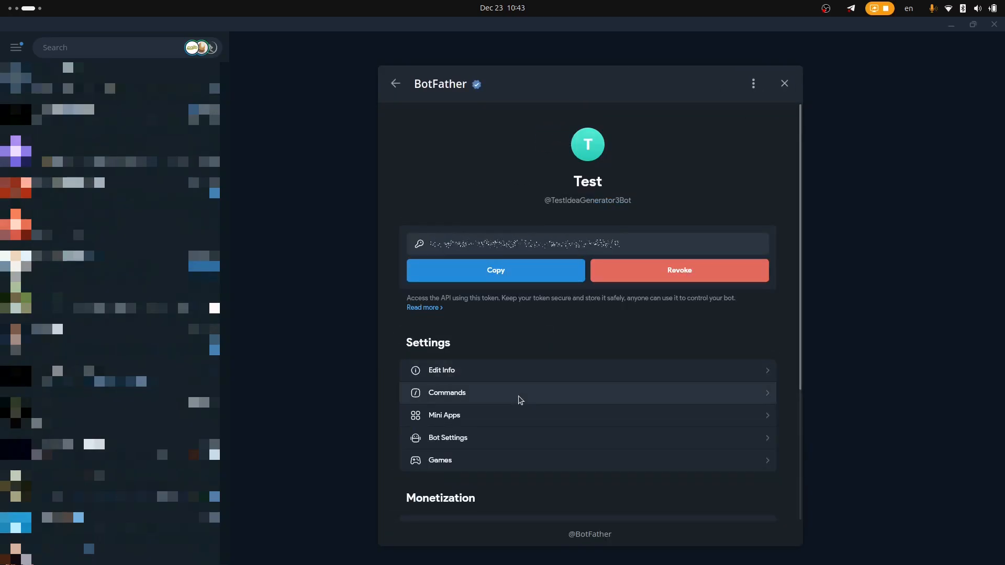
{"action": "left_click", "coordinate": [519, 400]}
- Add the bot command /start_session with the description Start Session, using the default scope
{"action": "left_click", "coordinate": [459, 291]}
{"action": "type", "text": "start_session"}
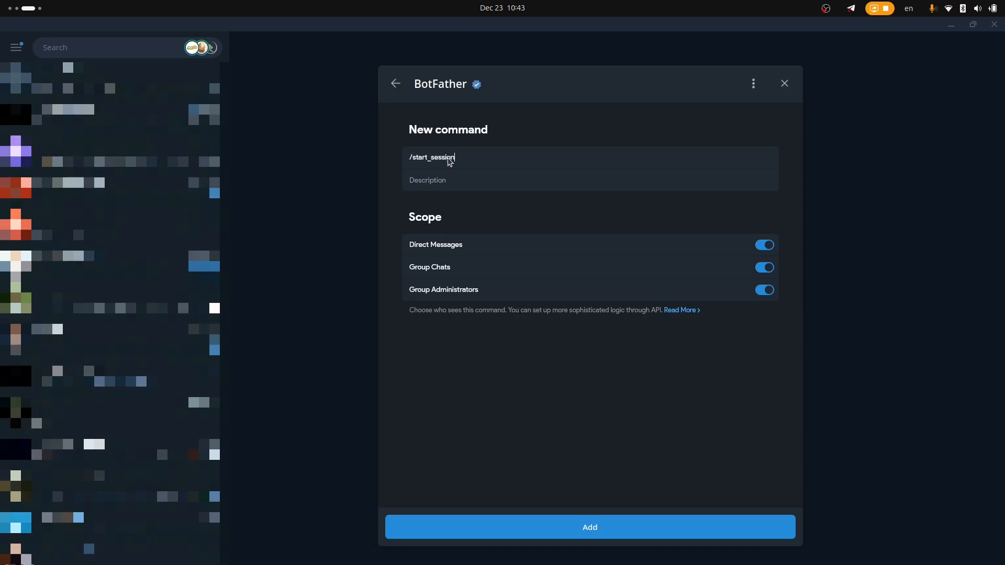
{"action": "key", "text": "Tab"}
{"action": "type", "text": "Start Session"}
{"action": "left_click", "coordinate": [547, 525]}
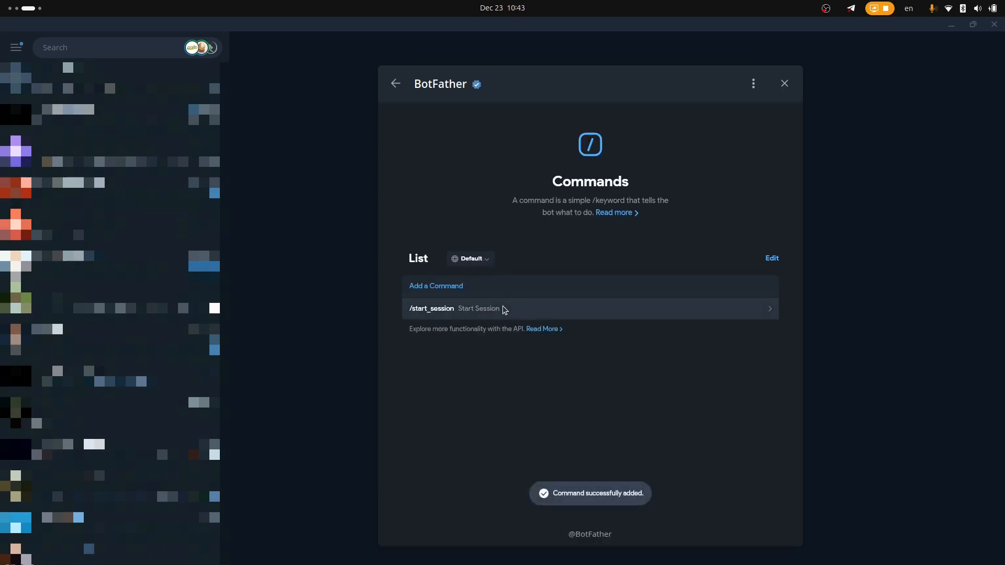
- Add the bot command /stop_session with the description Stop Session, using the default scope, and open the bot's link in the BotFather chat
{"action": "left_click", "coordinate": [505, 294]}
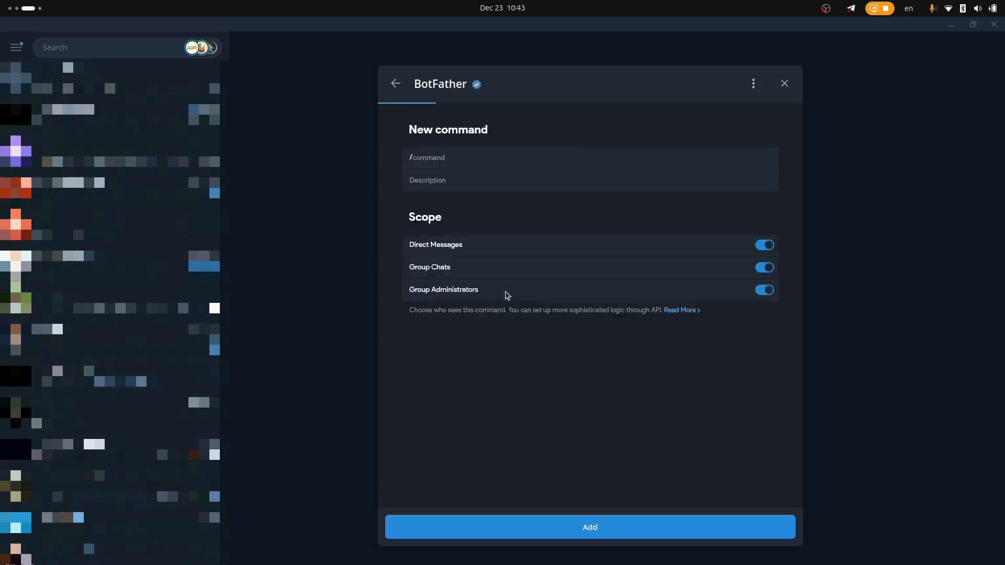
{"action": "type", "text": "stop_session"}
{"action": "key", "text": "Tab"}
{"action": "type", "text": "Stop Session"}
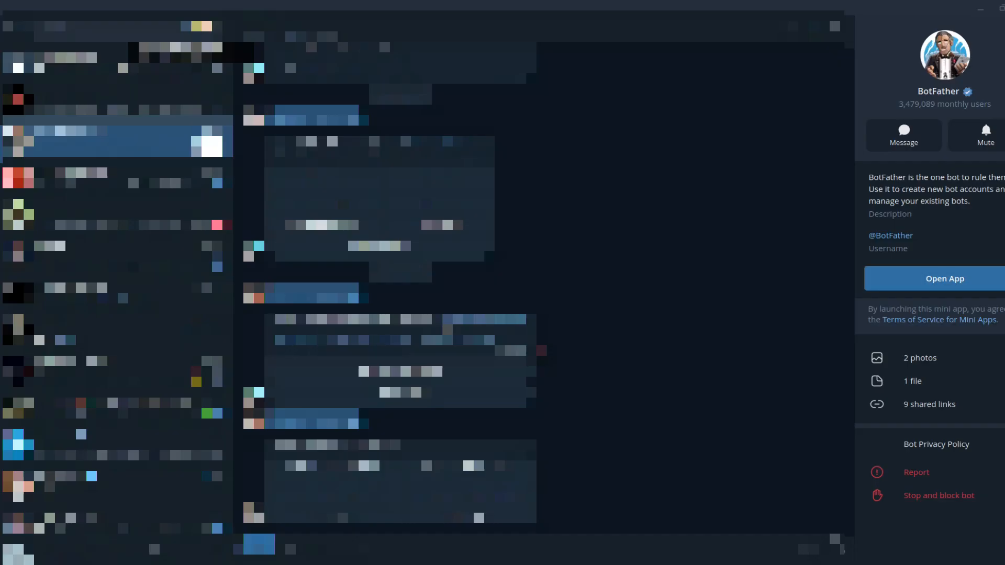
{"action": "left_click", "coordinate": [470, 324]}
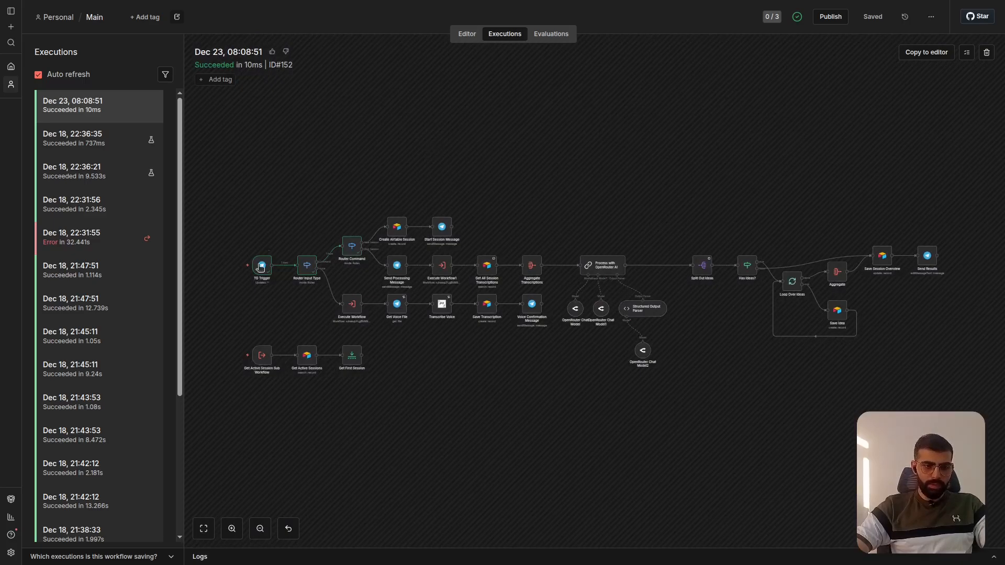
- Switch to n8n, examine the TG Trigger output of the Dec 23, 08:08:51 execution in schema view, and return to the workflow editor
{"action": "scroll", "coordinate": [261, 267], "scroll_direction": "up", "scroll_amount": 6}
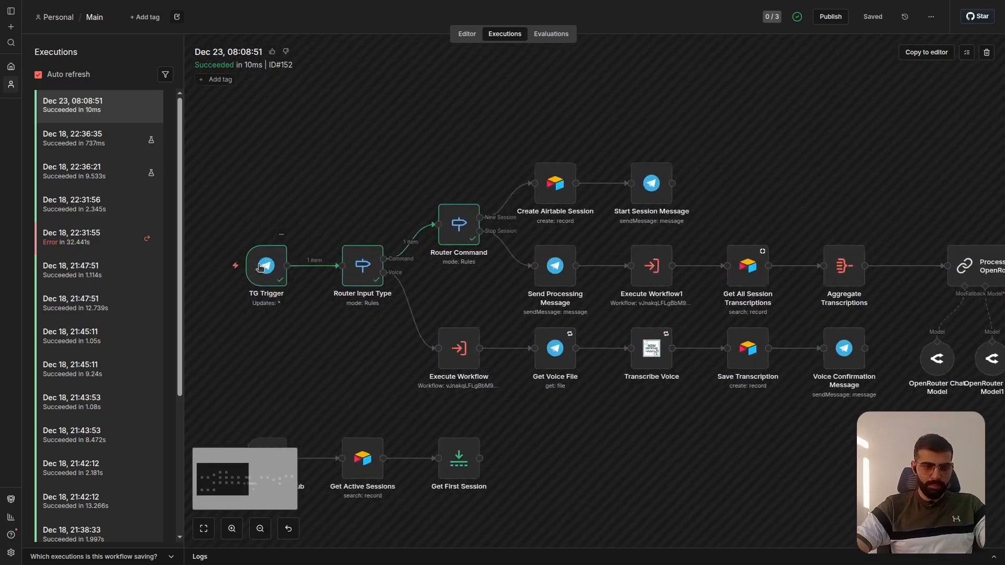
{"action": "scroll", "coordinate": [261, 267], "scroll_direction": "up", "scroll_amount": 1}
{"action": "scroll", "coordinate": [261, 267], "scroll_direction": "left", "scroll_amount": 3}
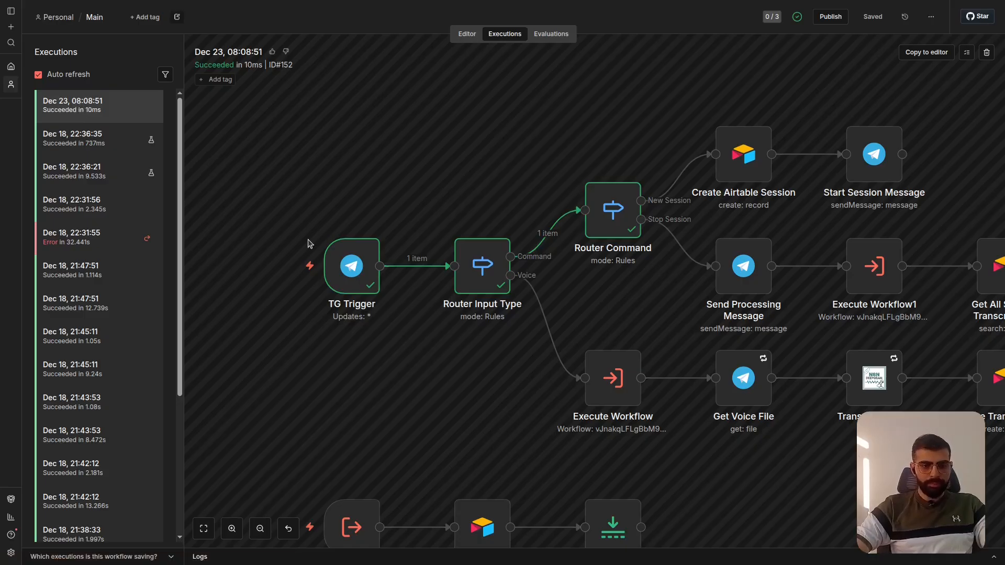
{"action": "double_click", "coordinate": [360, 267]}
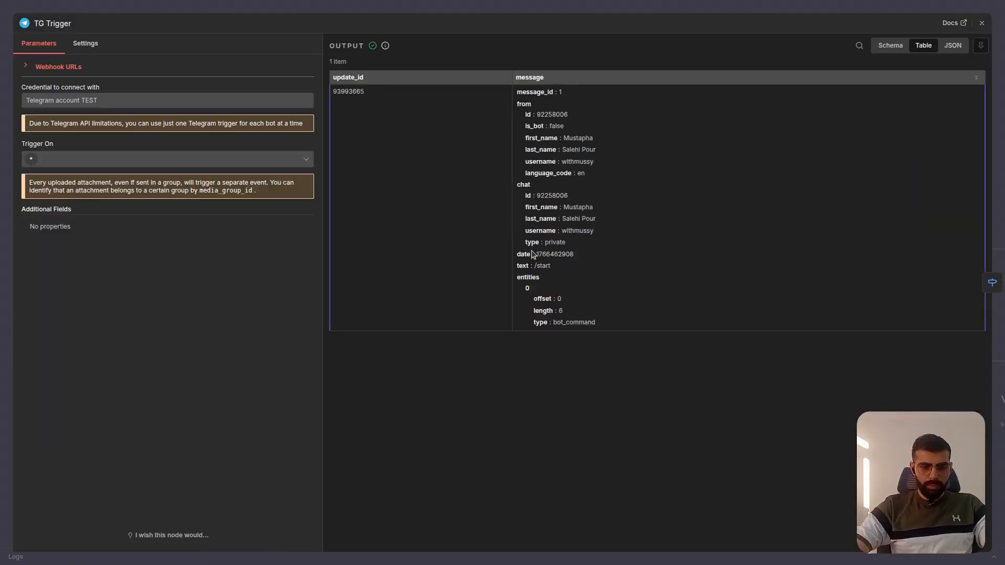
{"action": "left_click", "coordinate": [891, 45]}
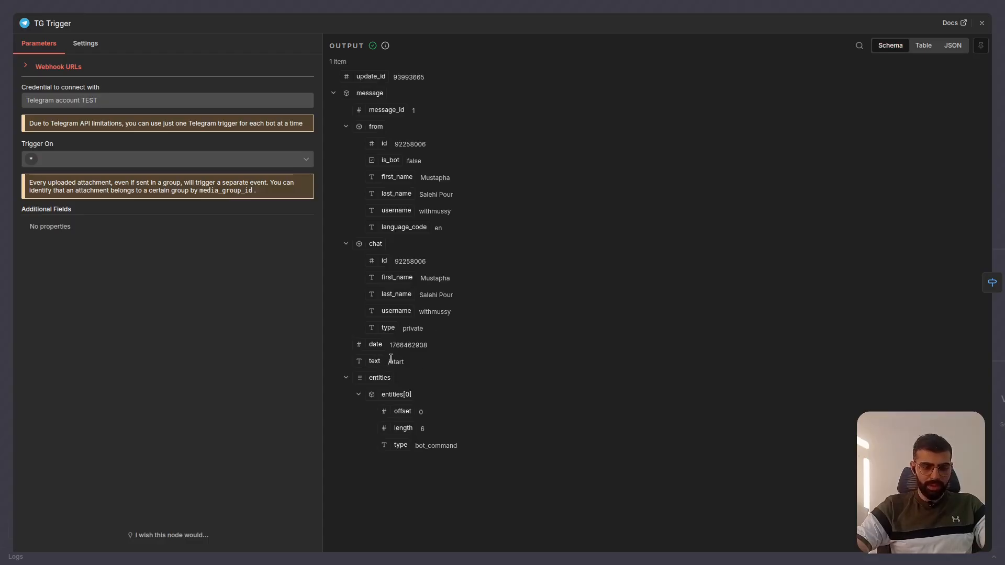
{"action": "left_click", "coordinate": [592, 5]}
{"action": "scroll", "coordinate": [442, 252], "scroll_direction": "up", "scroll_amount": 3}
{"action": "scroll", "coordinate": [441, 253], "scroll_direction": "right", "scroll_amount": 3}
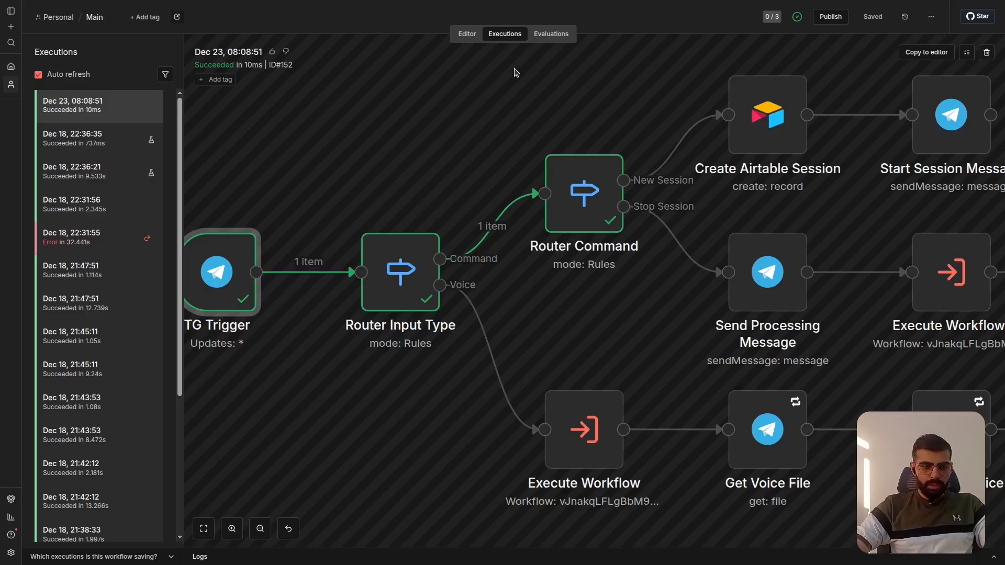
{"action": "left_click", "coordinate": [467, 34]}
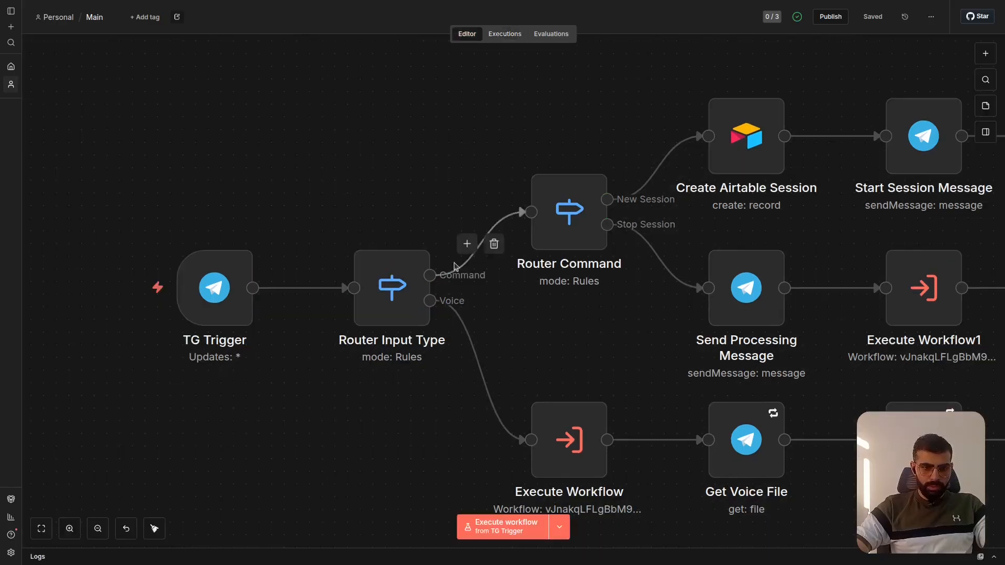
{"action": "scroll", "coordinate": [441, 286], "scroll_direction": "up", "scroll_amount": 2}
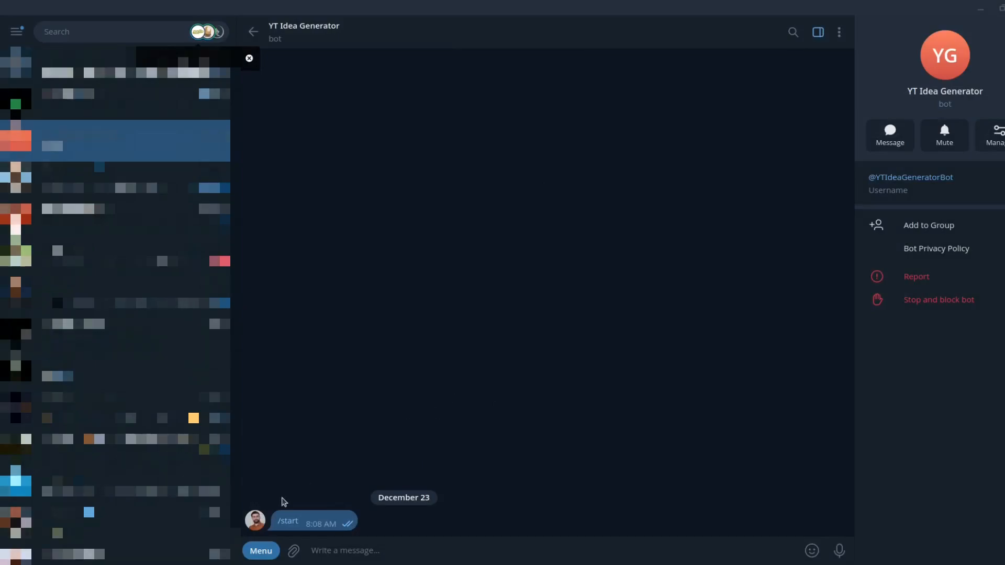
- Send /start_session in Telegram's YT Idea Generator chat and open the Dec 23, 08:10:27 execution of the Main workflow in n8n
{"action": "left_click", "coordinate": [262, 552]}
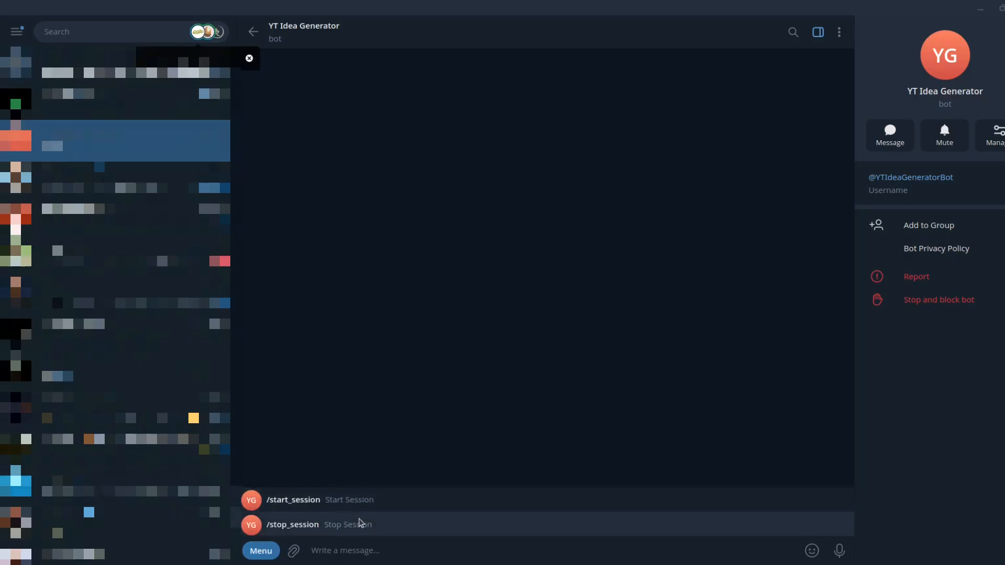
{"action": "left_click", "coordinate": [398, 500]}
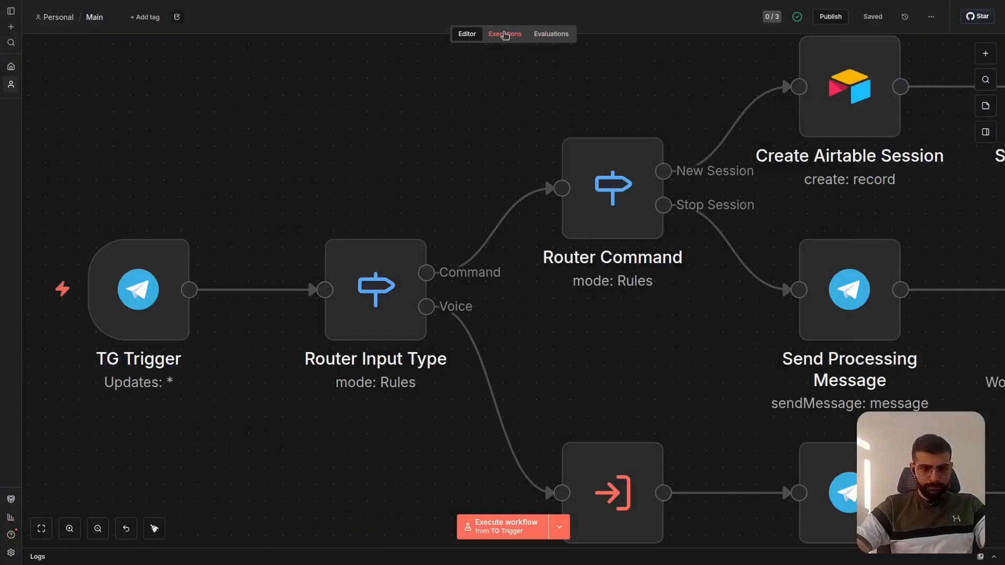
{"action": "left_click", "coordinate": [504, 34]}
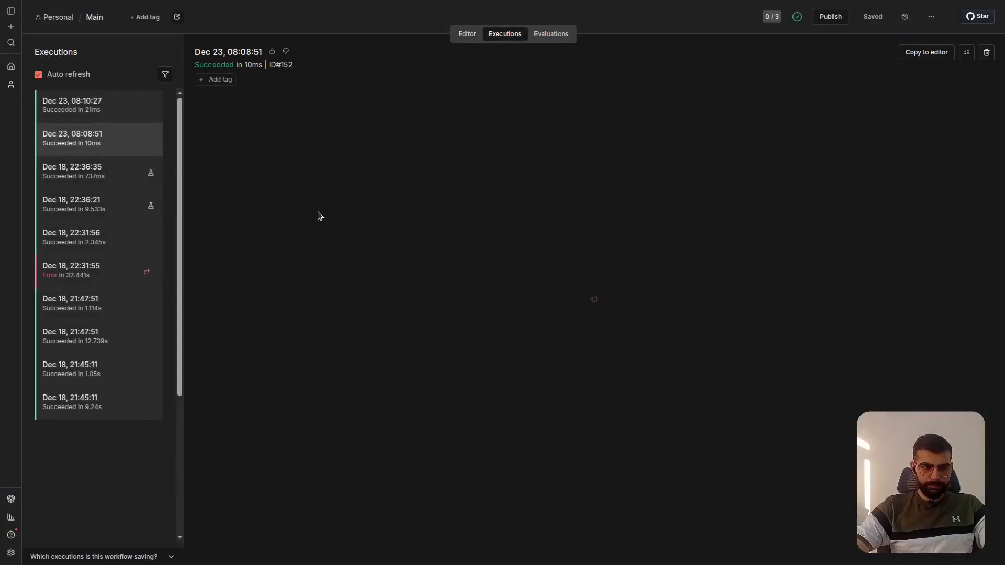
{"action": "left_click", "coordinate": [112, 105]}
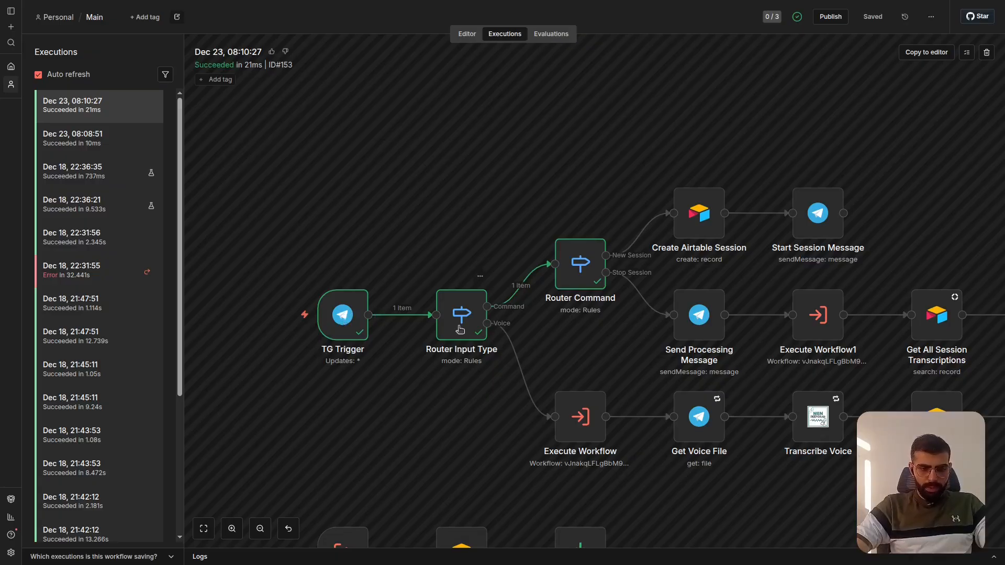
{"action": "scroll", "coordinate": [460, 328], "scroll_direction": "up", "scroll_amount": 3}
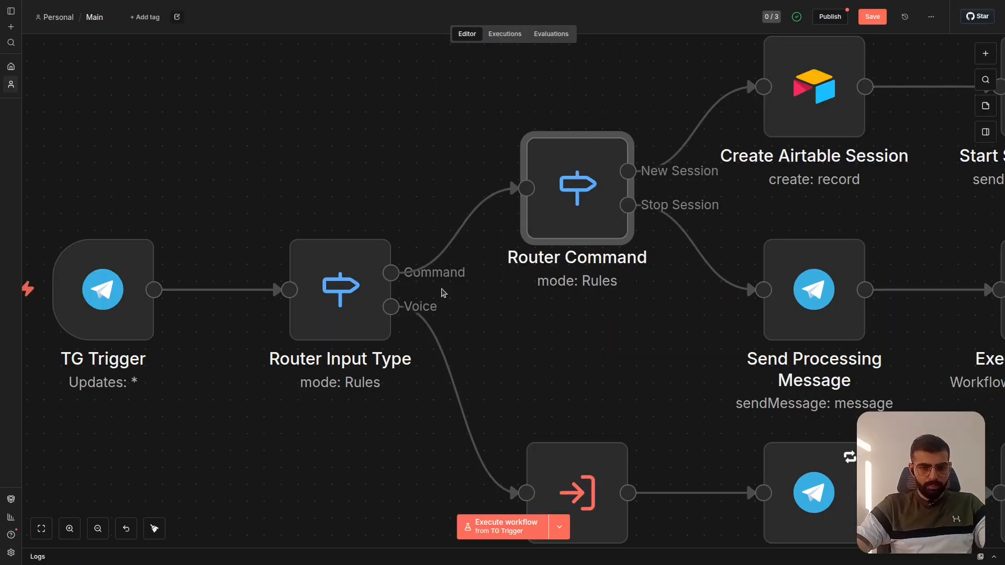
- Review the Router Command node's rules and outputs for the /start_session and /stop_session commands
{"action": "mouse_move", "coordinate": [572, 198]}
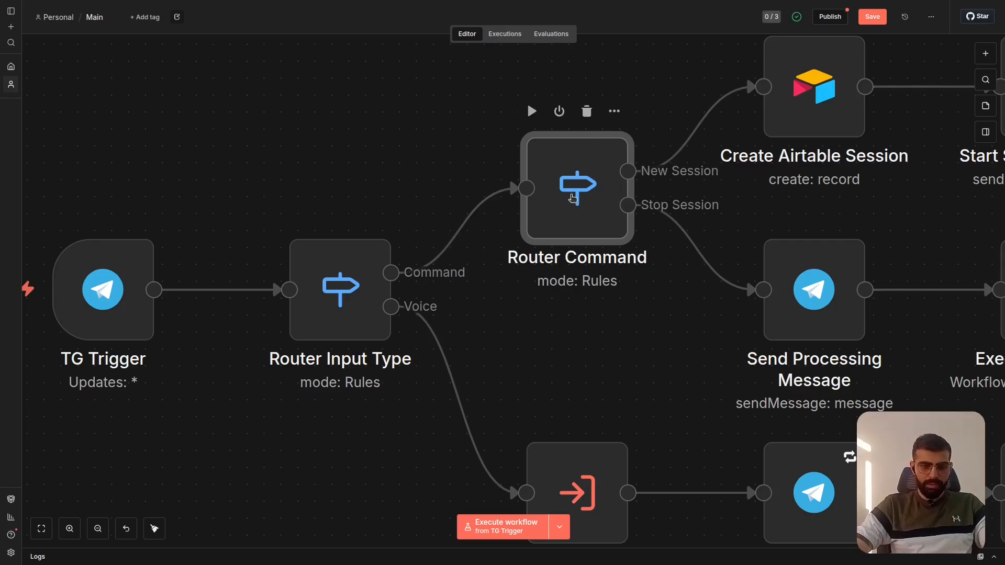
{"action": "mouse_move", "coordinate": [657, 206]}
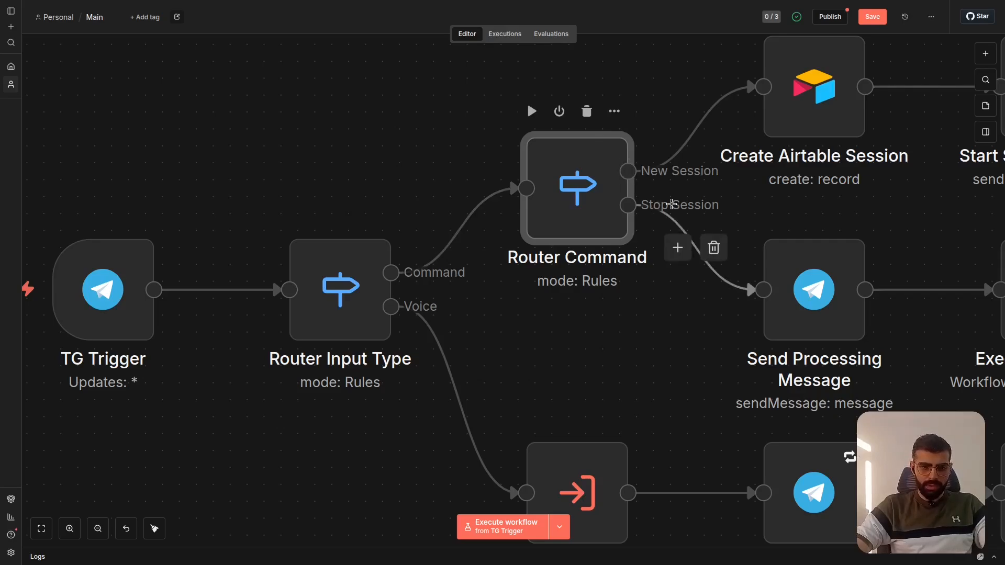
{"action": "double_click", "coordinate": [585, 208]}
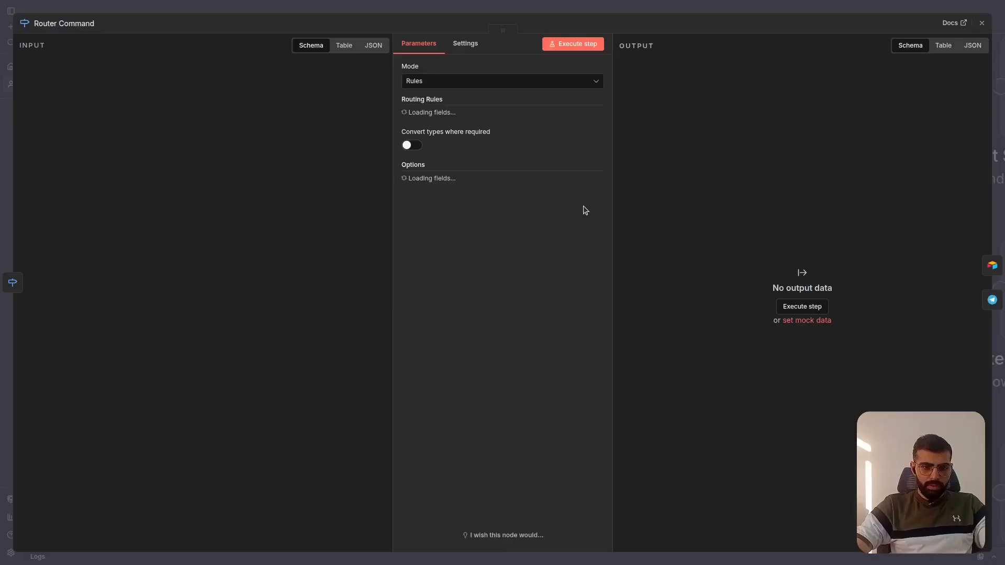
{"action": "left_click", "coordinate": [644, 14]}
{"action": "scroll", "coordinate": [450, 334], "scroll_direction": "right", "scroll_amount": 2}
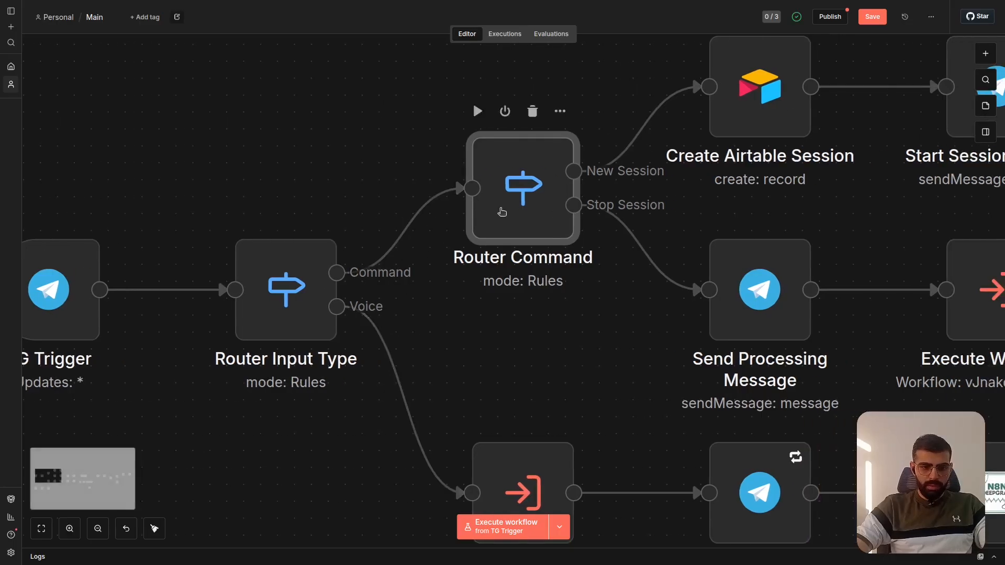
{"action": "double_click", "coordinate": [500, 212]}
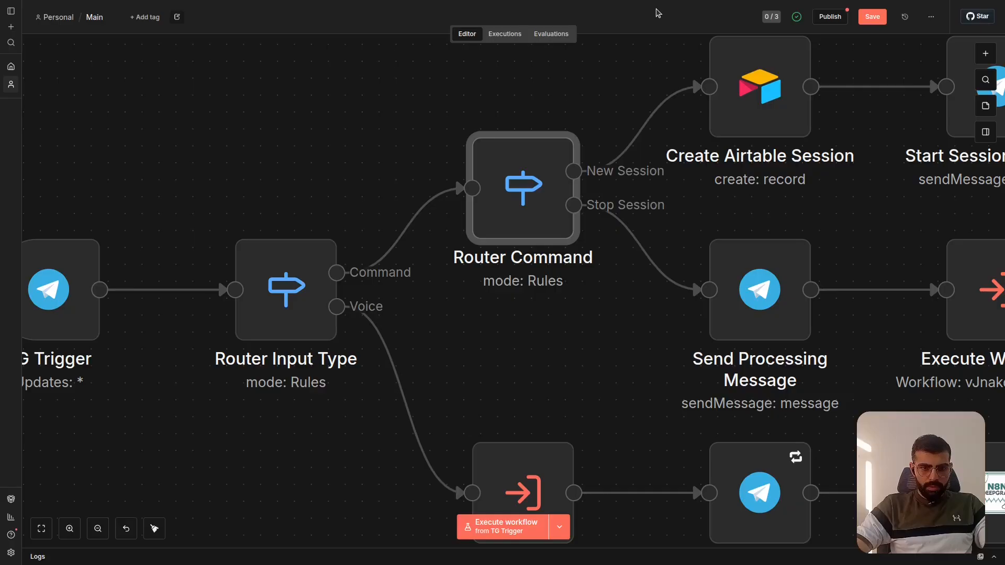
{"action": "key", "text": "Escape"}
- Save the Main workflow and return to its Dec 23, 08:10:27 execution
{"action": "left_click", "coordinate": [508, 385]}
{"action": "key", "text": "ctrl+s"}
{"action": "left_click", "coordinate": [506, 33]}
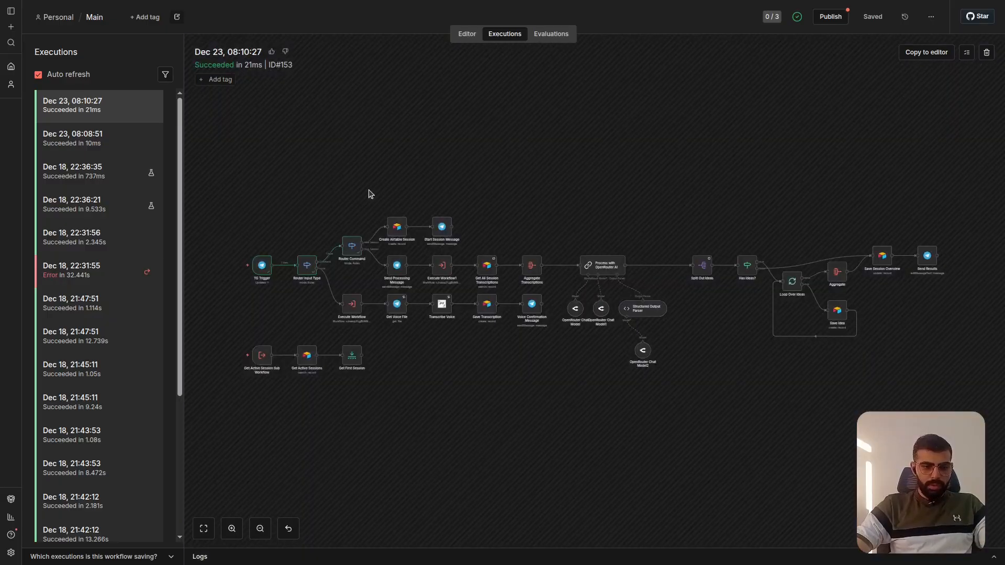
{"action": "scroll", "coordinate": [327, 283], "scroll_direction": "up", "scroll_amount": 5}
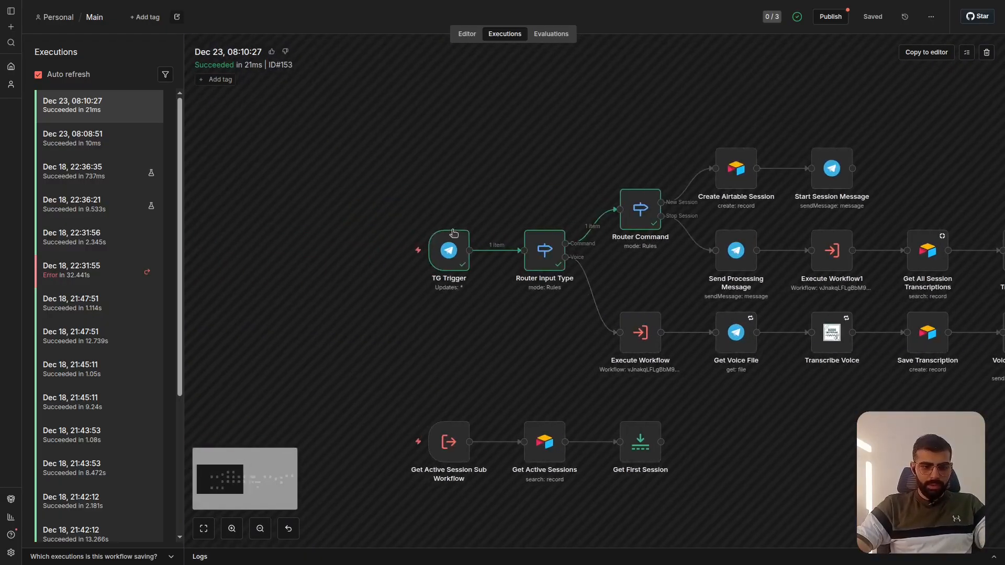
- Examine the message text in the TG Trigger output, collapsing the from, chat and entities branches, and leave the node
{"action": "double_click", "coordinate": [457, 249]}
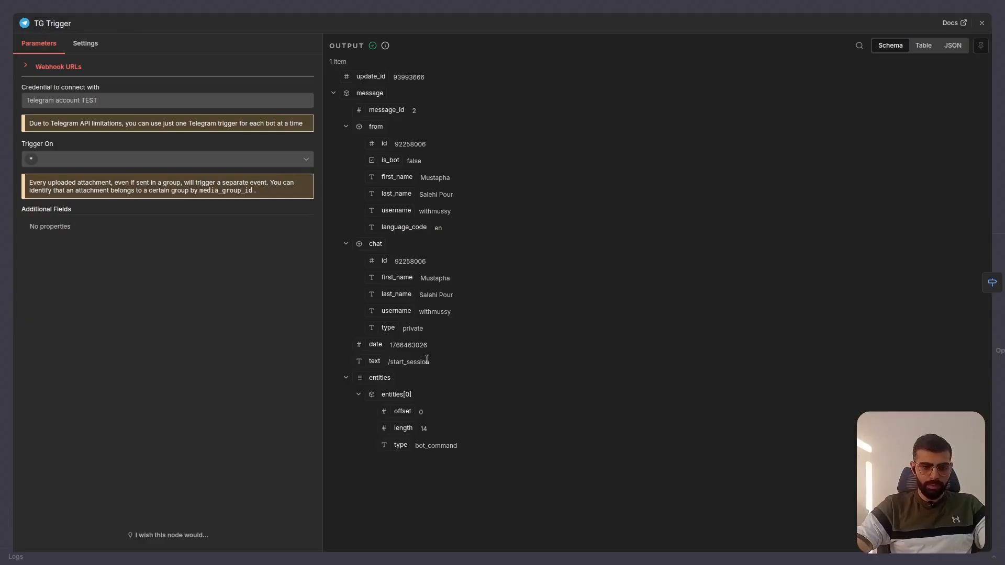
{"action": "left_click", "coordinate": [334, 94]}
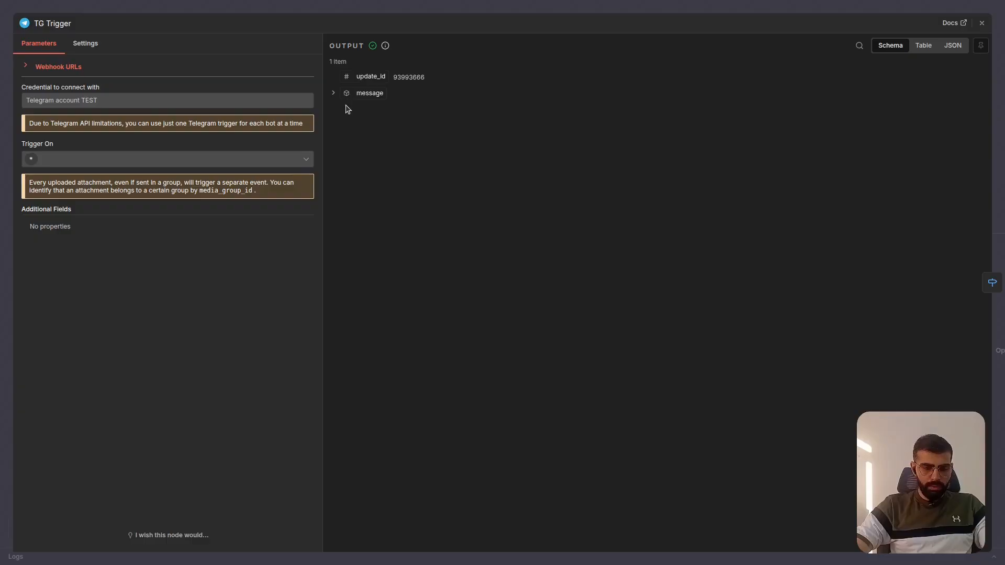
{"action": "left_click", "coordinate": [334, 93]}
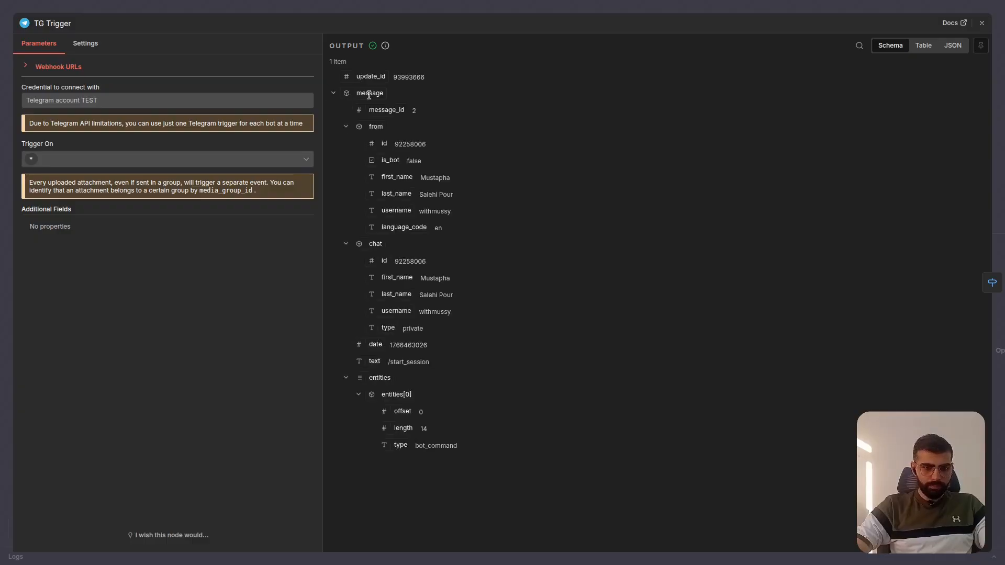
{"action": "left_click", "coordinate": [347, 126]}
{"action": "left_click", "coordinate": [346, 143]}
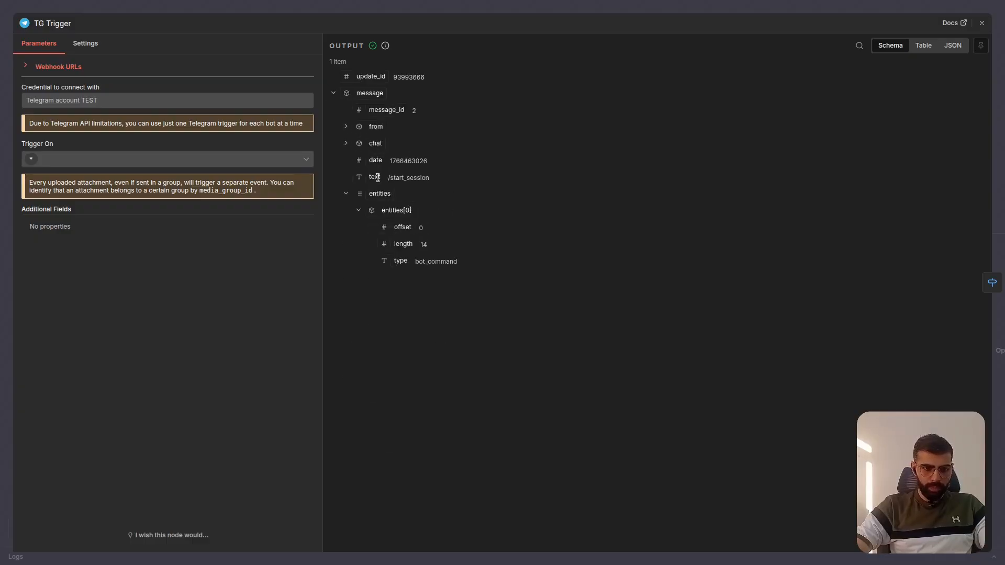
{"action": "left_click", "coordinate": [347, 194]}
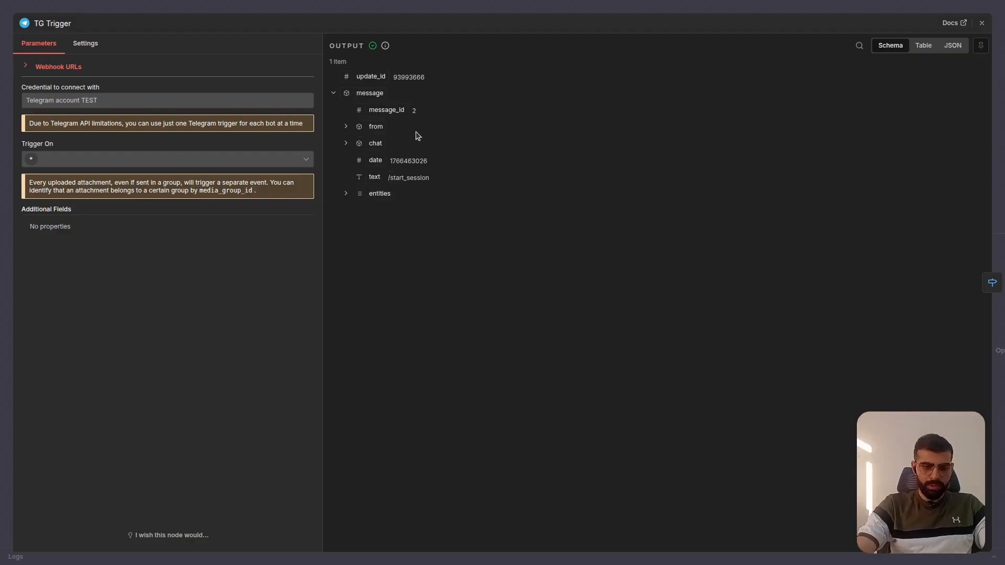
{"action": "key", "text": "ctrl+plus"}
{"action": "key", "text": "ctrl+plus"}
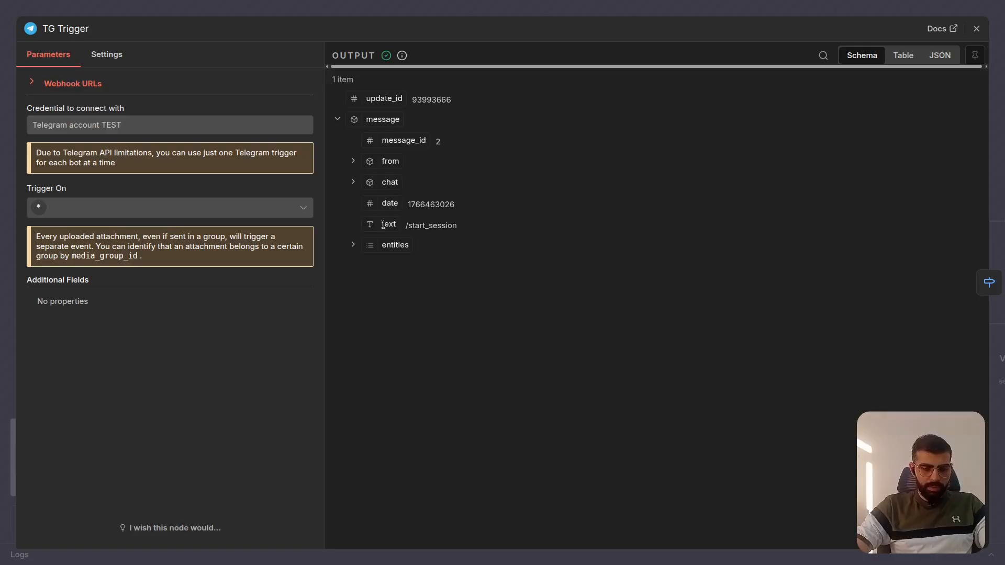
{"action": "left_click_drag", "start_coordinate": [383, 224], "coordinate": [461, 229]}
{"action": "left_click", "coordinate": [461, 230]}
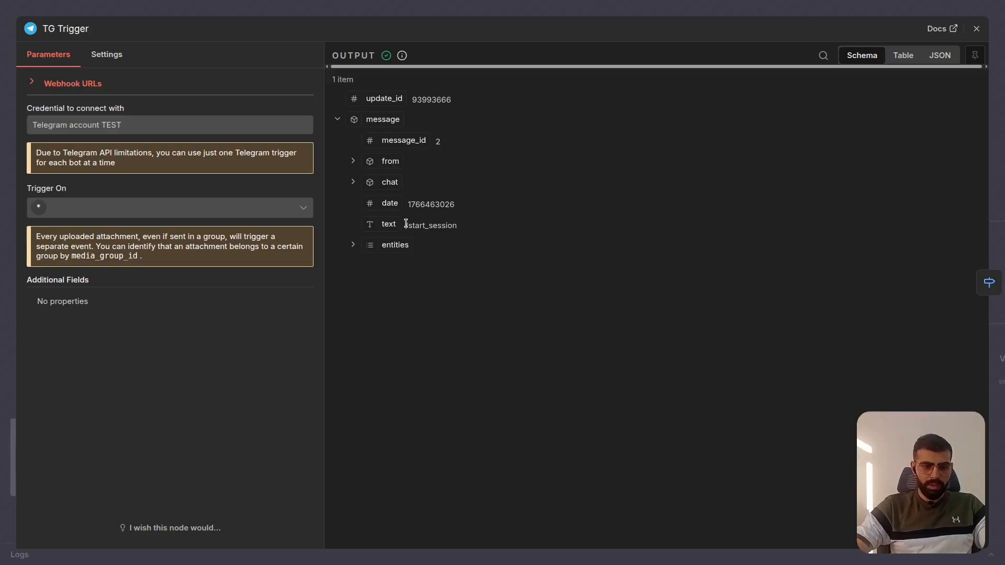
{"action": "left_click", "coordinate": [624, 13]}
- Reopen the Router Command node in the workflow editor and check the expression each routing rule compares with its command
{"action": "scroll", "coordinate": [420, 281], "scroll_direction": "up", "scroll_amount": 1}
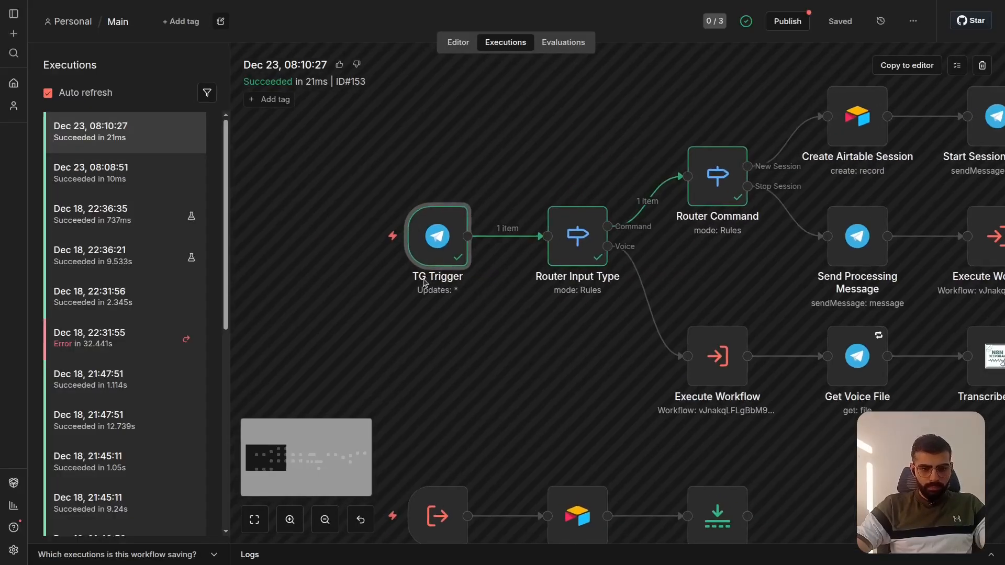
{"action": "scroll", "coordinate": [422, 281], "scroll_direction": "right", "scroll_amount": 3}
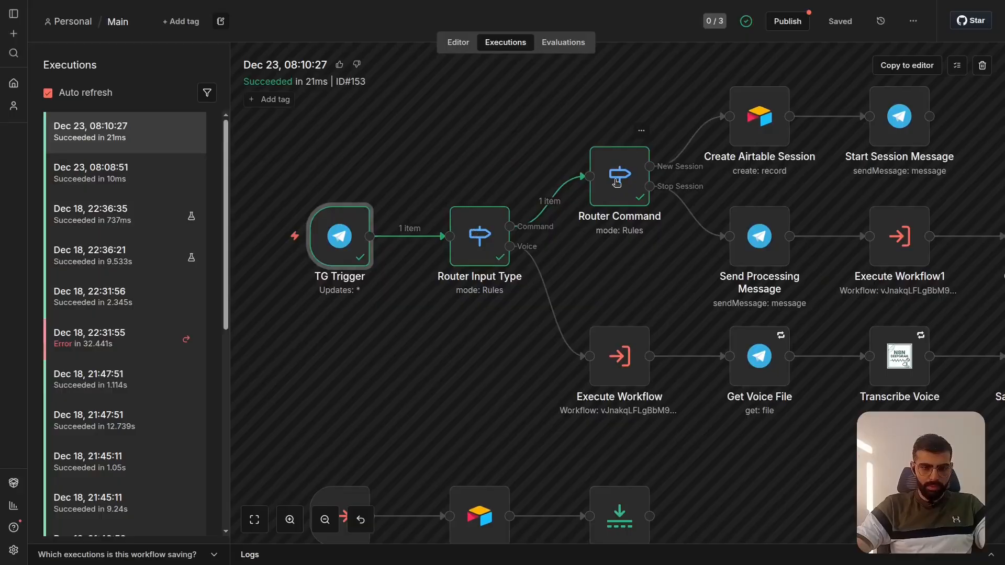
{"action": "scroll", "coordinate": [616, 182], "scroll_direction": "up", "scroll_amount": 1}
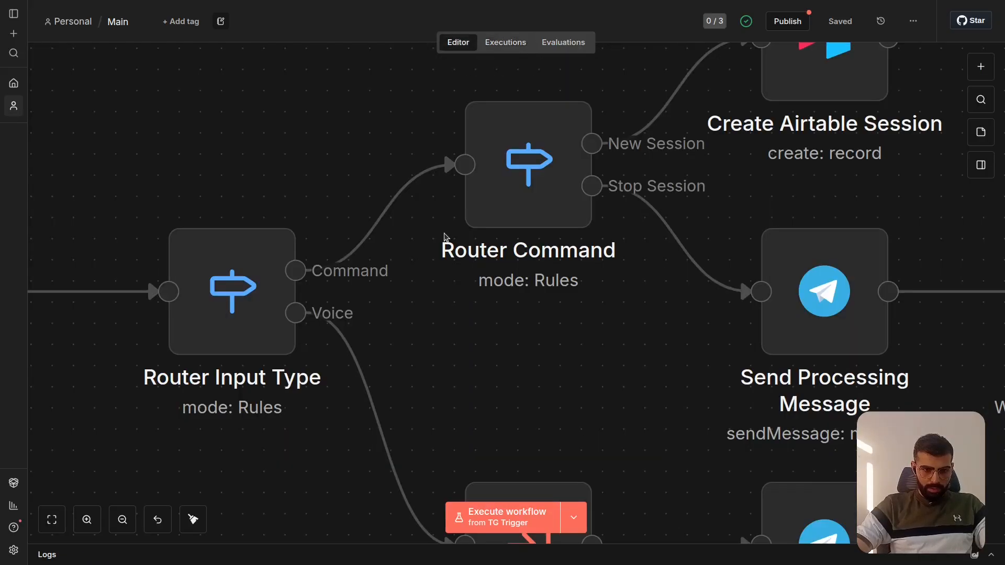
{"action": "double_click", "coordinate": [511, 166]}
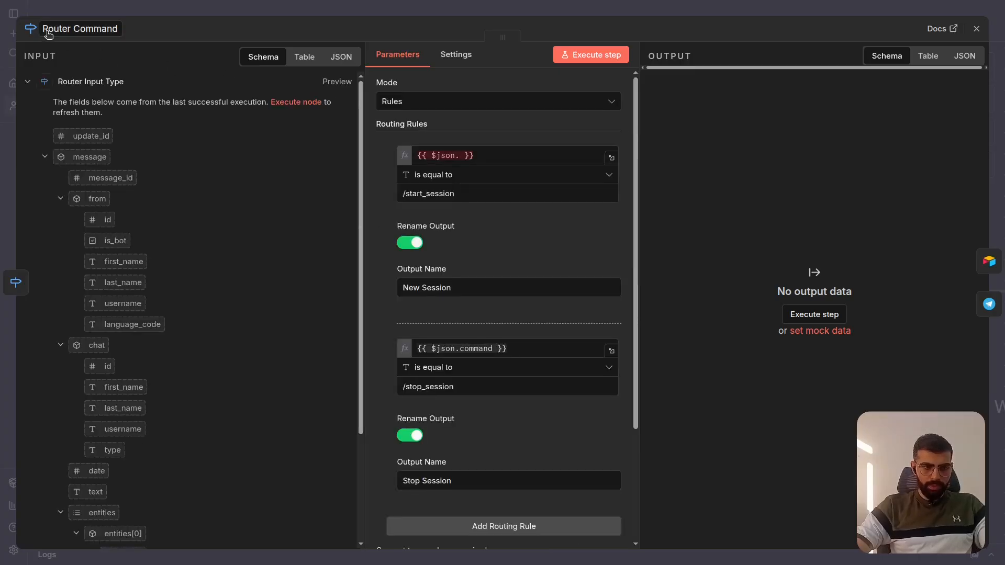
{"action": "left_click", "coordinate": [130, 13]}
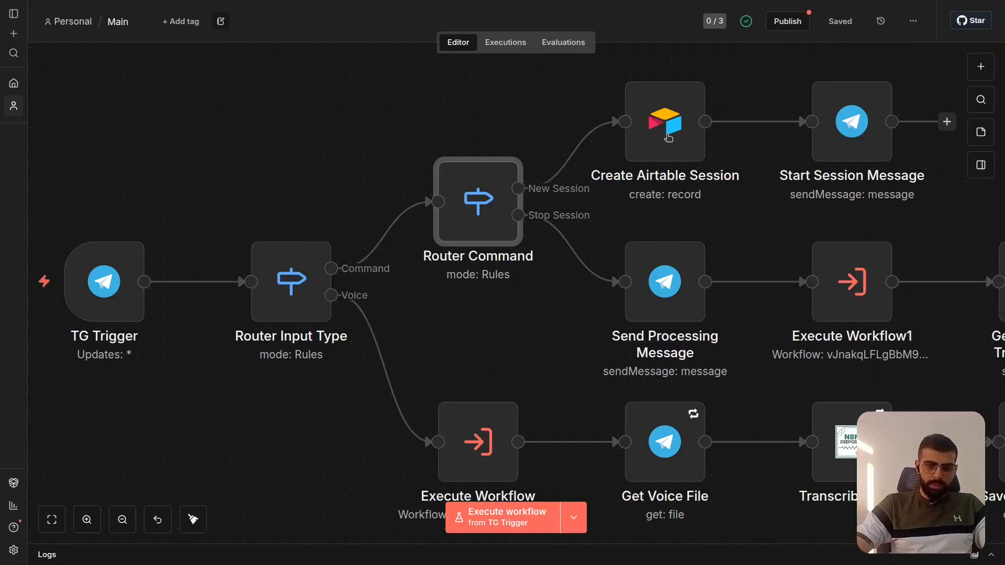
{"action": "left_click", "coordinate": [981, 67]}
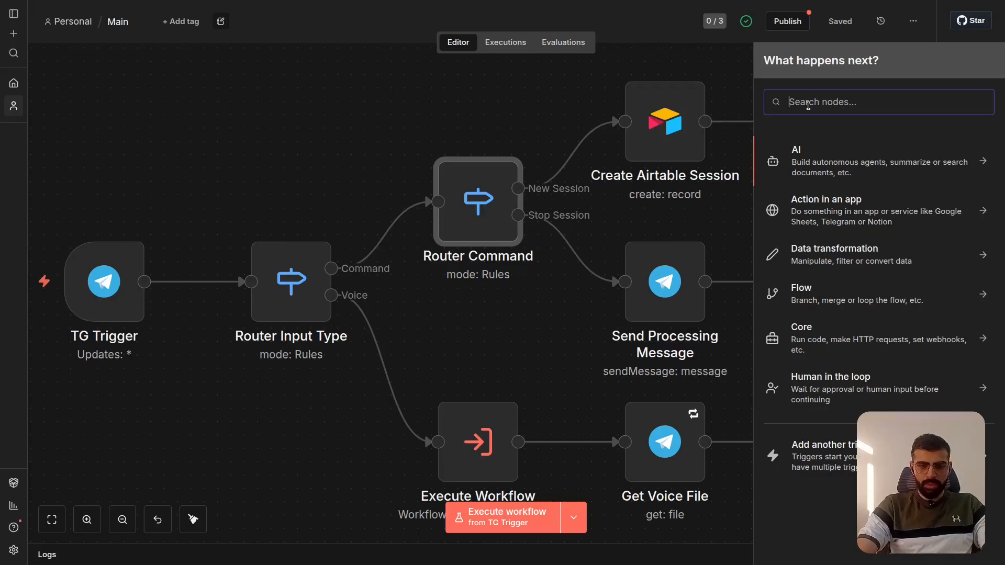
{"action": "type", "text": "if"}
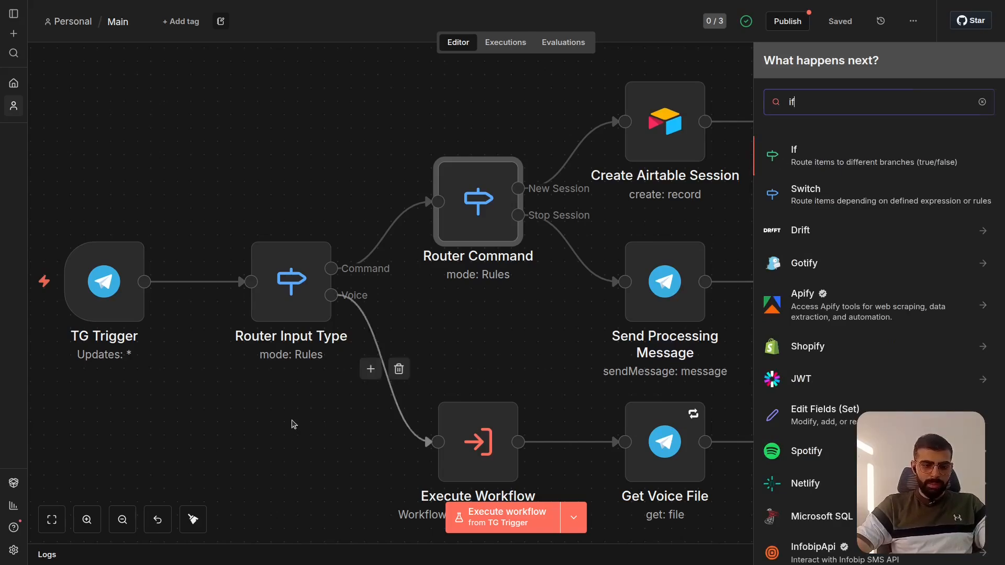
{"action": "left_click", "coordinate": [345, 369]}
- Review the Router Command node's routing rules and leave the node
{"action": "double_click", "coordinate": [486, 209]}
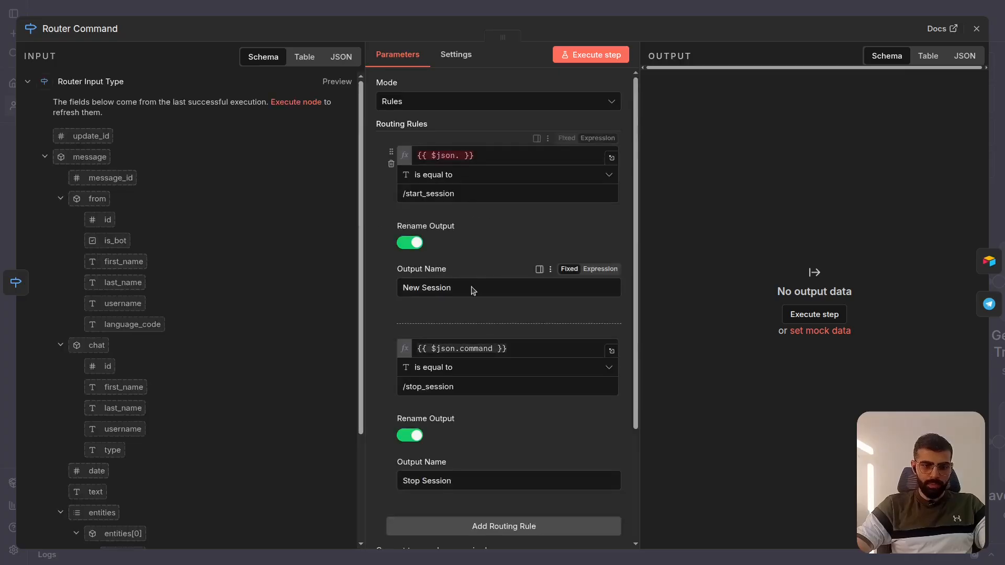
{"action": "scroll", "coordinate": [473, 287], "scroll_direction": "down", "scroll_amount": 3}
{"action": "scroll", "coordinate": [471, 284], "scroll_direction": "up", "scroll_amount": 3}
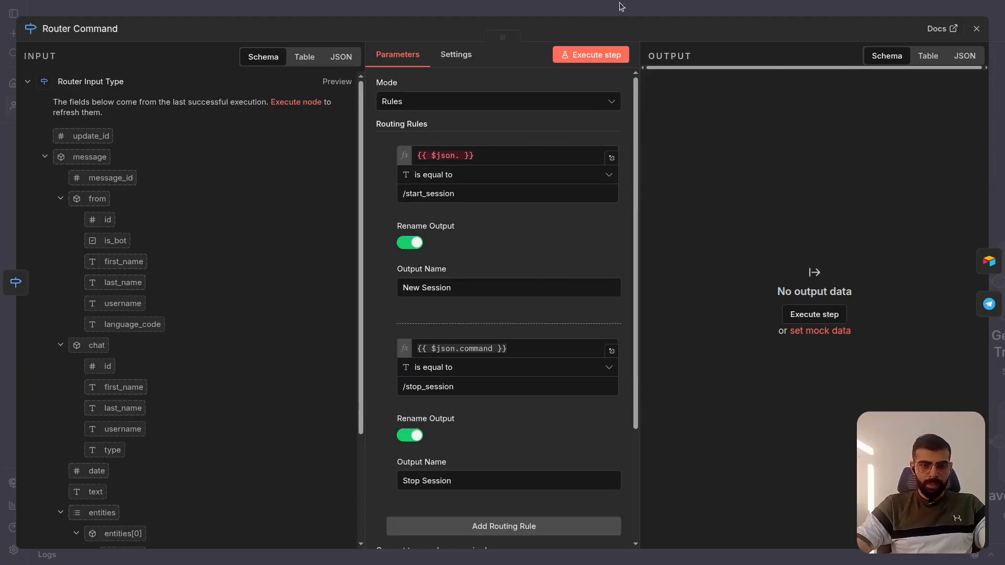
{"action": "key", "text": "Escape"}
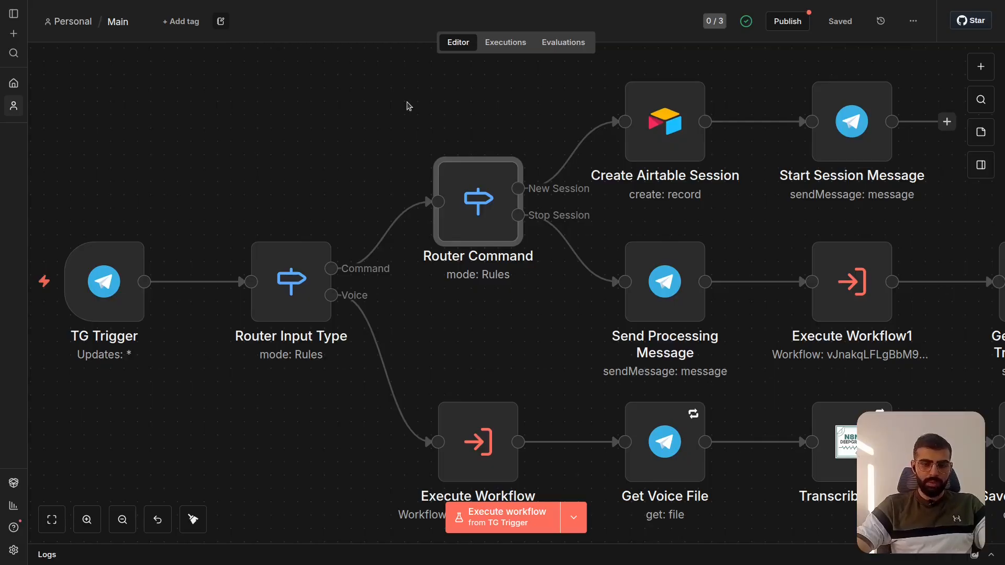
- Replace the compared expression in the Router Command node's /start_session rule with the input's message text, {{ $json.message.text }}
{"action": "double_click", "coordinate": [475, 187]}
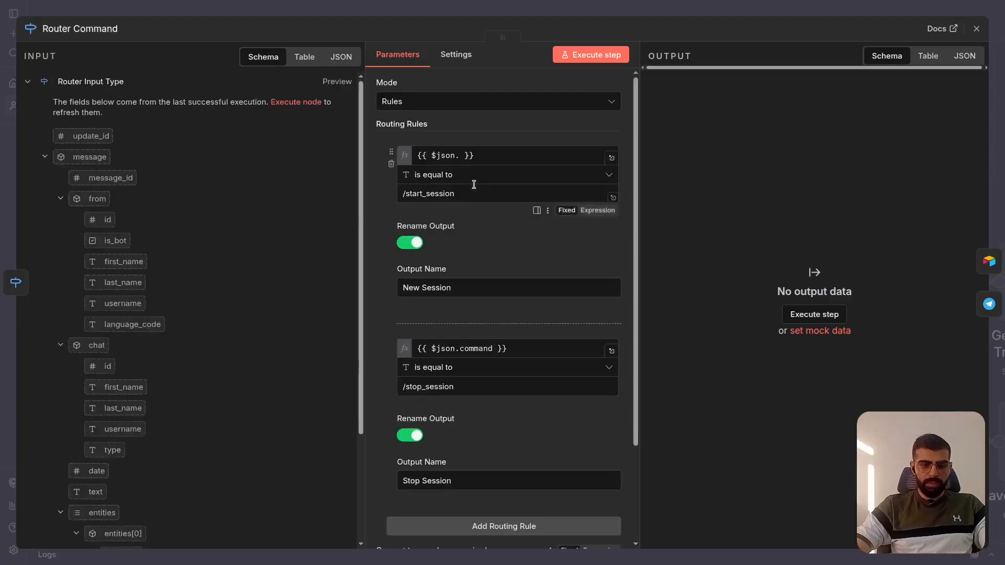
{"action": "left_click", "coordinate": [469, 103]}
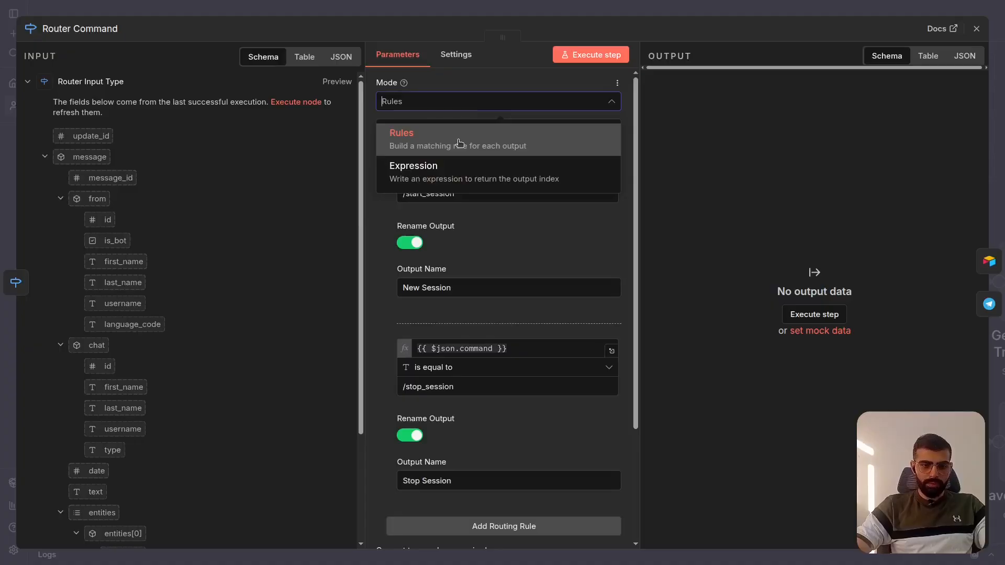
{"action": "left_click", "coordinate": [372, 165]}
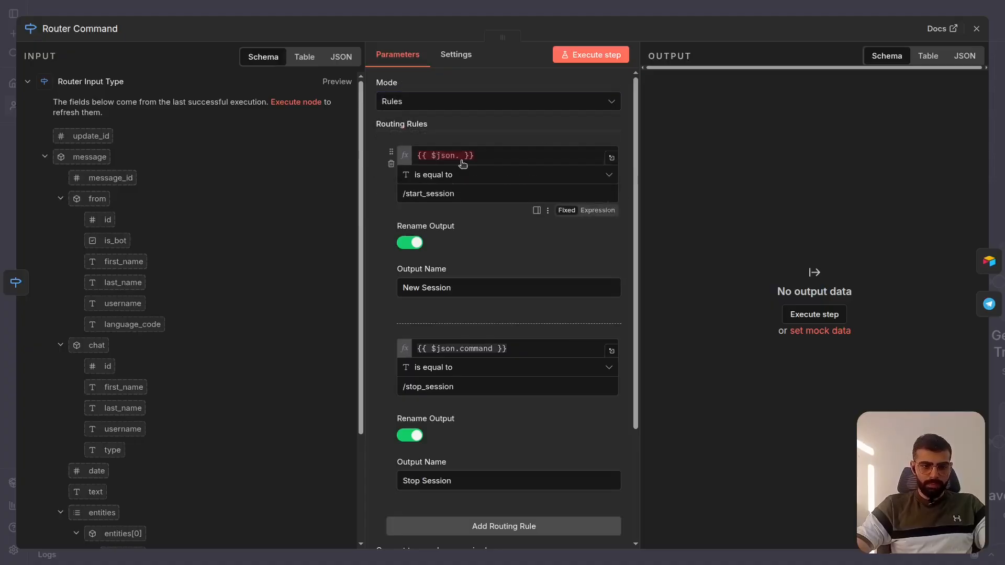
{"action": "left_click", "coordinate": [496, 158]}
{"action": "key", "text": "ctrl+a"}
{"action": "key", "text": "BackSpace"}
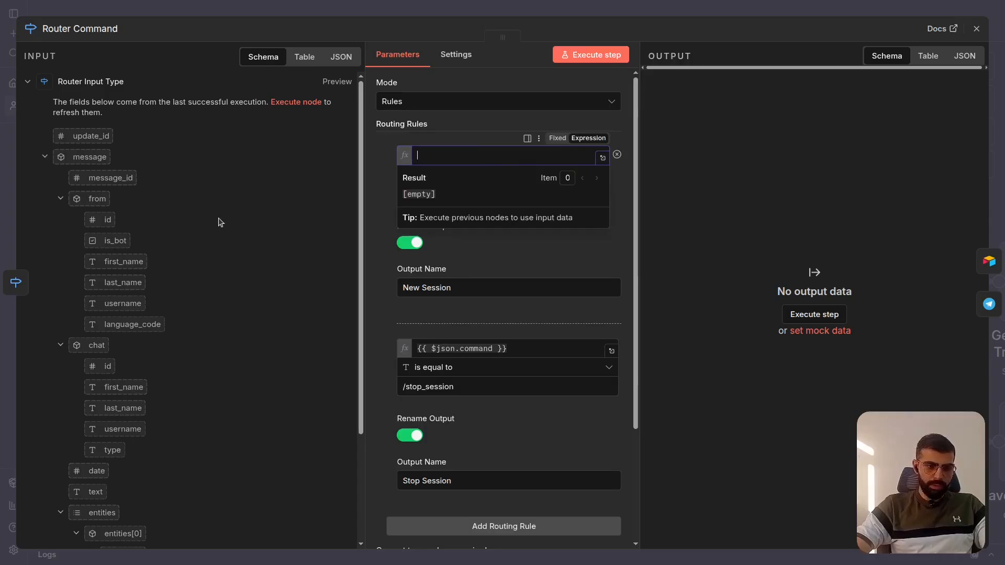
{"action": "scroll", "coordinate": [141, 278], "scroll_direction": "down", "scroll_amount": 5}
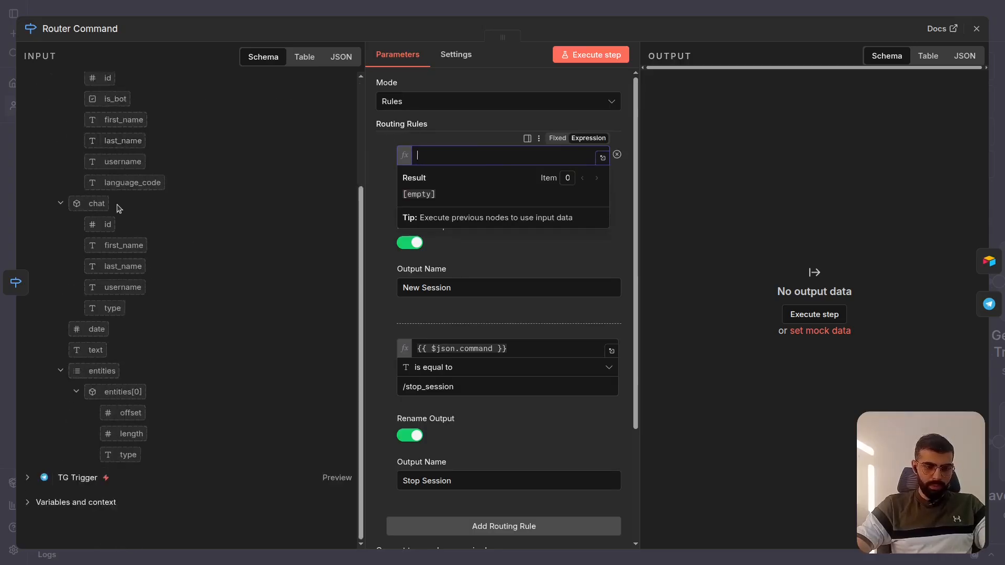
{"action": "left_click_drag", "start_coordinate": [96, 350], "coordinate": [446, 163]}
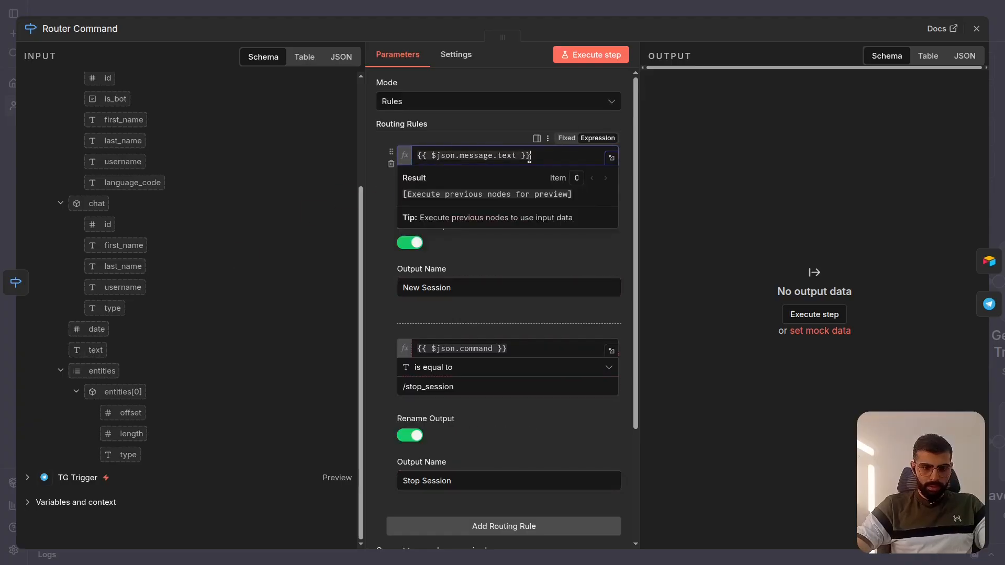
- Save the Main workflow and copy the data of its Dec 23, 08:10:27 execution into the editor
{"action": "left_click", "coordinate": [710, 14]}
{"action": "key", "text": "ctrl+s"}
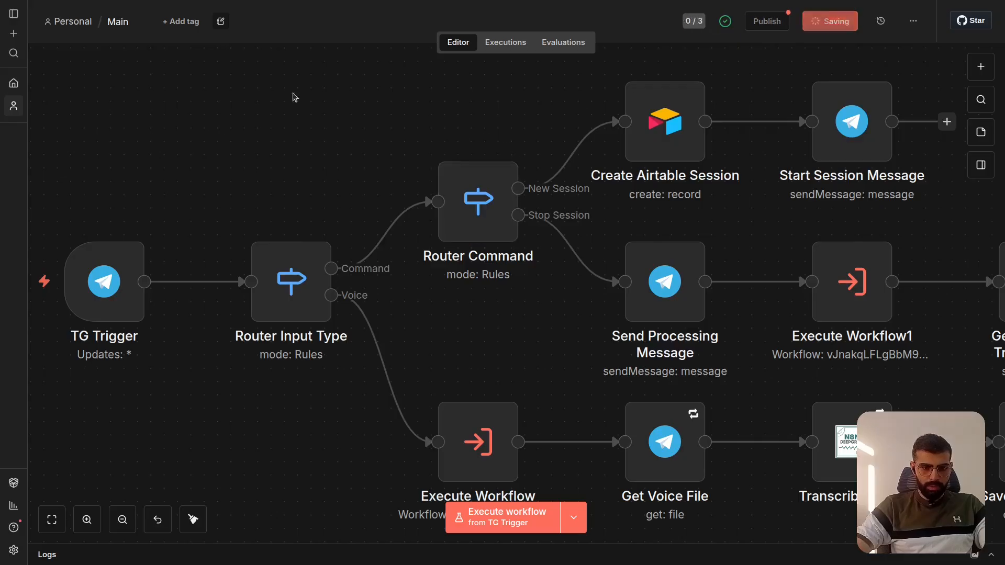
{"action": "left_click", "coordinate": [519, 42]}
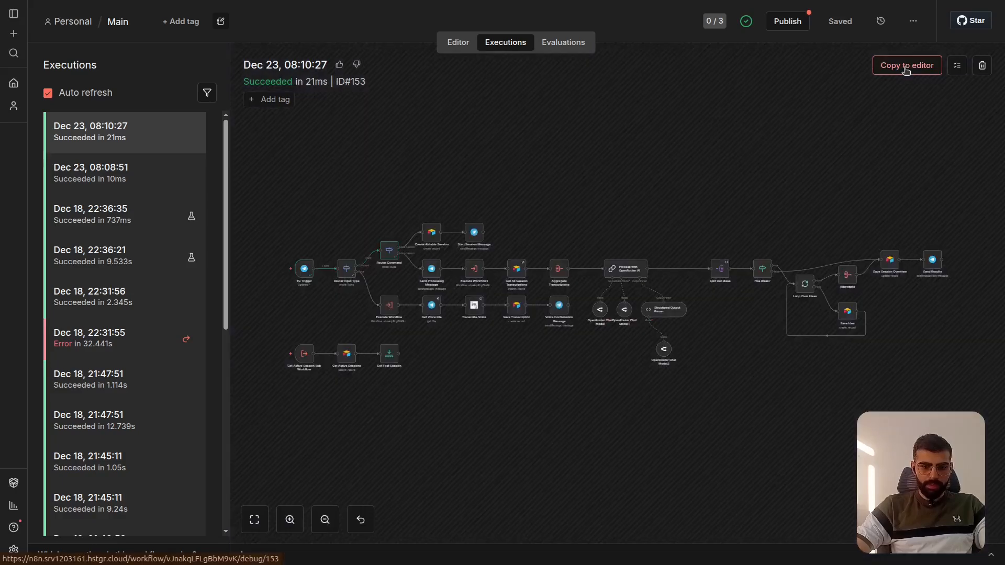
{"action": "left_click", "coordinate": [906, 67]}
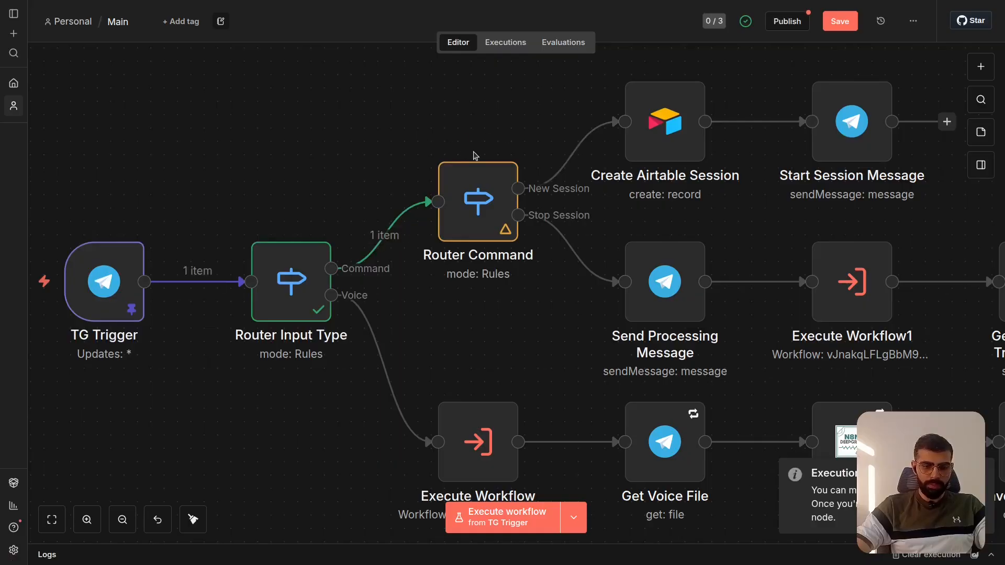
- Reopen the Router Command node and check what the /start_session rule's expression resolves to with the copied execution data
{"action": "double_click", "coordinate": [473, 199]}
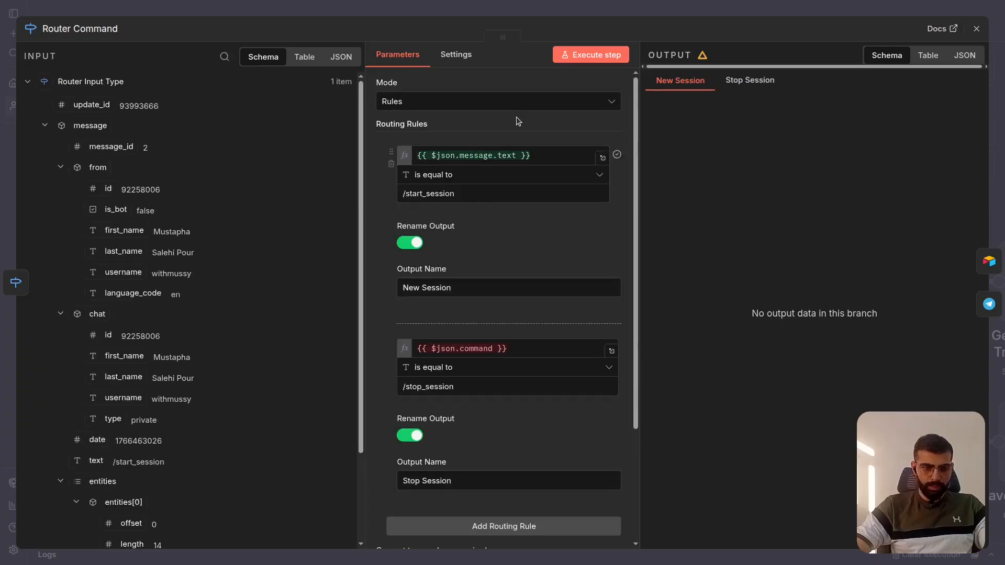
{"action": "left_click", "coordinate": [540, 156]}
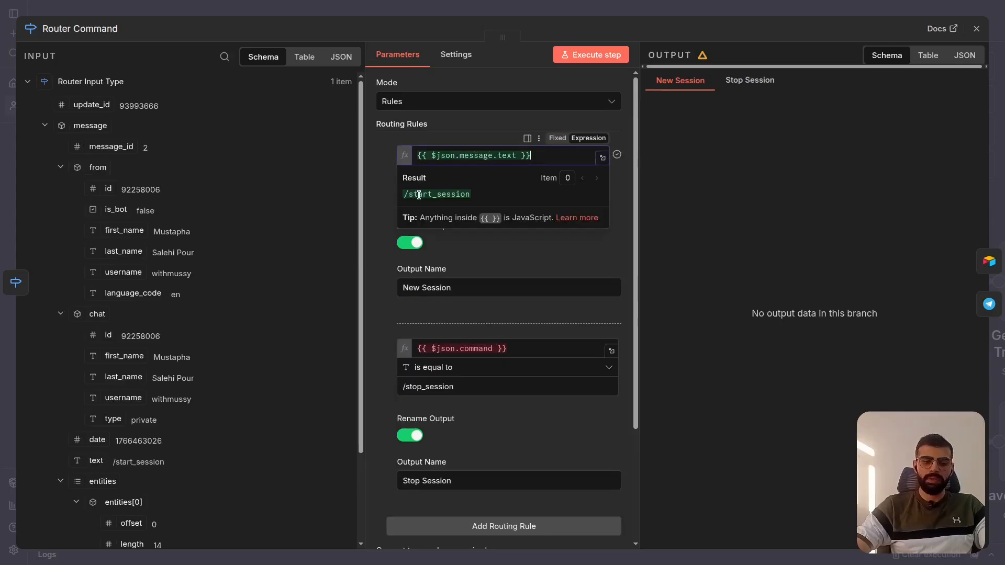
{"action": "left_click", "coordinate": [475, 121]}
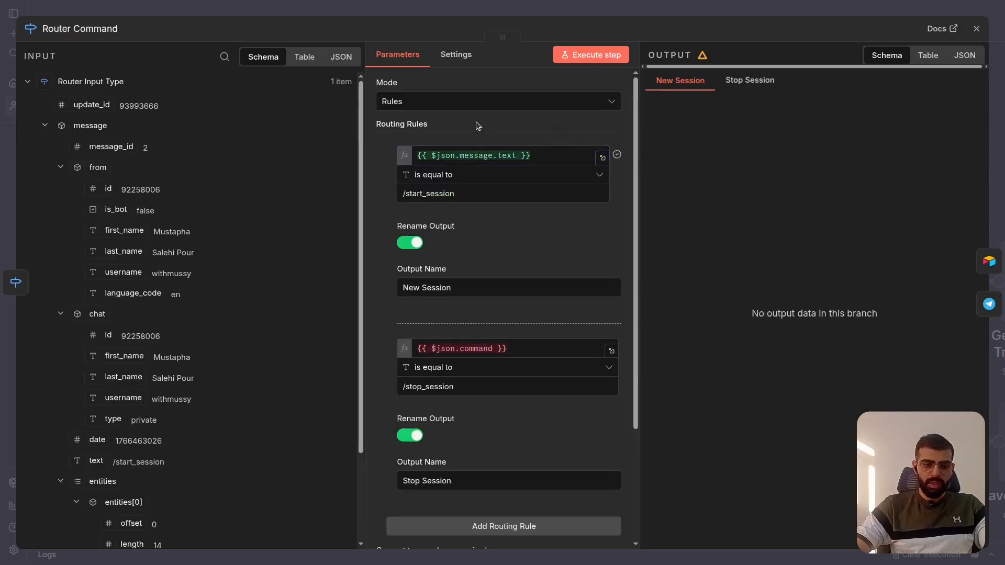
{"action": "left_click", "coordinate": [470, 155]}
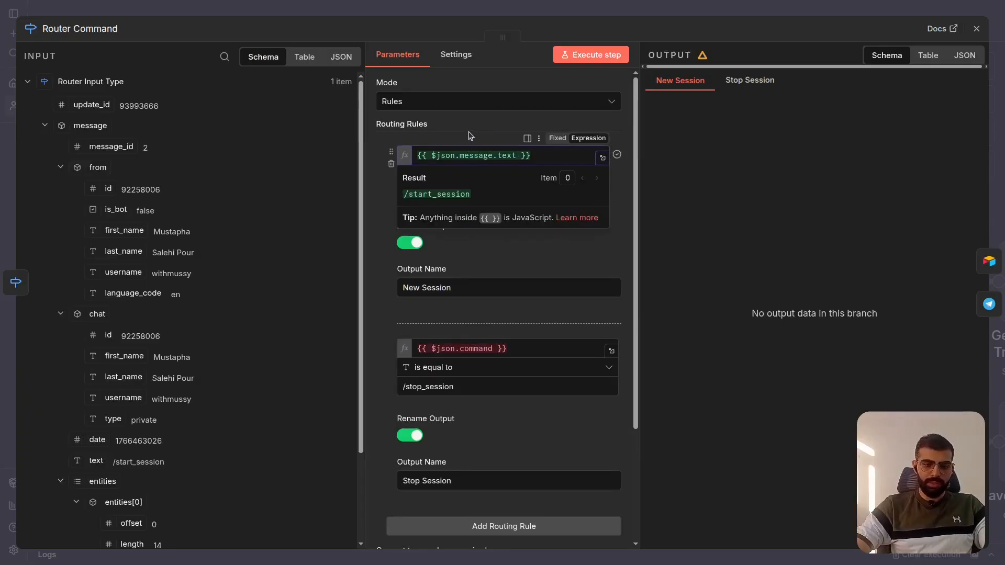
{"action": "left_click", "coordinate": [469, 131]}
{"action": "left_click", "coordinate": [469, 155]}
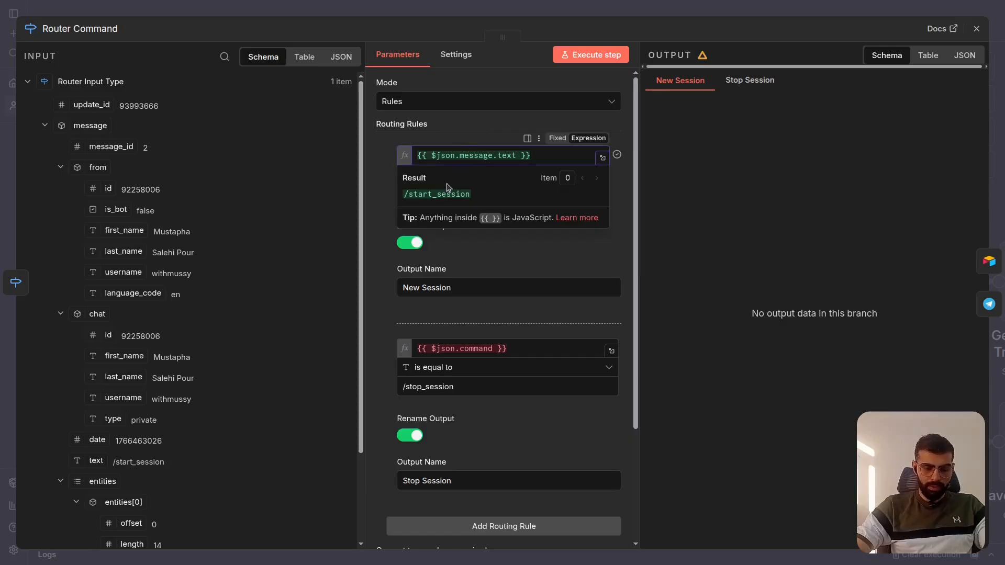
{"action": "left_click", "coordinate": [465, 136]}
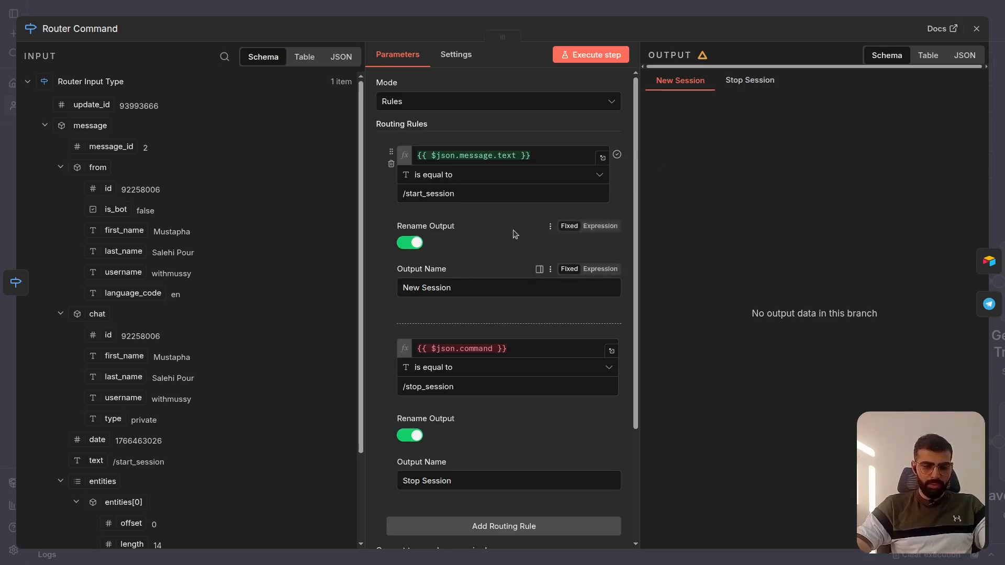
- Replace the /stop_session rule's compared expression with {{ $json.message.text }}, copied from the /start_session rule
{"action": "scroll", "coordinate": [512, 261], "scroll_direction": "down", "scroll_amount": 2}
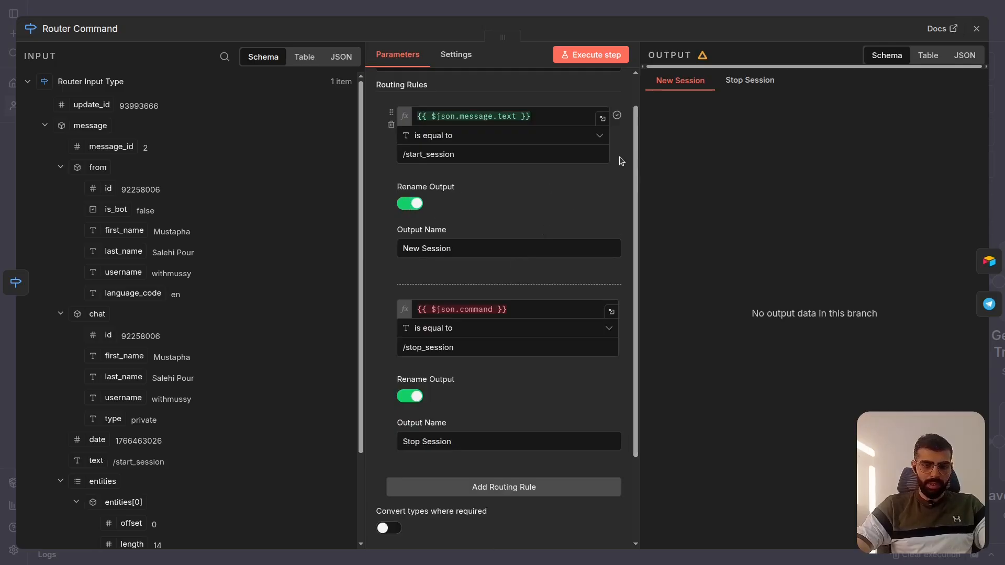
{"action": "scroll", "coordinate": [628, 221], "scroll_direction": "down", "scroll_amount": 3}
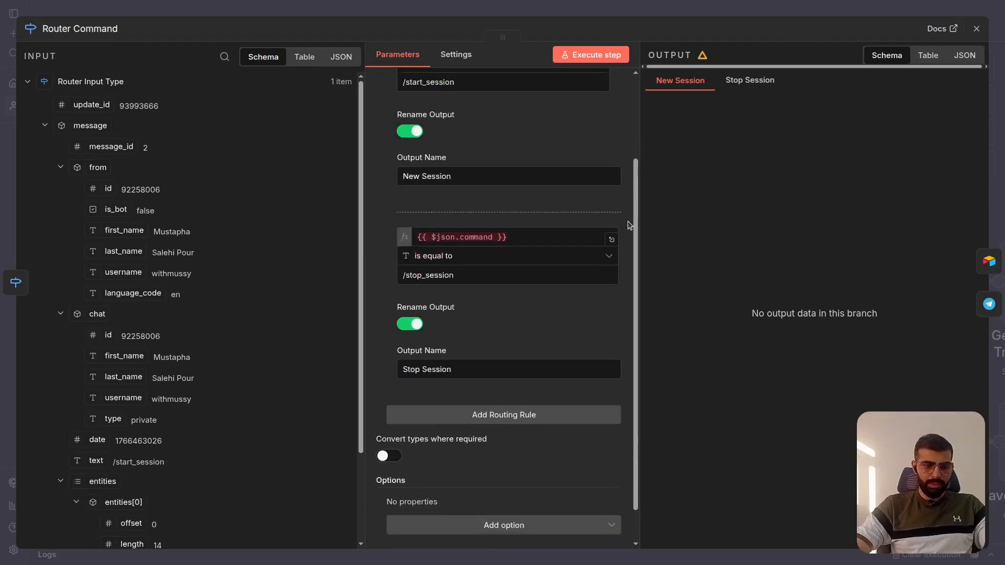
{"action": "left_click", "coordinate": [459, 199]}
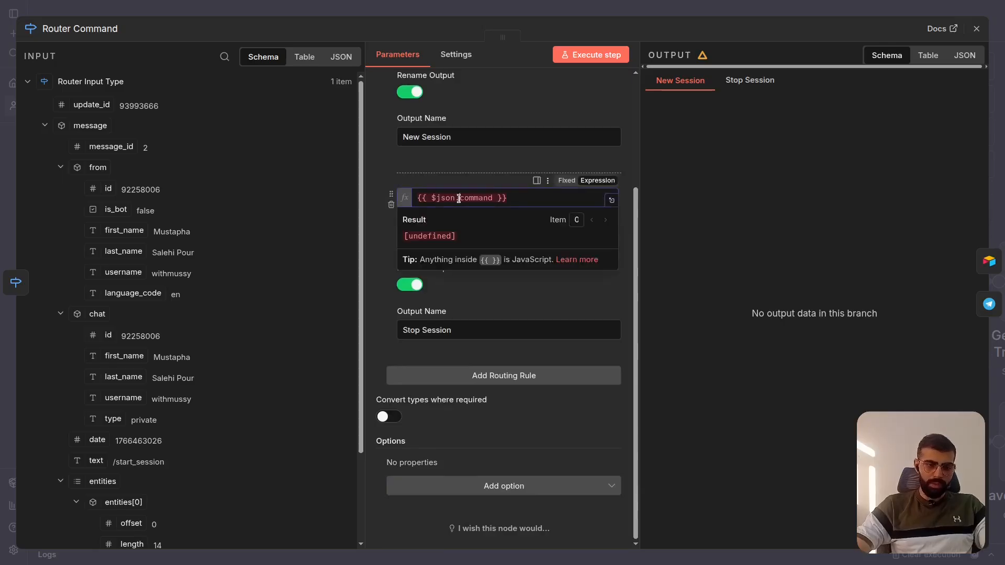
{"action": "key", "text": "ctrl+a"}
{"action": "key", "text": "BackSpace"}
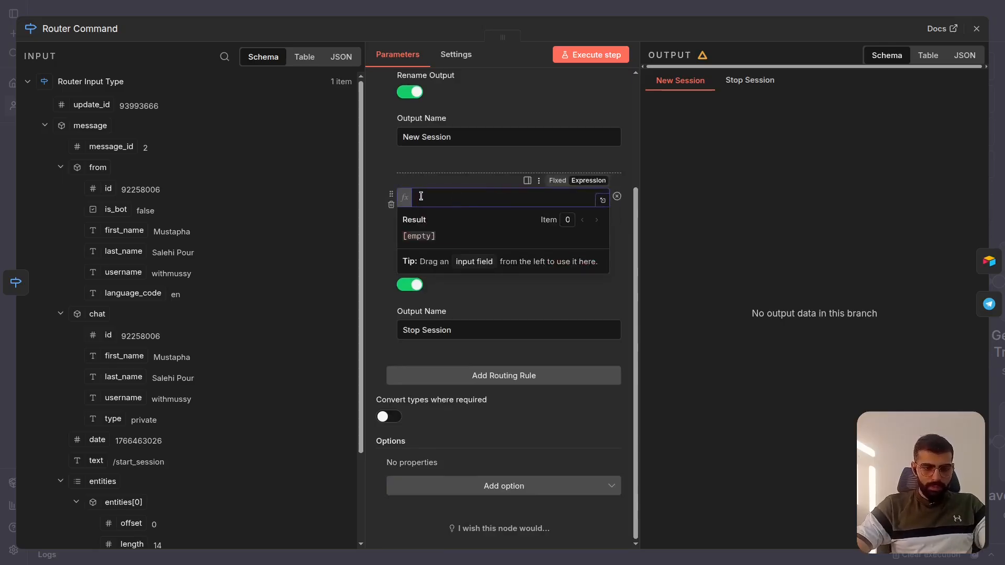
{"action": "scroll", "coordinate": [421, 196], "scroll_direction": "up", "scroll_amount": 3}
{"action": "left_click", "coordinate": [517, 156]}
{"action": "key", "text": "ctrl+a"}
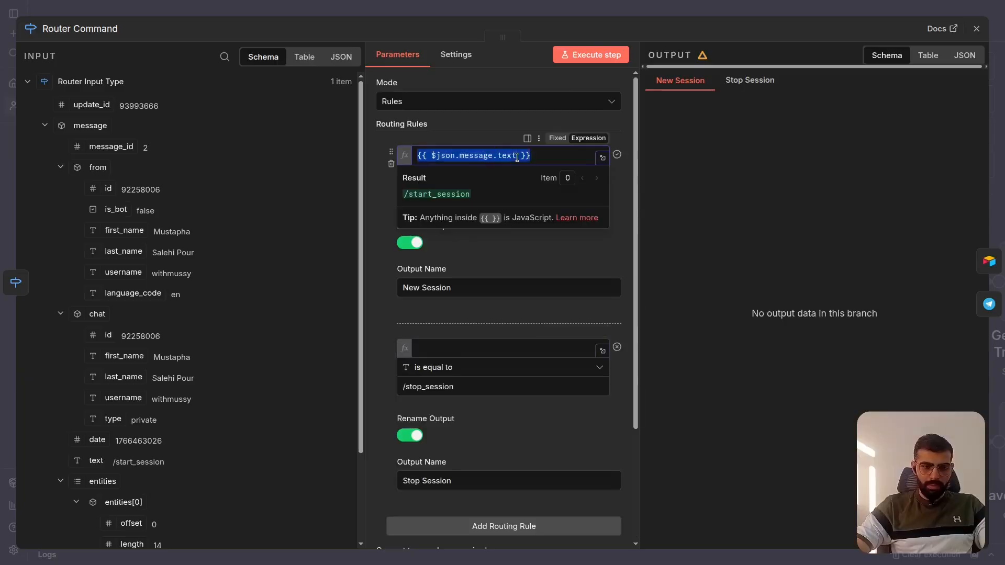
{"action": "key", "text": "ctrl+c"}
{"action": "scroll", "coordinate": [471, 180], "scroll_direction": "down", "scroll_amount": 3}
{"action": "left_click", "coordinate": [450, 195]}
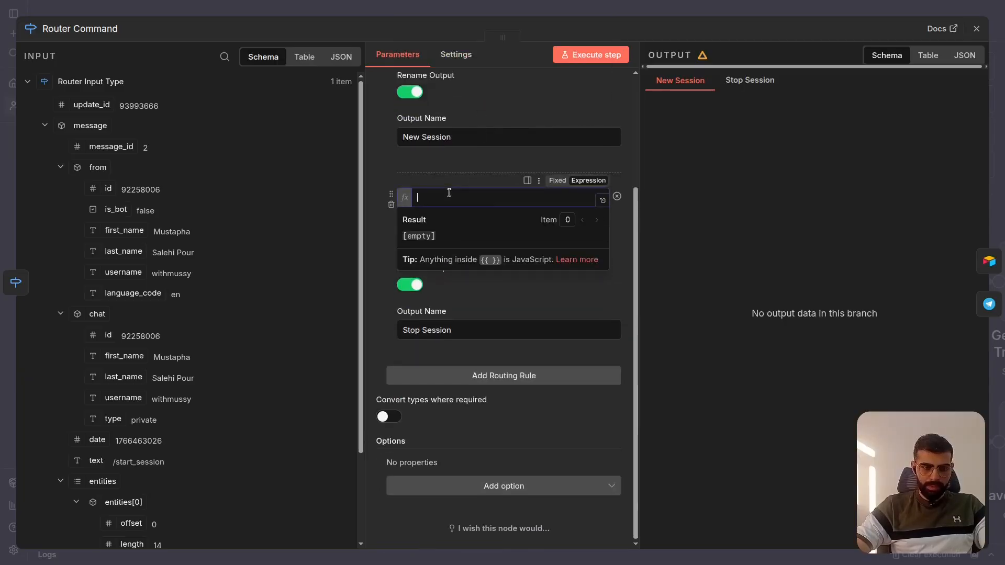
{"action": "key", "text": "ctrl+v"}
{"action": "left_click", "coordinate": [412, 182]}
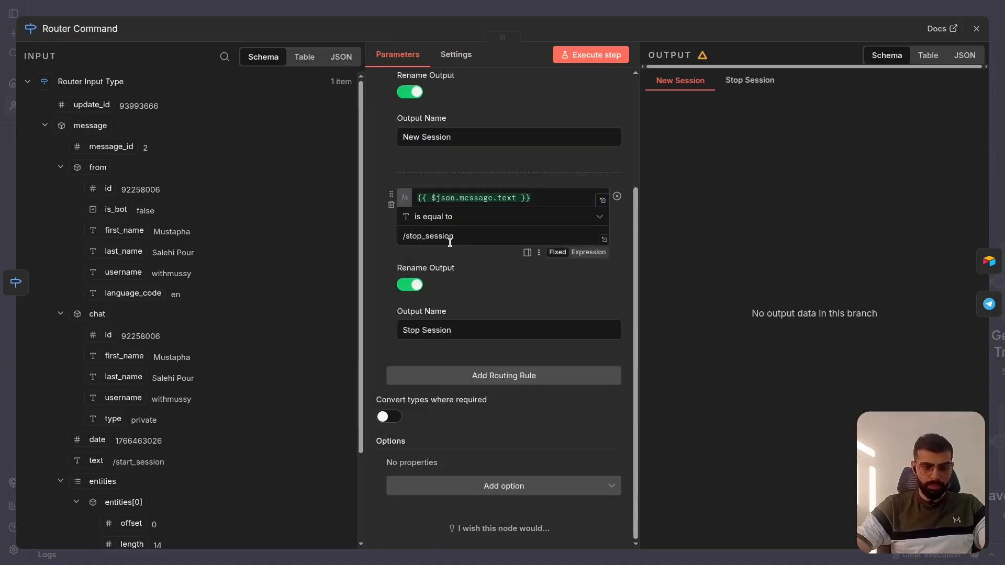
- Look over both routing rules, leave the Router Command node and save the Main workflow
{"action": "scroll", "coordinate": [450, 242], "scroll_direction": "up", "scroll_amount": 2}
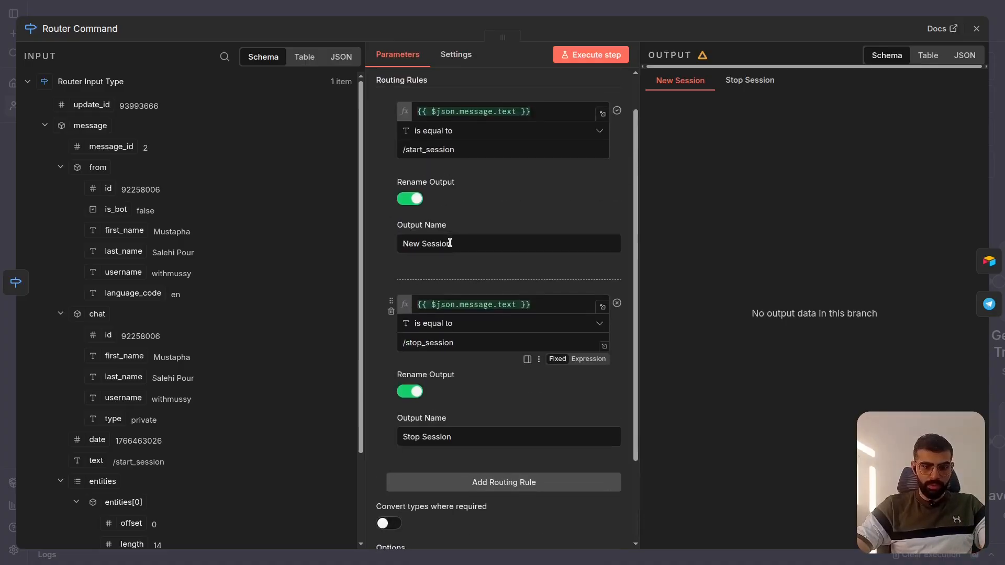
{"action": "scroll", "coordinate": [417, 258], "scroll_direction": "down", "scroll_amount": 2}
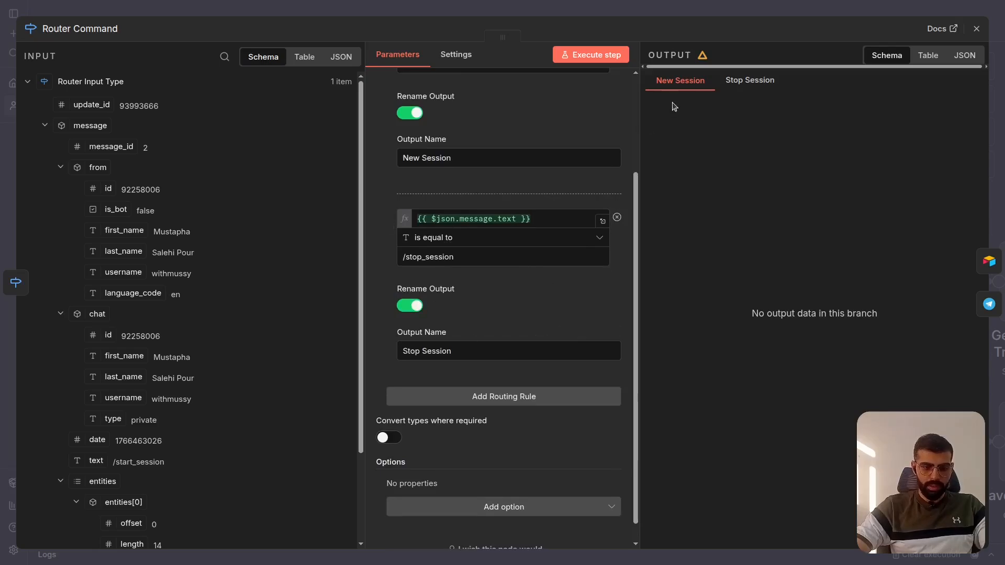
{"action": "left_click", "coordinate": [762, 6]}
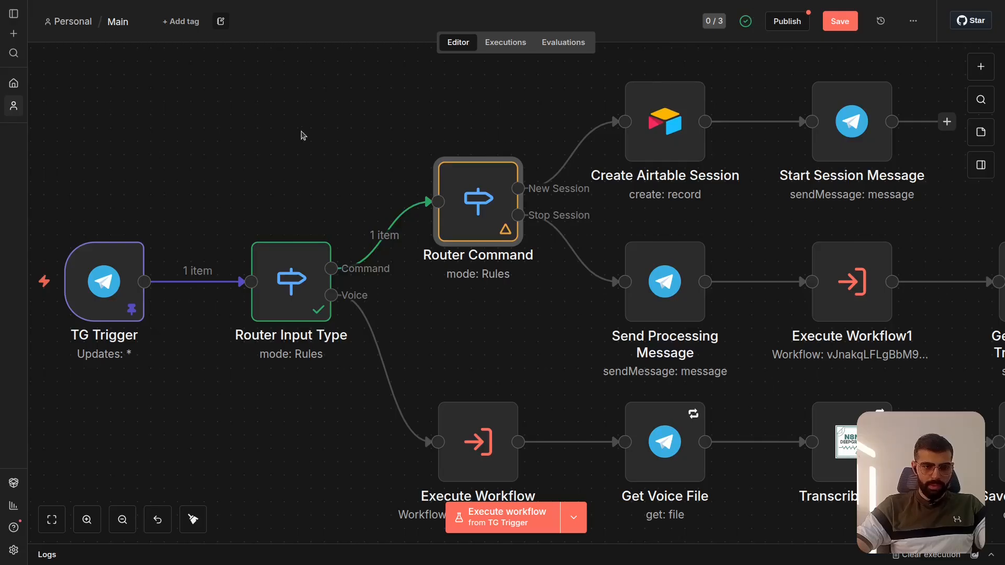
- Delete the connection from the Router Command node's New Session output to the Create Airtable Session node
{"action": "scroll", "coordinate": [340, 140], "scroll_direction": "right", "scroll_amount": 3}
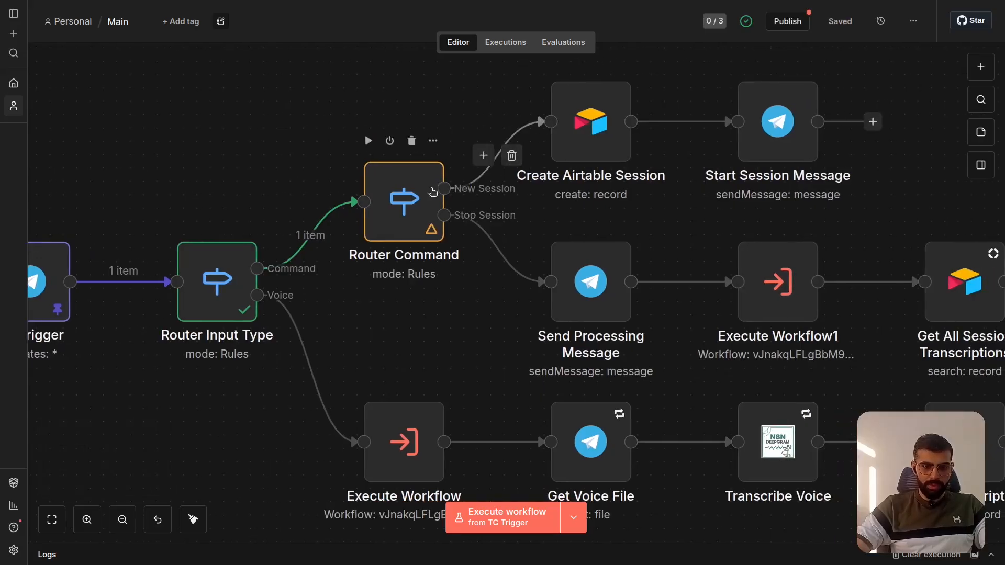
{"action": "mouse_move", "coordinate": [512, 158]}
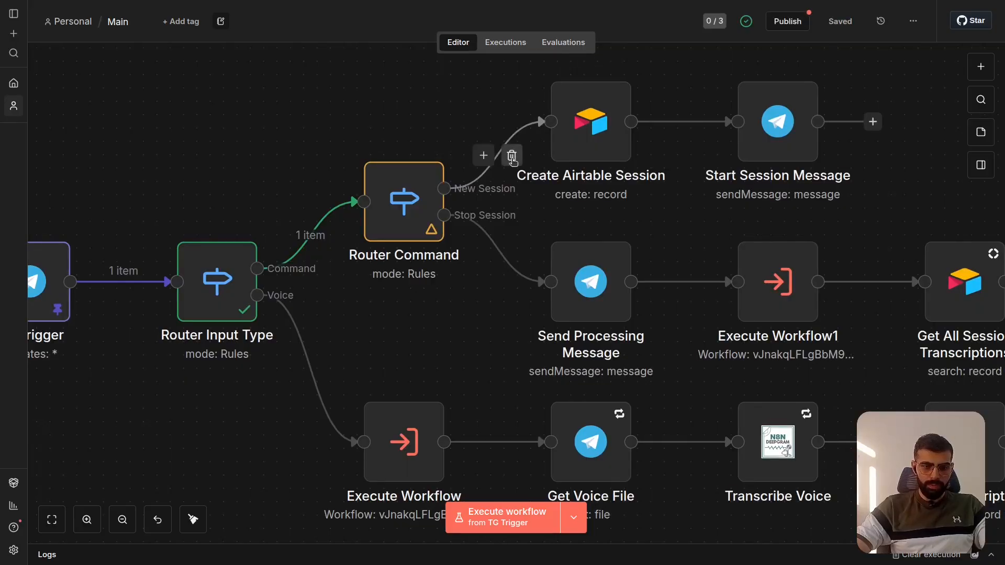
{"action": "left_click", "coordinate": [512, 157]}
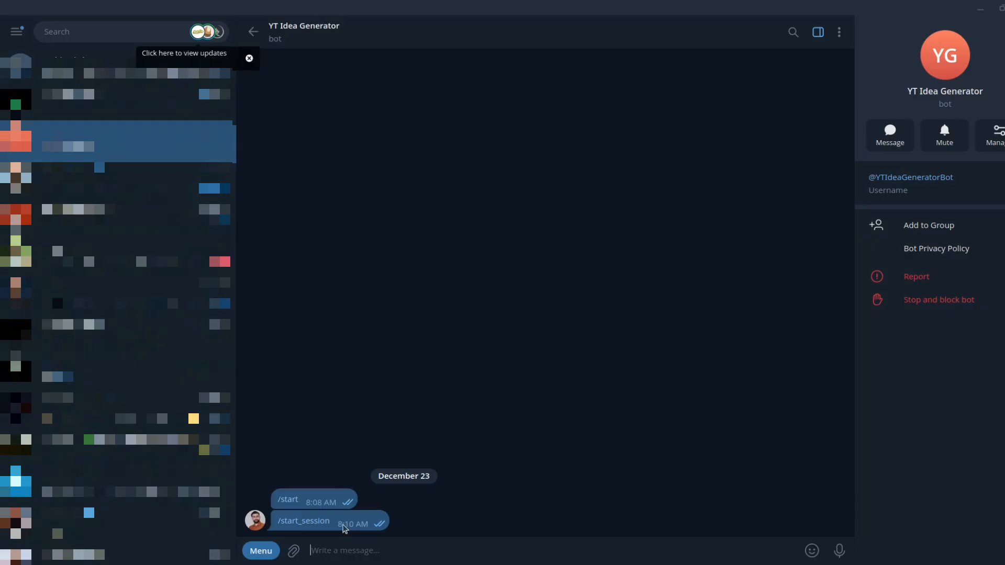
- Switch to the YT Idea Generator chat in Telegram and send the bot its /start_session command
{"action": "left_click", "coordinate": [262, 552]}
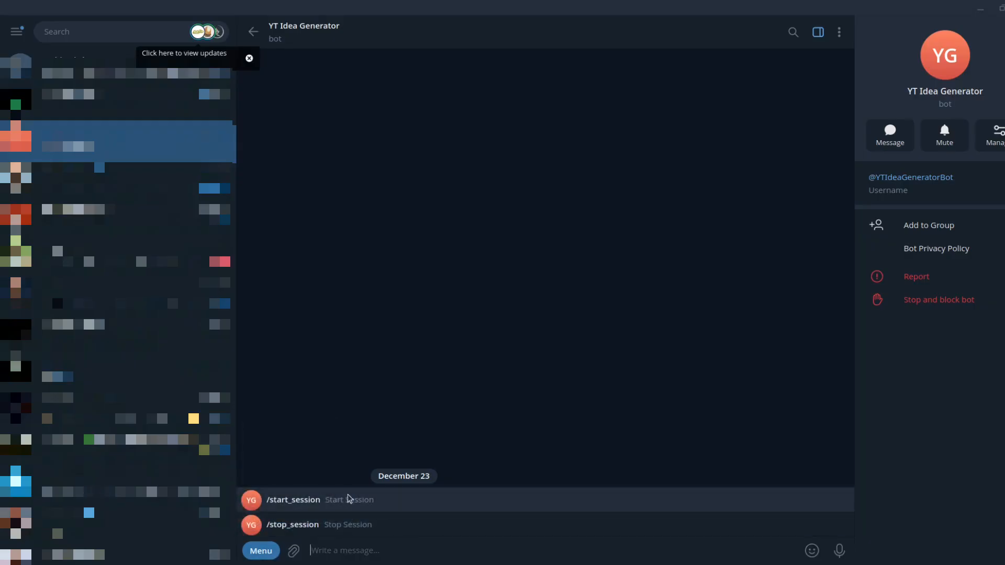
{"action": "left_click", "coordinate": [380, 504]}
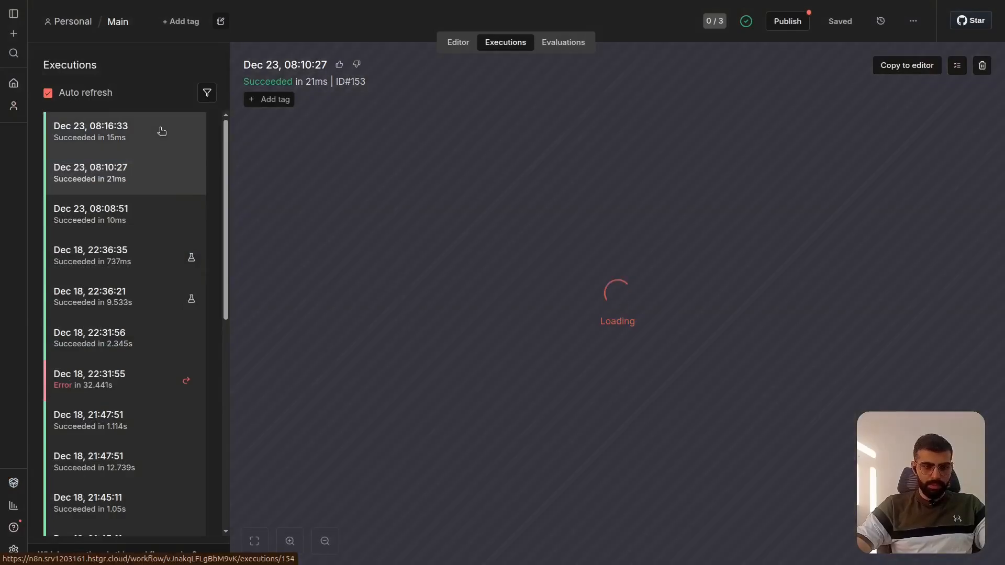
- Open the latest execution of the Main workflow and check the New Session and Stop Session outputs of its Router Command node
{"action": "left_click", "coordinate": [162, 130]}
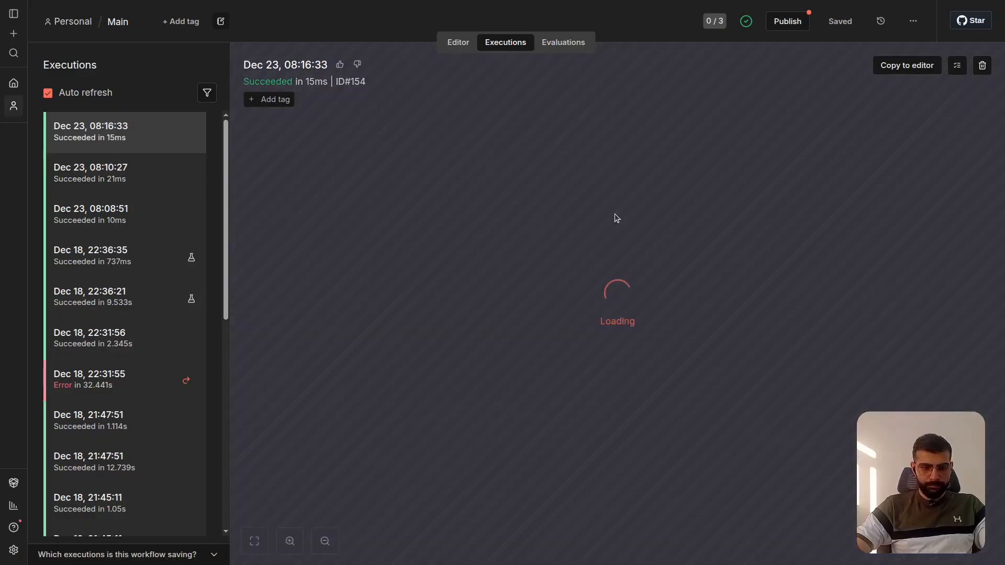
{"action": "scroll", "coordinate": [393, 257], "scroll_direction": "up", "scroll_amount": 5}
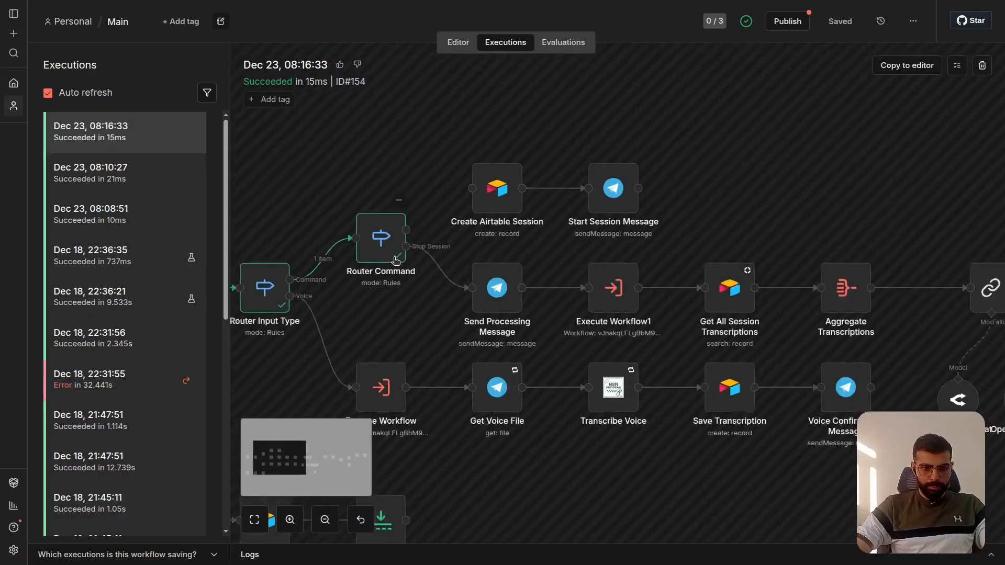
{"action": "scroll", "coordinate": [395, 260], "scroll_direction": "up", "scroll_amount": 4}
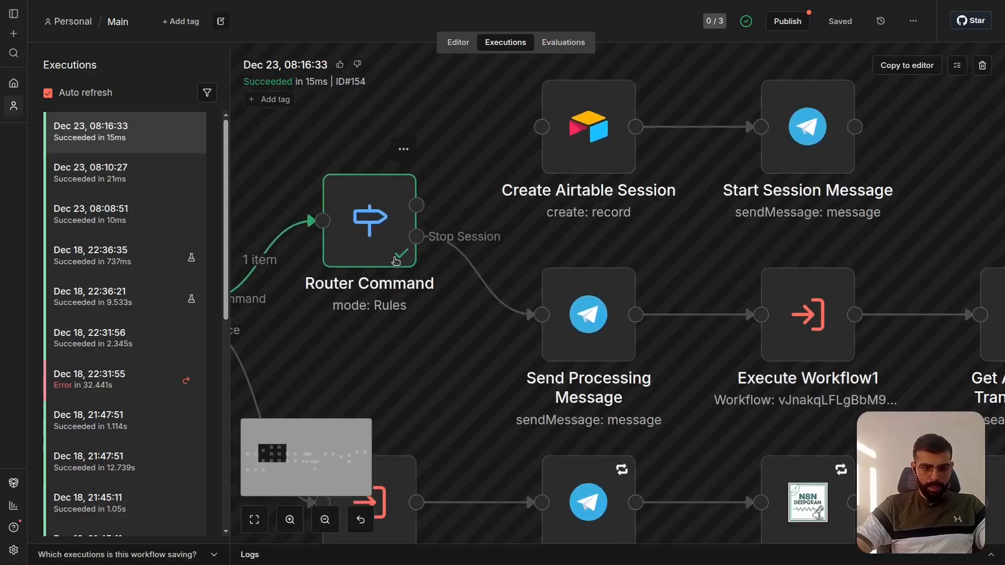
{"action": "double_click", "coordinate": [368, 222]}
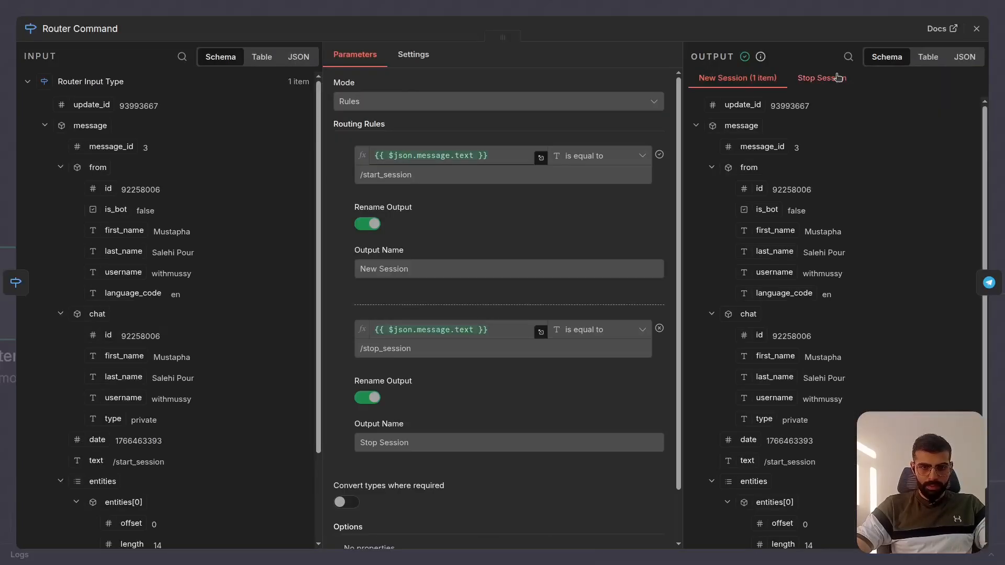
{"action": "left_click", "coordinate": [838, 78]}
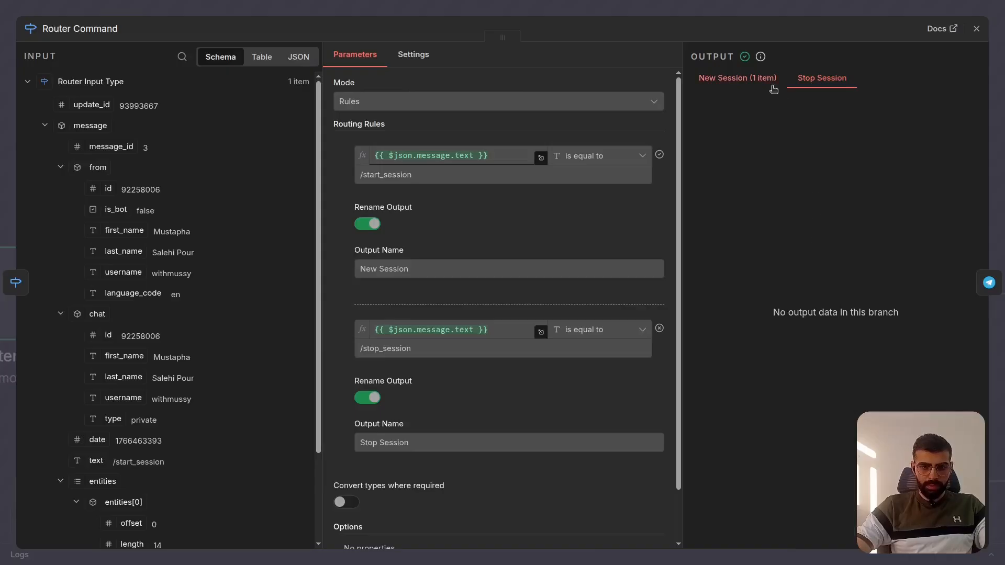
{"action": "left_click", "coordinate": [752, 79]}
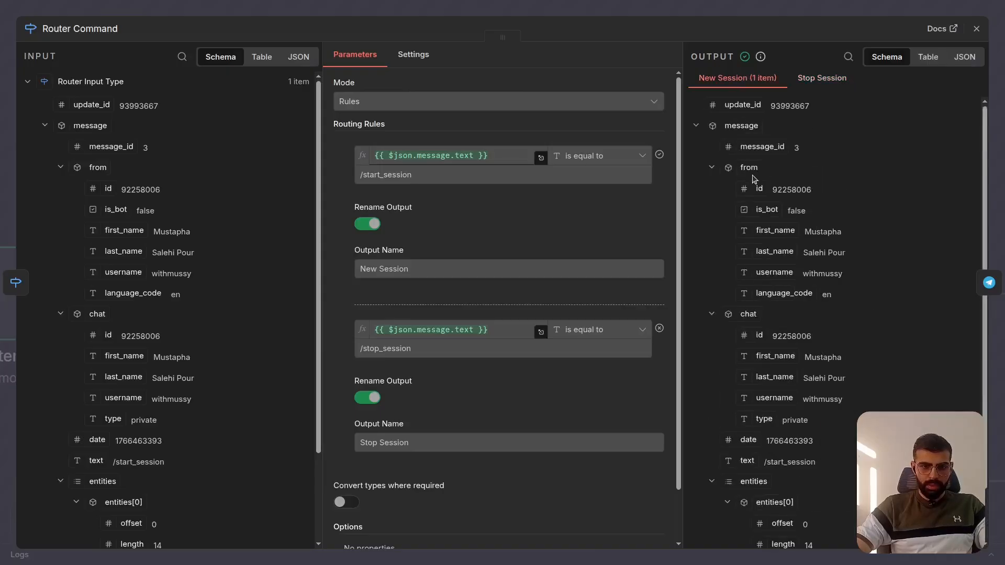
- Collapse the from, chat and entities groups in the New Session output to examine the message text, and leave the Router Command node
{"action": "left_click", "coordinate": [696, 126]}
{"action": "left_click", "coordinate": [697, 128]}
{"action": "left_click", "coordinate": [712, 167]}
{"action": "left_click", "coordinate": [712, 189]}
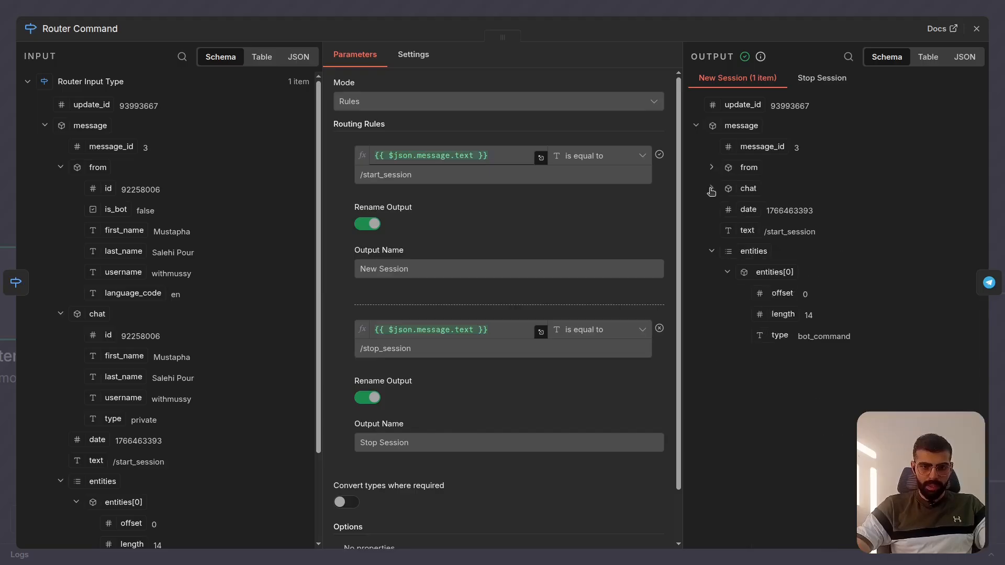
{"action": "left_click", "coordinate": [712, 251]}
{"action": "scroll", "coordinate": [398, 196], "scroll_direction": "down", "scroll_amount": 1}
{"action": "scroll", "coordinate": [397, 196], "scroll_direction": "up", "scroll_amount": 1}
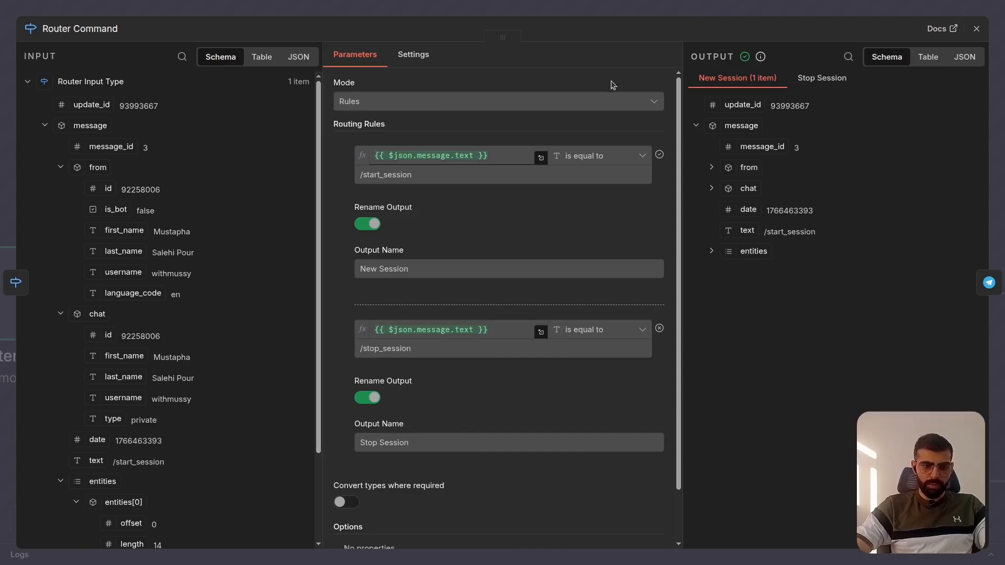
{"action": "left_click", "coordinate": [714, 13]}
{"action": "scroll", "coordinate": [528, 242], "scroll_direction": "left", "scroll_amount": 3}
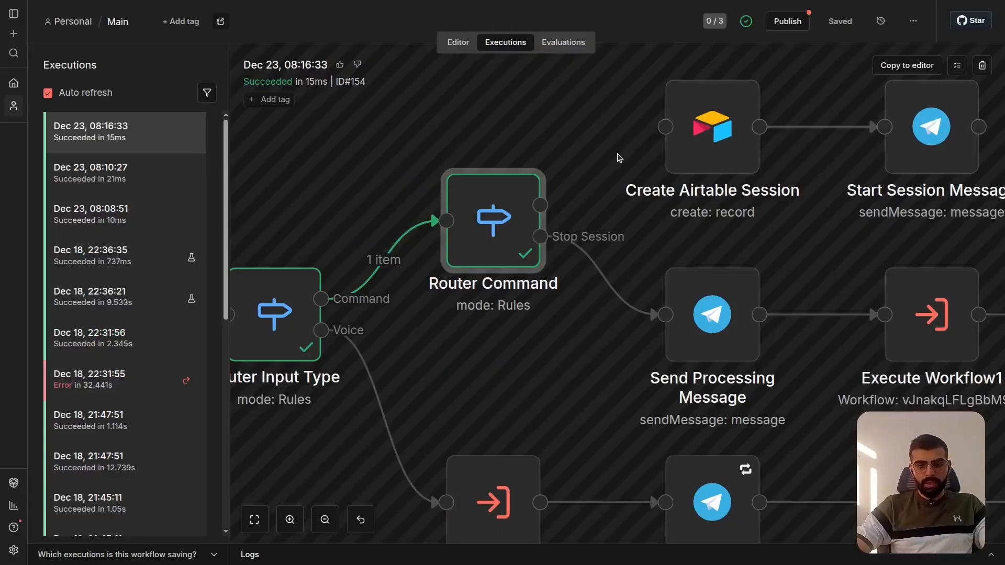
{"action": "scroll", "coordinate": [620, 157], "scroll_direction": "right", "scroll_amount": 2}
{"action": "scroll", "coordinate": [620, 157], "scroll_direction": "up", "scroll_amount": 2}
{"action": "scroll", "coordinate": [619, 157], "scroll_direction": "right", "scroll_amount": 1}
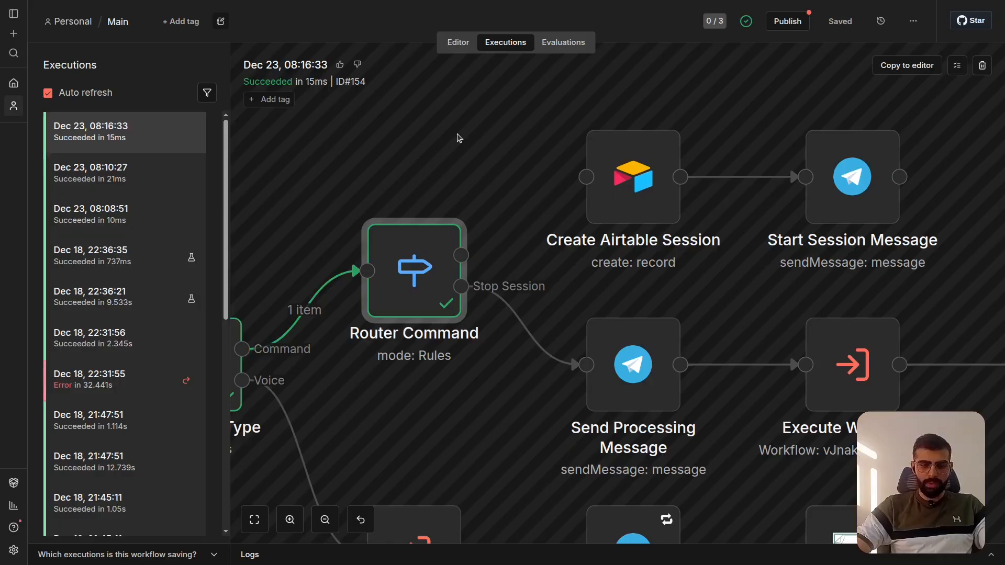
{"action": "scroll", "coordinate": [460, 138], "scroll_direction": "down", "scroll_amount": 3}
{"action": "scroll", "coordinate": [459, 138], "scroll_direction": "left", "scroll_amount": 2}
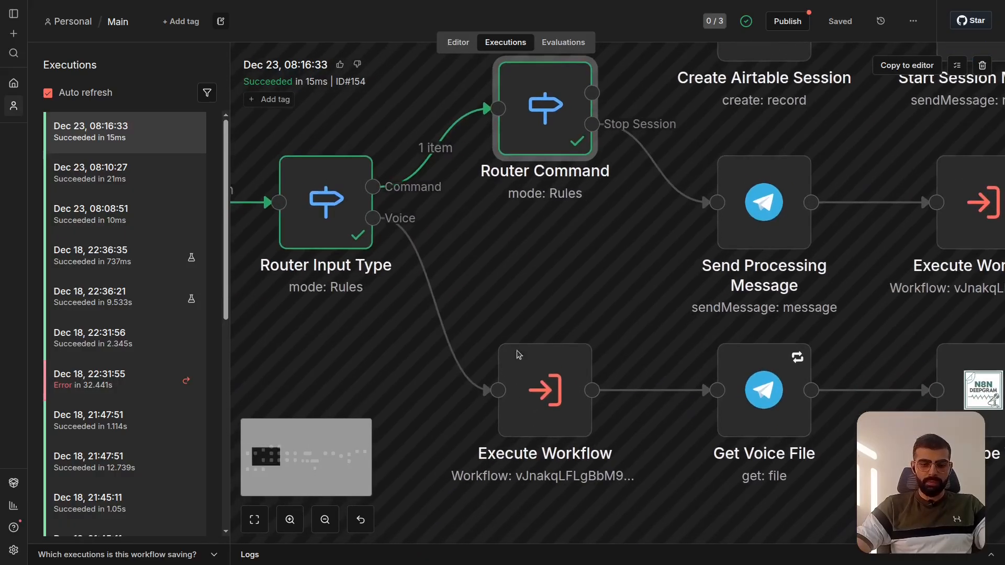
{"action": "scroll", "coordinate": [526, 394], "scroll_direction": "right", "scroll_amount": 1}
{"action": "scroll", "coordinate": [602, 292], "scroll_direction": "up", "scroll_amount": 3}
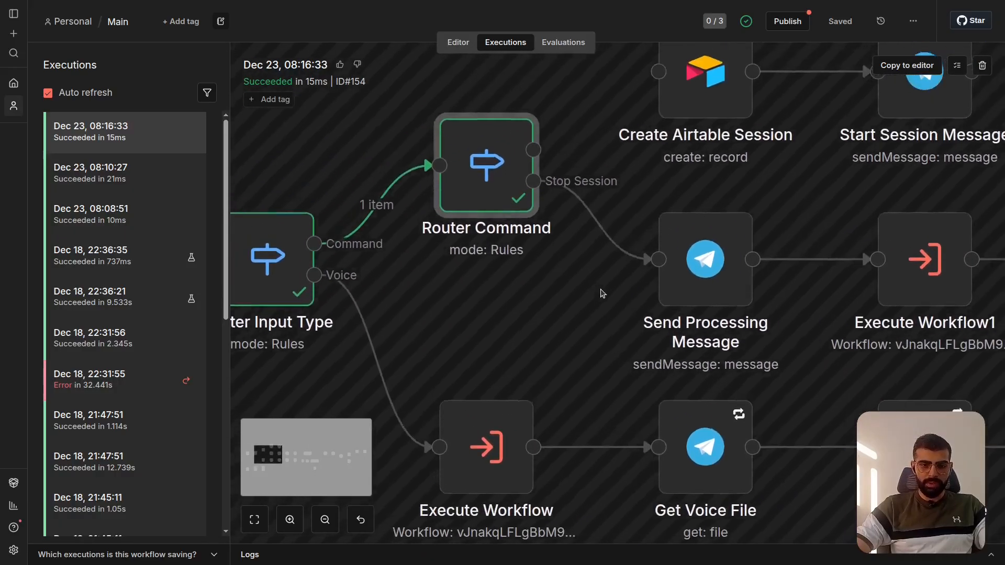
{"action": "scroll", "coordinate": [603, 293], "scroll_direction": "up", "scroll_amount": 2}
{"action": "scroll", "coordinate": [603, 292], "scroll_direction": "right", "scroll_amount": 3}
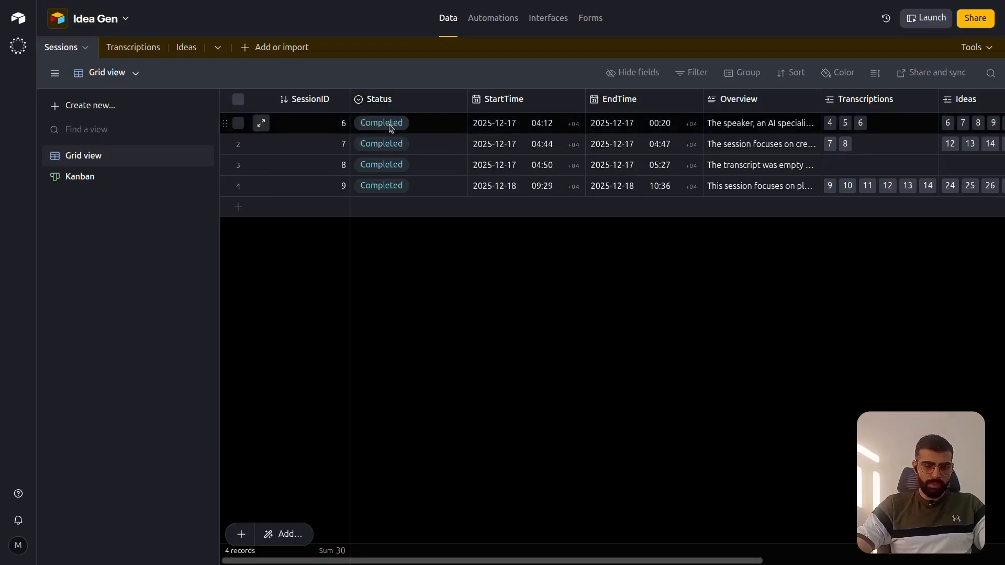
- Switch to the Idea Gen base in Airtable and add a record to the Sessions table with its Status set to Active
{"action": "left_click", "coordinate": [335, 212]}
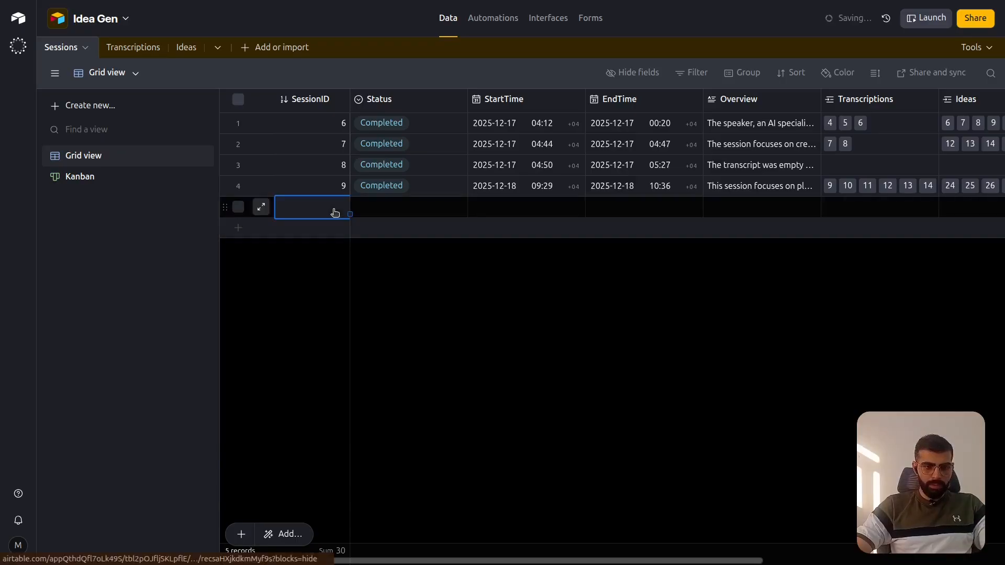
{"action": "left_click", "coordinate": [400, 212]}
{"action": "left_click", "coordinate": [387, 211]}
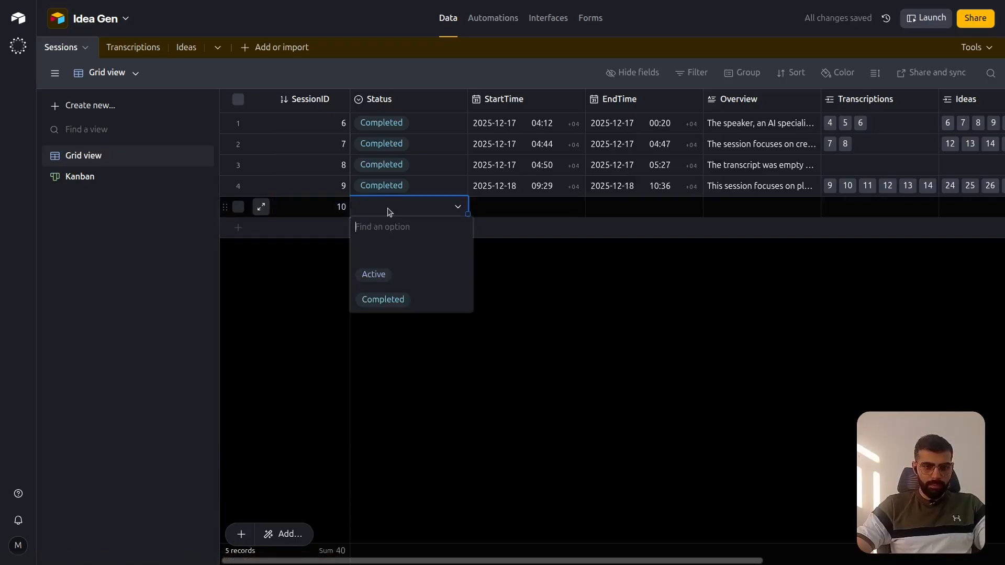
{"action": "left_click", "coordinate": [414, 283]}
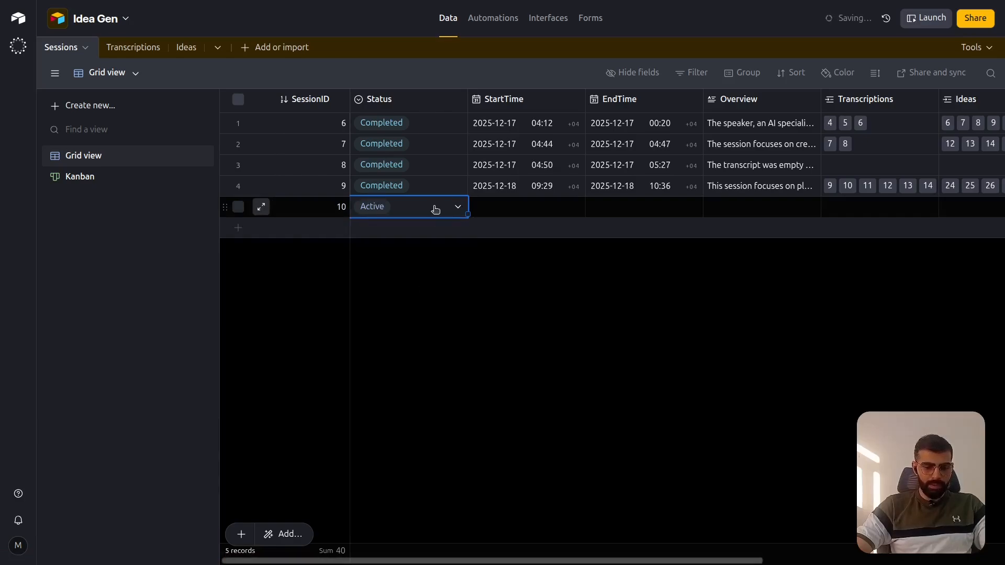
- Review the new session record's fields, from Status and StartTime through Overview and Ideas to Full Transcription
{"action": "left_click", "coordinate": [510, 212]}
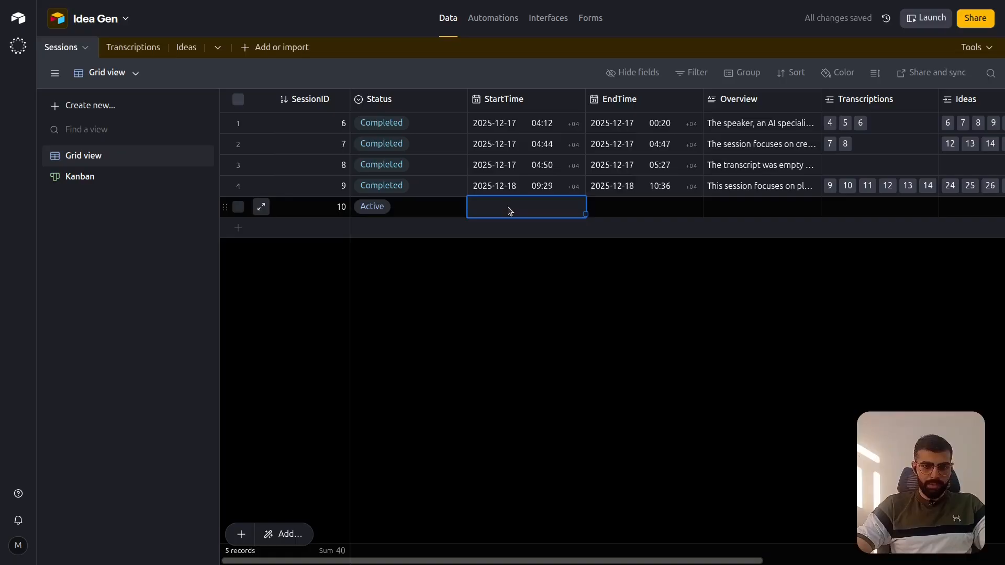
{"action": "scroll", "coordinate": [508, 208], "scroll_direction": "right", "scroll_amount": 5}
{"action": "scroll", "coordinate": [508, 209], "scroll_direction": "left", "scroll_amount": 3}
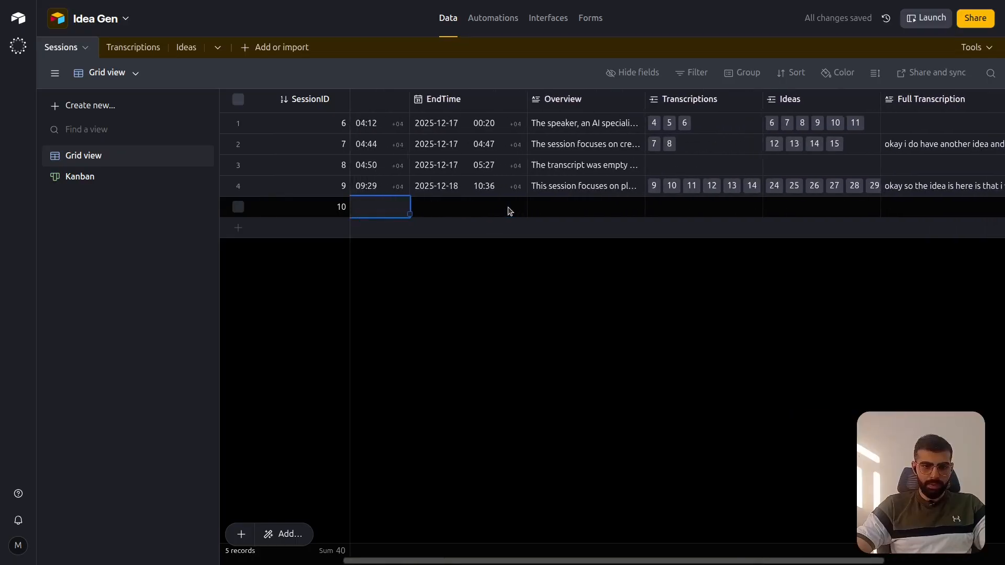
{"action": "scroll", "coordinate": [576, 212], "scroll_direction": "right", "scroll_amount": 4}
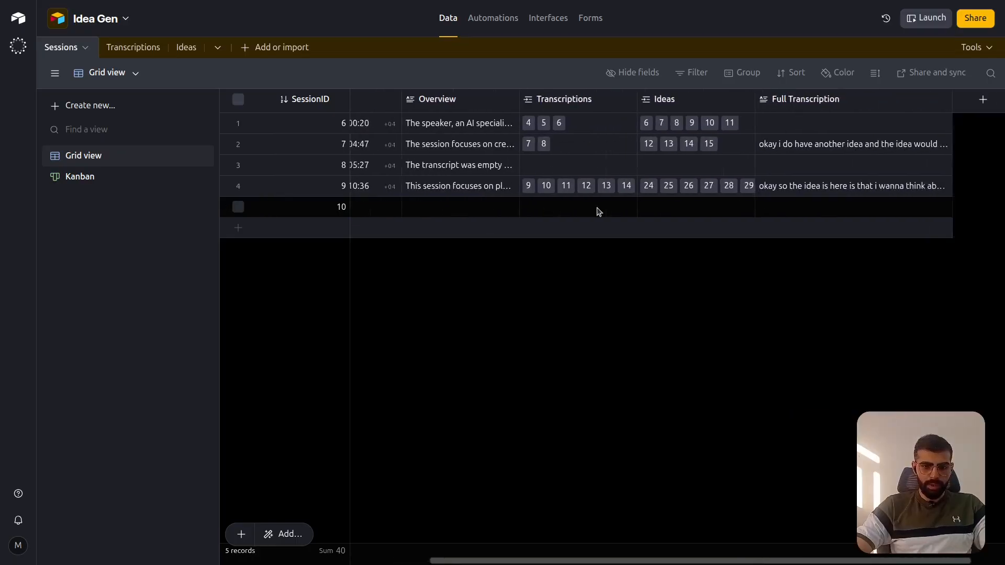
{"action": "left_click", "coordinate": [769, 213]}
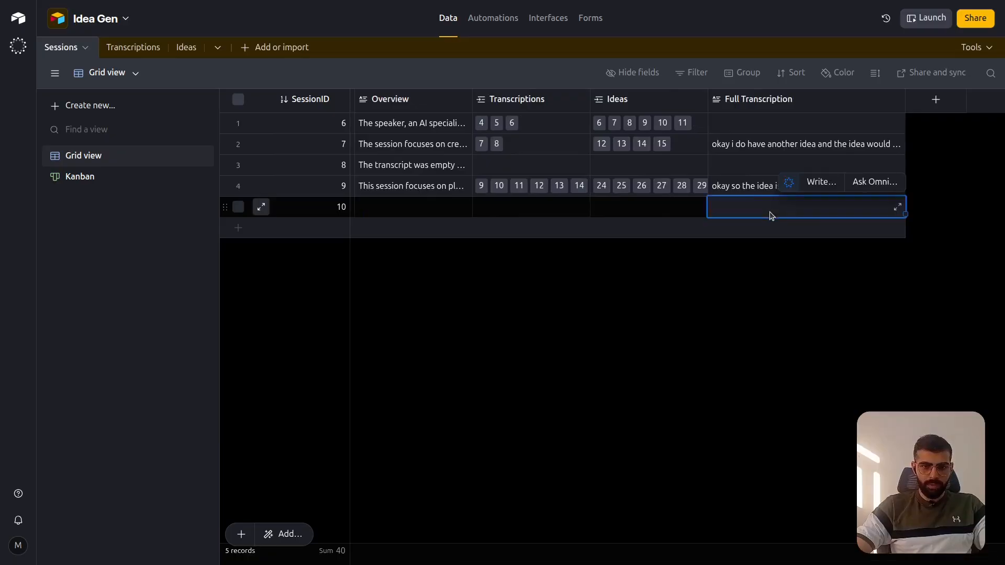
{"action": "left_click", "coordinate": [636, 215]}
{"action": "scroll", "coordinate": [635, 215], "scroll_direction": "left", "scroll_amount": 4}
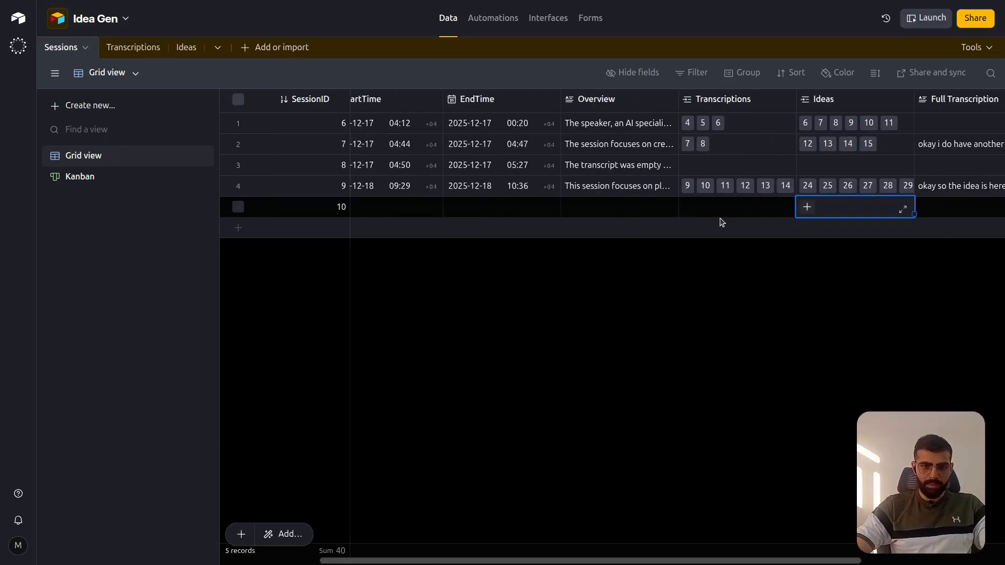
{"action": "left_click", "coordinate": [633, 217]}
{"action": "scroll", "coordinate": [634, 217], "scroll_direction": "left", "scroll_amount": 3}
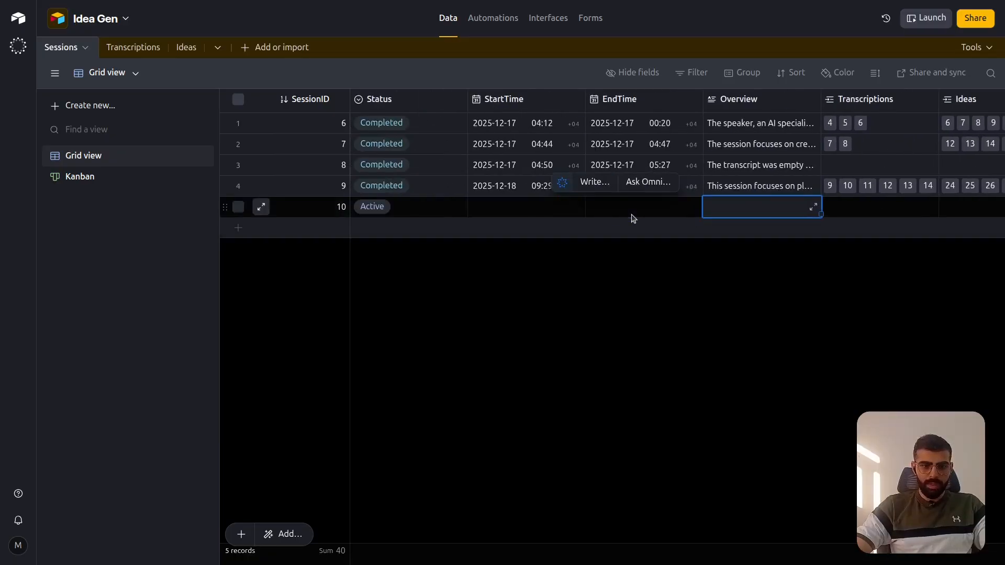
{"action": "left_click", "coordinate": [633, 218]}
{"action": "left_click", "coordinate": [478, 209]}
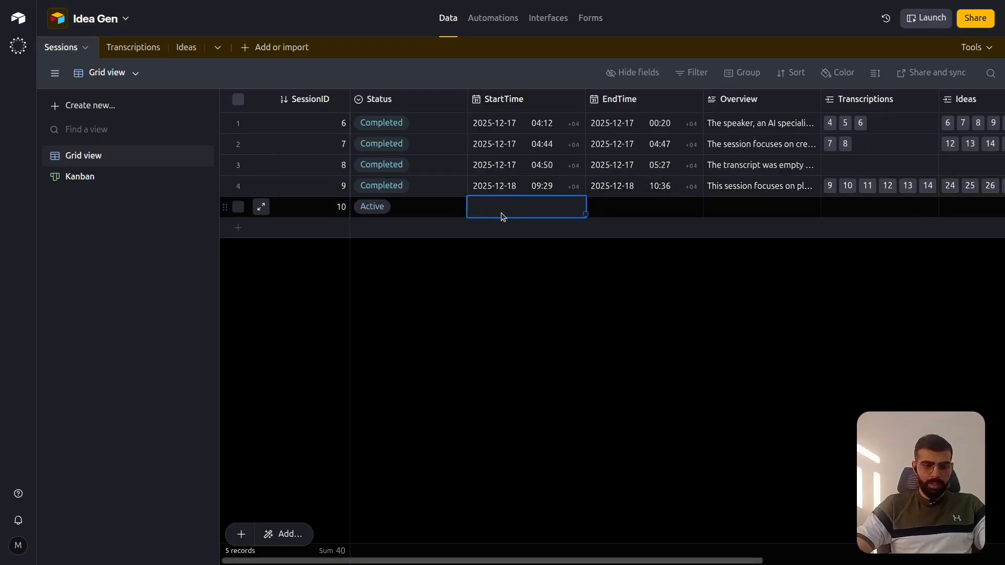
{"action": "left_click", "coordinate": [414, 209]}
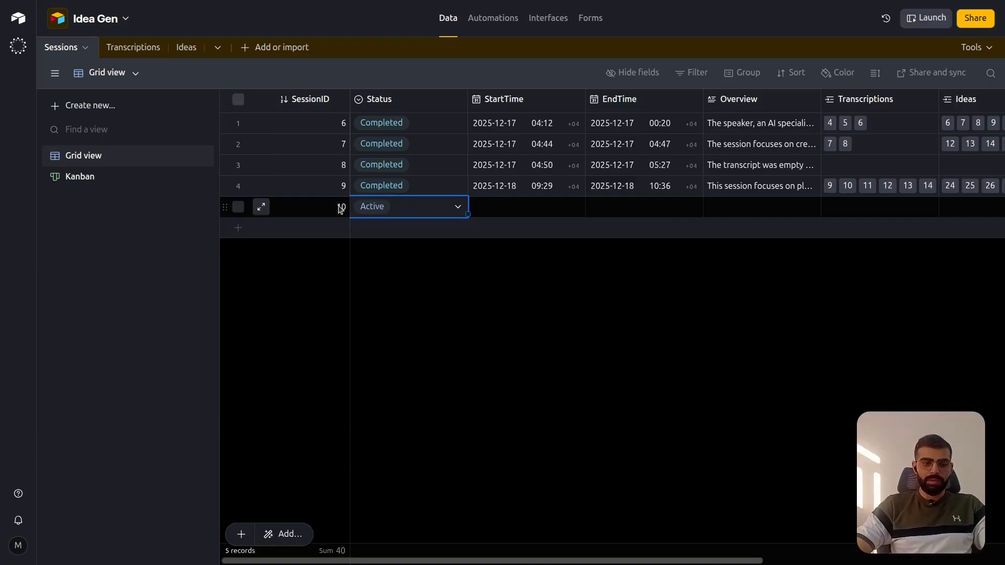
{"action": "left_click", "coordinate": [273, 264]}
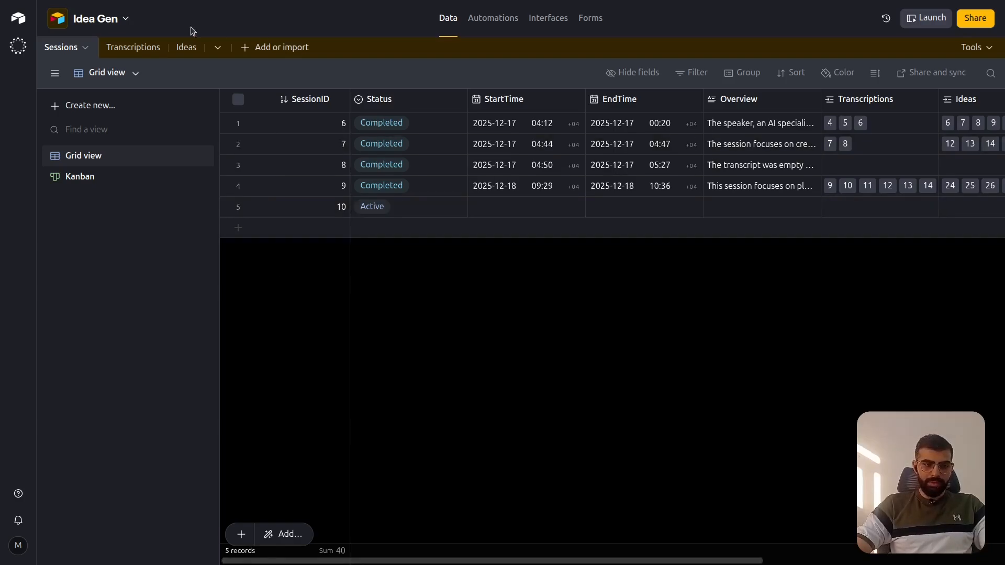
- Look over how the Transcriptions and Ideas tables link to session IDs, and return to the Sessions table
{"action": "left_click", "coordinate": [135, 48]}
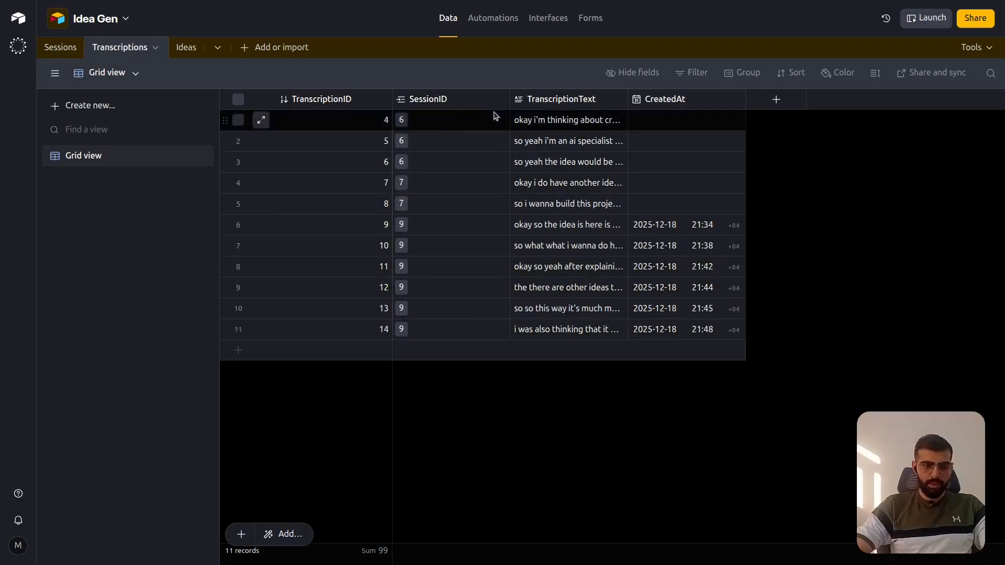
{"action": "left_click", "coordinate": [183, 50]}
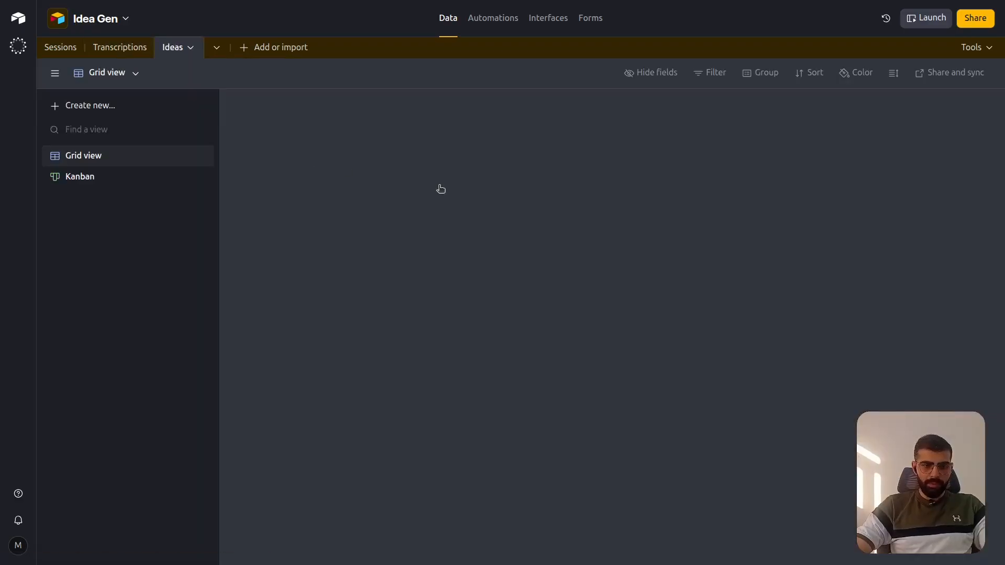
{"action": "scroll", "coordinate": [440, 272], "scroll_direction": "down", "scroll_amount": 1}
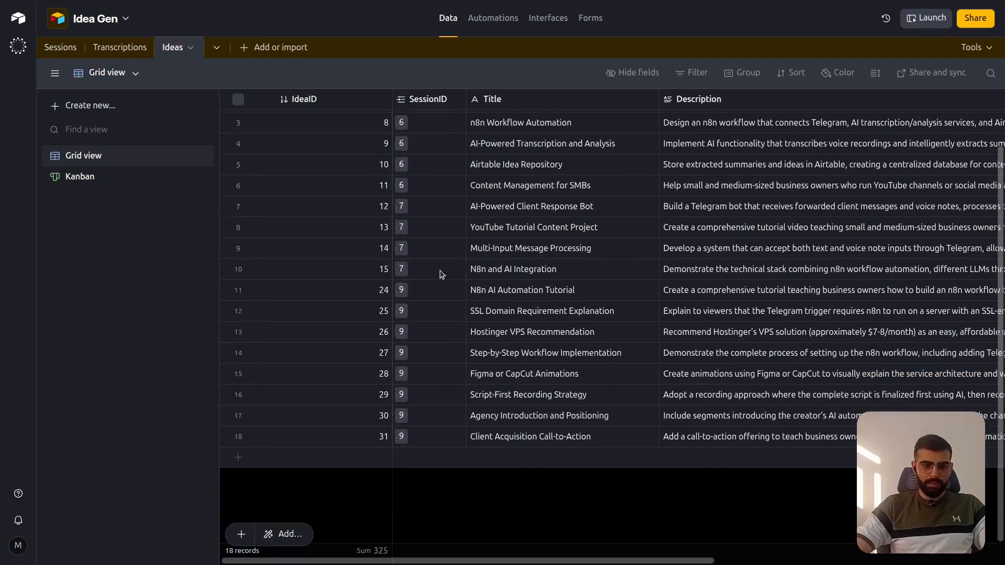
{"action": "scroll", "coordinate": [432, 358], "scroll_direction": "up", "scroll_amount": 1}
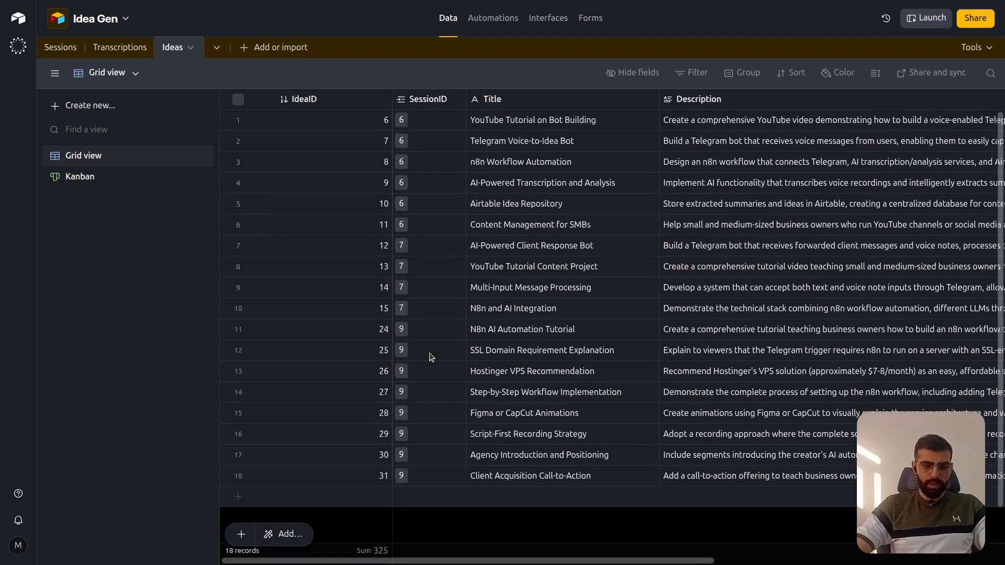
{"action": "scroll", "coordinate": [432, 357], "scroll_direction": "down", "scroll_amount": 1}
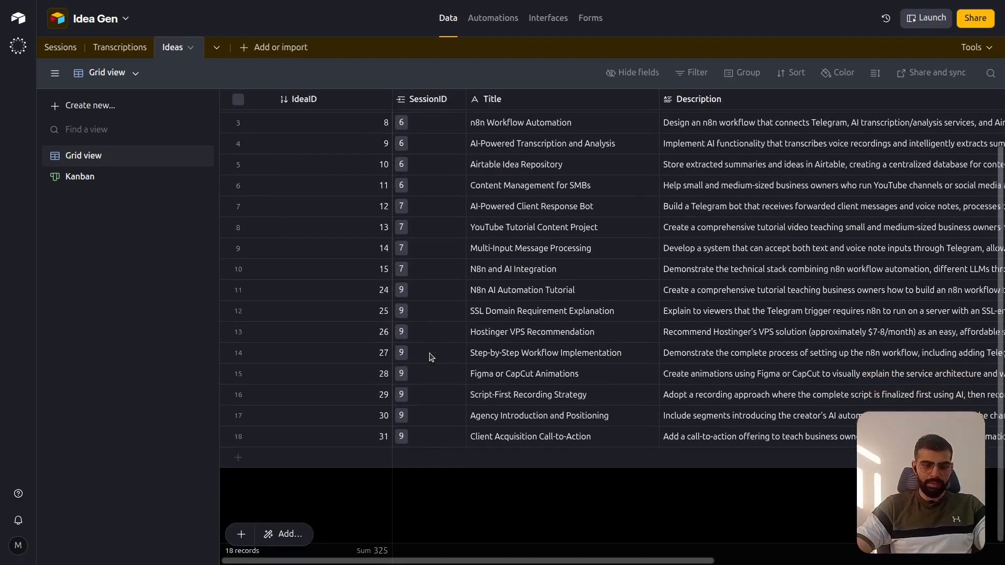
{"action": "left_click", "coordinate": [62, 48]}
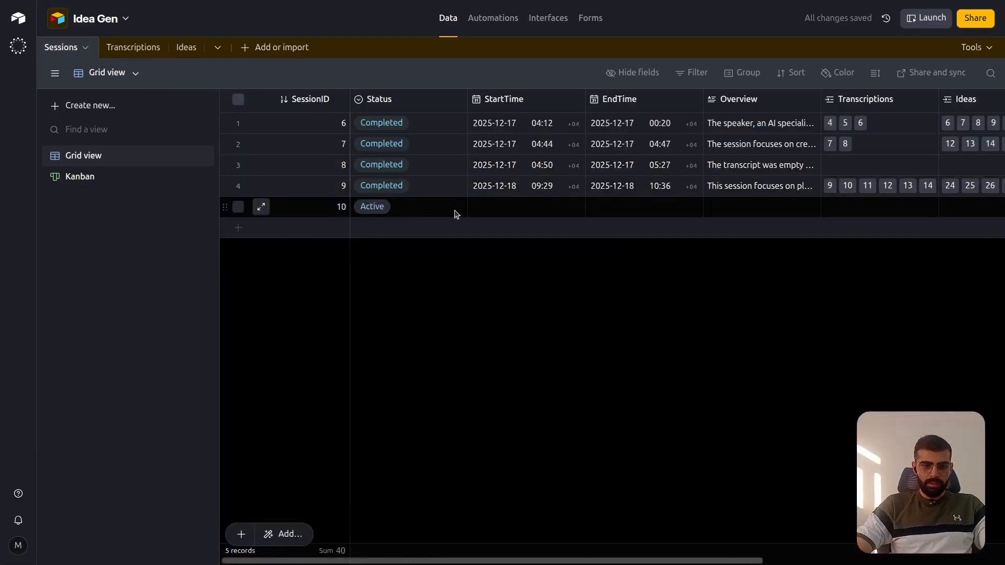
{"action": "scroll", "coordinate": [455, 213], "scroll_direction": "right", "scroll_amount": 5}
{"action": "scroll", "coordinate": [456, 213], "scroll_direction": "left", "scroll_amount": 5}
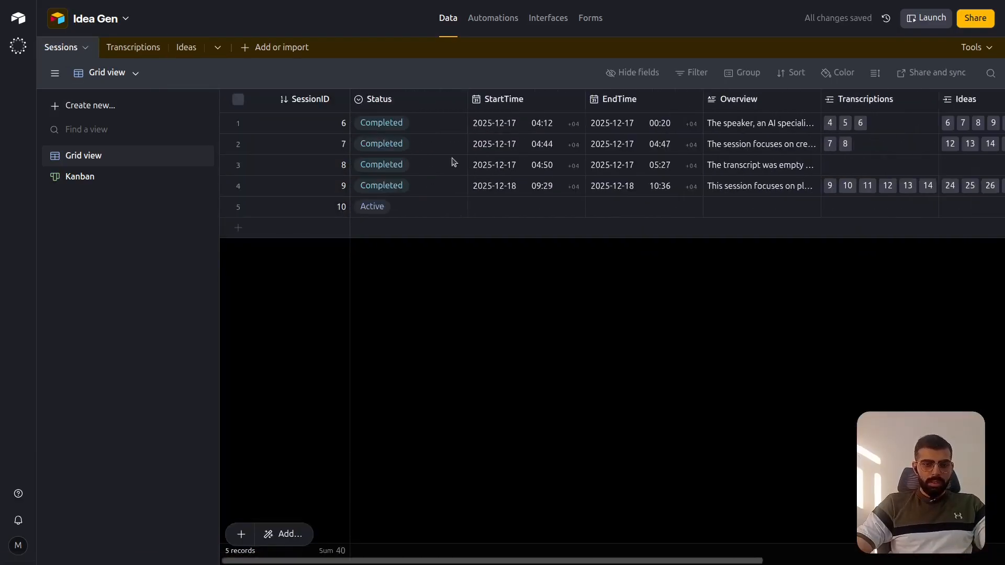
- Switch back to the Main workflow's editor in n8n and connect Router Command's New Session output to the Create Airtable Session node
{"action": "key", "text": "ctrl+Tab"}
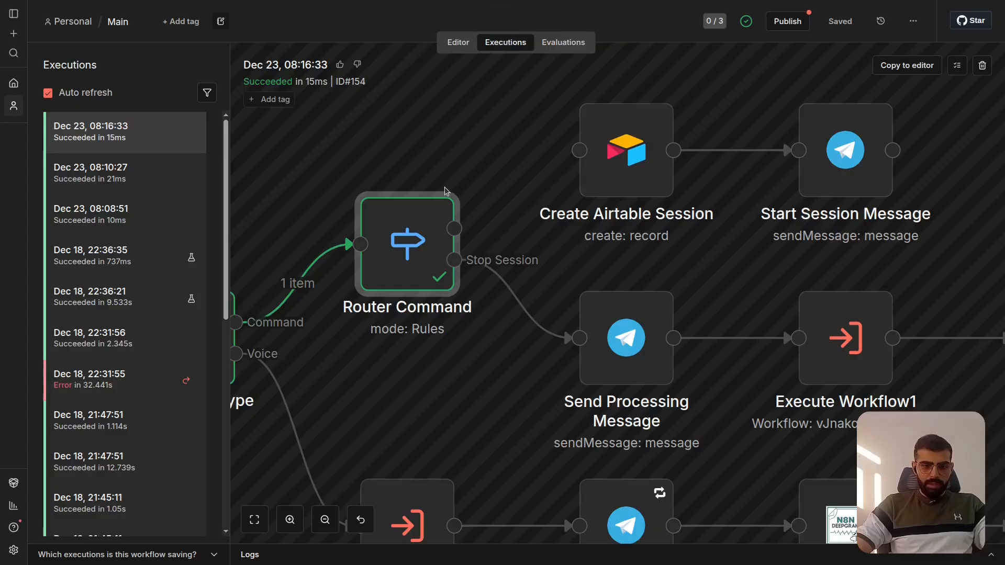
{"action": "scroll", "coordinate": [447, 191], "scroll_direction": "right", "scroll_amount": 1}
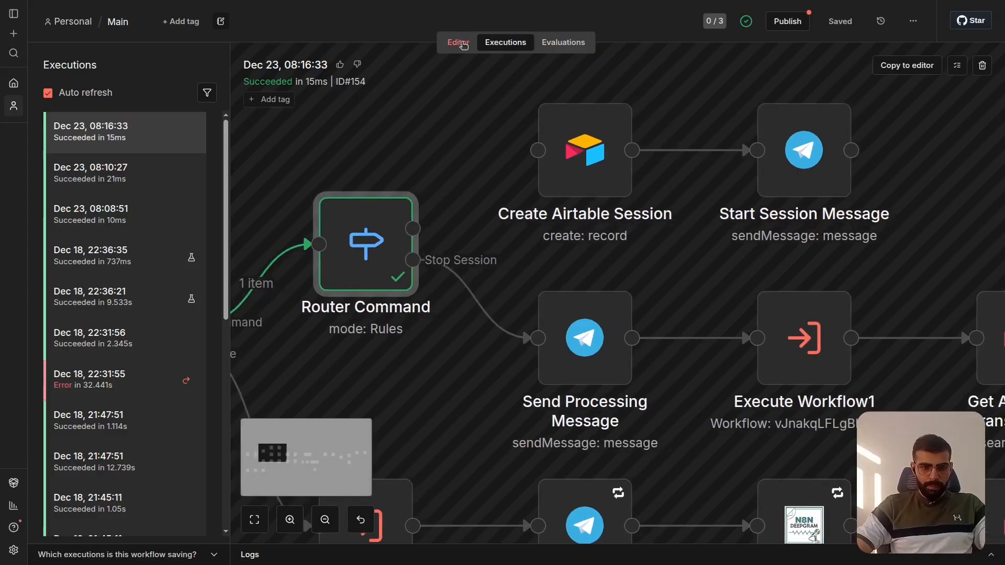
{"action": "left_click", "coordinate": [459, 42]}
{"action": "left_click_drag", "start_coordinate": [444, 188], "coordinate": [552, 126]}
{"action": "scroll", "coordinate": [592, 142], "scroll_direction": "up", "scroll_amount": 3}
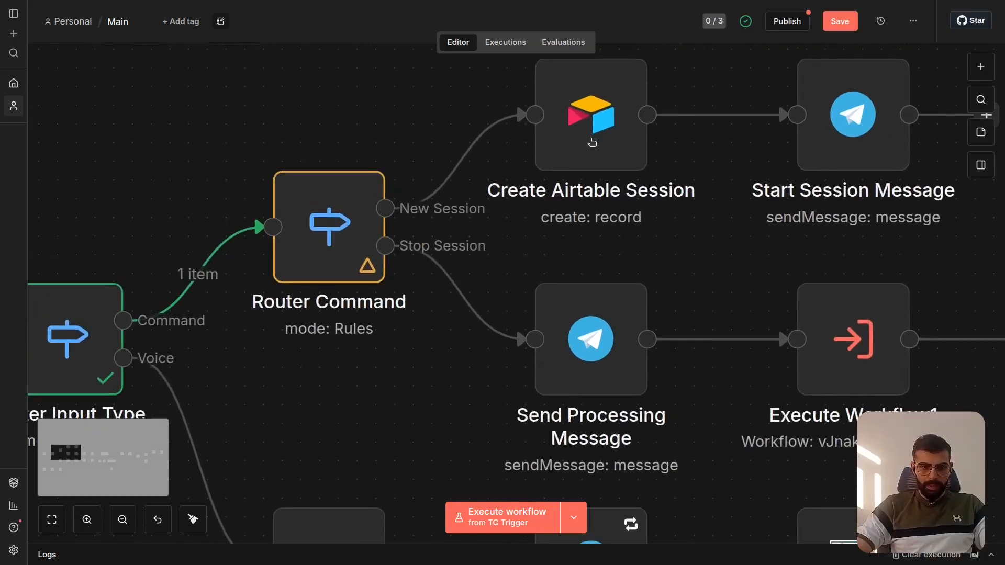
- Open the Create Airtable Session node and review its parameters and the Airtable credentials available to it
{"action": "scroll", "coordinate": [592, 142], "scroll_direction": "up", "scroll_amount": 3}
{"action": "scroll", "coordinate": [592, 142], "scroll_direction": "right", "scroll_amount": 3}
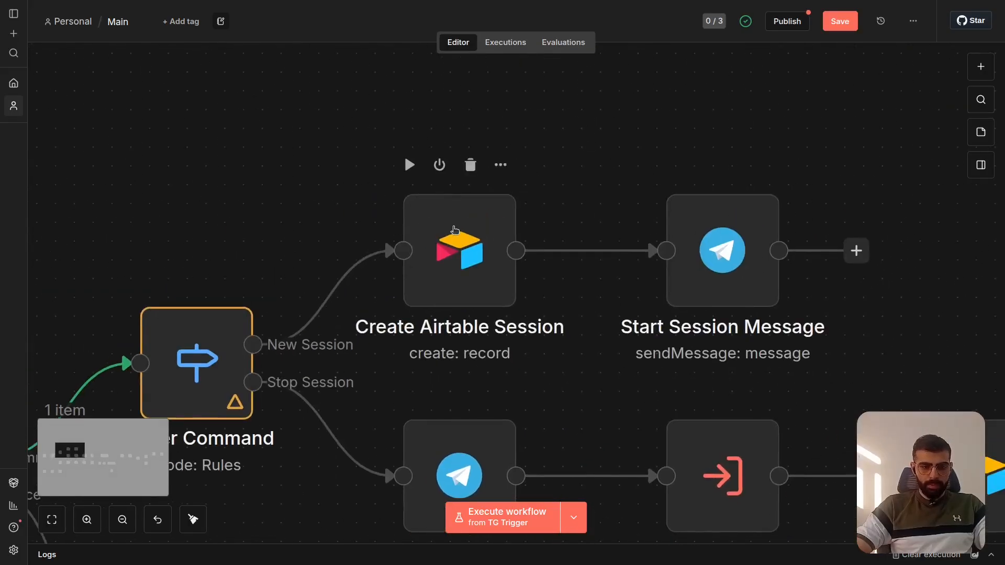
{"action": "left_click", "coordinate": [455, 230]}
{"action": "double_click", "coordinate": [455, 230]}
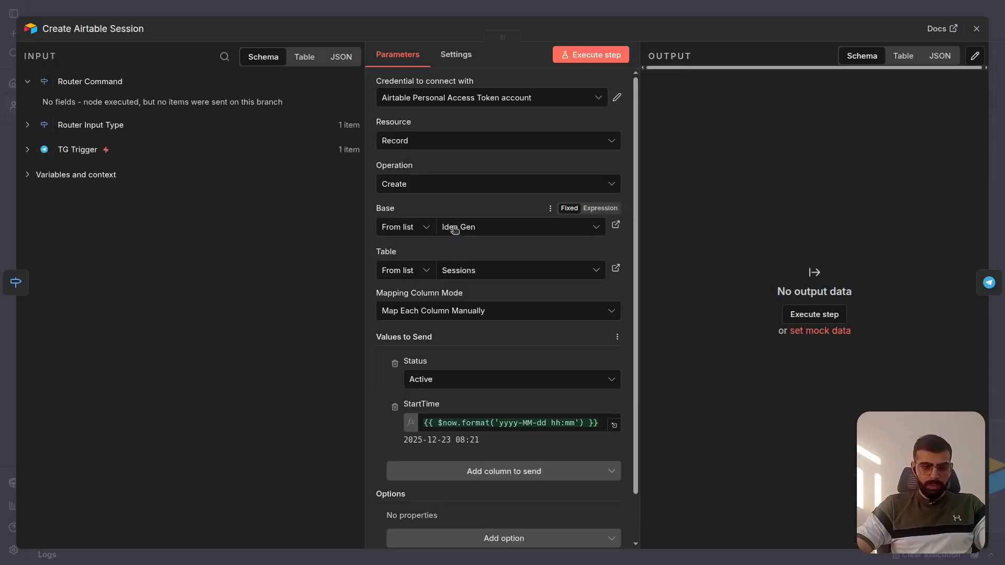
{"action": "left_click", "coordinate": [567, 99]}
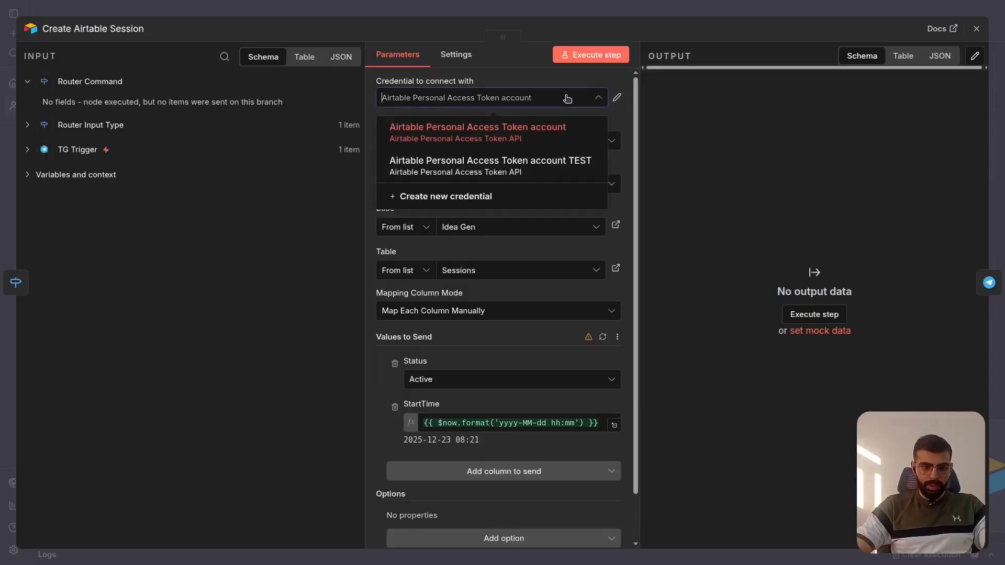
{"action": "left_click", "coordinate": [531, 77]}
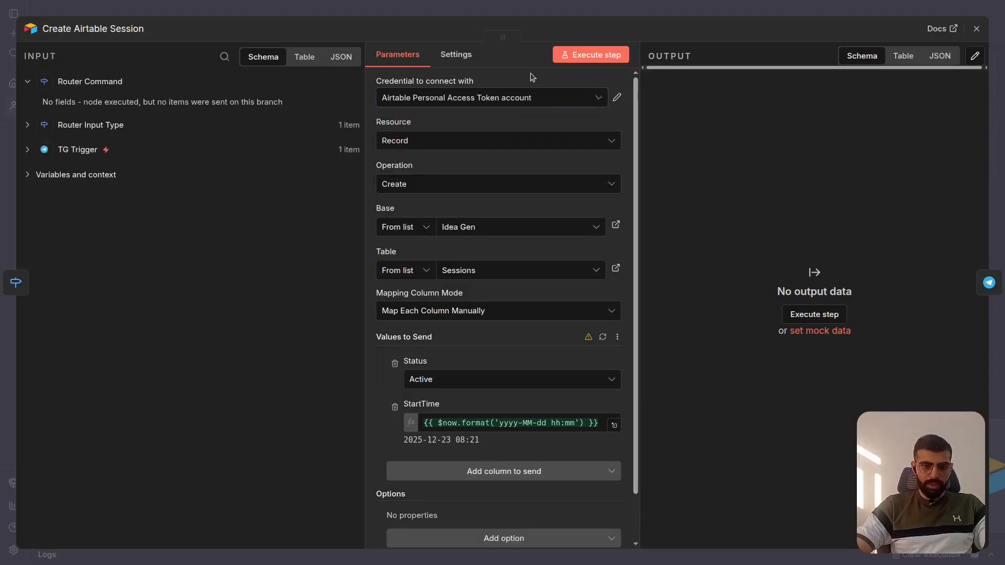
{"action": "left_click", "coordinate": [619, 99]}
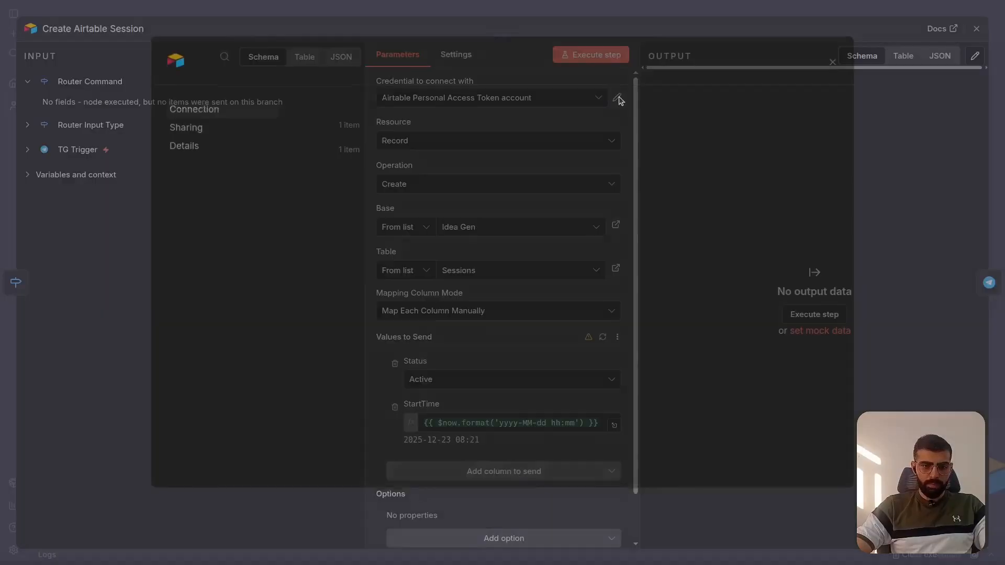
{"action": "key", "text": "Escape"}
{"action": "mouse_move", "coordinate": [472, 237]}
{"action": "key", "text": "Return"}
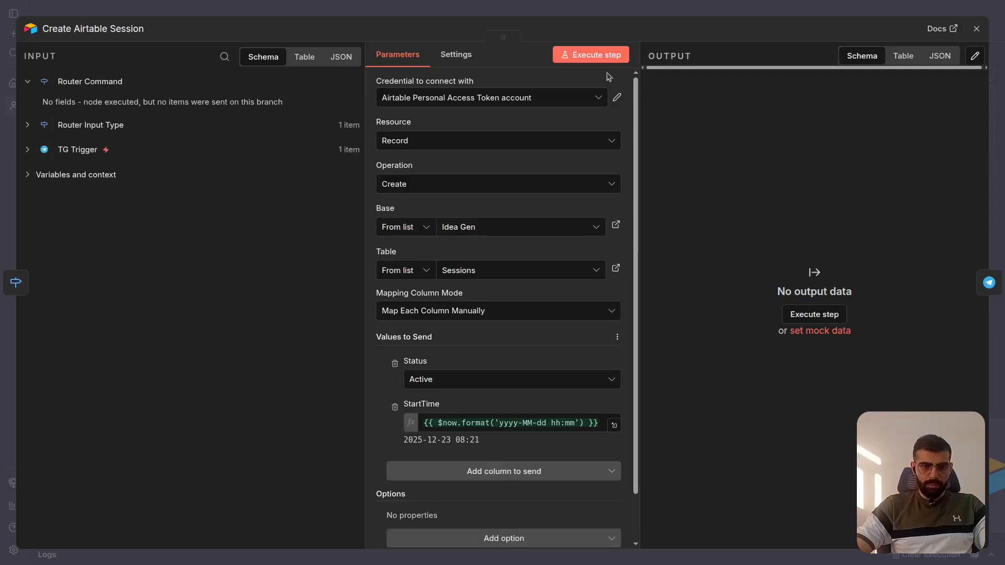
- Choose the Airtable Personal Access Token account TEST credential for the node and delete that credential
{"action": "left_click", "coordinate": [550, 98]}
{"action": "left_click", "coordinate": [571, 162]}
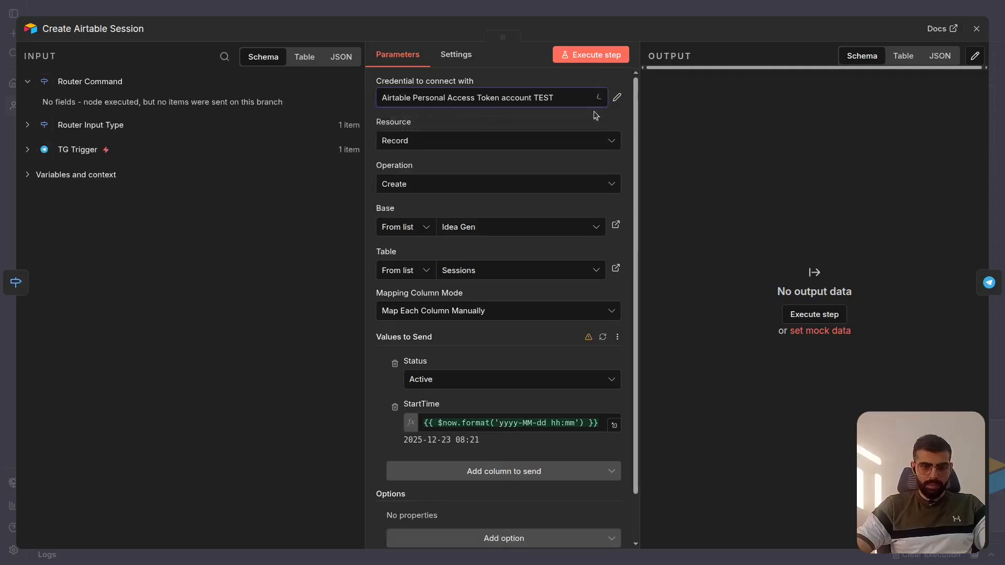
{"action": "left_click", "coordinate": [619, 98]}
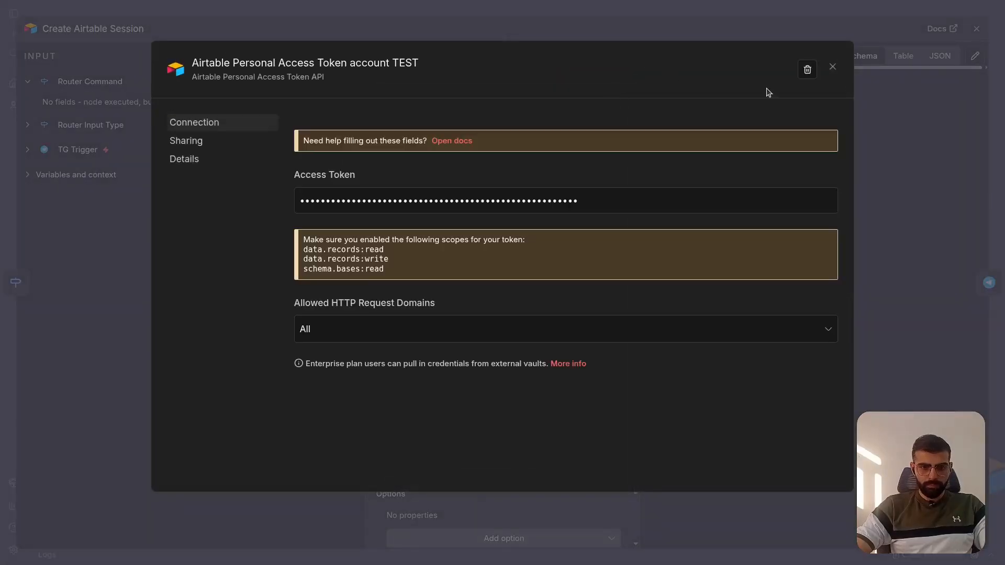
{"action": "left_click", "coordinate": [801, 78]}
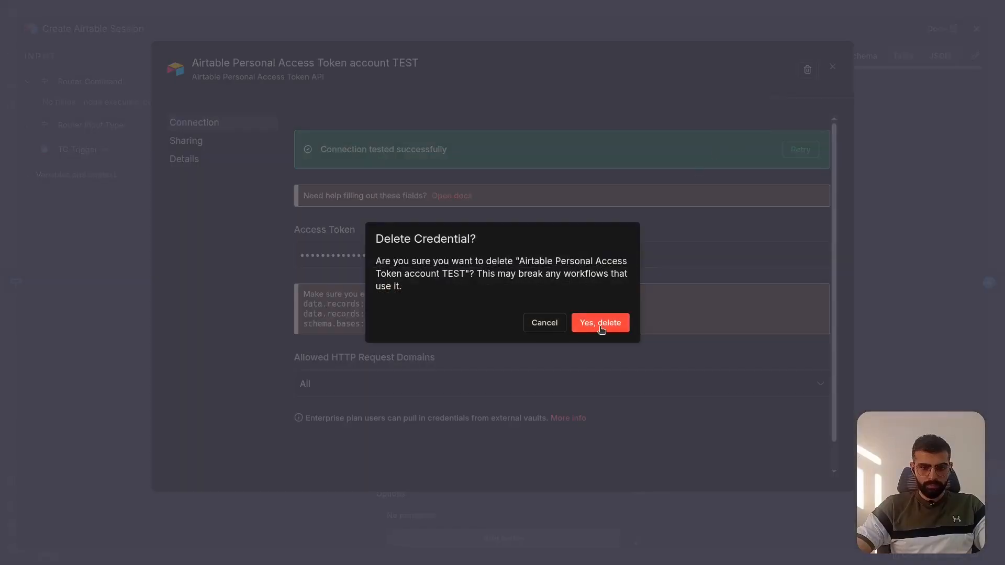
{"action": "left_click", "coordinate": [600, 325]}
- Start a new access token credential for the node and name it Airtable Personal Access Token account TEST
{"action": "left_click", "coordinate": [547, 102]}
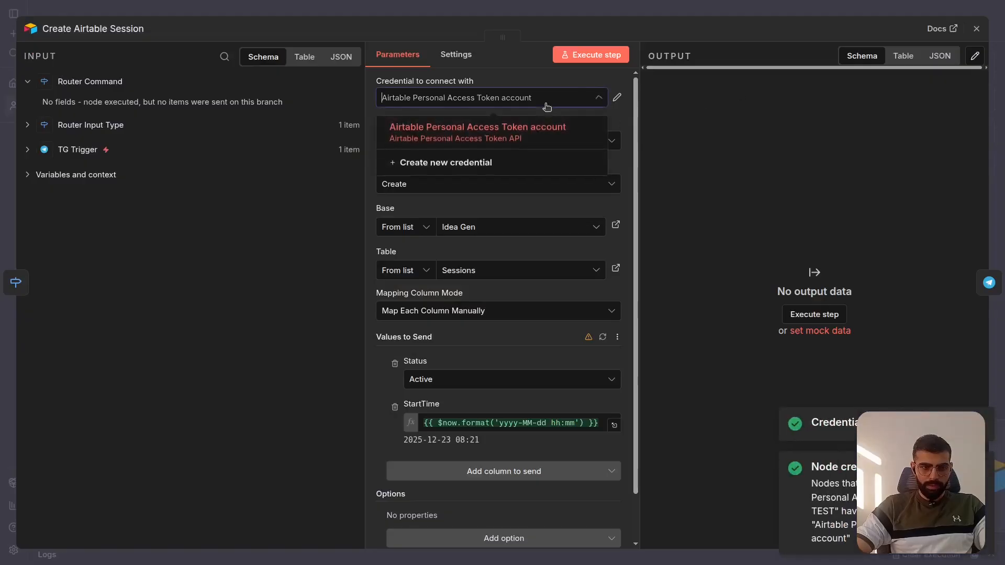
{"action": "left_click", "coordinate": [467, 167]}
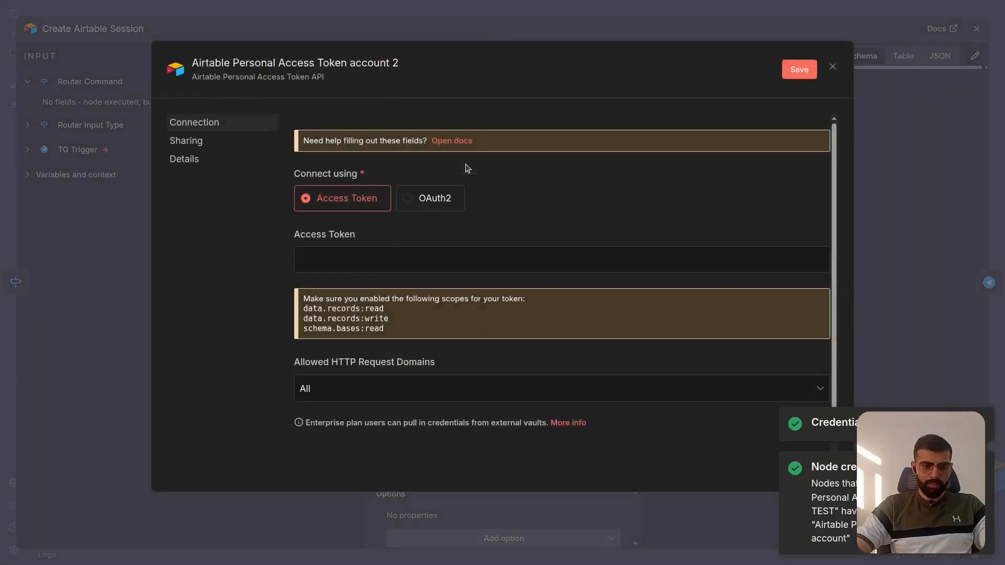
{"action": "left_click", "coordinate": [398, 59]}
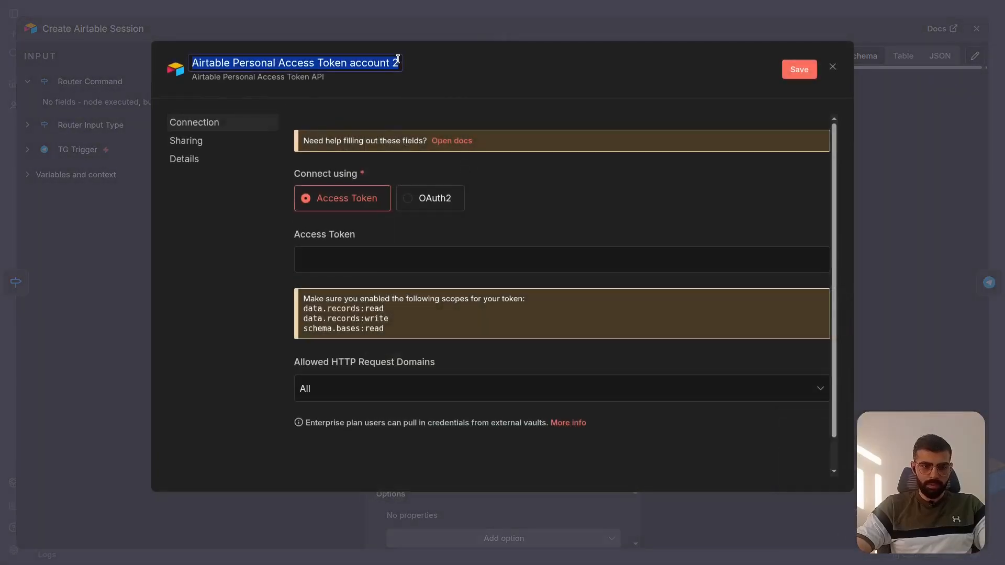
{"action": "left_click", "coordinate": [398, 59]}
{"action": "key", "text": "BackSpace"}
{"action": "type", "text": "TEST"}
{"action": "left_click", "coordinate": [547, 84]}
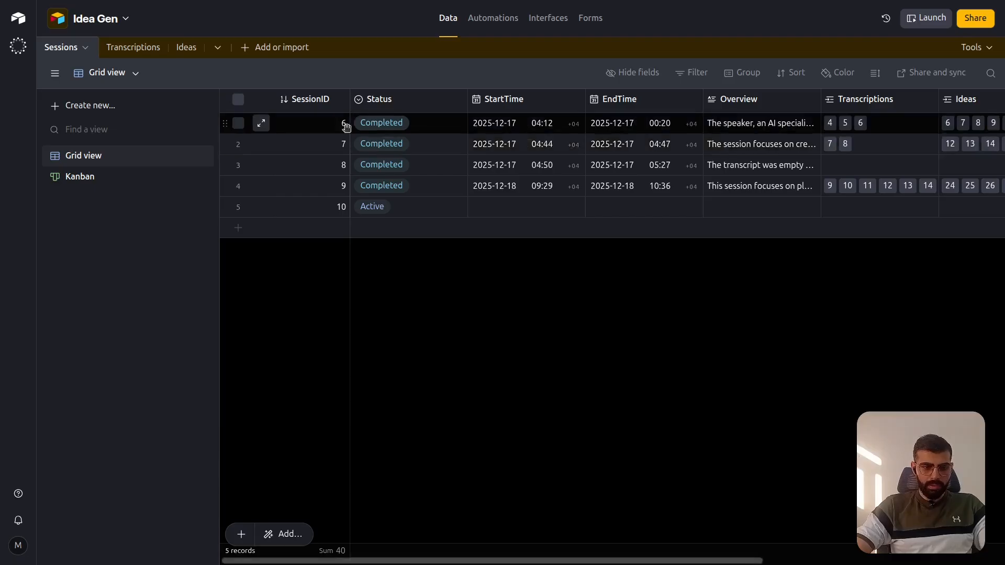
- Switch to Airtable, start a new personal access token in the Builder hub and check which scopes it offers
{"action": "left_click", "coordinate": [18, 546]}
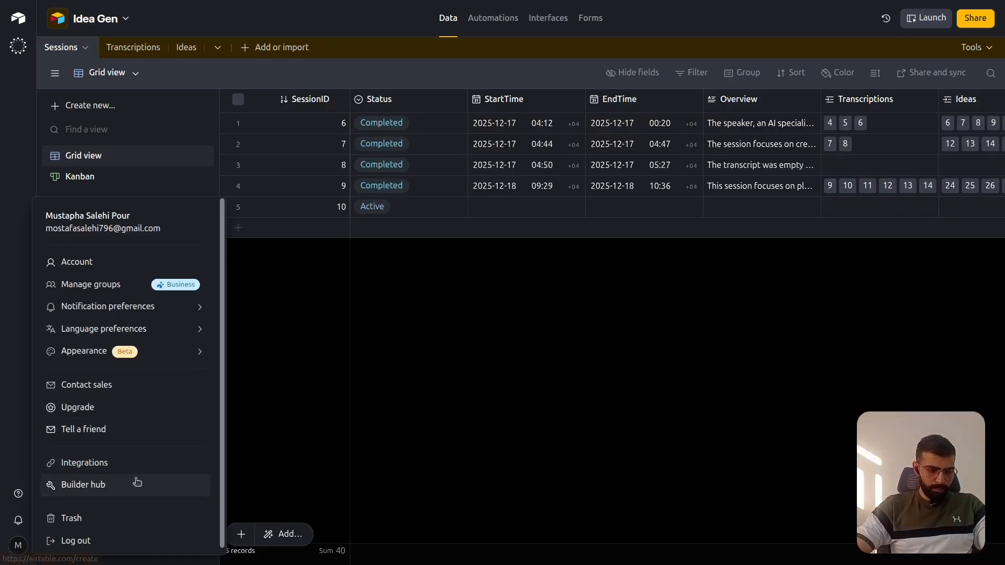
{"action": "left_click", "coordinate": [303, 292]}
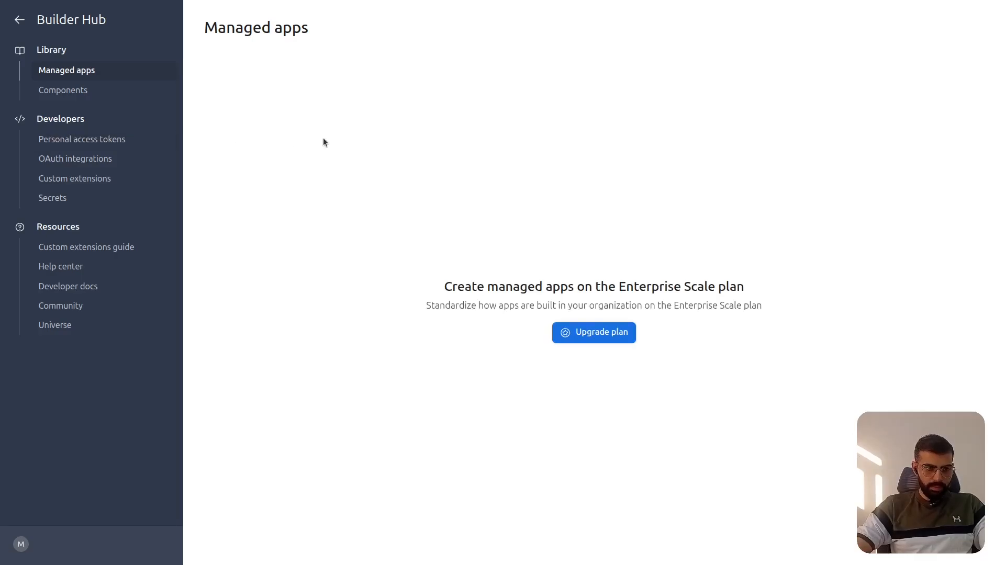
{"action": "left_click", "coordinate": [108, 141]}
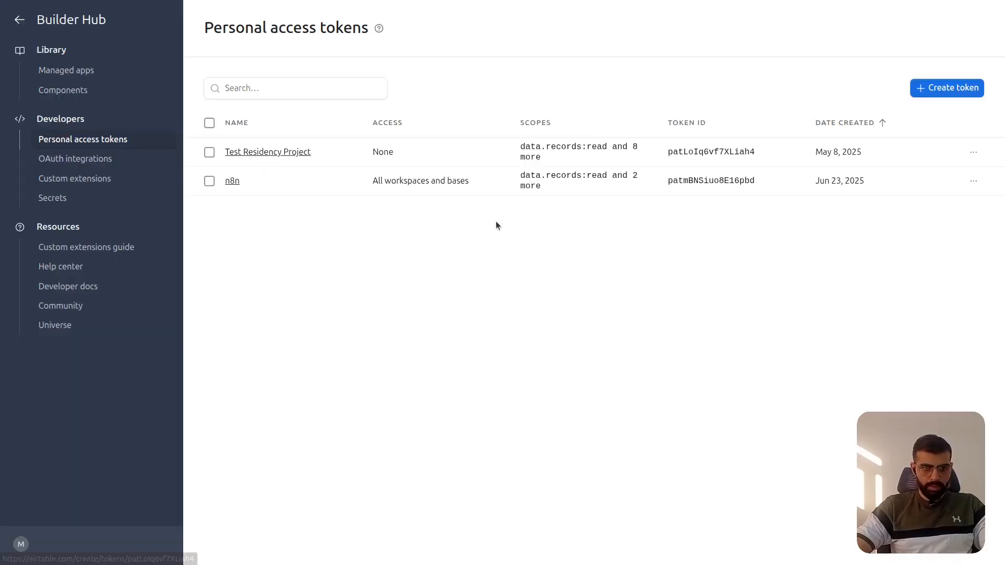
{"action": "left_click", "coordinate": [950, 89]}
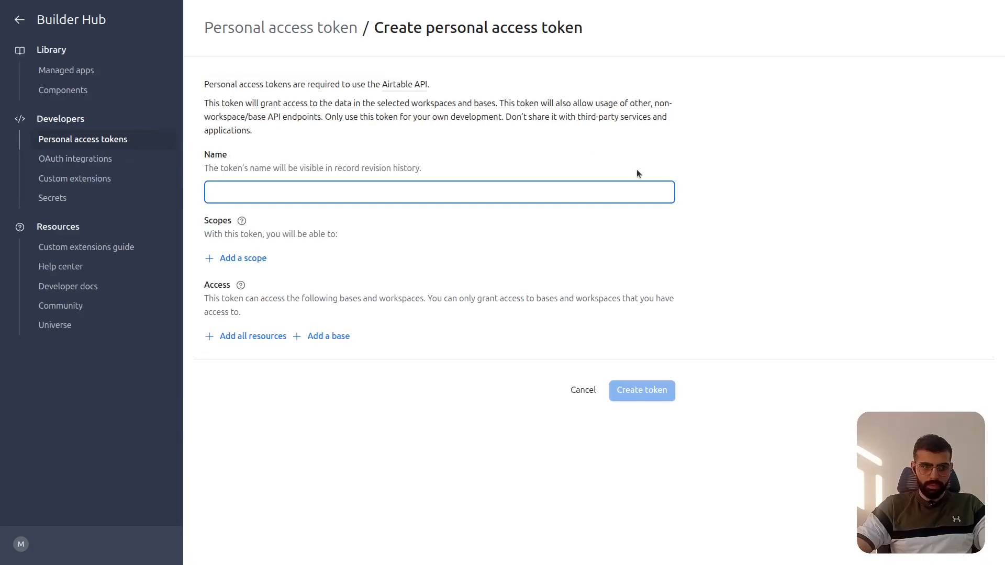
{"action": "left_click", "coordinate": [248, 263]}
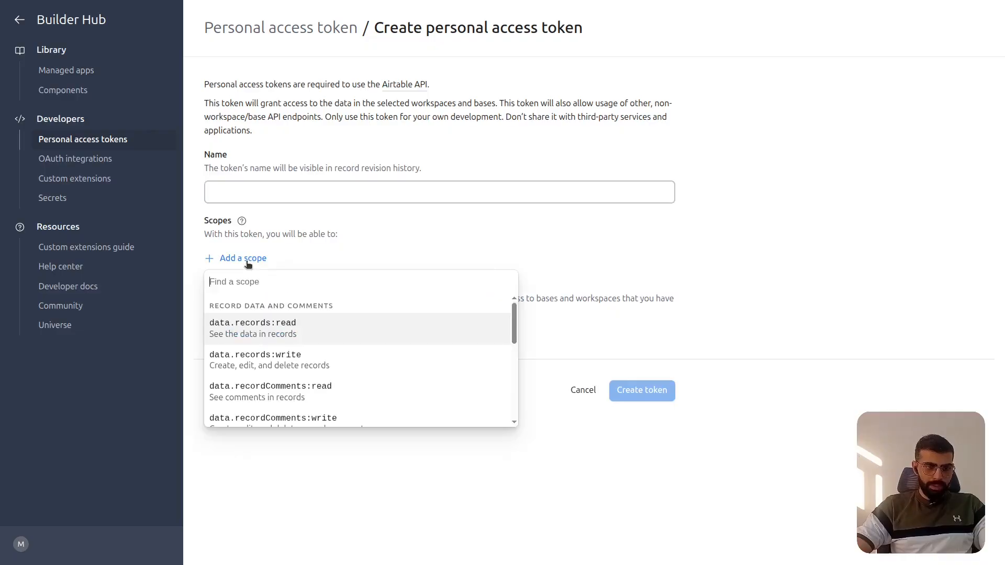
{"action": "left_click", "coordinate": [361, 238]}
- Copy the required data.records:read scope from n8n's credential form and look it up among the new Airtable token's scopes
{"action": "key", "text": "ctrl+shift+Tab"}
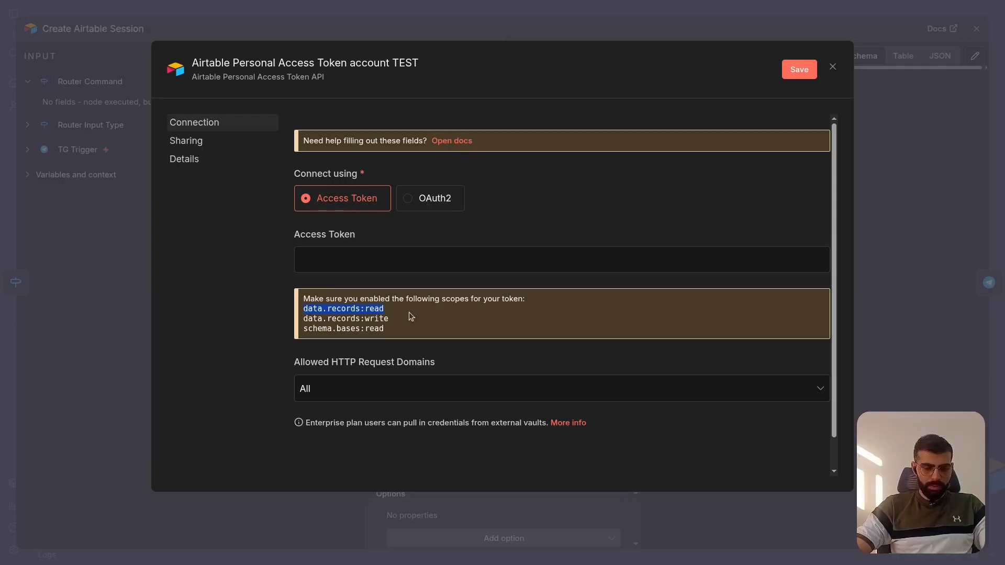
{"action": "key", "text": "ctrl+Tab"}
{"action": "left_click", "coordinate": [310, 192]}
{"action": "key", "text": "ctrl+v"}
{"action": "key", "text": "BackSpace"}
{"action": "key", "text": "BackSpace"}
{"action": "key", "text": "BackSpace"}
{"action": "key", "text": "BackSpace"}
{"action": "key", "text": "BackSpace"}
{"action": "key", "text": "BackSpace"}
{"action": "key", "text": "BackSpace"}
{"action": "key", "text": "BackSpace"}
{"action": "key", "text": "BackSpace"}
{"action": "key", "text": "BackSpace"}
{"action": "key", "text": "BackSpace"}
{"action": "key", "text": "BackSpace"}
{"action": "key", "text": "BackSpace"}
{"action": "key", "text": "BackSpace"}
{"action": "key", "text": "BackSpace"}
{"action": "key", "text": "BackSpace"}
{"action": "key", "text": "BackSpace"}
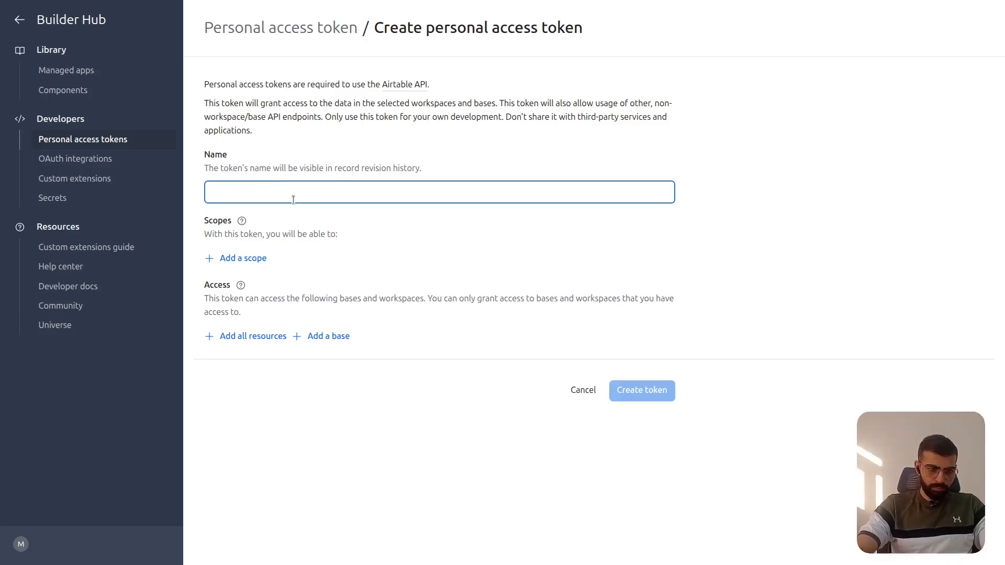
{"action": "left_click", "coordinate": [252, 259]}
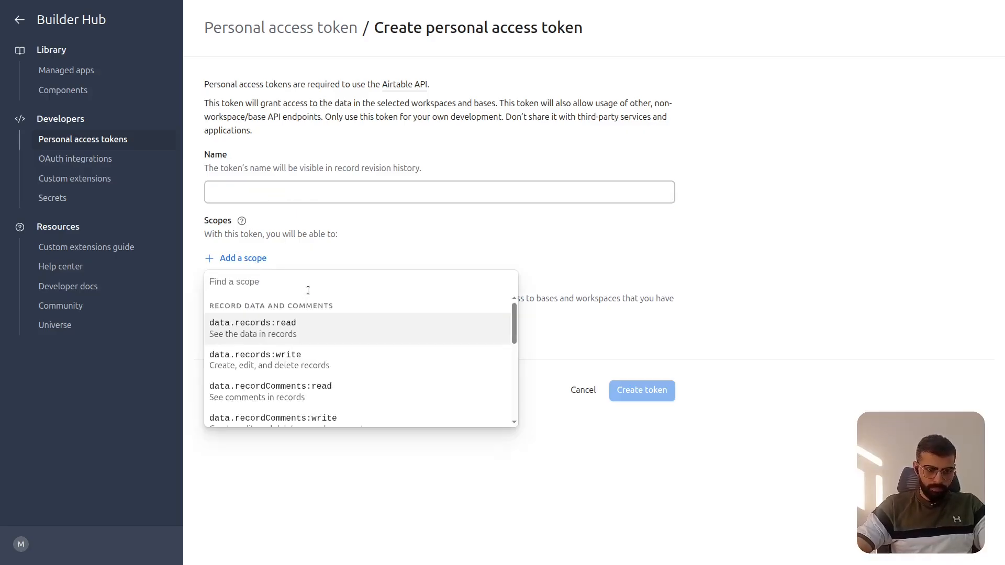
{"action": "type", "text": "data.records:read"}
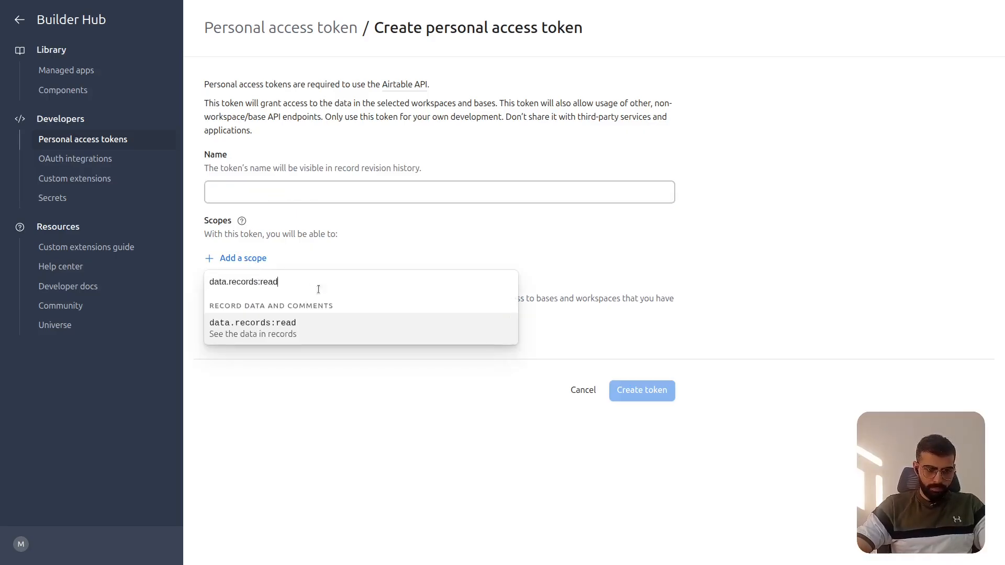
{"action": "left_click", "coordinate": [372, 244]}
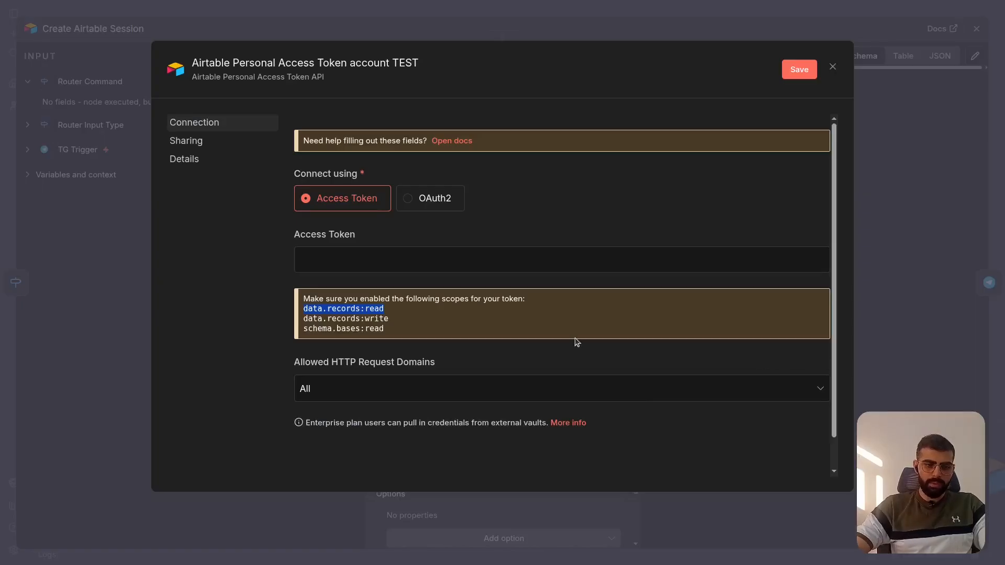
{"action": "scroll", "coordinate": [618, 277], "scroll_direction": "down", "scroll_amount": 1}
{"action": "scroll", "coordinate": [618, 277], "scroll_direction": "up", "scroll_amount": 1}
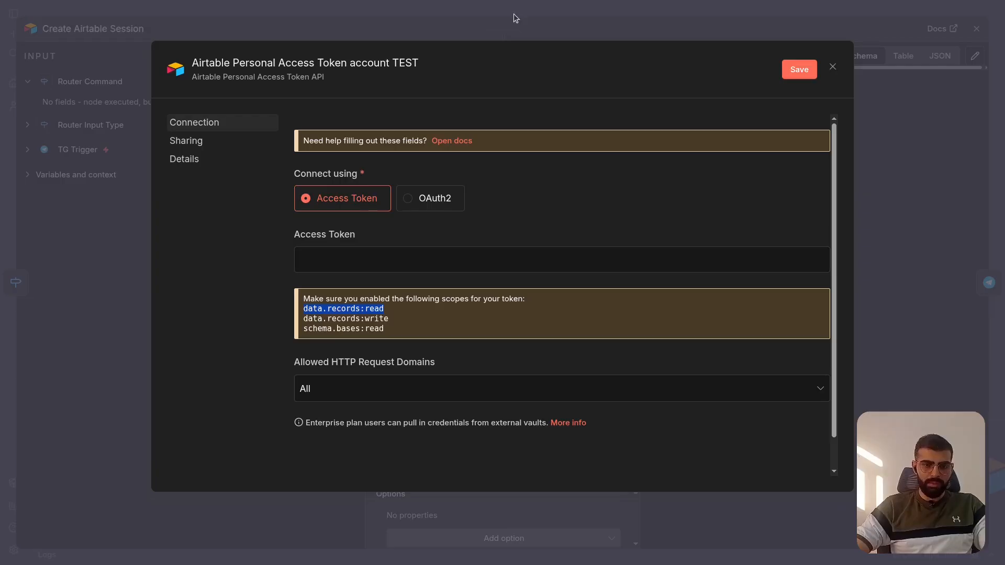
- Switch back to n8n and discard the unsaved Airtable credential, returning to the Create Airtable Session node
{"action": "left_click", "coordinate": [834, 68]}
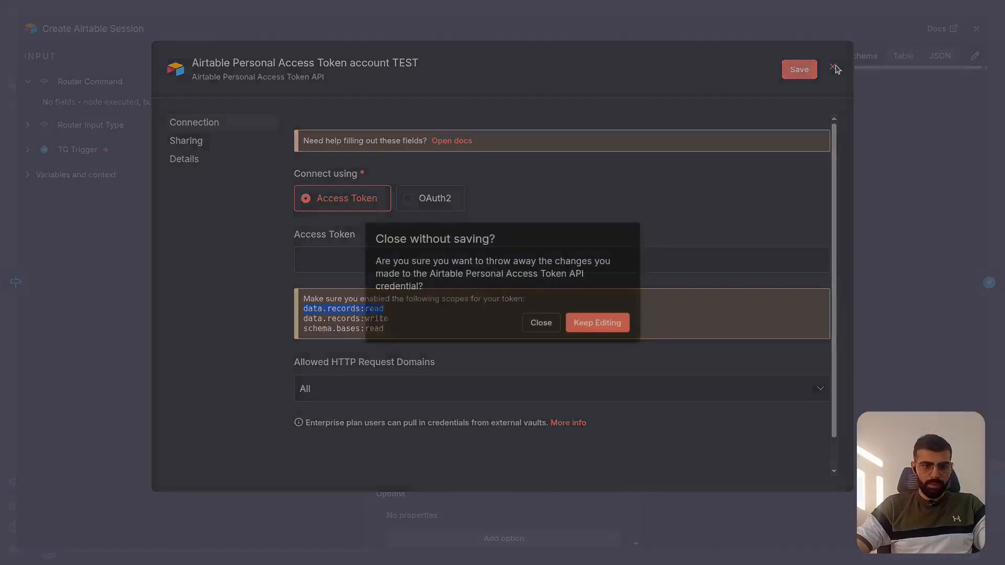
{"action": "left_click", "coordinate": [542, 323]}
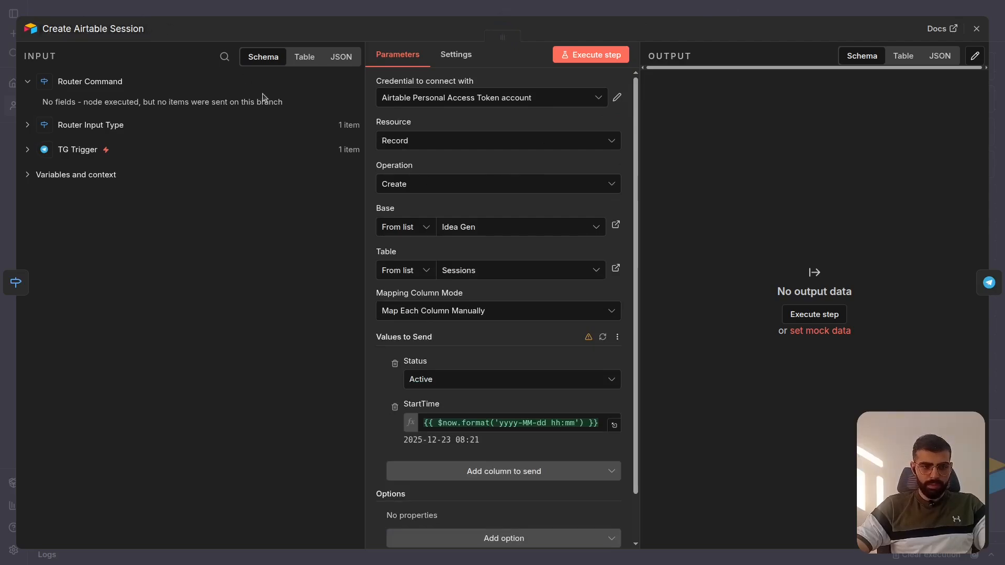
{"action": "scroll", "coordinate": [455, 203], "scroll_direction": "down", "scroll_amount": 1}
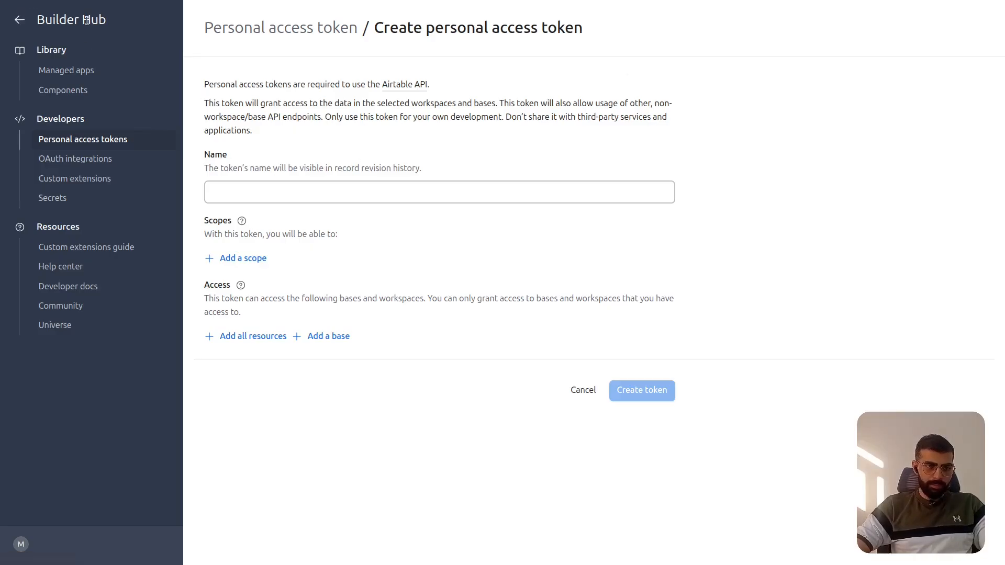
- Leave Airtable's token creation form and reopen the Idea Gen base from the home page
{"action": "left_click", "coordinate": [22, 22]}
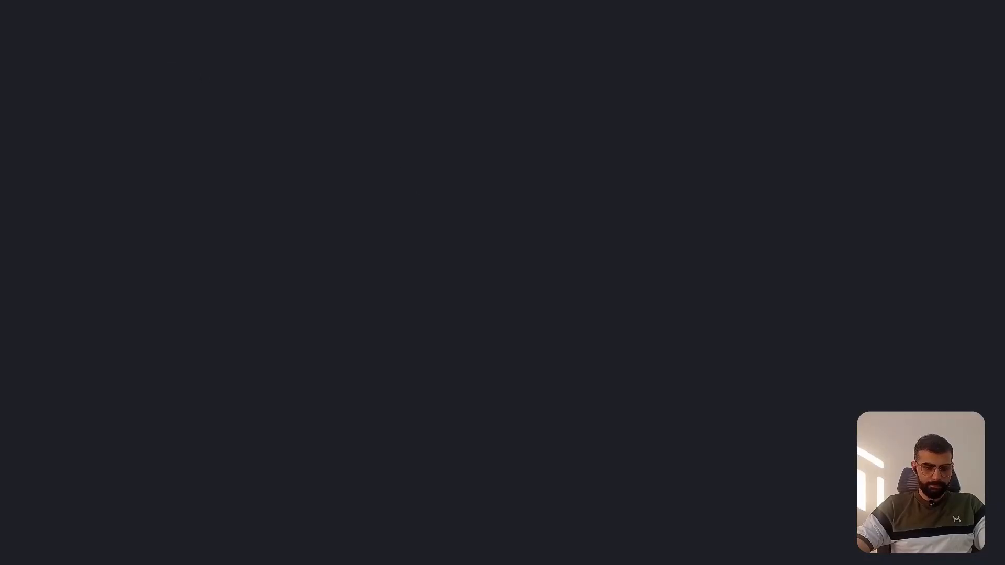
{"action": "mouse_move", "coordinate": [517, 1]}
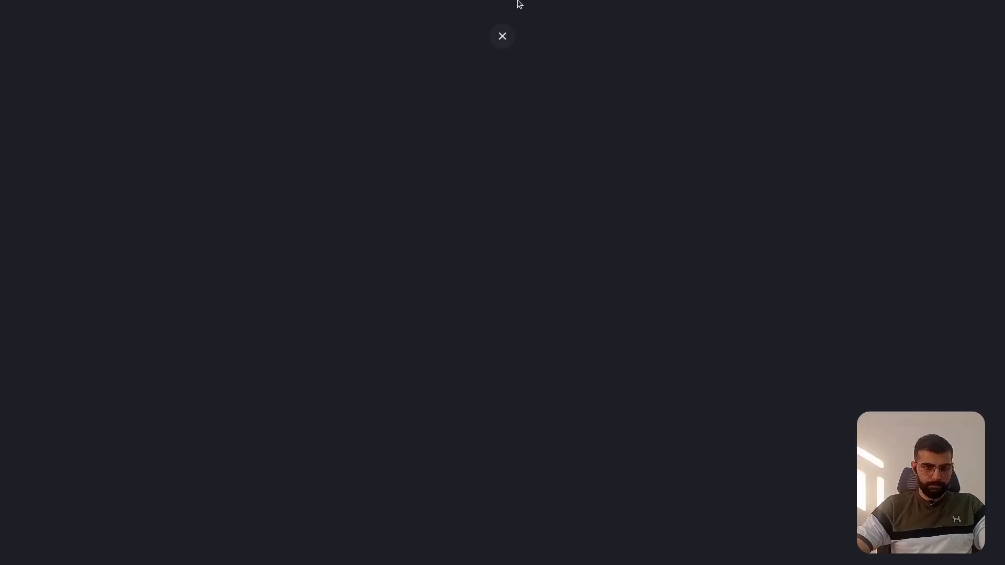
{"action": "left_click", "coordinate": [503, 36]}
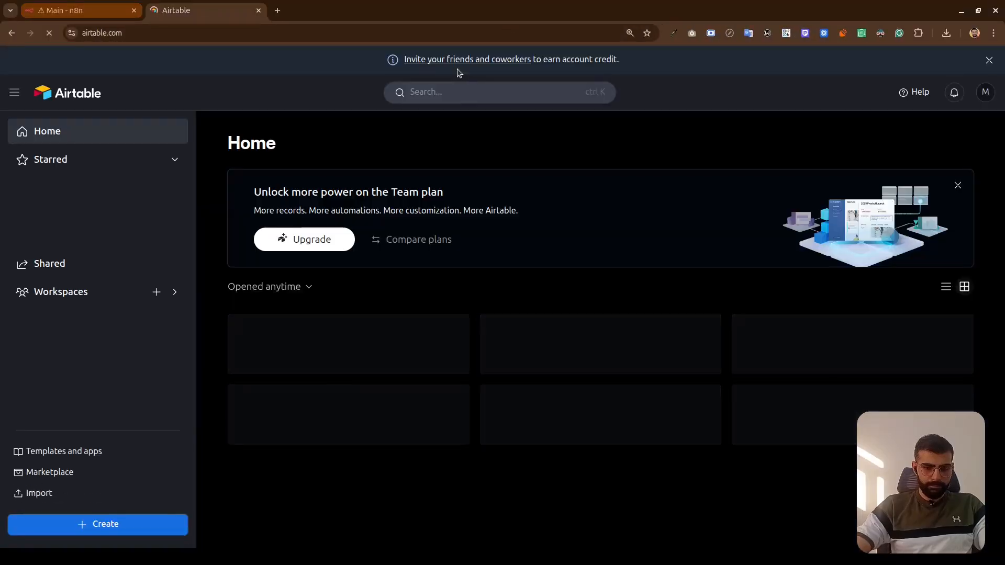
{"action": "key", "text": "F11"}
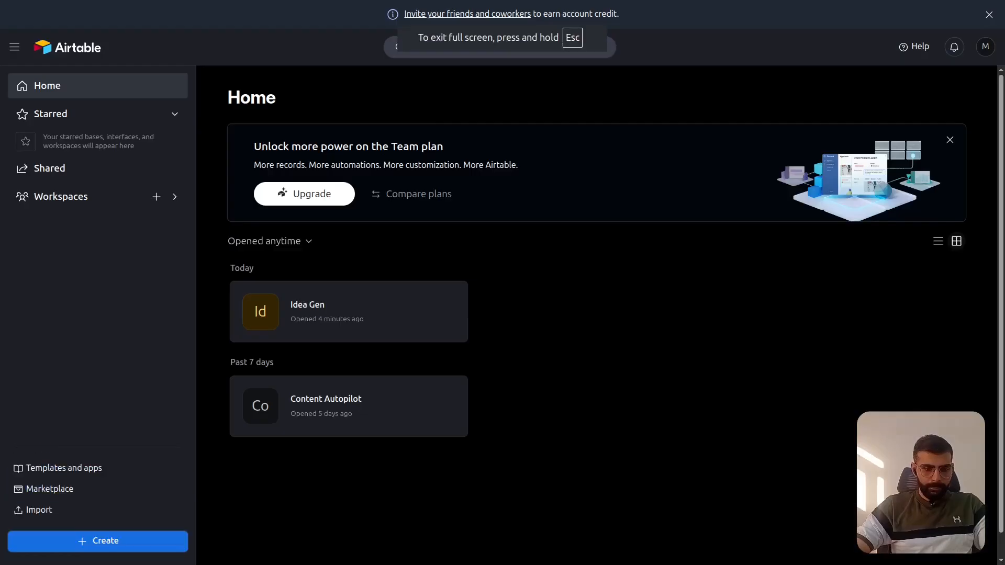
{"action": "left_click", "coordinate": [334, 318]}
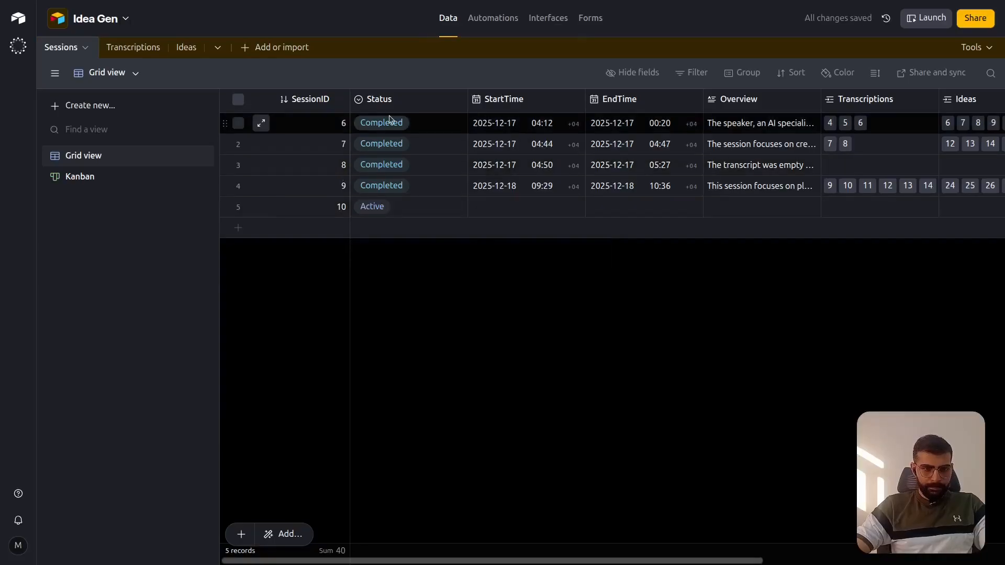
- Look over the StartTime field's options in the Sessions table, and visit the Transcriptions and Ideas tables
{"action": "left_click", "coordinate": [577, 101]}
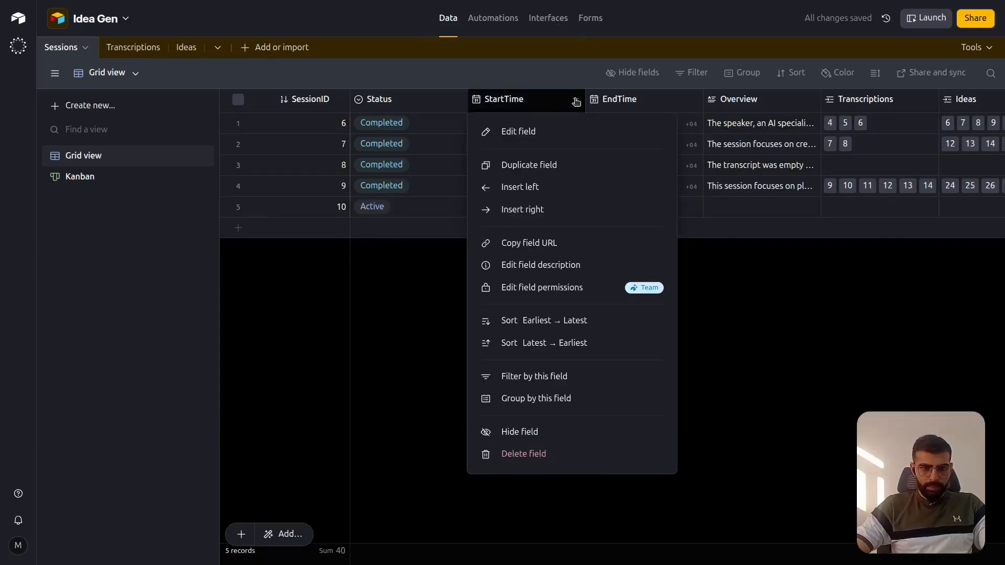
{"action": "left_click", "coordinate": [394, 349]}
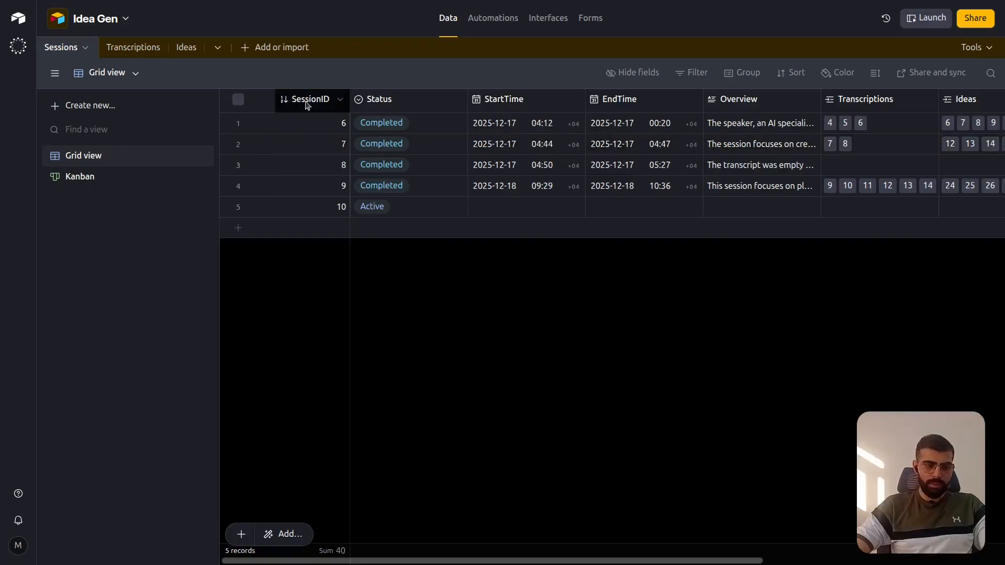
{"action": "mouse_move", "coordinate": [20, 52]}
{"action": "left_click", "coordinate": [139, 47]}
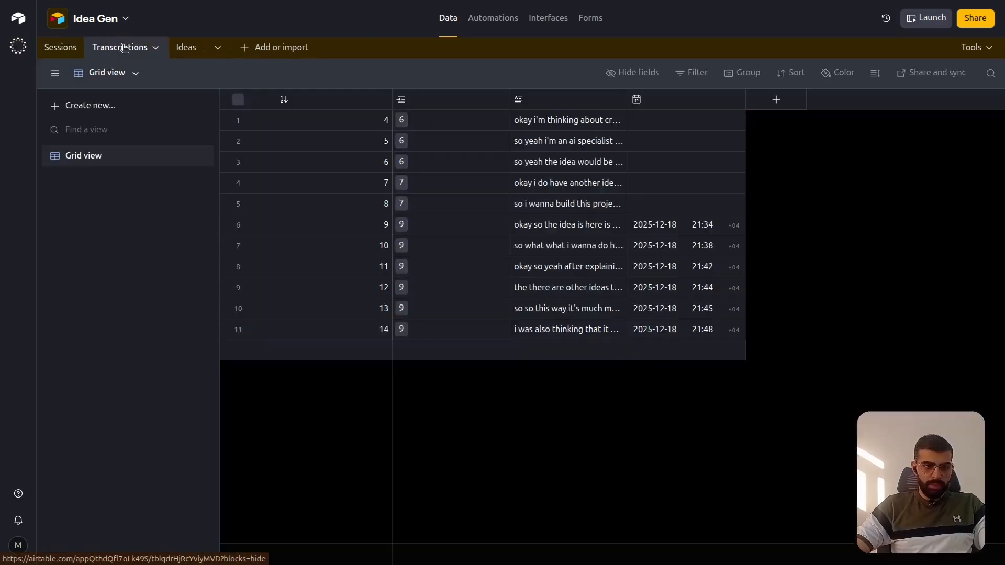
{"action": "left_click", "coordinate": [185, 47]}
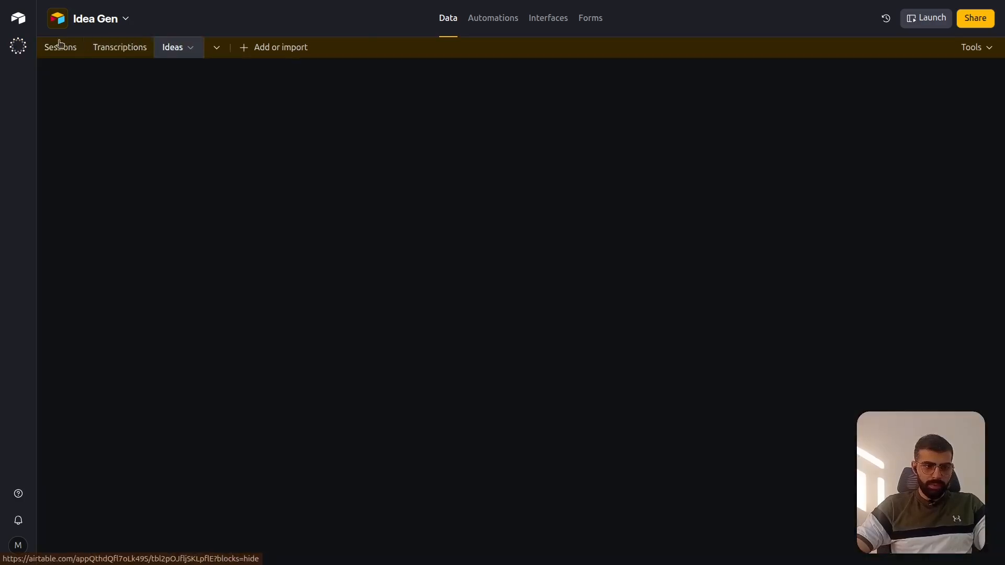
- Return to the Sessions table in the Idea Gen base and dismiss the assistant chat
{"action": "left_click", "coordinate": [57, 47]}
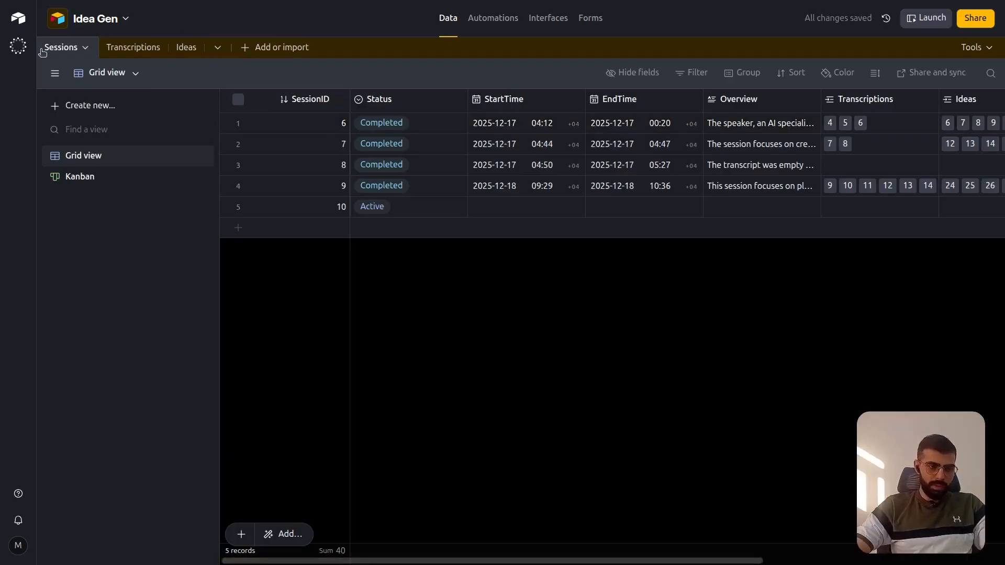
{"action": "left_click", "coordinate": [23, 48]}
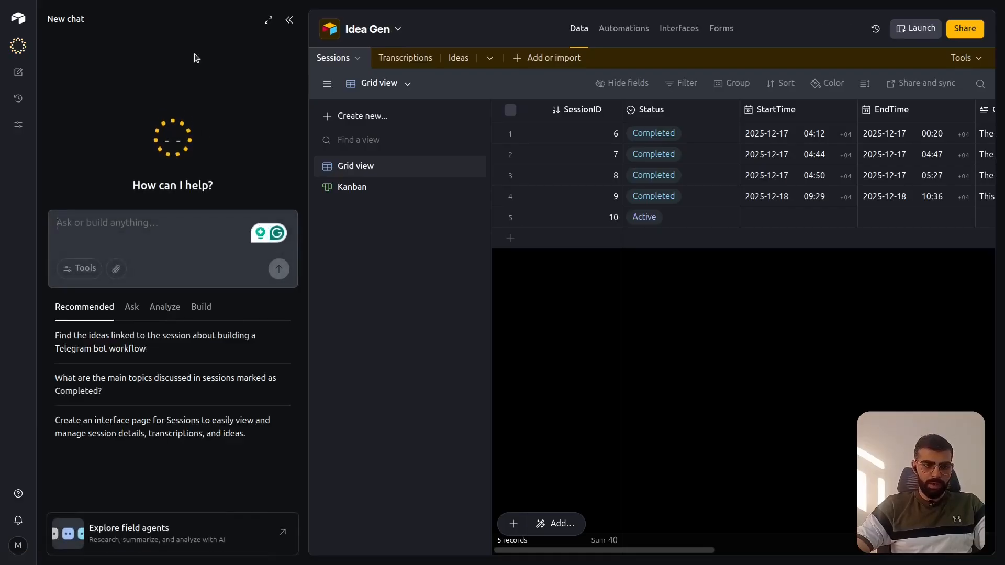
{"action": "left_click", "coordinate": [291, 20]}
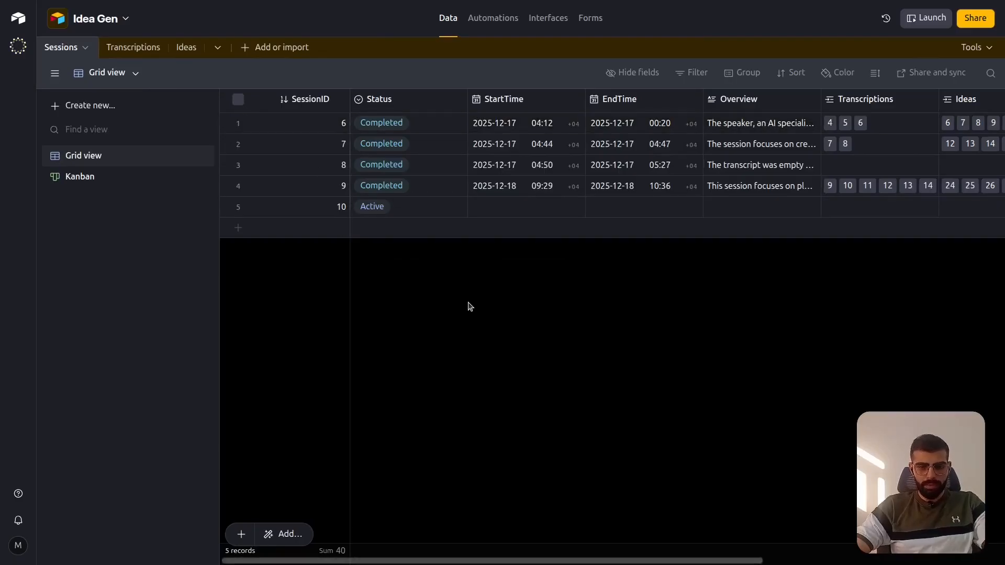
- Switch back to n8n, save the Main workflow and execute only the Create Airtable Session node
{"action": "key", "text": "ctrl+Tab"}
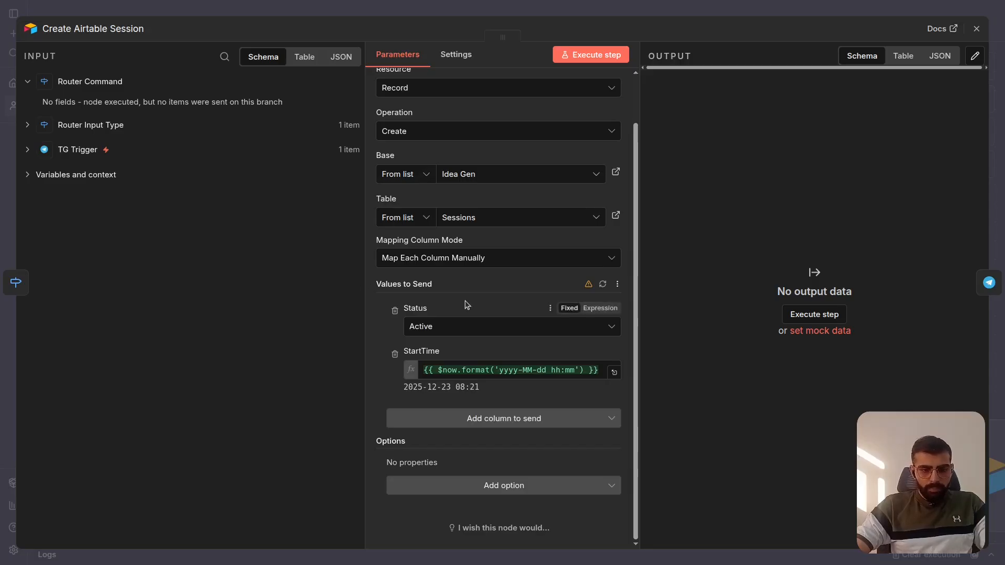
{"action": "key", "text": "Escape"}
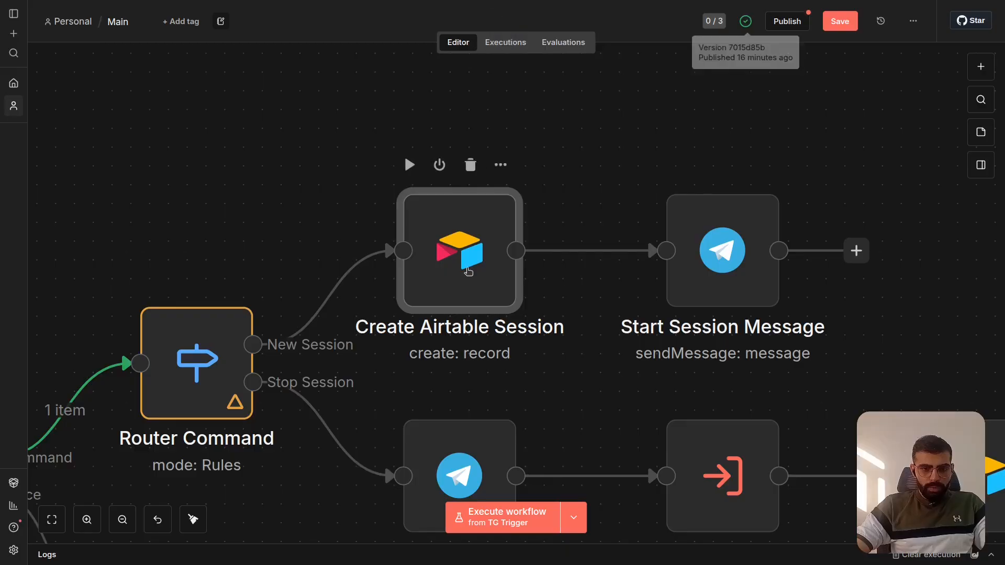
{"action": "scroll", "coordinate": [468, 270], "scroll_direction": "right", "scroll_amount": 3}
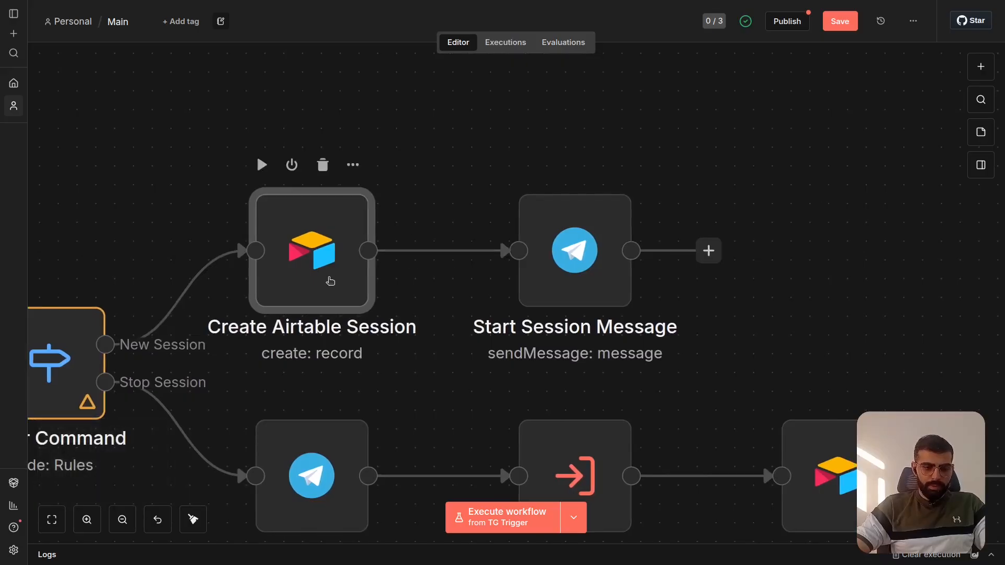
{"action": "scroll", "coordinate": [332, 281], "scroll_direction": "left", "scroll_amount": 4}
{"action": "mouse_move", "coordinate": [478, 165]}
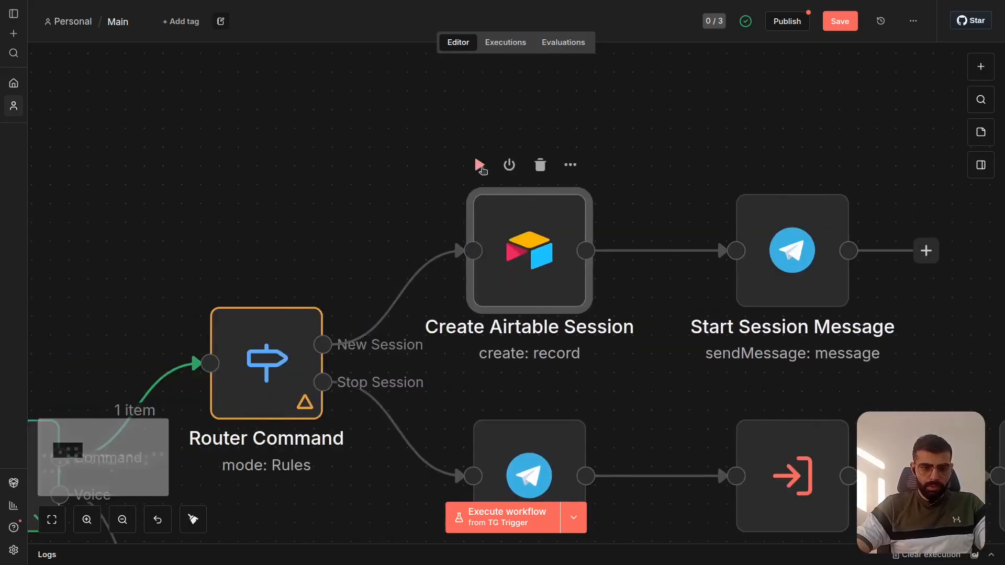
{"action": "key", "text": "ctrl+s"}
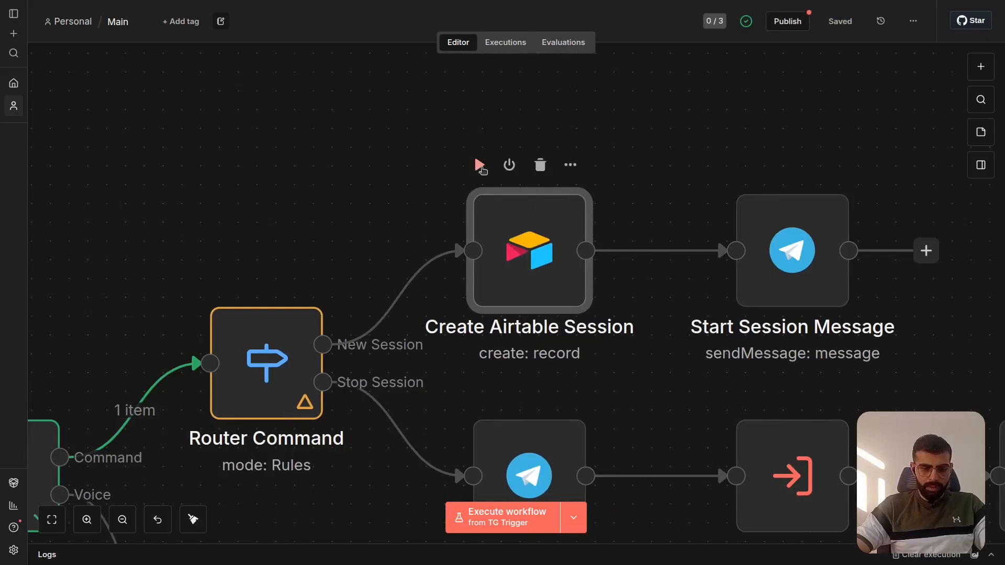
{"action": "left_click", "coordinate": [479, 166]}
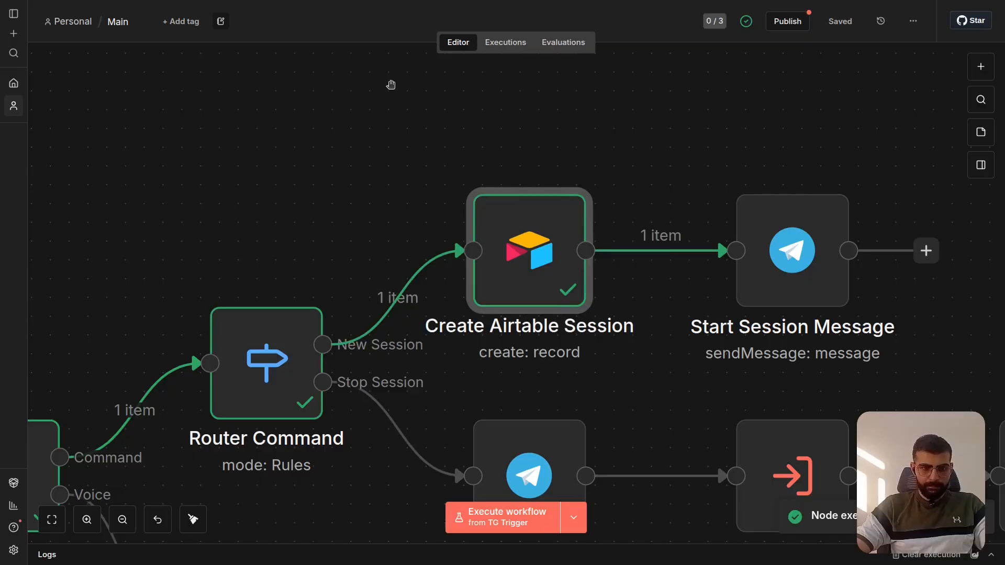
- In Airtable's Sessions table, delete the Active record with SessionID 10 that has no StartTime, and look over the remaining columns
{"action": "key", "text": "ctrl+Tab"}
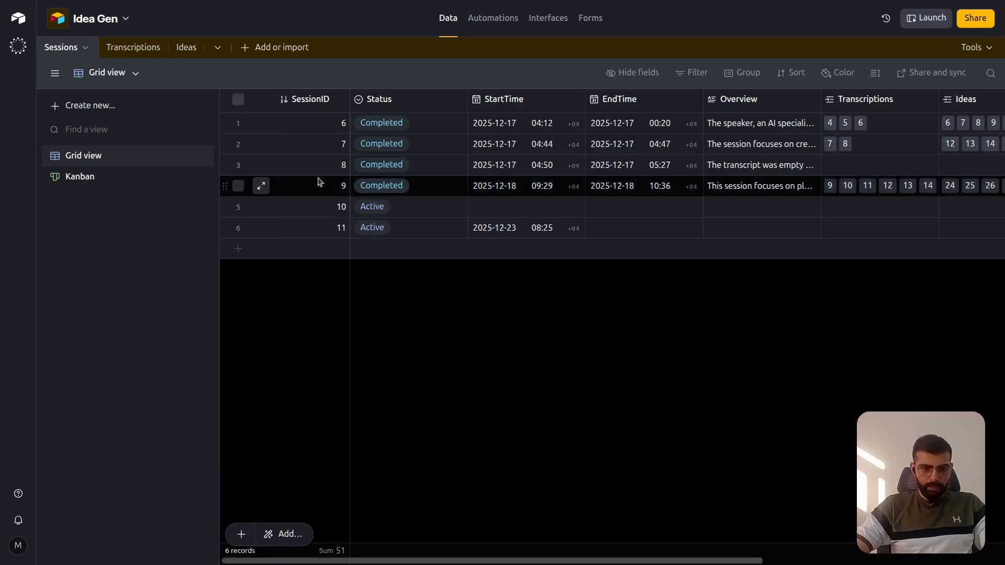
{"action": "left_click", "coordinate": [238, 206]}
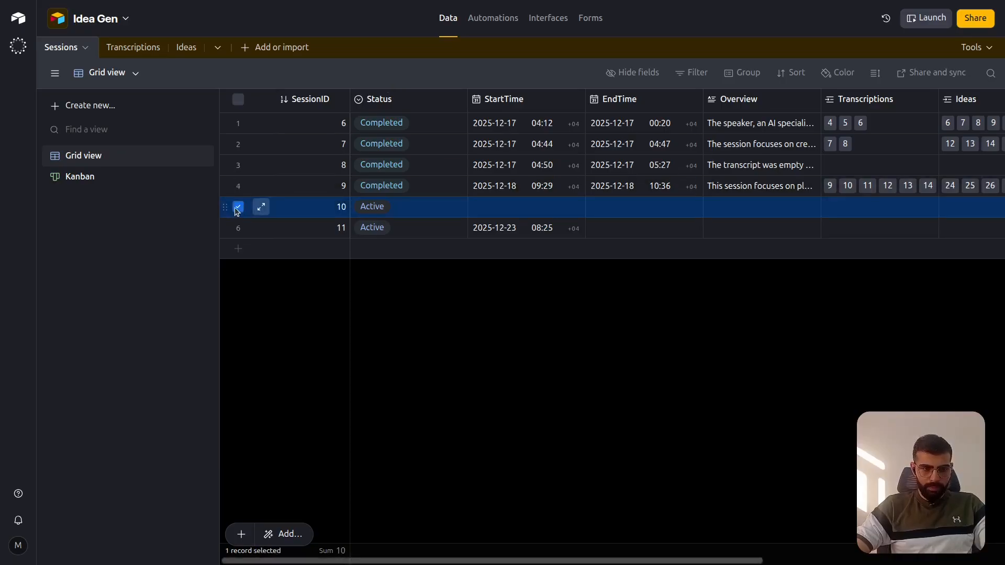
{"action": "right_click", "coordinate": [282, 206]}
{"action": "left_click", "coordinate": [348, 435]}
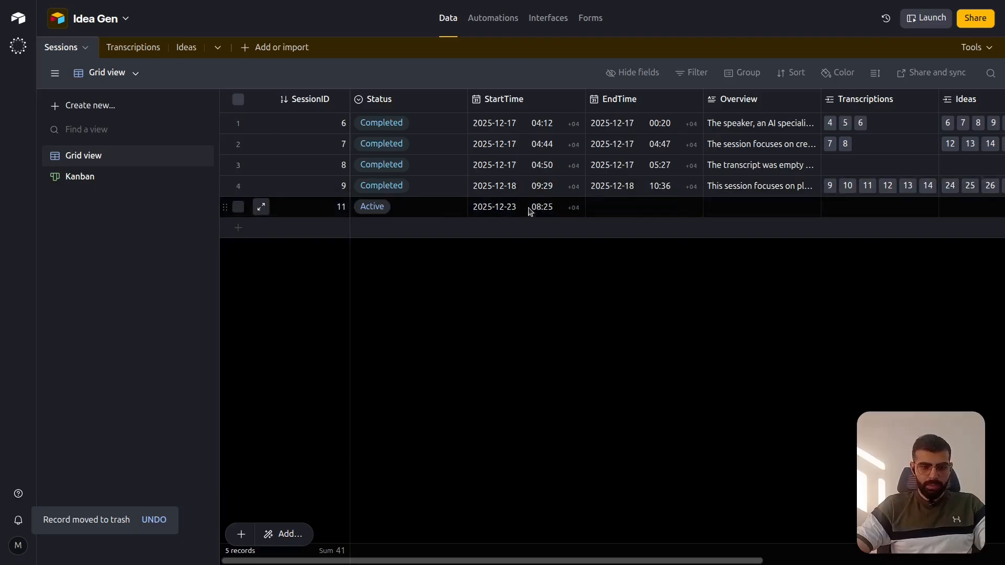
{"action": "scroll", "coordinate": [546, 209], "scroll_direction": "right", "scroll_amount": 5}
{"action": "scroll", "coordinate": [546, 209], "scroll_direction": "left", "scroll_amount": 5}
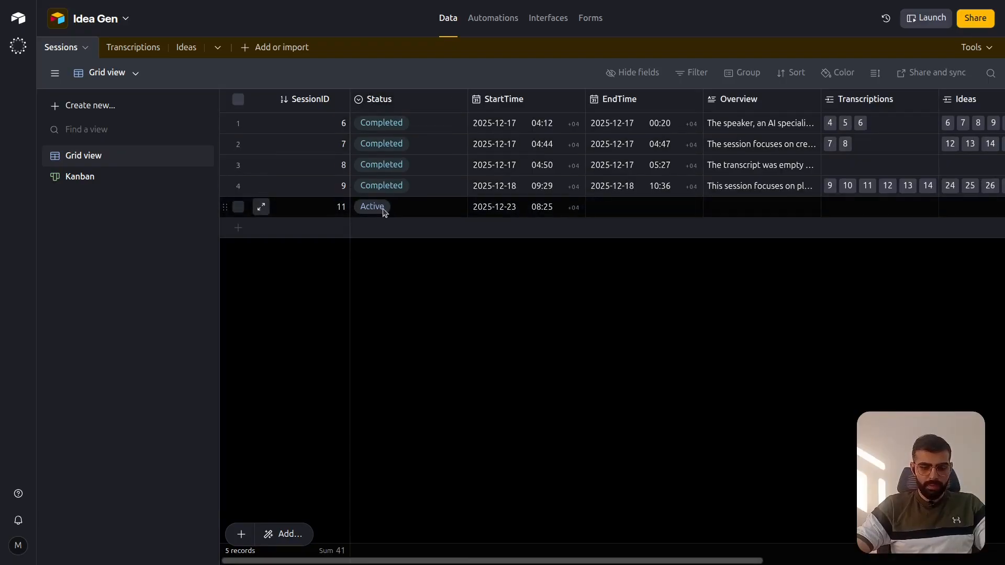
- Switch to n8n, execute the Start Session Message node, and read the message delivered in Telegram's Idea Generation Factory chat
{"action": "key", "text": "ctrl+Tab"}
{"action": "scroll", "coordinate": [582, 167], "scroll_direction": "right", "scroll_amount": 4}
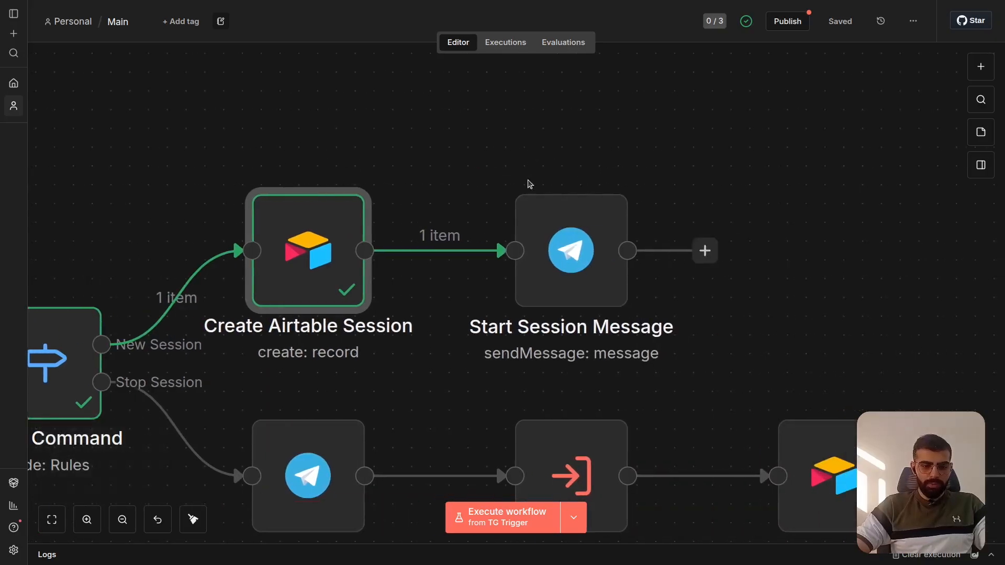
{"action": "mouse_move", "coordinate": [528, 184]}
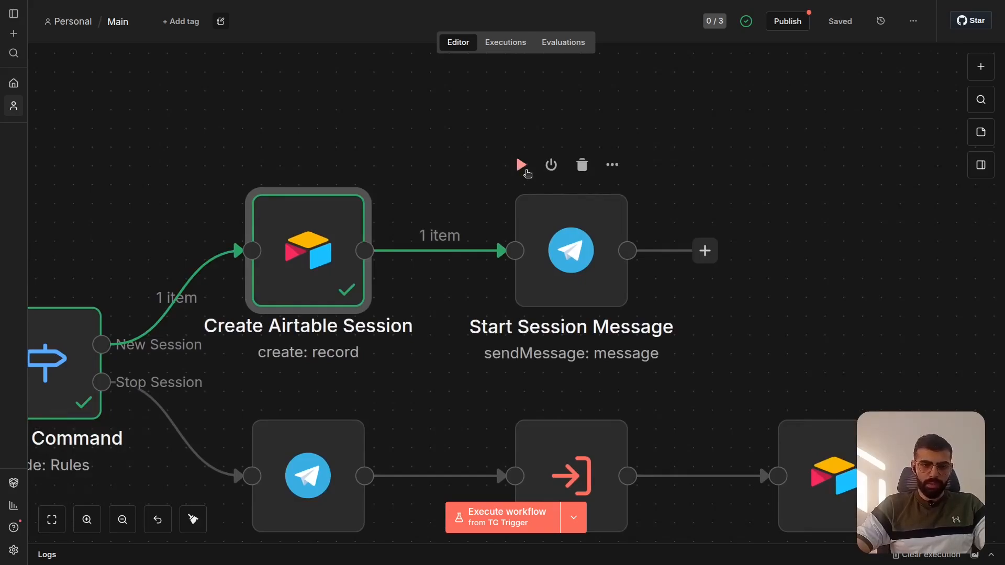
{"action": "left_click", "coordinate": [527, 171]}
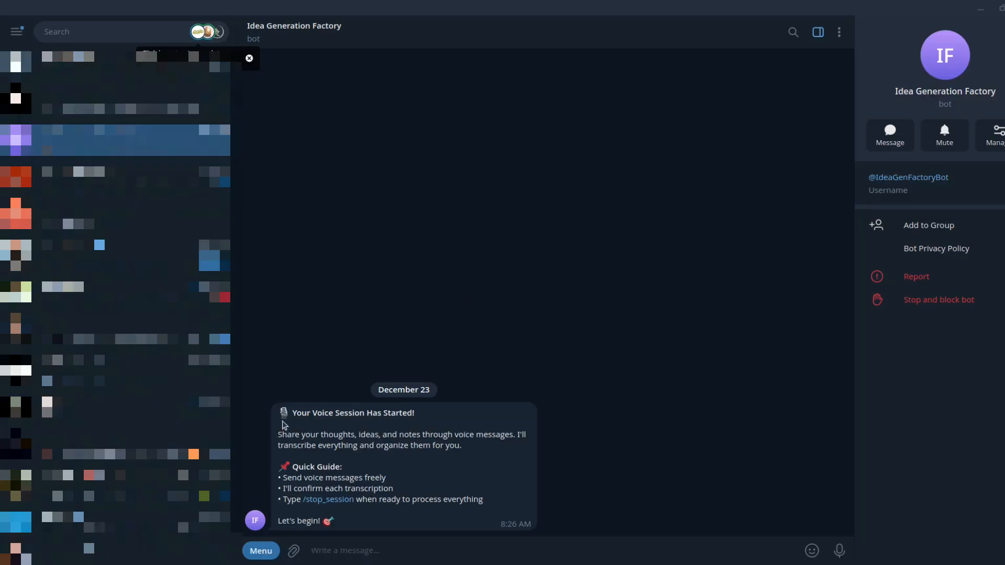
{"action": "left_click_drag", "start_coordinate": [282, 412], "coordinate": [464, 485]}
{"action": "left_click", "coordinate": [432, 473]}
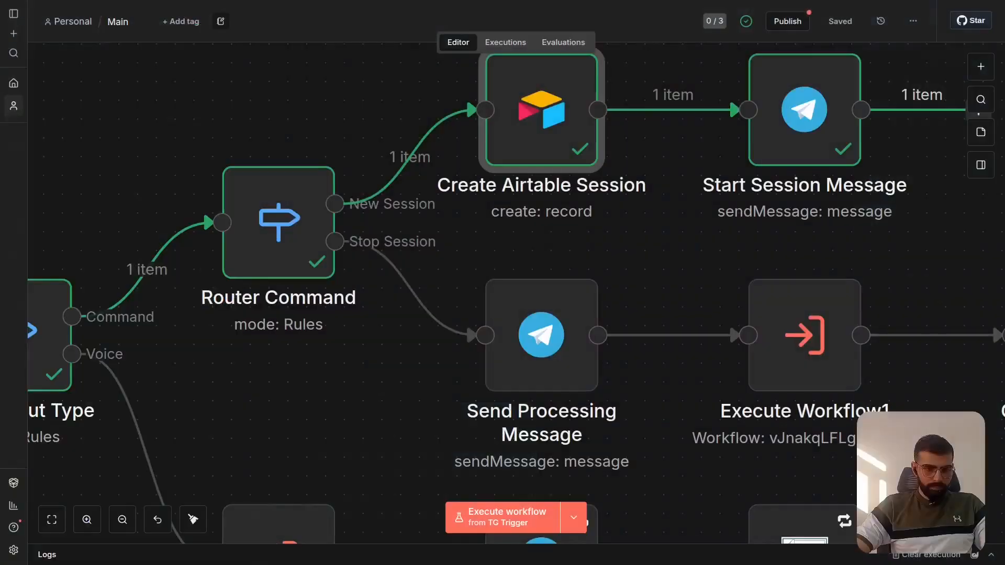
- In n8n, review the Main workflow from TG Trigger through the stop-session and voice branches, up to the transcription nodes
{"action": "scroll", "coordinate": [501, 219], "scroll_direction": "left", "scroll_amount": 5}
{"action": "scroll", "coordinate": [501, 220], "scroll_direction": "left", "scroll_amount": 7}
{"action": "scroll", "coordinate": [501, 220], "scroll_direction": "down", "scroll_amount": 2}
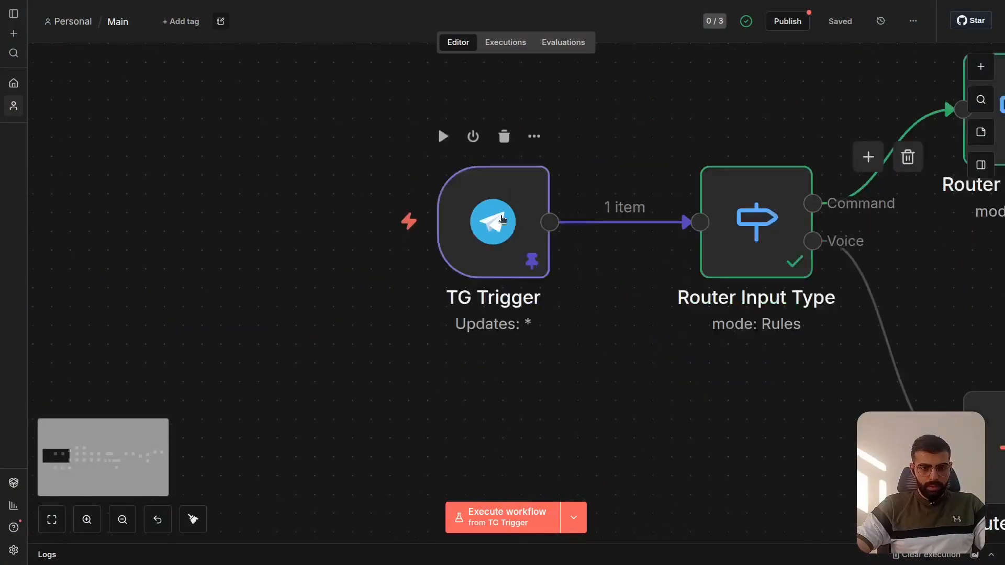
{"action": "scroll", "coordinate": [501, 220], "scroll_direction": "right", "scroll_amount": 7}
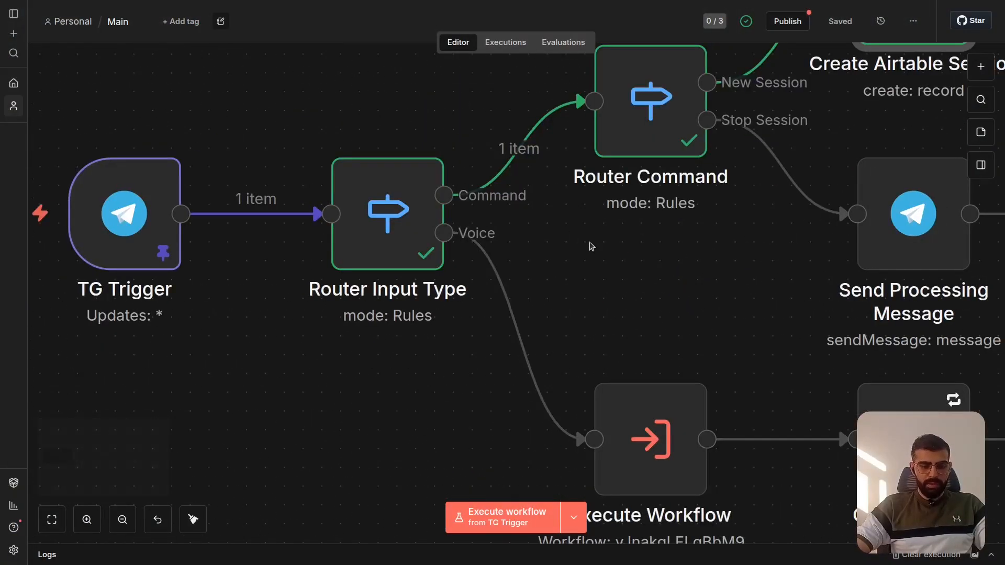
{"action": "scroll", "coordinate": [590, 246], "scroll_direction": "right", "scroll_amount": 4}
{"action": "scroll", "coordinate": [590, 246], "scroll_direction": "down", "scroll_amount": 3}
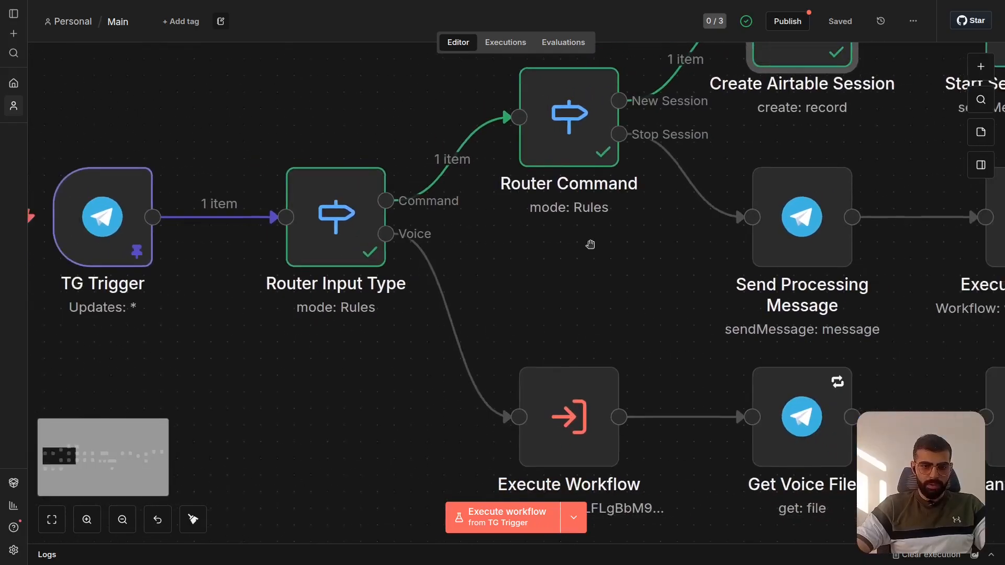
{"action": "scroll", "coordinate": [590, 247], "scroll_direction": "right", "scroll_amount": 3}
{"action": "scroll", "coordinate": [591, 247], "scroll_direction": "right", "scroll_amount": 1}
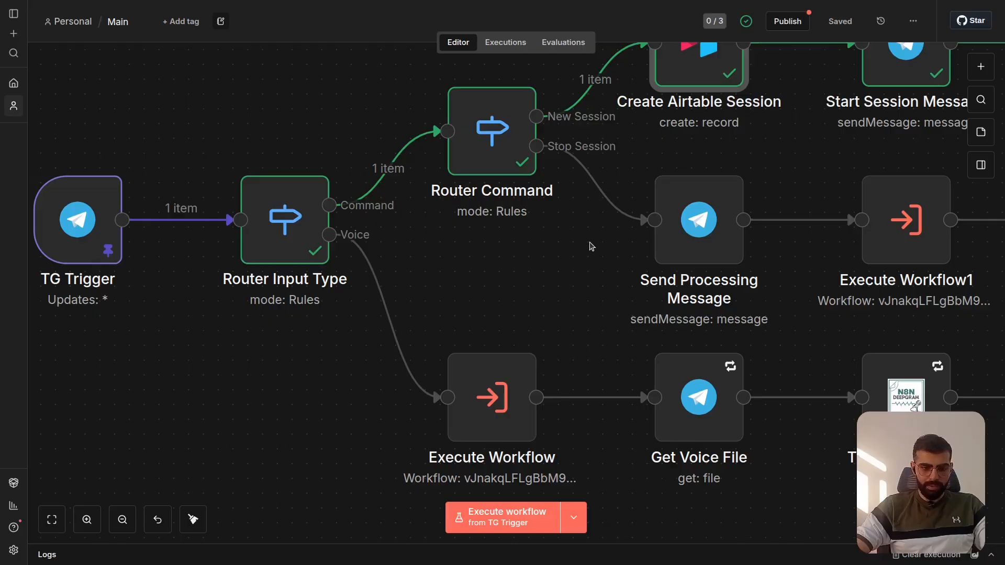
{"action": "scroll", "coordinate": [591, 246], "scroll_direction": "right", "scroll_amount": 2}
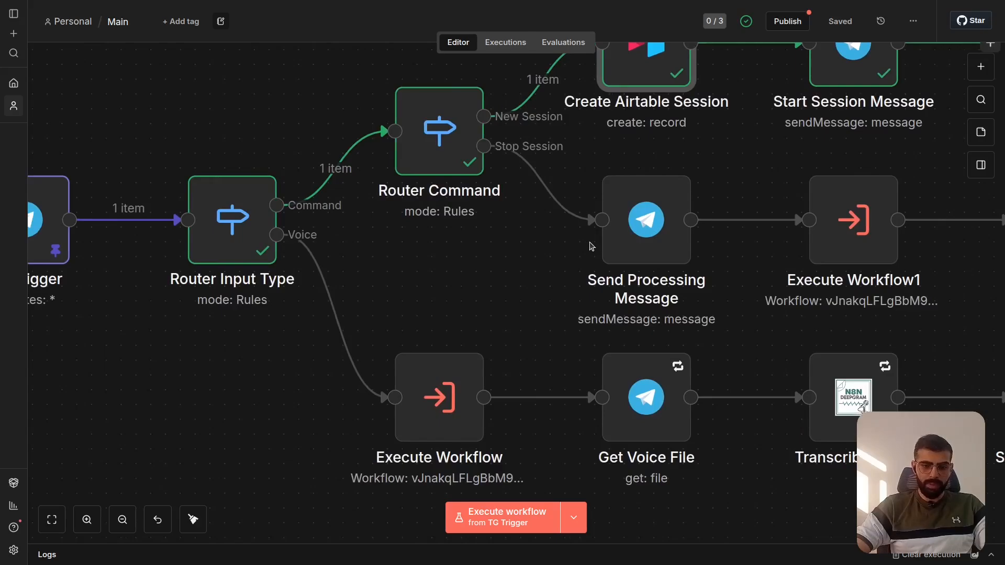
{"action": "scroll", "coordinate": [591, 247], "scroll_direction": "right", "scroll_amount": 5}
{"action": "scroll", "coordinate": [591, 246], "scroll_direction": "down", "scroll_amount": 3}
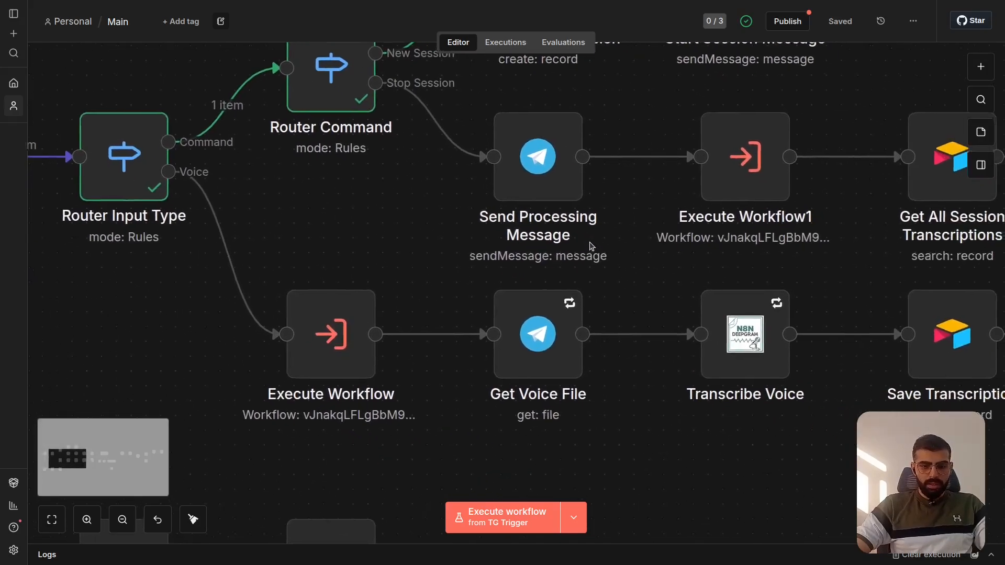
{"action": "scroll", "coordinate": [591, 246], "scroll_direction": "right", "scroll_amount": 2}
{"action": "scroll", "coordinate": [591, 247], "scroll_direction": "down", "scroll_amount": 1}
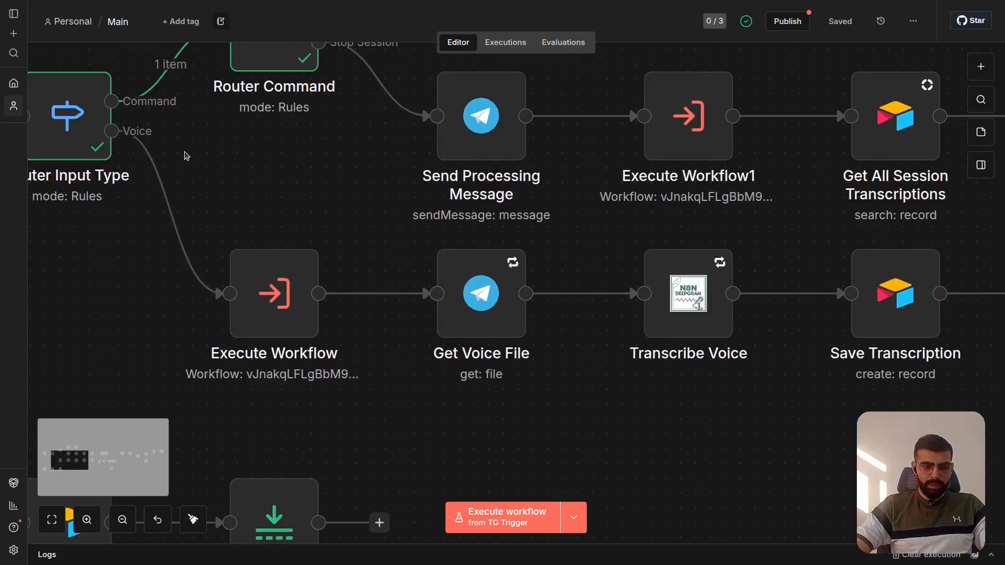
{"action": "scroll", "coordinate": [272, 153], "scroll_direction": "left", "scroll_amount": 10}
{"action": "scroll", "coordinate": [371, 152], "scroll_direction": "up", "scroll_amount": 3}
{"action": "scroll", "coordinate": [371, 149], "scroll_direction": "up", "scroll_amount": 1}
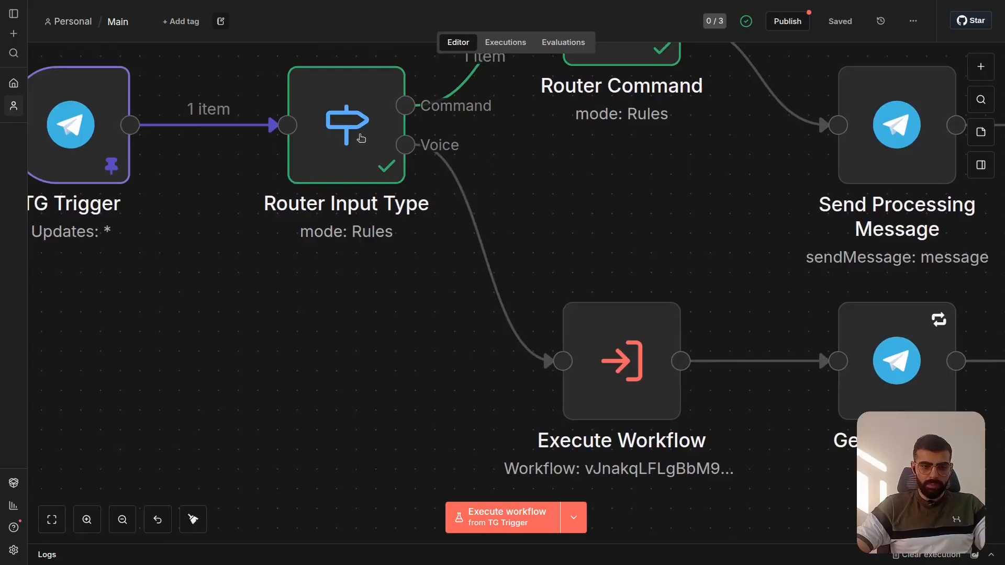
- Examine the Command and Voice routing rules in the Router Input Type node and the Execute Workflow node its Voice output leads to
{"action": "double_click", "coordinate": [361, 140]}
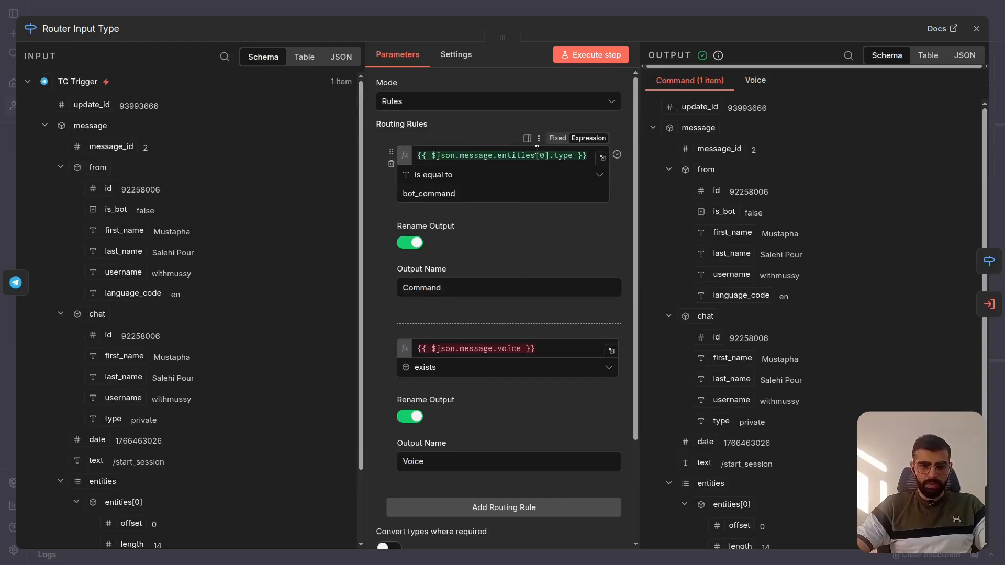
{"action": "left_click", "coordinate": [700, 3]}
{"action": "scroll", "coordinate": [407, 283], "scroll_direction": "up", "scroll_amount": 5}
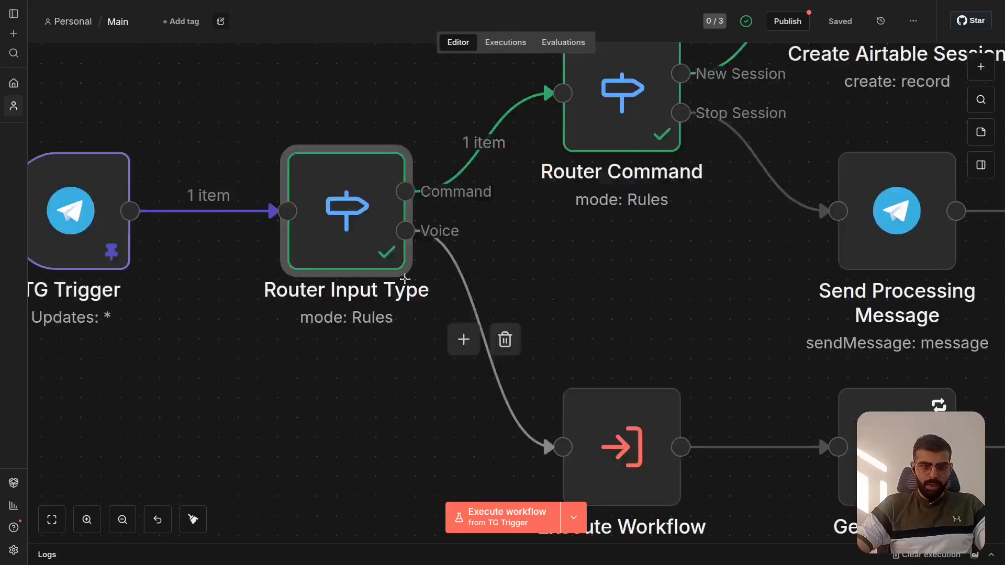
{"action": "double_click", "coordinate": [326, 306]}
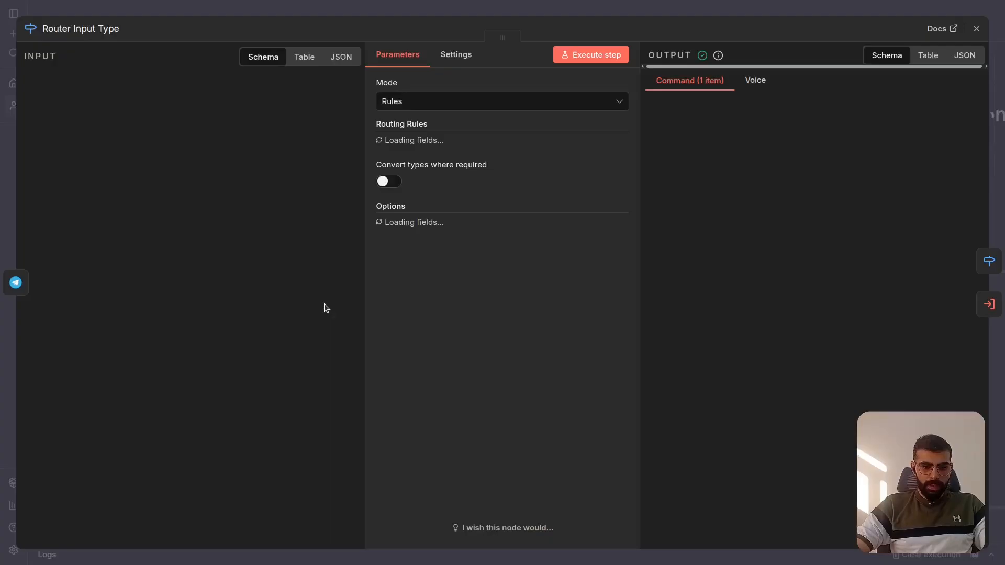
{"action": "scroll", "coordinate": [488, 318], "scroll_direction": "down", "scroll_amount": 3}
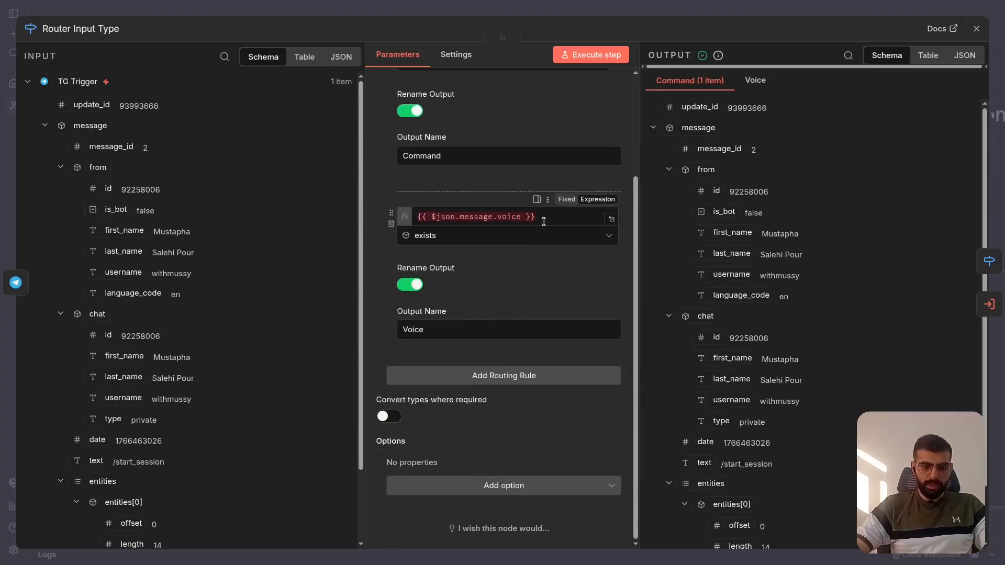
{"action": "left_click", "coordinate": [773, 12]}
{"action": "scroll", "coordinate": [426, 340], "scroll_direction": "right", "scroll_amount": 3}
{"action": "scroll", "coordinate": [427, 340], "scroll_direction": "down", "scroll_amount": 3}
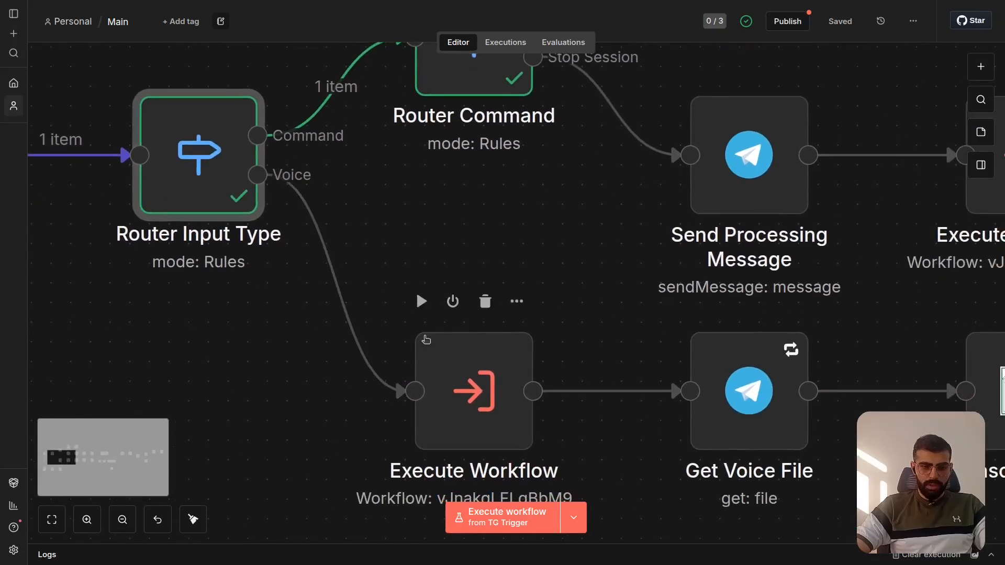
{"action": "scroll", "coordinate": [426, 340], "scroll_direction": "down", "scroll_amount": 2}
{"action": "scroll", "coordinate": [426, 340], "scroll_direction": "up", "scroll_amount": 1}
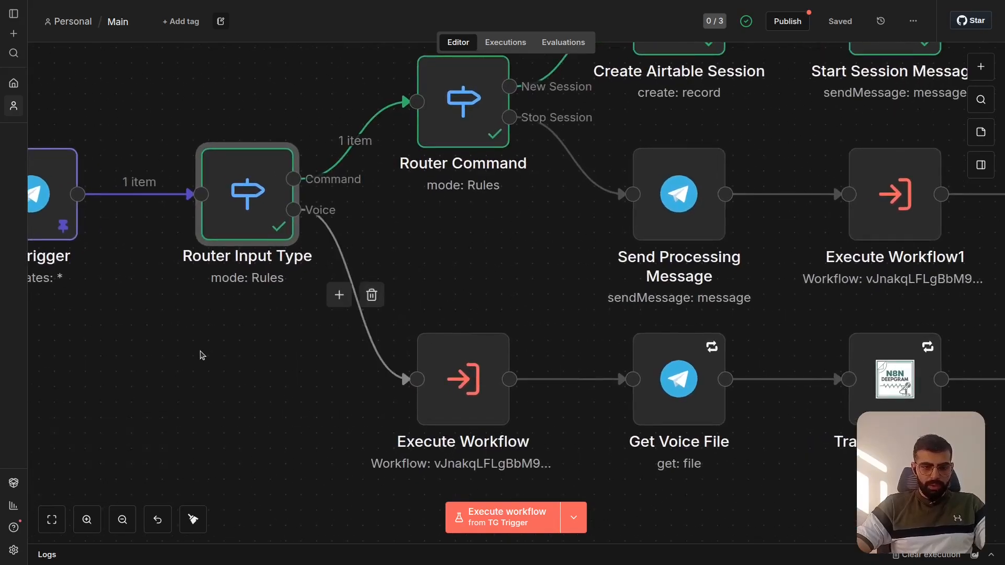
- Switch to Telegram's Idea Generation Factory chat and start a reply to the voice-session-started message
{"action": "left_click", "coordinate": [527, 46]}
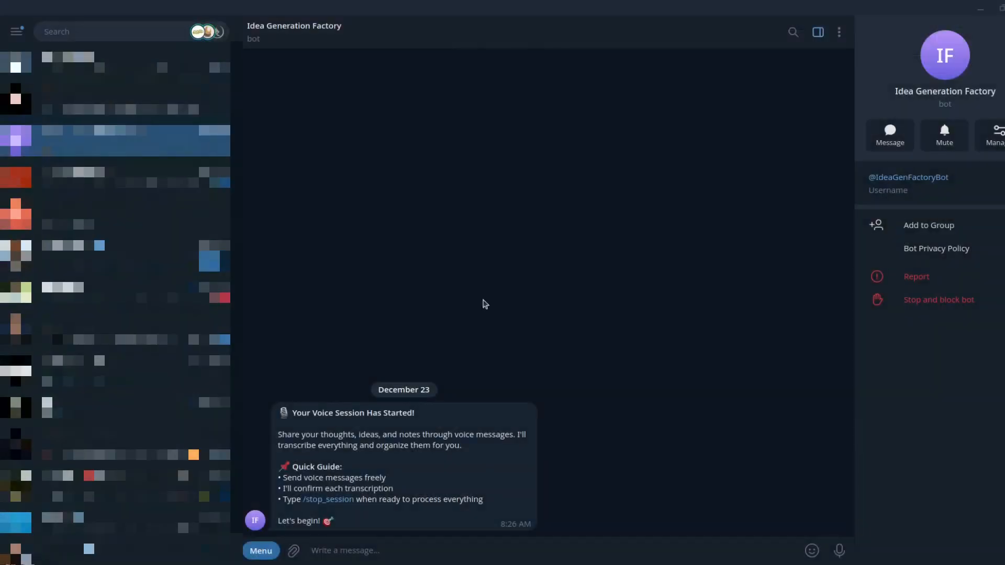
{"action": "left_click", "coordinate": [574, 464]}
{"action": "mouse_move", "coordinate": [810, 548]}
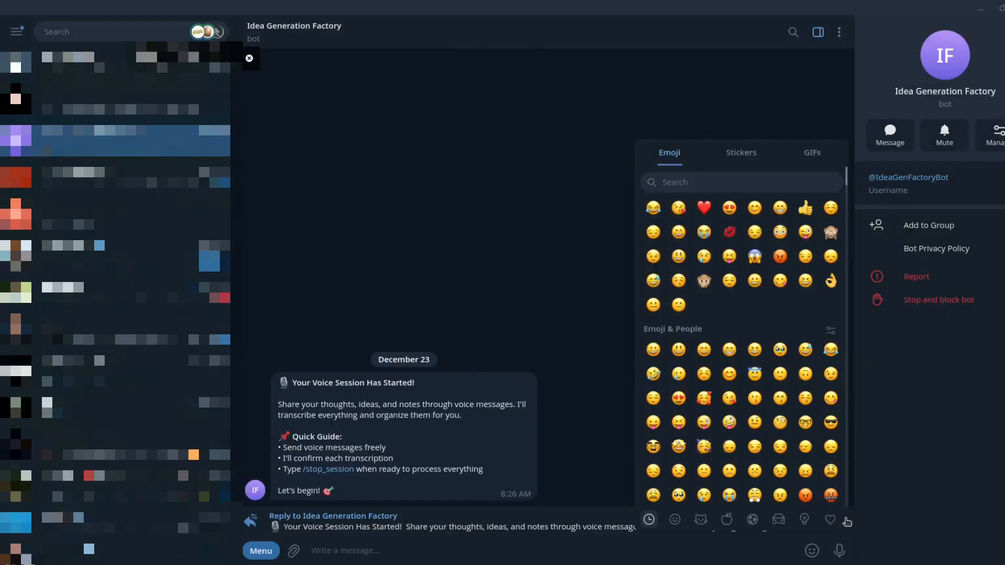
{"action": "left_click", "coordinate": [836, 521]}
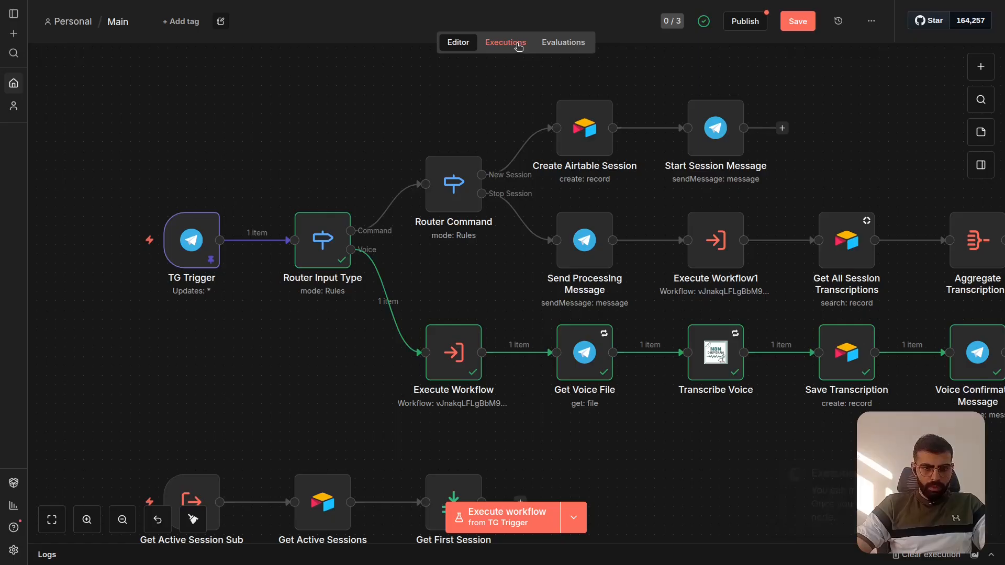
- Copy past execution ID#158 into the editor and check the Voice routing rule in the Router Input Type node
{"action": "left_click", "coordinate": [513, 42]}
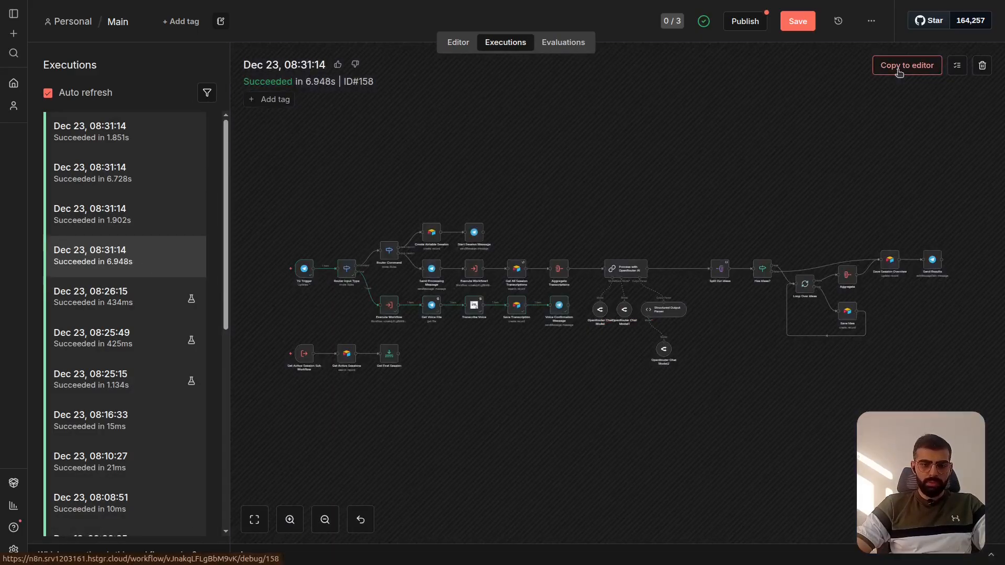
{"action": "left_click", "coordinate": [899, 68]}
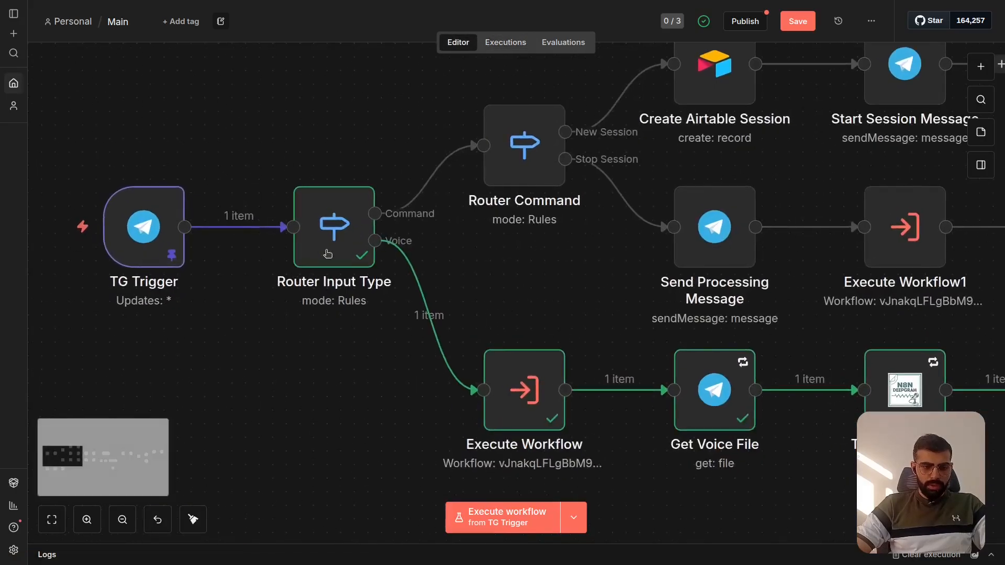
{"action": "double_click", "coordinate": [334, 238]}
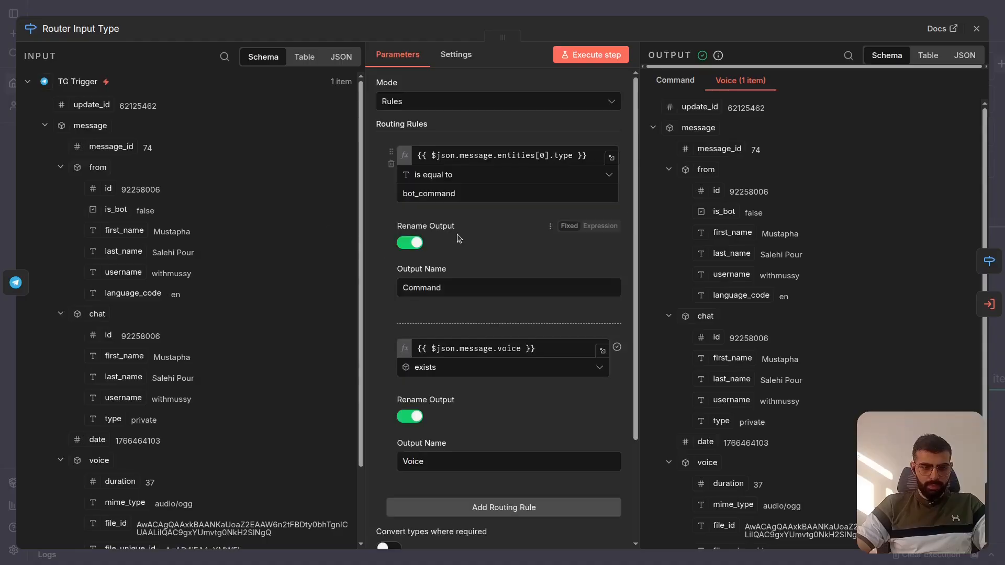
{"action": "scroll", "coordinate": [457, 234], "scroll_direction": "down", "scroll_amount": 3}
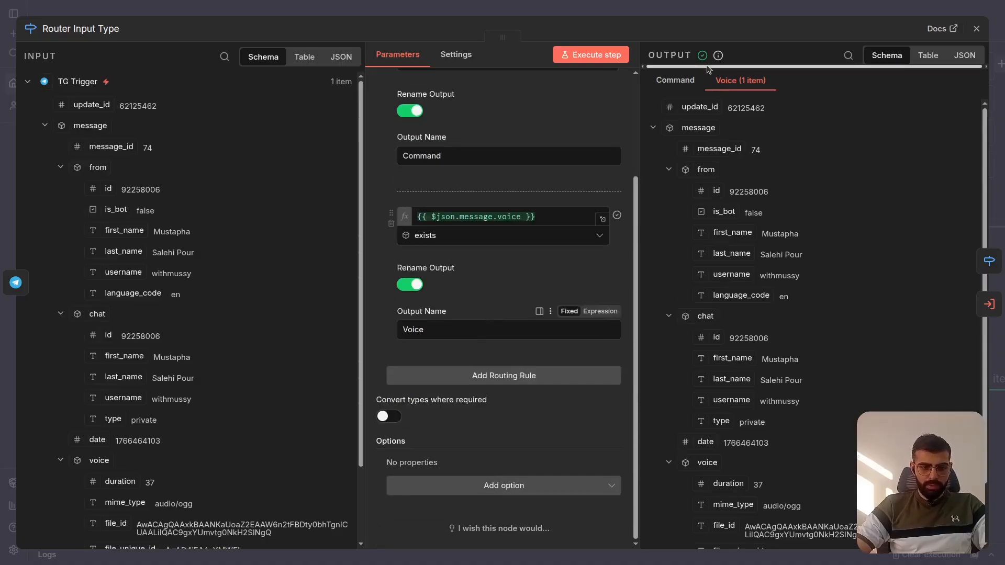
{"action": "left_click", "coordinate": [794, 4]}
- Follow the Voice output to the Execute Workflow node, and check the session record in Airtable's Sessions table before returning to n8n
{"action": "scroll", "coordinate": [413, 325], "scroll_direction": "down", "scroll_amount": 3}
{"action": "scroll", "coordinate": [413, 324], "scroll_direction": "right", "scroll_amount": 2}
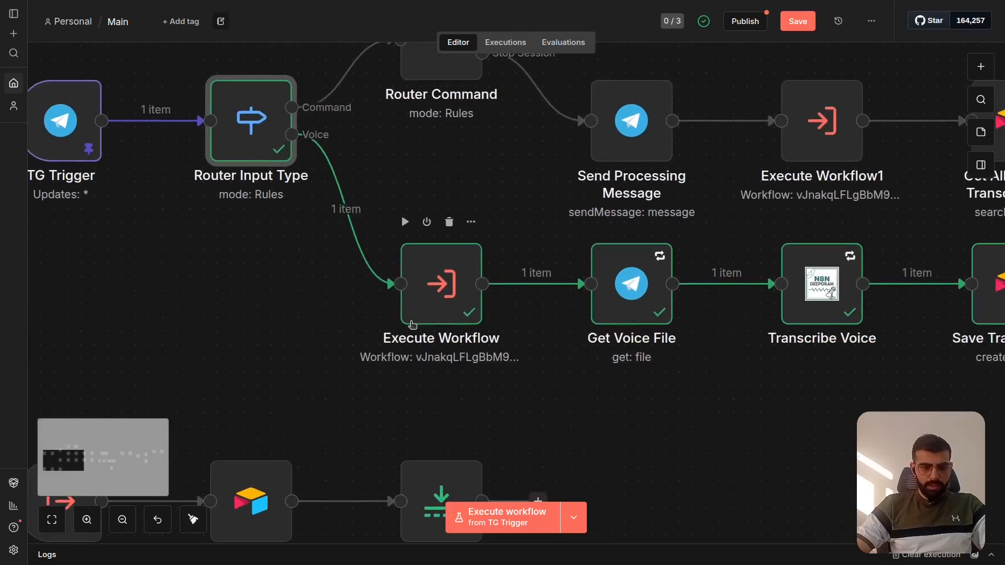
{"action": "scroll", "coordinate": [470, 341], "scroll_direction": "down", "scroll_amount": 1}
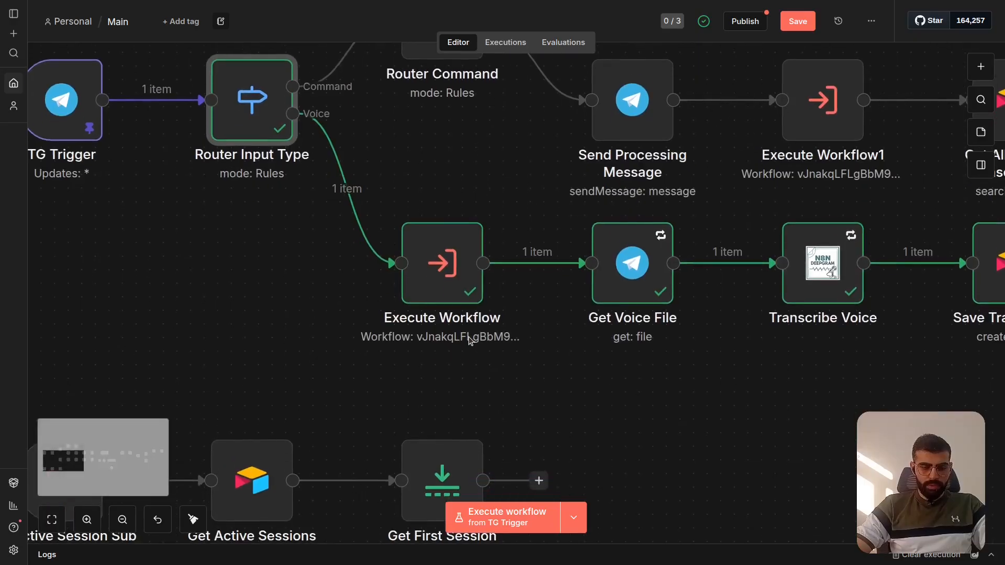
{"action": "scroll", "coordinate": [470, 341], "scroll_direction": "down", "scroll_amount": 1}
{"action": "scroll", "coordinate": [470, 339], "scroll_direction": "down", "scroll_amount": 2}
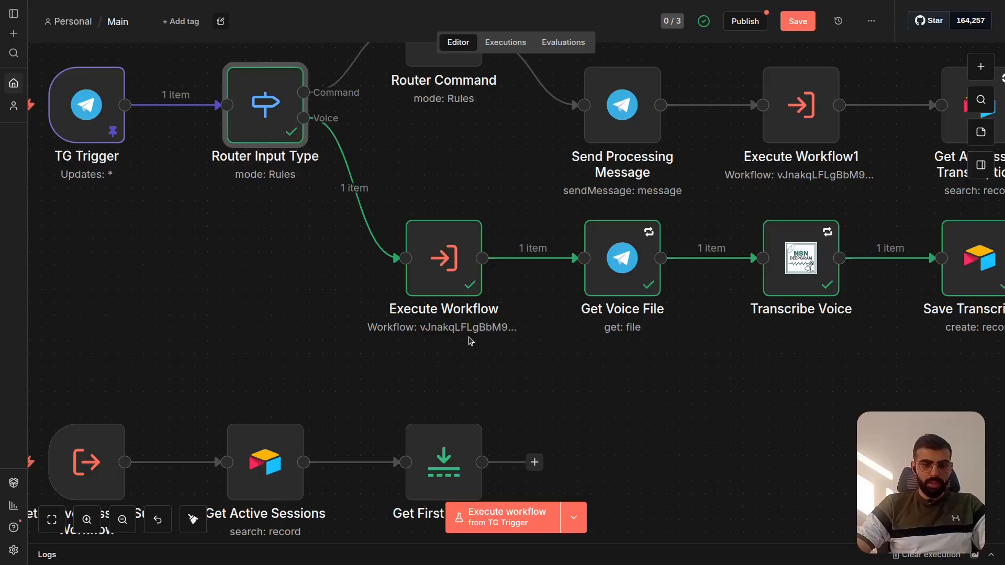
{"action": "key", "text": "ctrl+Tab"}
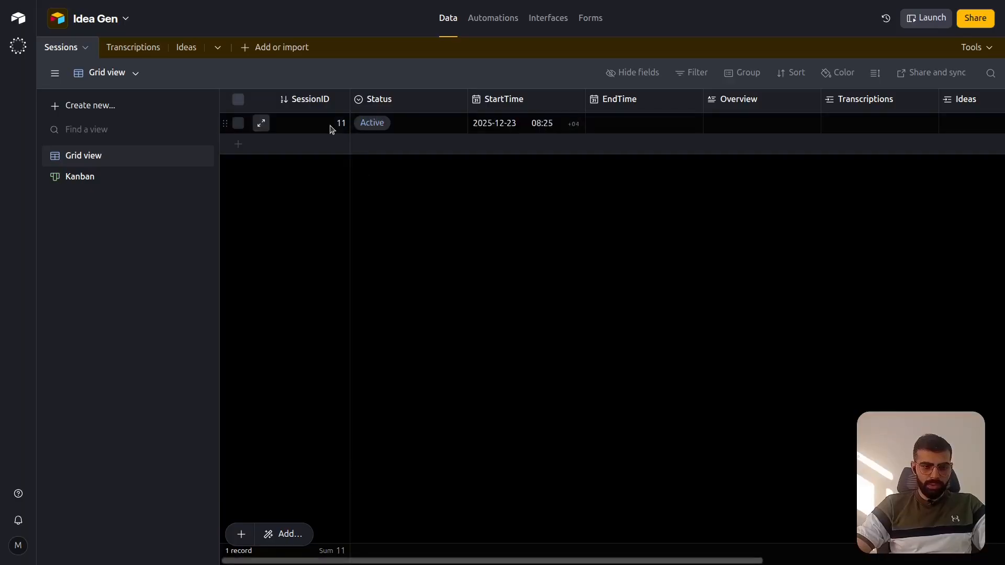
{"action": "key", "text": "ctrl+shift+Tab"}
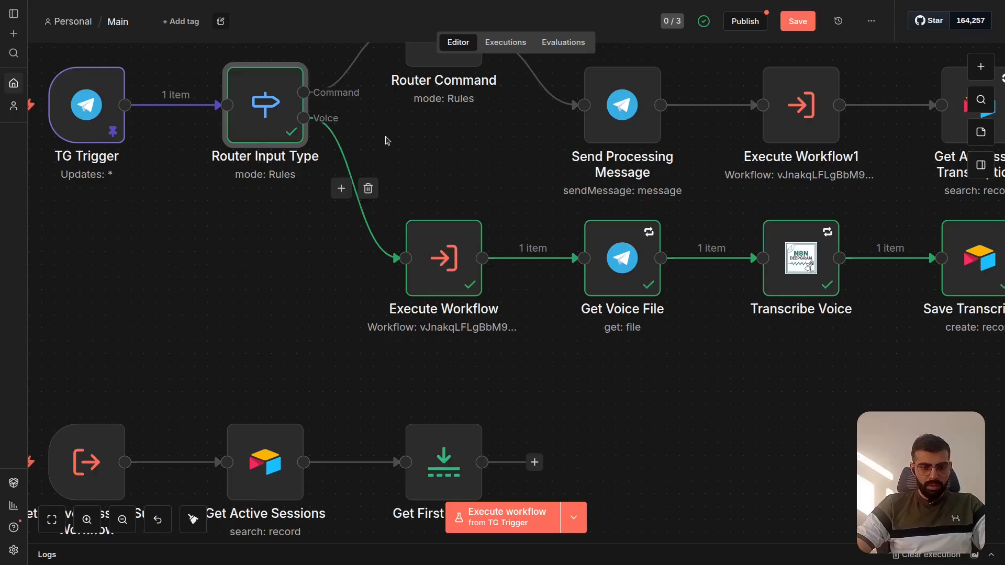
- Compare the voice branch from TG Trigger to Execute Workflow with the separate Get Active Session Sub Workflow chain
{"action": "scroll", "coordinate": [451, 270], "scroll_direction": "down", "scroll_amount": 2}
{"action": "scroll", "coordinate": [451, 271], "scroll_direction": "left", "scroll_amount": 2}
{"action": "scroll", "coordinate": [451, 271], "scroll_direction": "down", "scroll_amount": 1}
{"action": "scroll", "coordinate": [451, 270], "scroll_direction": "left", "scroll_amount": 2}
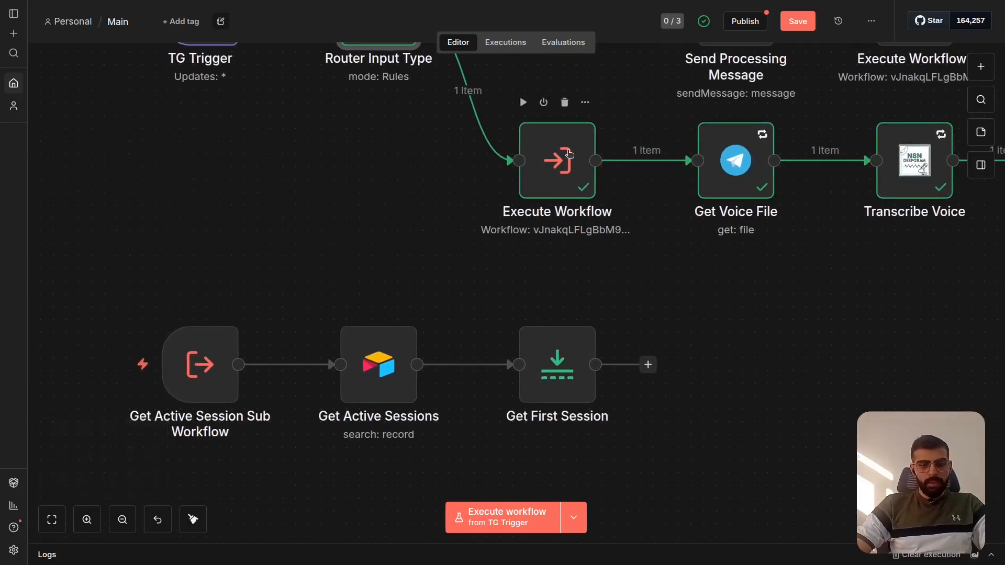
{"action": "scroll", "coordinate": [390, 240], "scroll_direction": "up", "scroll_amount": 5}
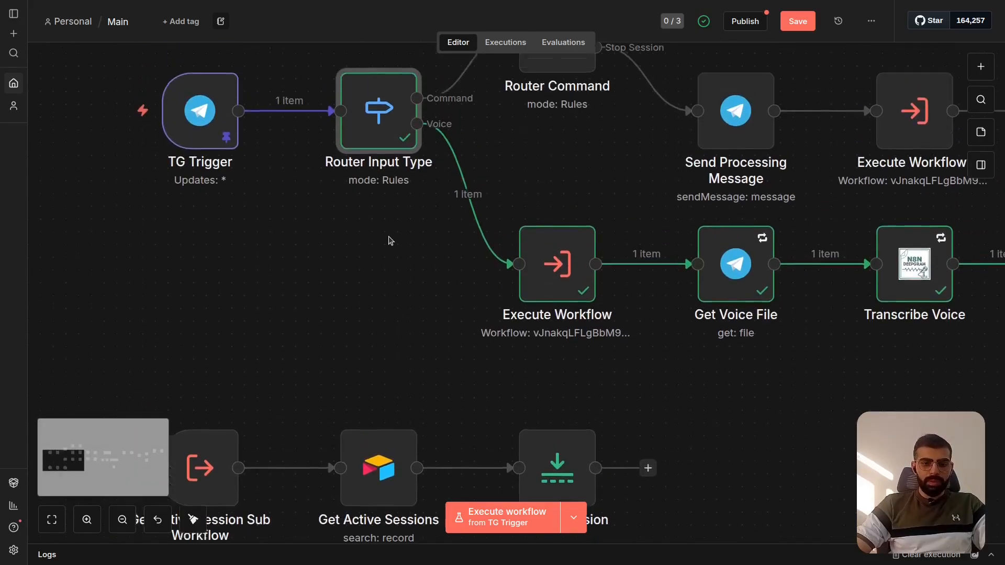
{"action": "scroll", "coordinate": [390, 240], "scroll_direction": "down", "scroll_amount": 2}
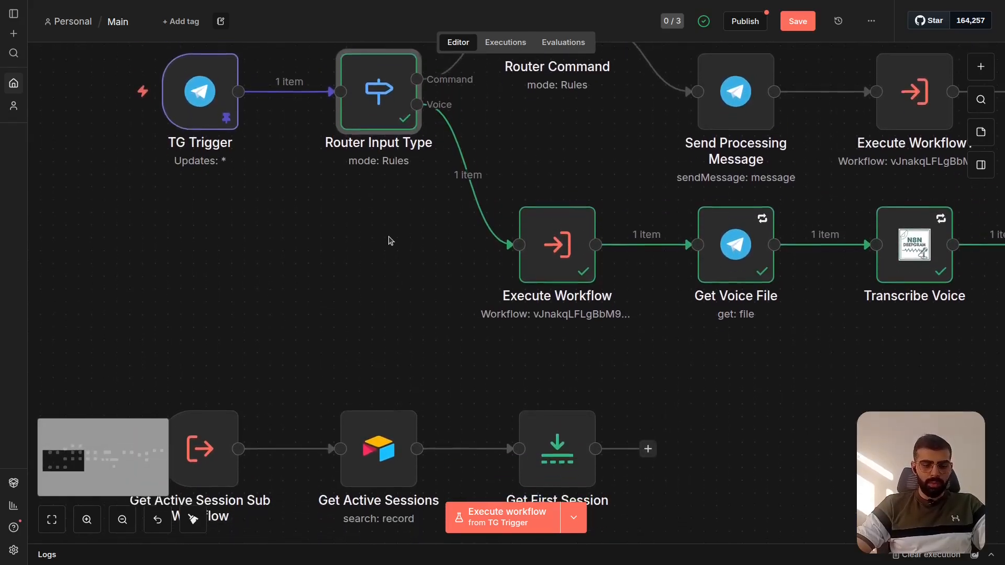
{"action": "scroll", "coordinate": [390, 241], "scroll_direction": "up", "scroll_amount": 3}
{"action": "scroll", "coordinate": [390, 240], "scroll_direction": "up", "scroll_amount": 4}
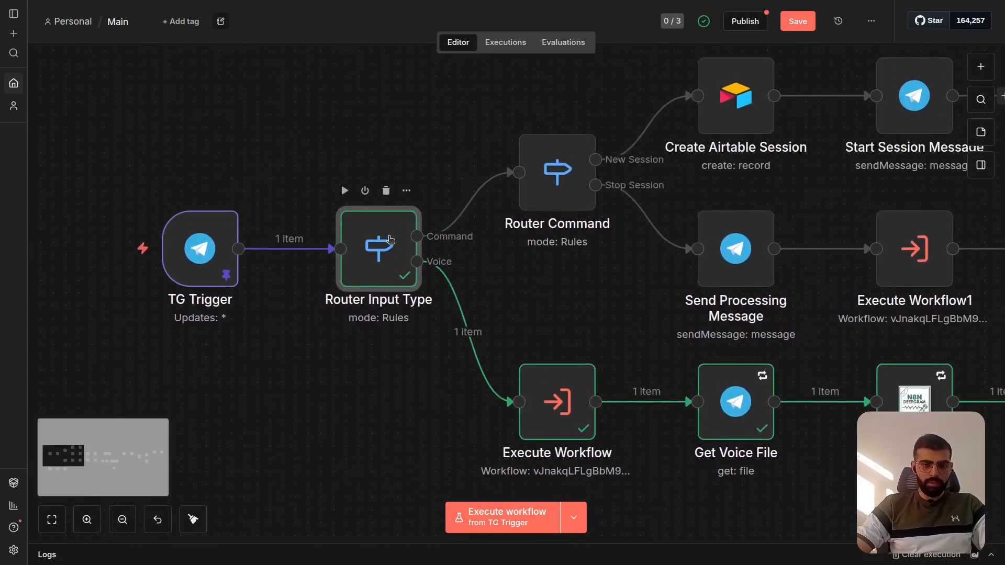
{"action": "scroll", "coordinate": [390, 240], "scroll_direction": "down", "scroll_amount": 4}
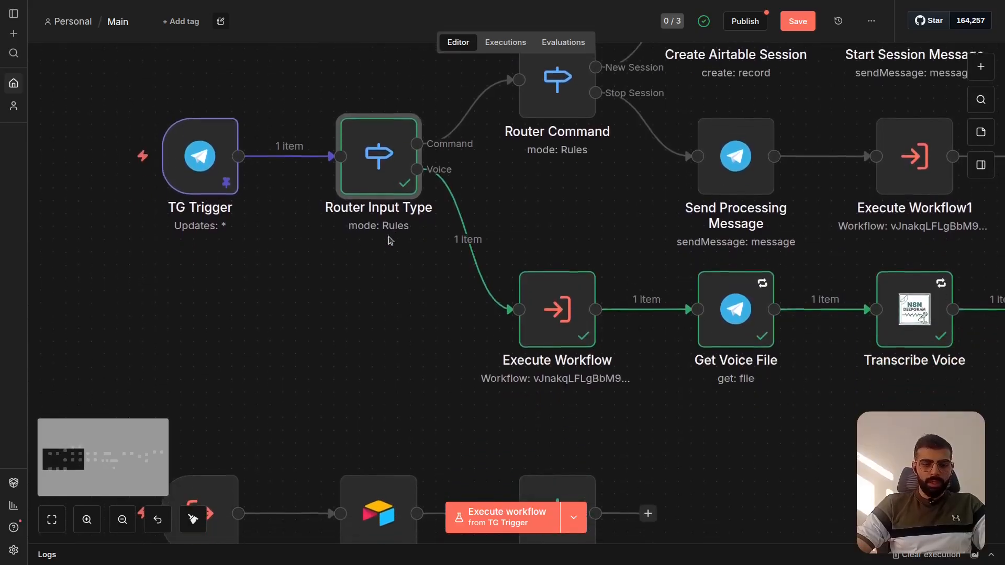
{"action": "scroll", "coordinate": [390, 241], "scroll_direction": "down", "scroll_amount": 1}
{"action": "scroll", "coordinate": [390, 241], "scroll_direction": "down", "scroll_amount": 1}
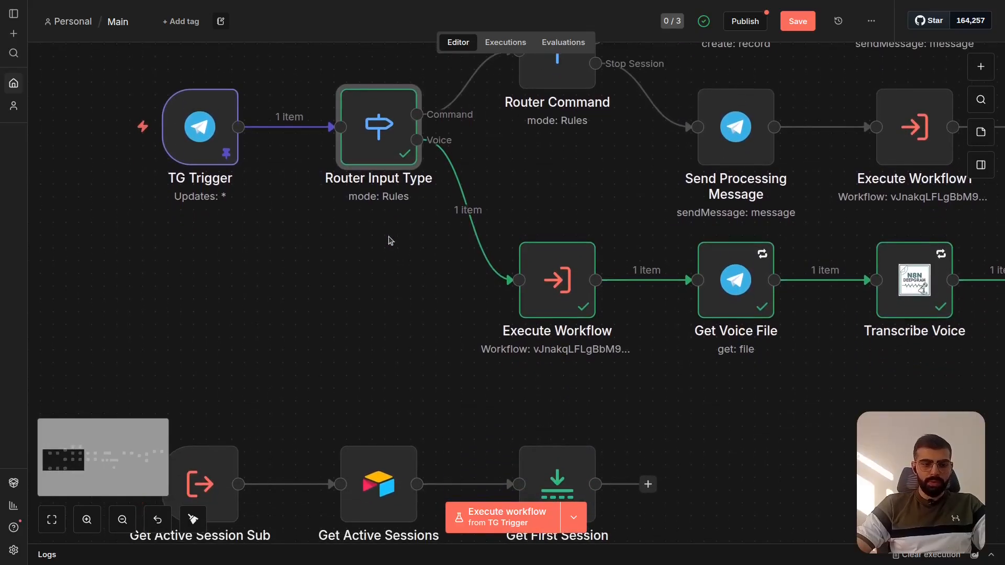
{"action": "mouse_move", "coordinate": [186, 138]}
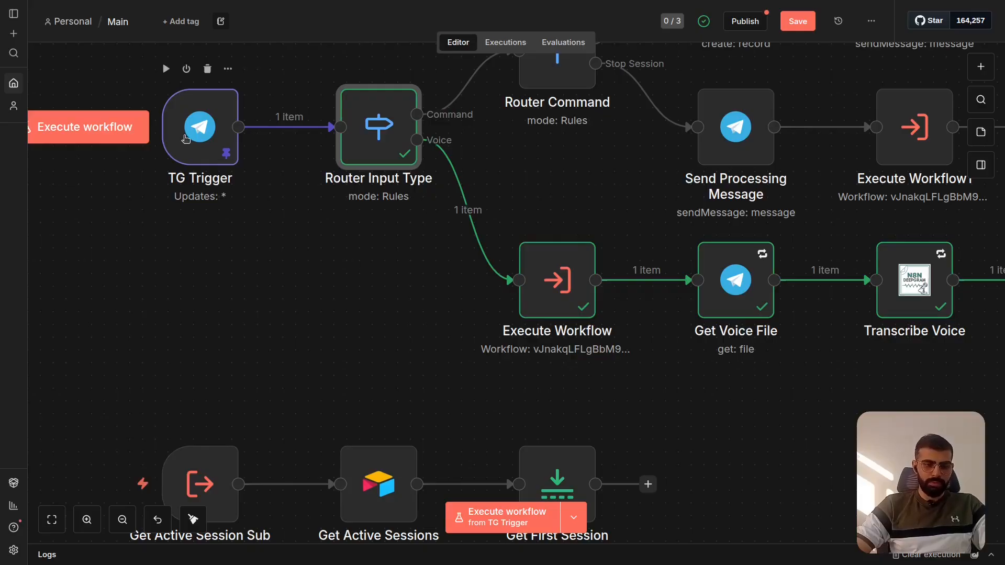
{"action": "scroll", "coordinate": [231, 276], "scroll_direction": "down", "scroll_amount": 2}
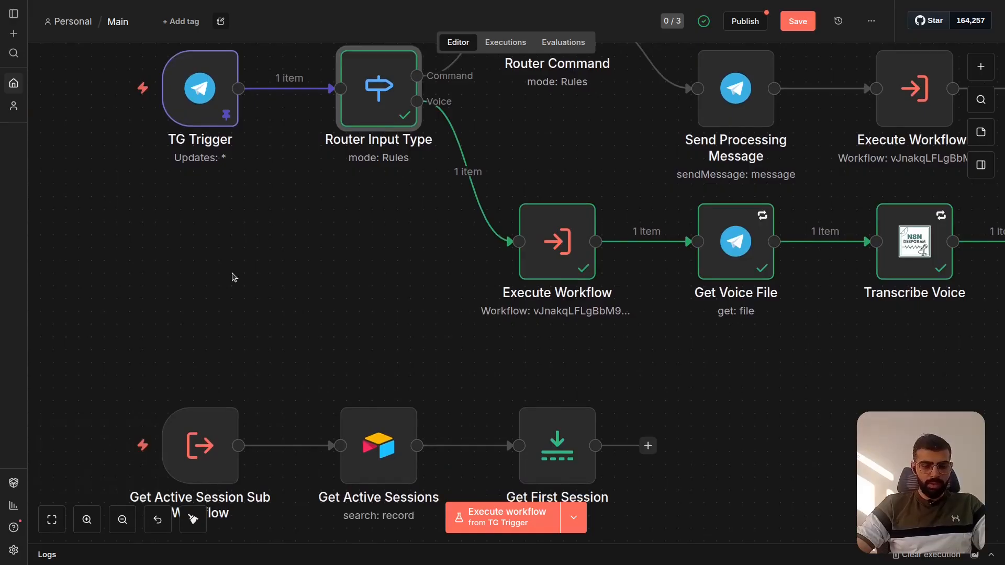
{"action": "scroll", "coordinate": [232, 276], "scroll_direction": "down", "scroll_amount": 5}
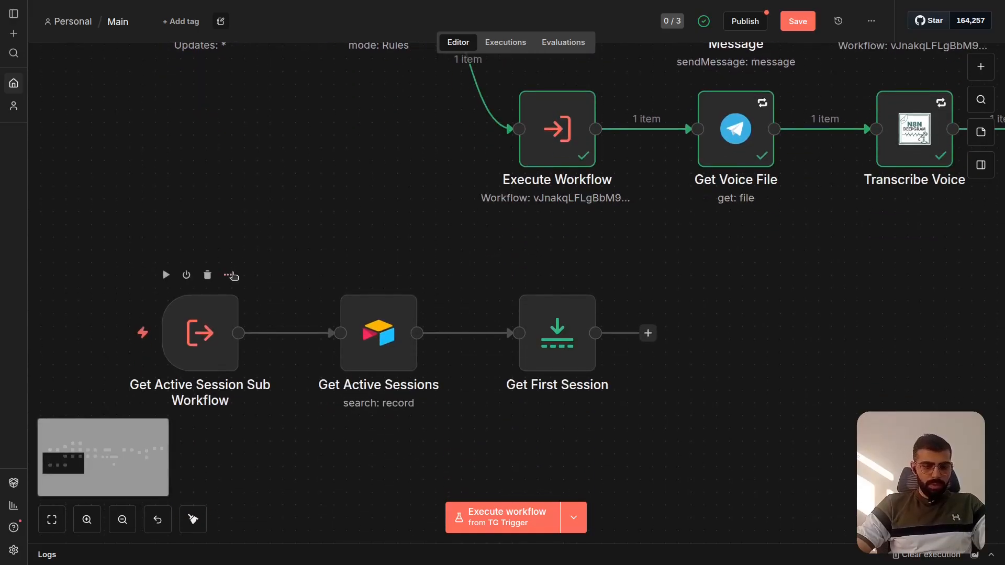
{"action": "scroll", "coordinate": [233, 276], "scroll_direction": "down", "scroll_amount": 1}
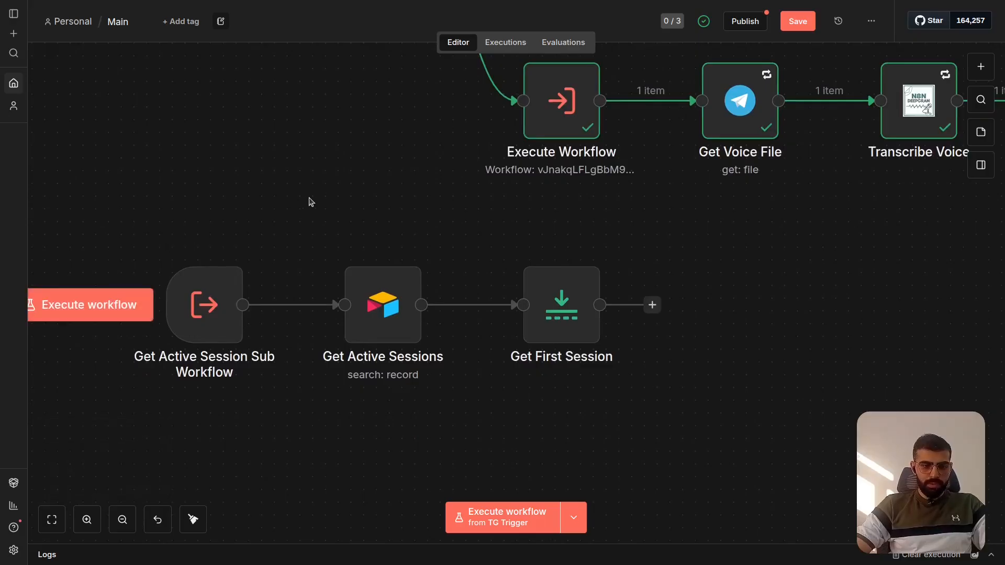
- Search the node library for "sub" to view the sub-workflow nodes, and close it without adding one
{"action": "key", "text": "Tab"}
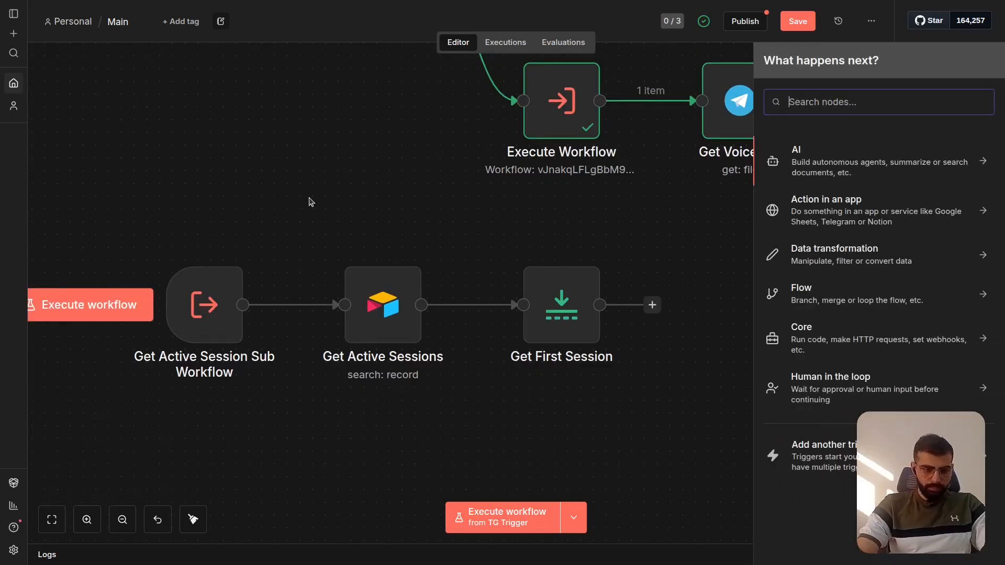
{"action": "type", "text": "sub"}
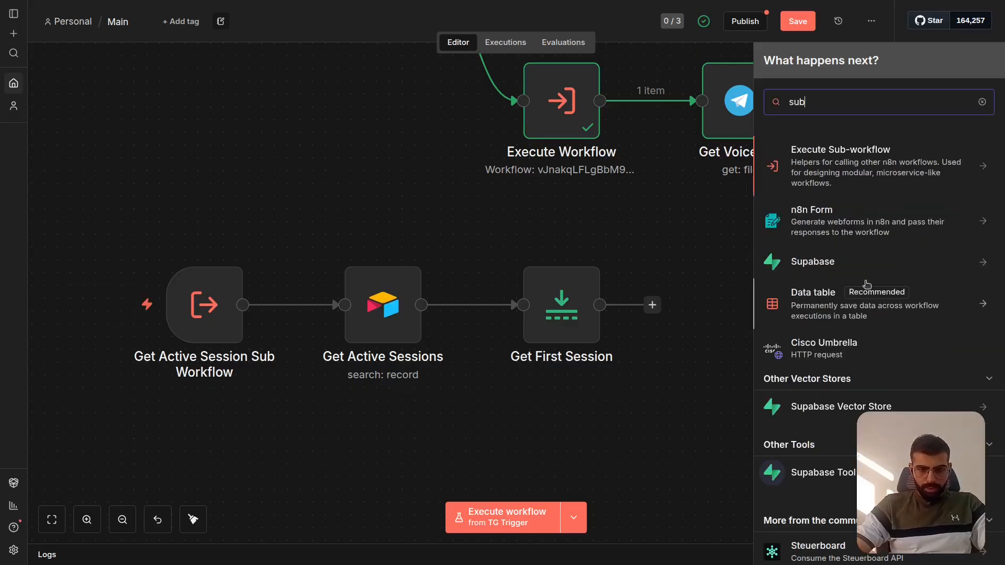
{"action": "scroll", "coordinate": [867, 284], "scroll_direction": "down", "scroll_amount": 1}
{"action": "scroll", "coordinate": [868, 284], "scroll_direction": "up", "scroll_amount": 1}
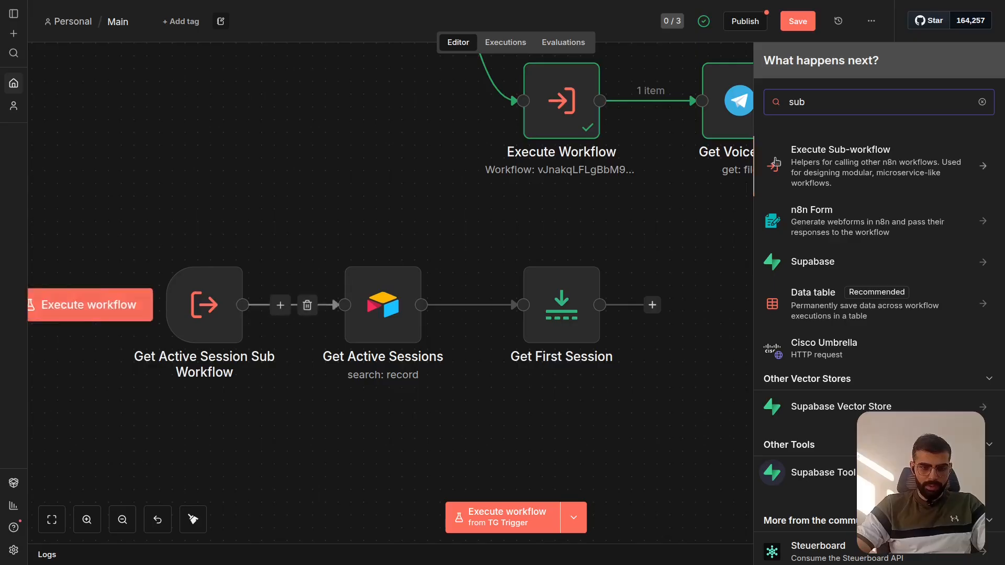
{"action": "left_click", "coordinate": [336, 181]}
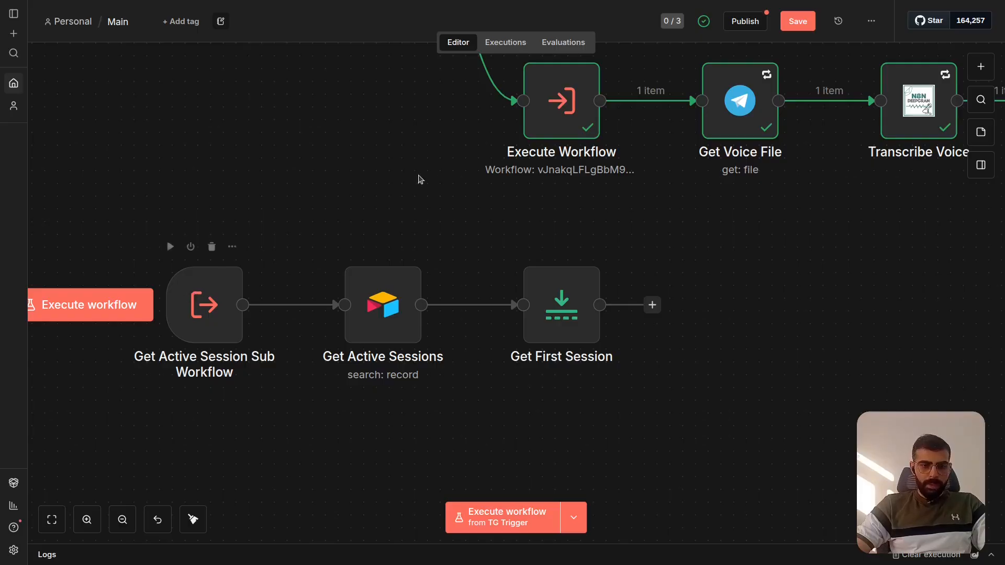
- Examine how the voice branch's Execute Workflow node identifies the workflow to run, along with its mode and session output
{"action": "scroll", "coordinate": [438, 180], "scroll_direction": "up", "scroll_amount": 3}
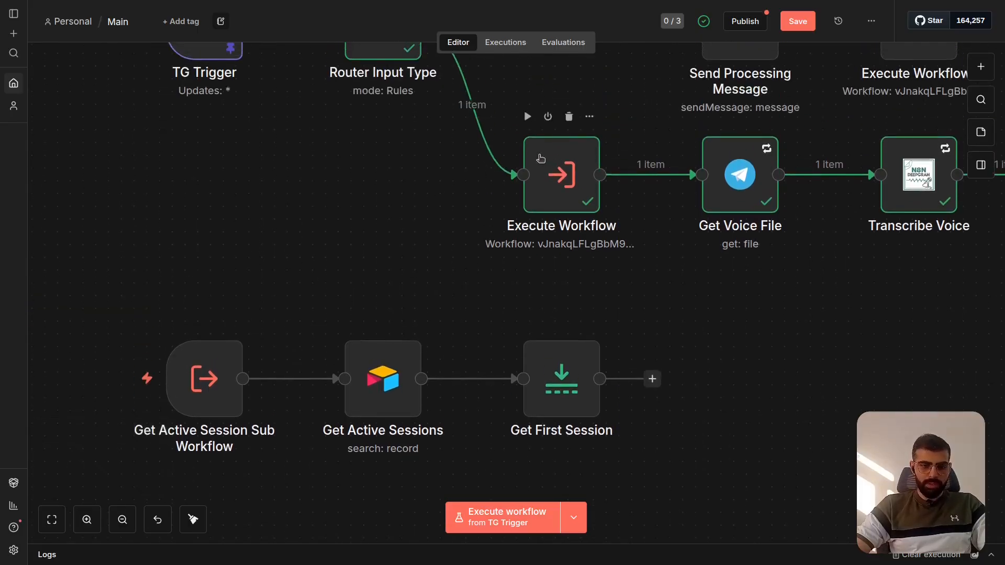
{"action": "scroll", "coordinate": [541, 158], "scroll_direction": "up", "scroll_amount": 3}
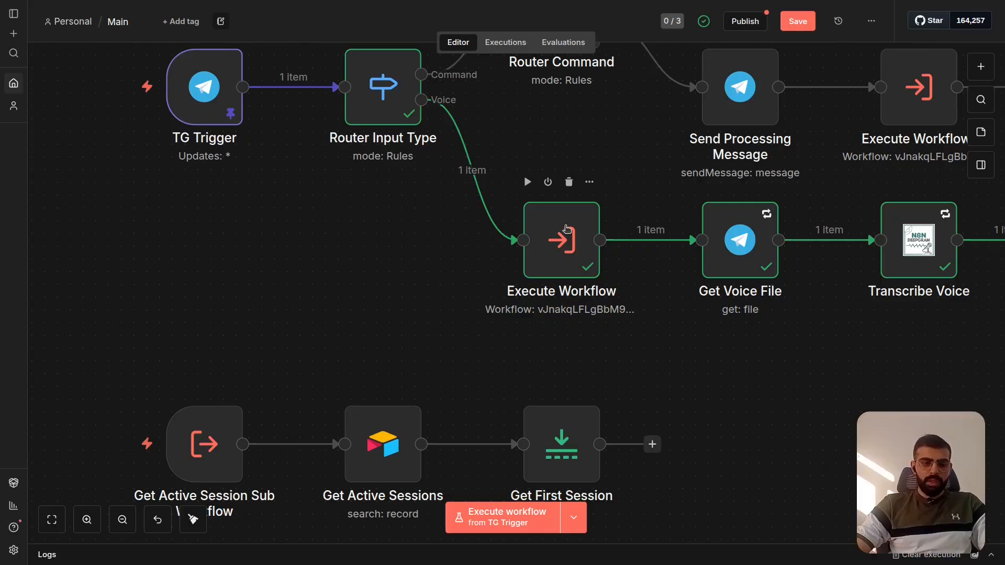
{"action": "scroll", "coordinate": [565, 228], "scroll_direction": "up", "scroll_amount": 4}
{"action": "scroll", "coordinate": [375, 291], "scroll_direction": "down", "scroll_amount": 3}
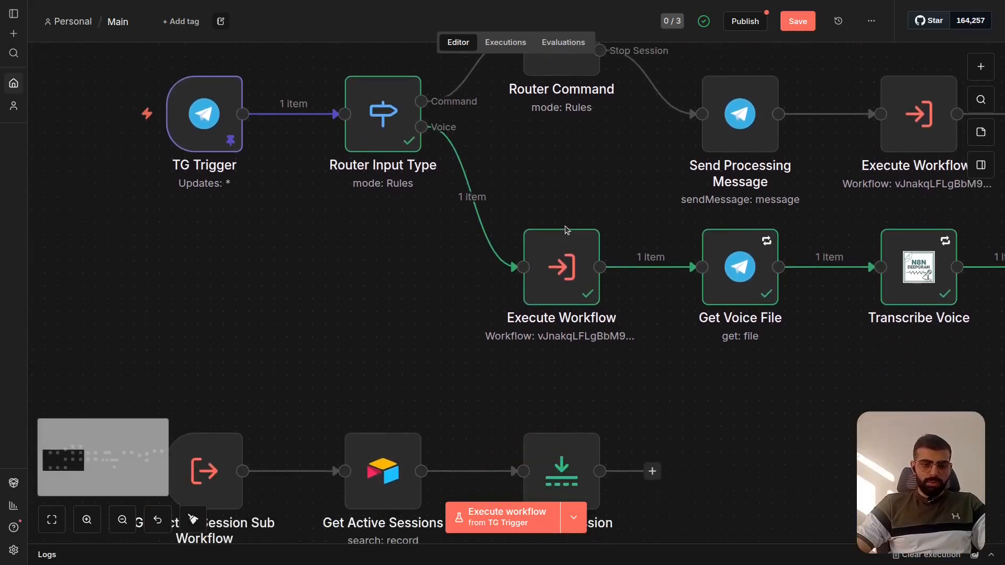
{"action": "scroll", "coordinate": [375, 291], "scroll_direction": "down", "scroll_amount": 2}
{"action": "scroll", "coordinate": [375, 291], "scroll_direction": "left", "scroll_amount": 2}
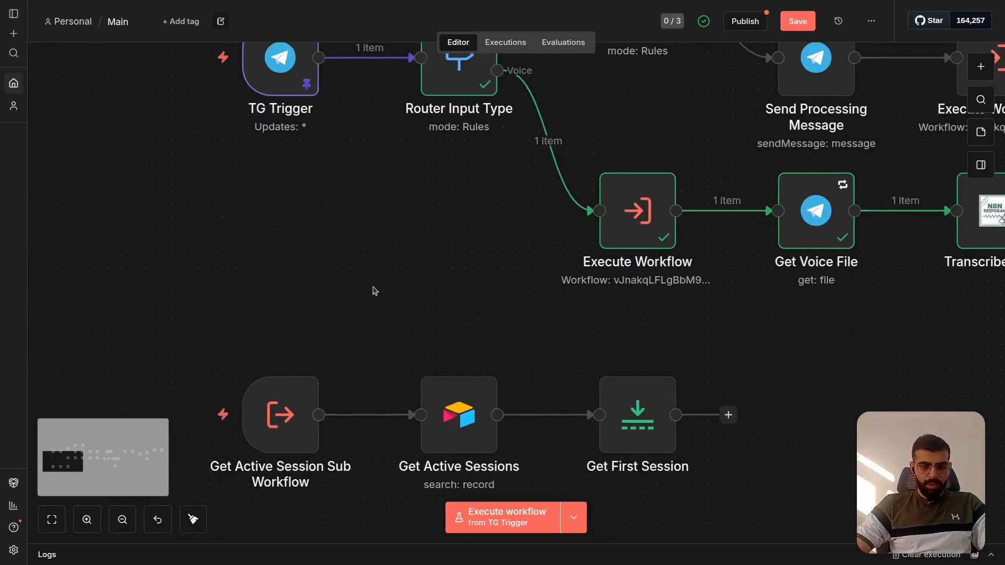
{"action": "scroll", "coordinate": [375, 291], "scroll_direction": "right", "scroll_amount": 1}
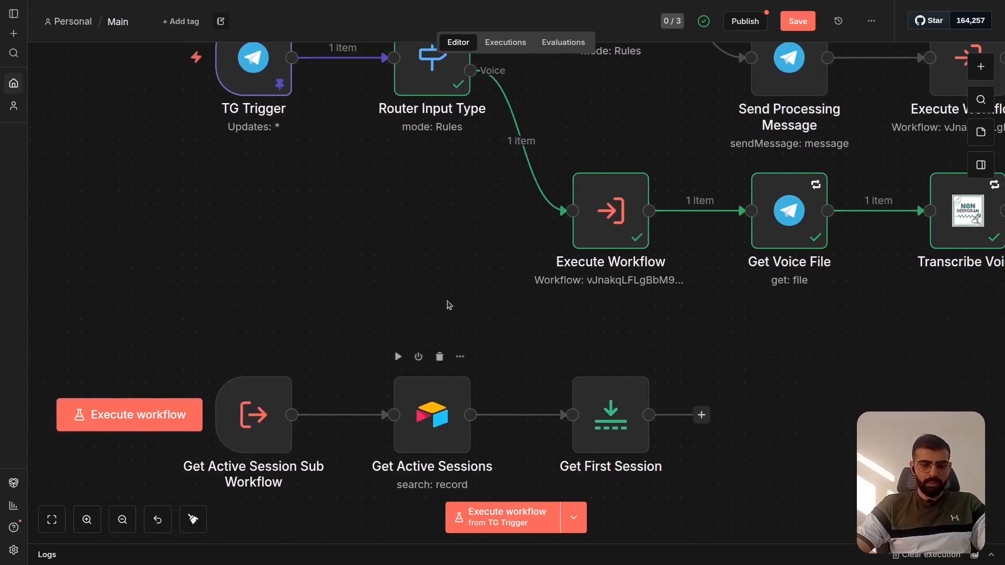
{"action": "scroll", "coordinate": [463, 288], "scroll_direction": "up", "scroll_amount": 2}
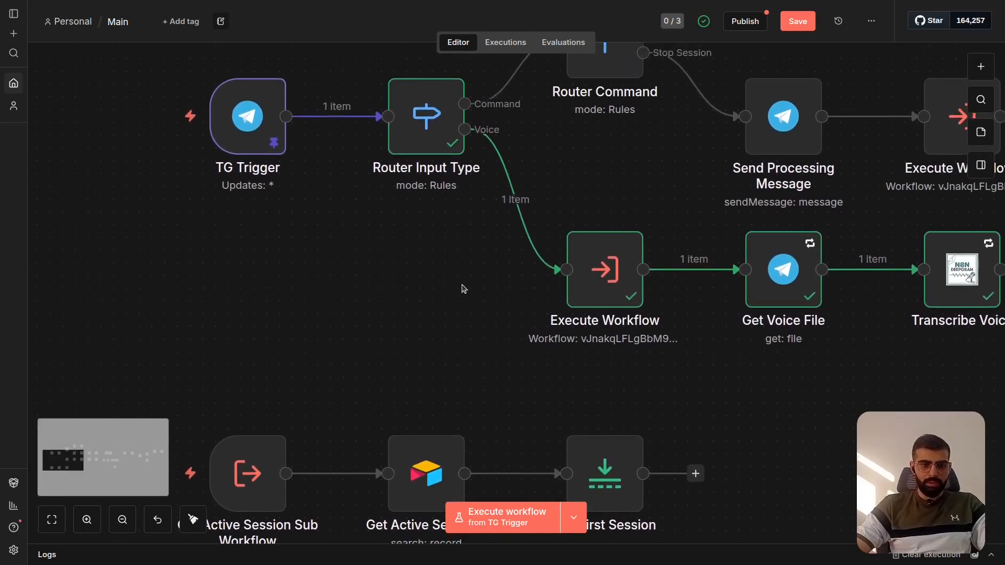
{"action": "double_click", "coordinate": [605, 254]}
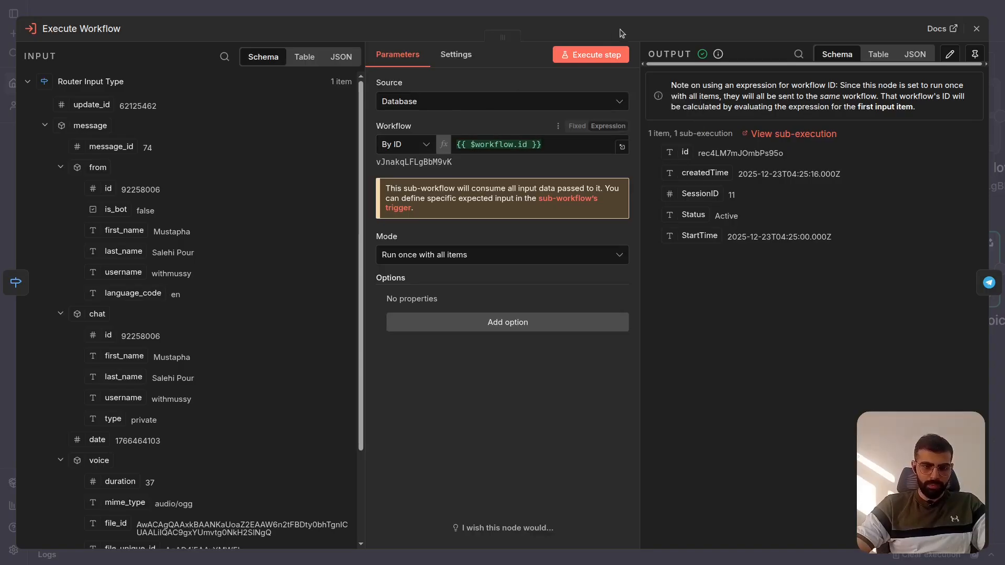
{"action": "left_click", "coordinate": [655, 12]}
- Examine the input data mode of the Get Active Session Sub Workflow trigger that starts the active-session lookup
{"action": "scroll", "coordinate": [482, 270], "scroll_direction": "down", "scroll_amount": 2}
{"action": "scroll", "coordinate": [482, 269], "scroll_direction": "left", "scroll_amount": 3}
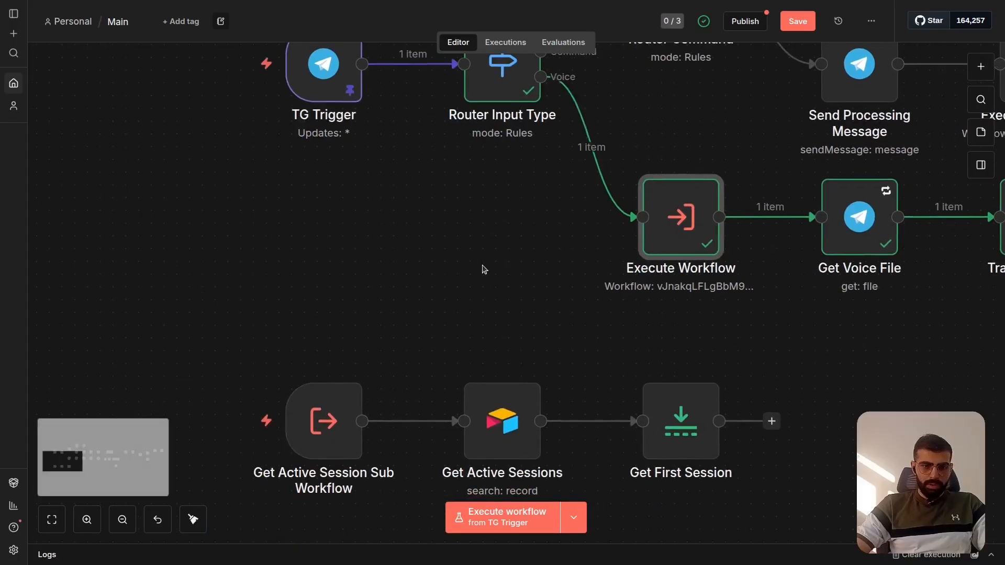
{"action": "scroll", "coordinate": [348, 292], "scroll_direction": "down", "scroll_amount": 2}
{"action": "scroll", "coordinate": [348, 292], "scroll_direction": "right", "scroll_amount": 3}
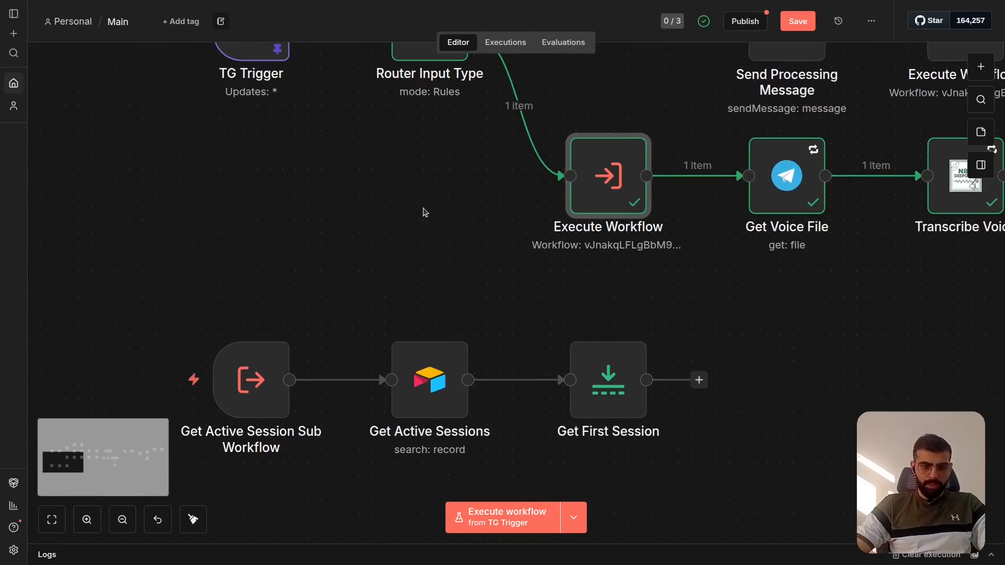
{"action": "scroll", "coordinate": [450, 272], "scroll_direction": "down", "scroll_amount": 2}
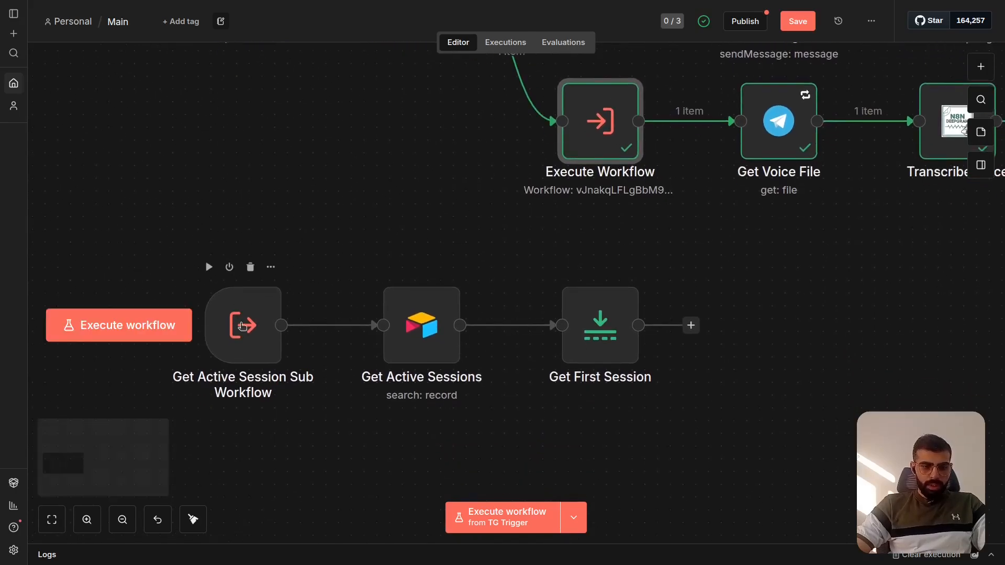
{"action": "left_click", "coordinate": [243, 326]}
{"action": "double_click", "coordinate": [243, 326]}
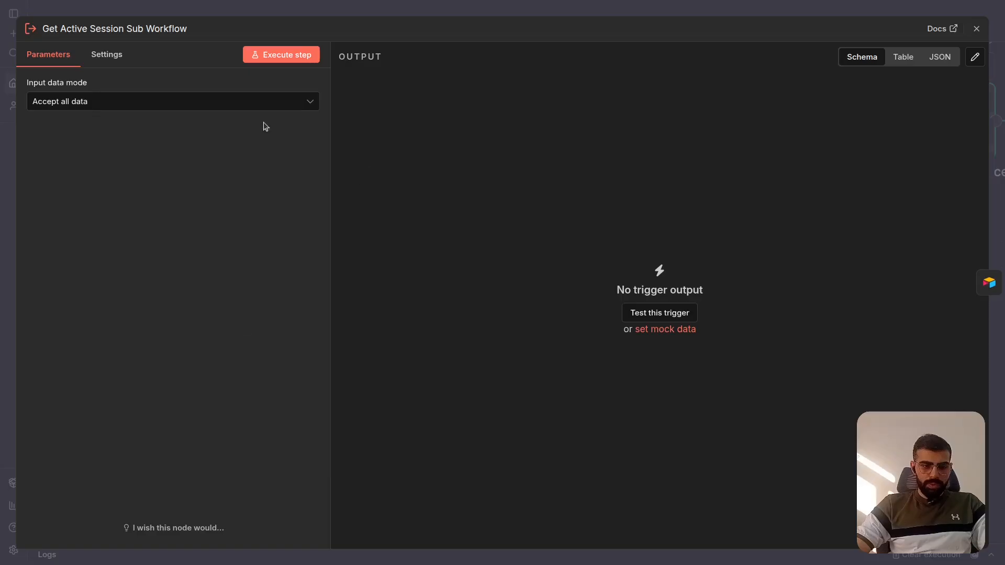
{"action": "left_click", "coordinate": [648, 9]}
{"action": "double_click", "coordinate": [269, 282]}
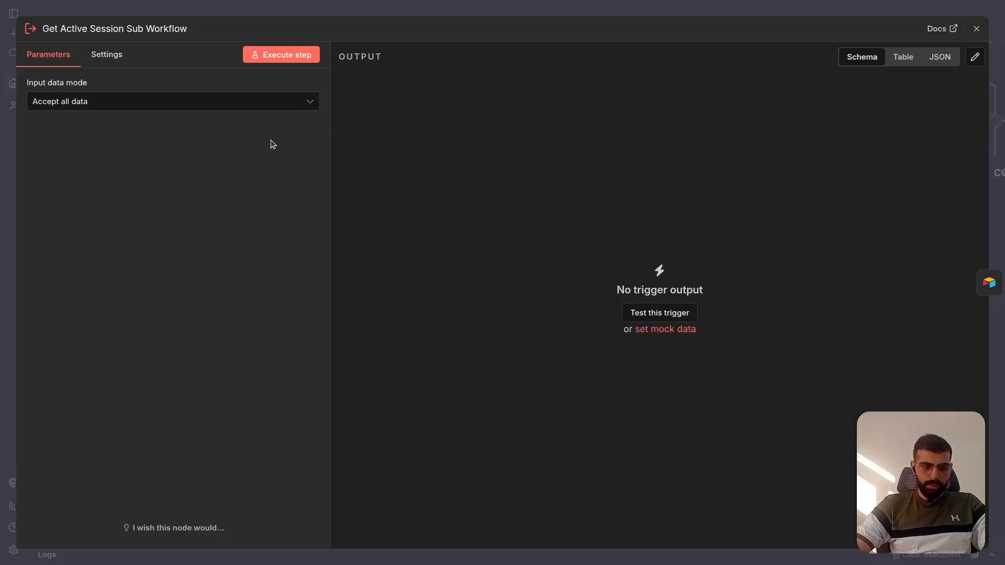
- Close the sub-workflow trigger's settings and examine the base, table and filter formula that Get Active Sessions uses for its record search
{"action": "left_click", "coordinate": [226, 102]}
{"action": "left_click", "coordinate": [456, 5]}
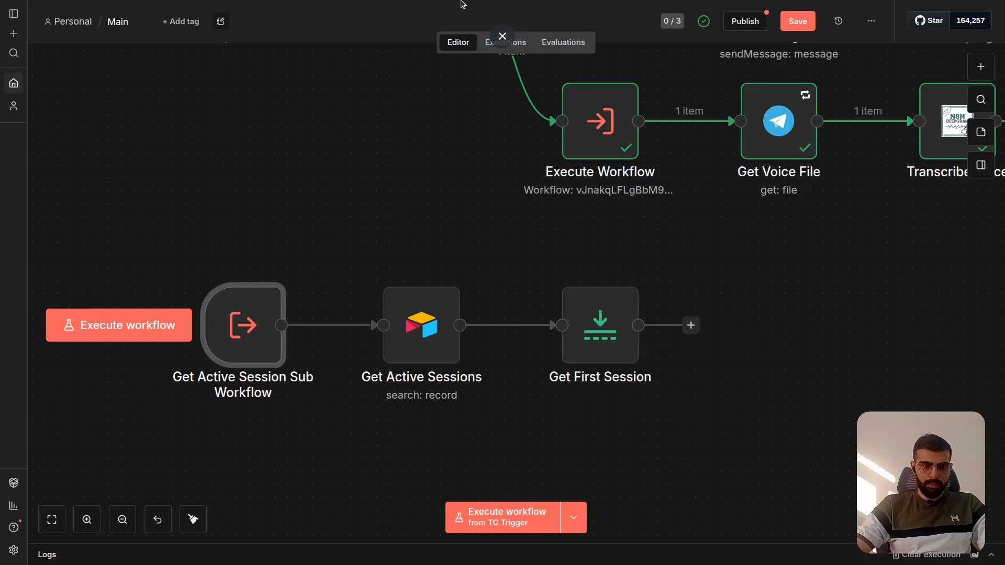
{"action": "scroll", "coordinate": [395, 290], "scroll_direction": "right", "scroll_amount": 2}
{"action": "left_click", "coordinate": [404, 343]}
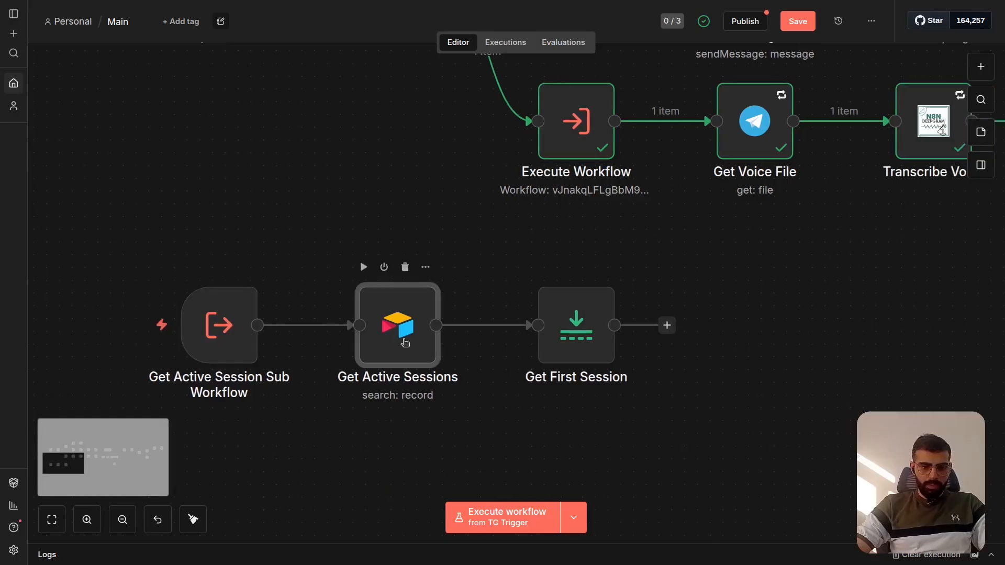
{"action": "double_click", "coordinate": [405, 343]}
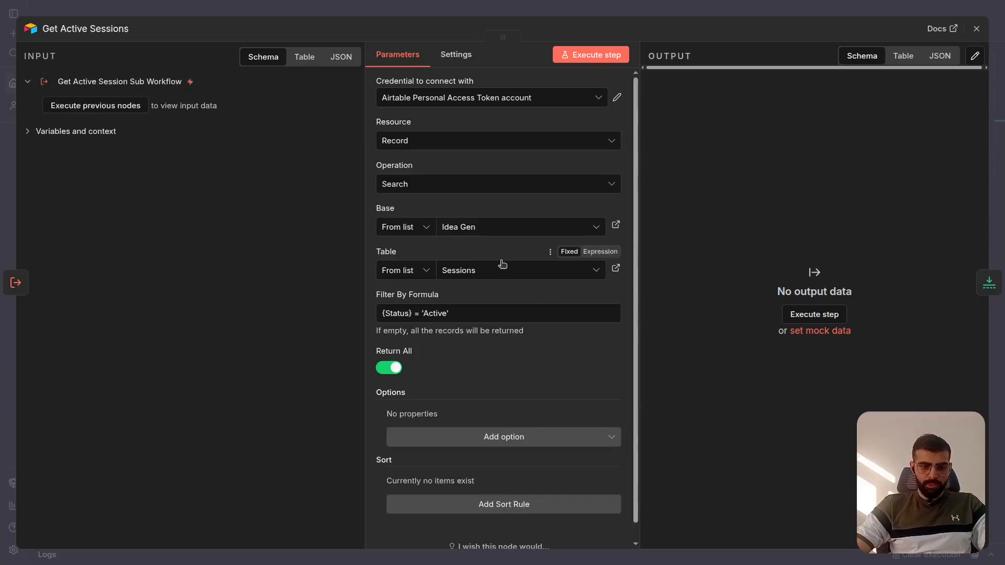
{"action": "scroll", "coordinate": [502, 264], "scroll_direction": "down", "scroll_amount": 1}
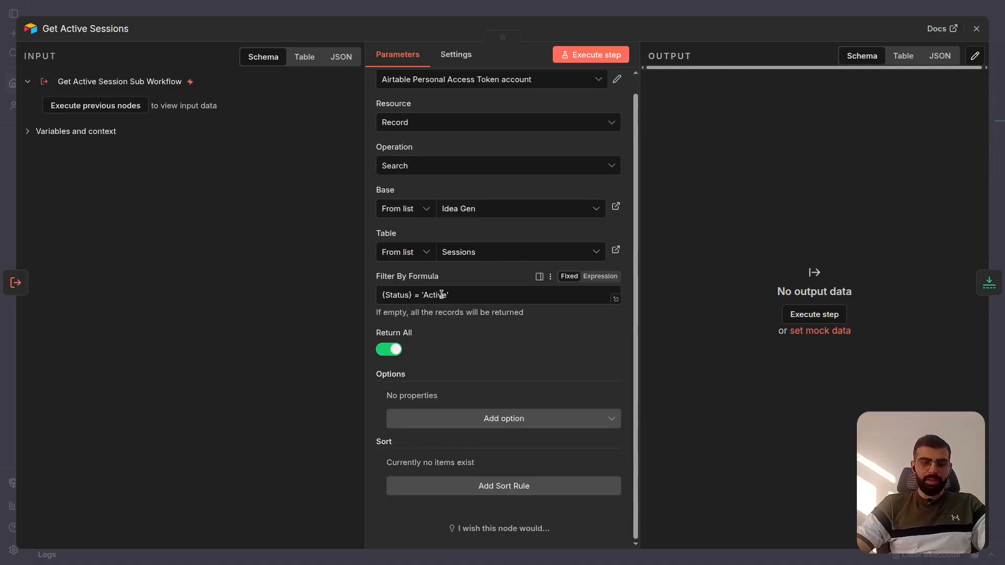
{"action": "left_click", "coordinate": [743, 8]}
- Examine how many items the Get First Session node keeps and which ones
{"action": "scroll", "coordinate": [541, 283], "scroll_direction": "right", "scroll_amount": 2}
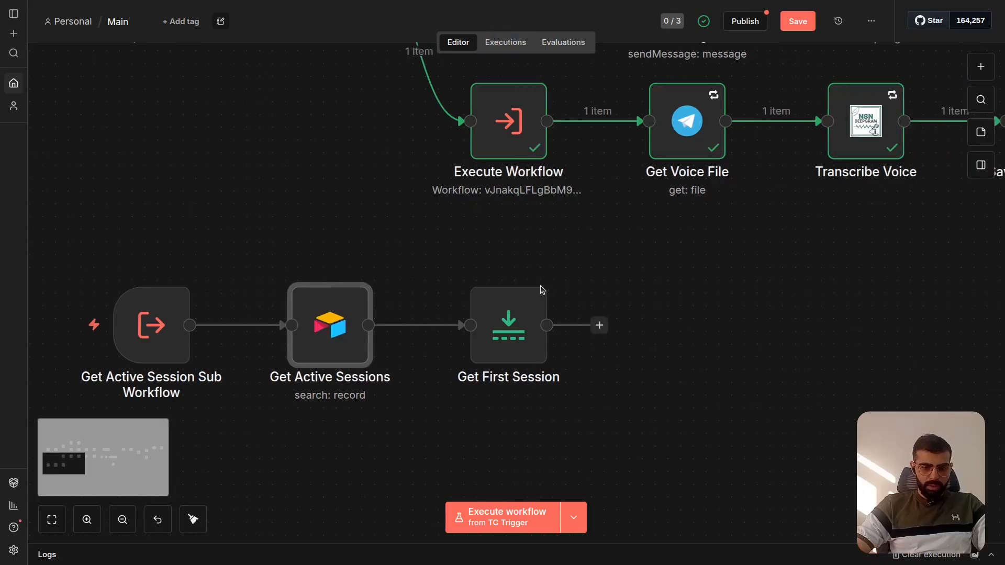
{"action": "double_click", "coordinate": [513, 344]}
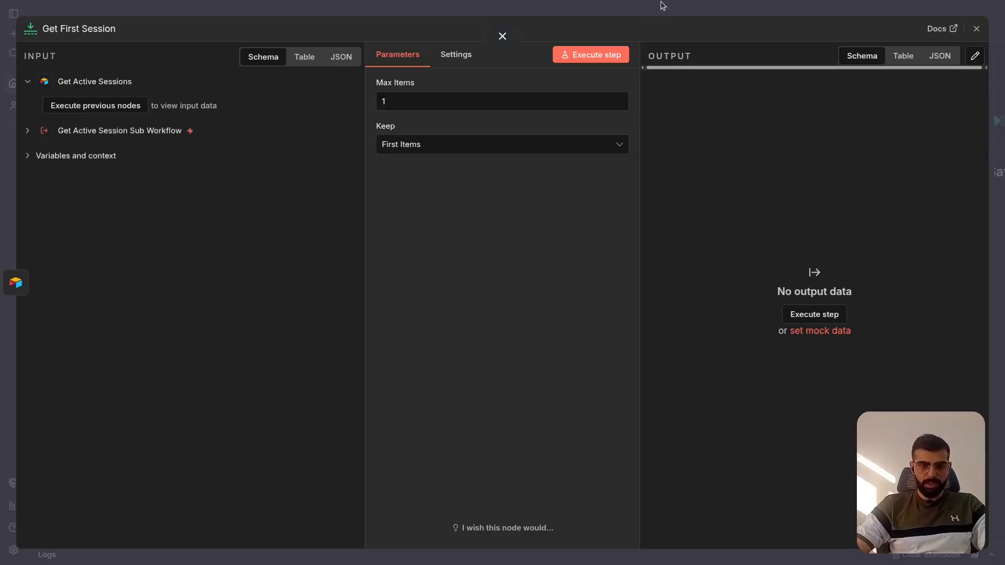
{"action": "left_click", "coordinate": [502, 36]}
- Inspect the session record ID in the output of the voice branch's Execute Workflow node
{"action": "scroll", "coordinate": [612, 217], "scroll_direction": "up", "scroll_amount": 1}
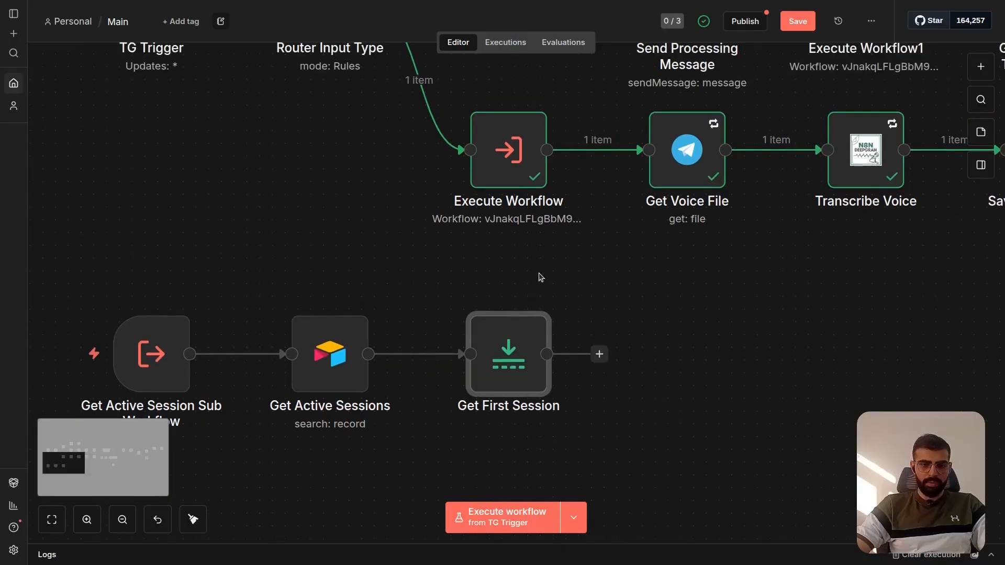
{"action": "scroll", "coordinate": [541, 277], "scroll_direction": "right", "scroll_amount": 3}
{"action": "scroll", "coordinate": [541, 277], "scroll_direction": "up", "scroll_amount": 1}
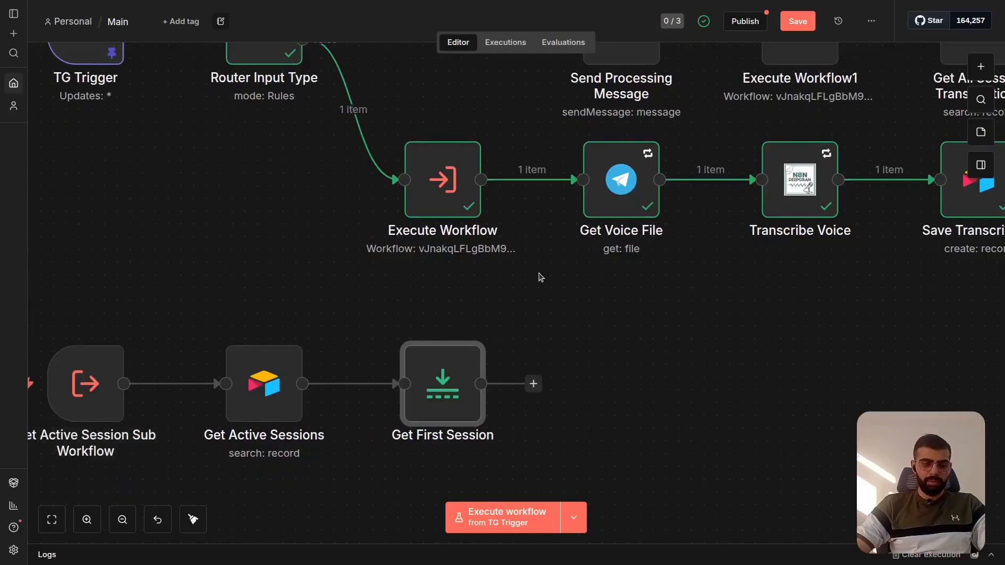
{"action": "scroll", "coordinate": [541, 278], "scroll_direction": "up", "scroll_amount": 2}
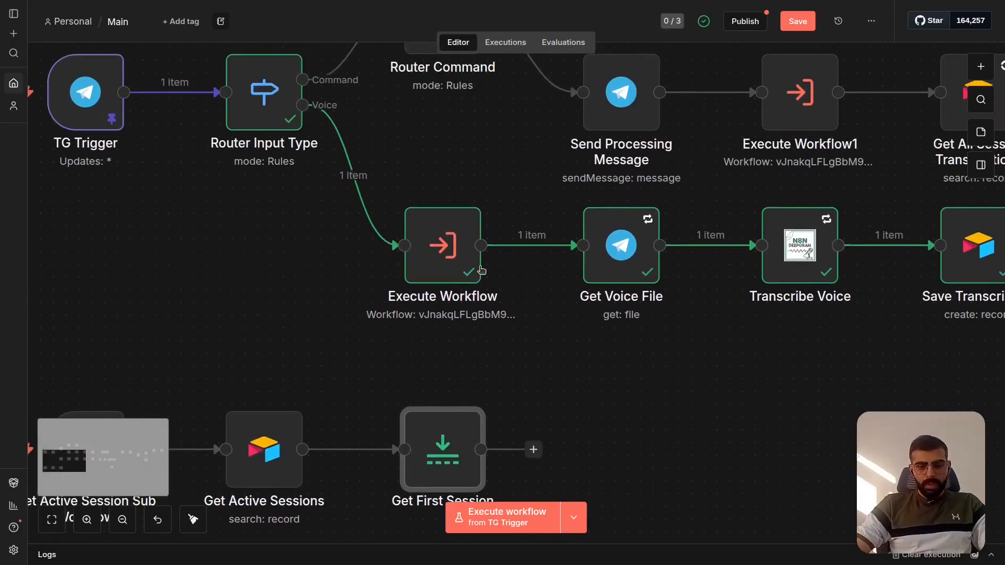
{"action": "scroll", "coordinate": [482, 270], "scroll_direction": "up", "scroll_amount": 2}
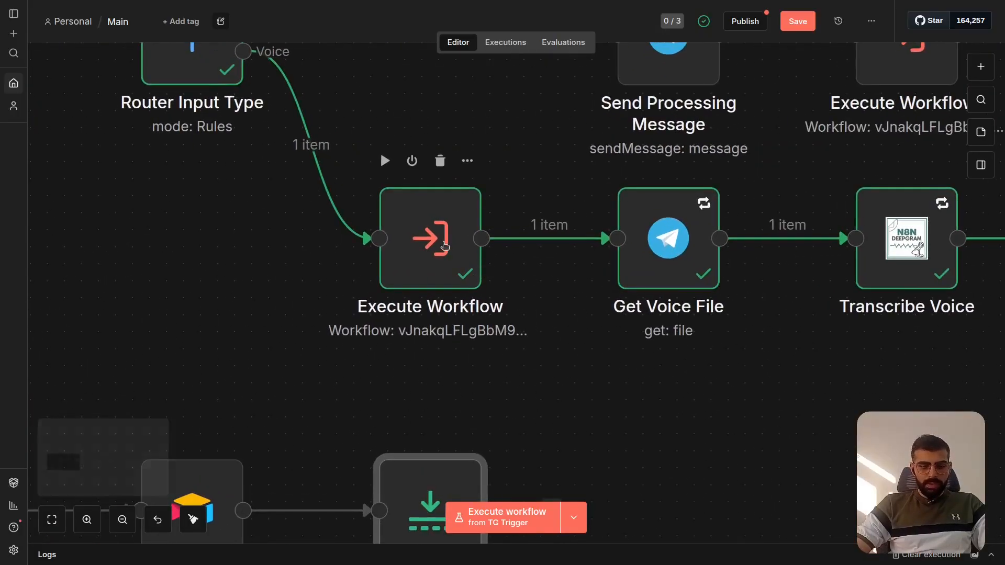
{"action": "left_click", "coordinate": [444, 246]}
{"action": "double_click", "coordinate": [444, 246]}
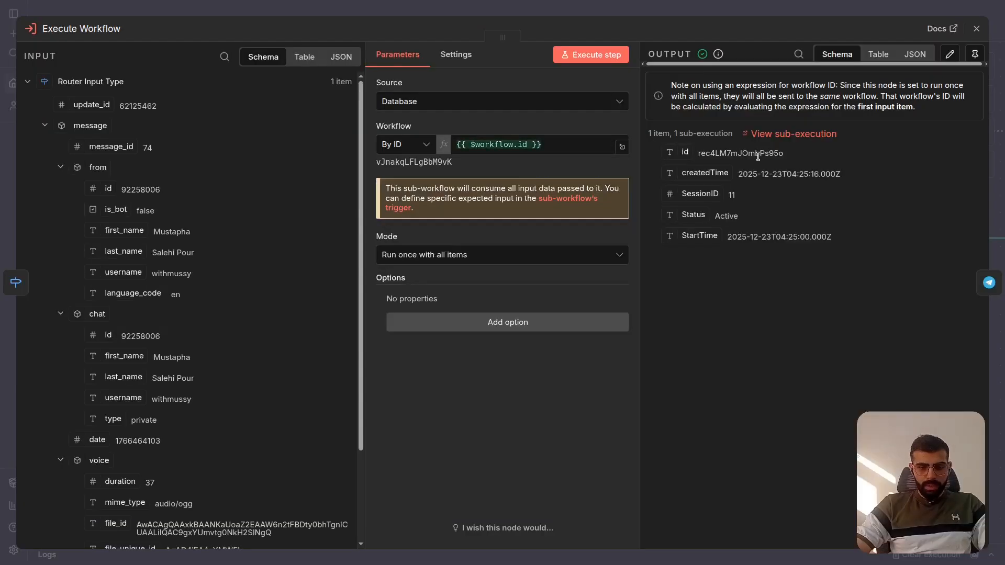
{"action": "left_click_drag", "start_coordinate": [700, 155], "coordinate": [793, 156]}
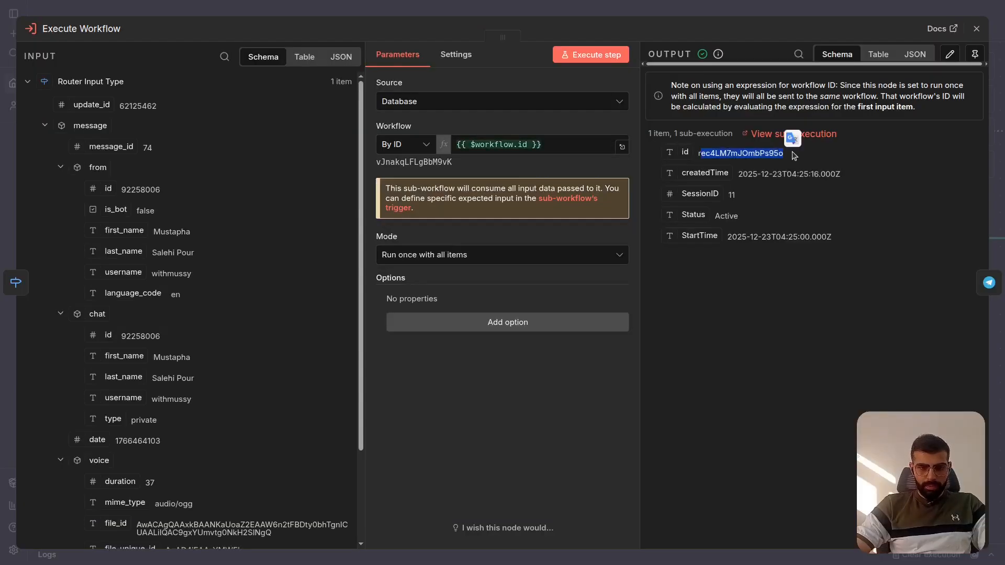
{"action": "left_click", "coordinate": [842, 169]}
{"action": "key", "text": "Escape"}
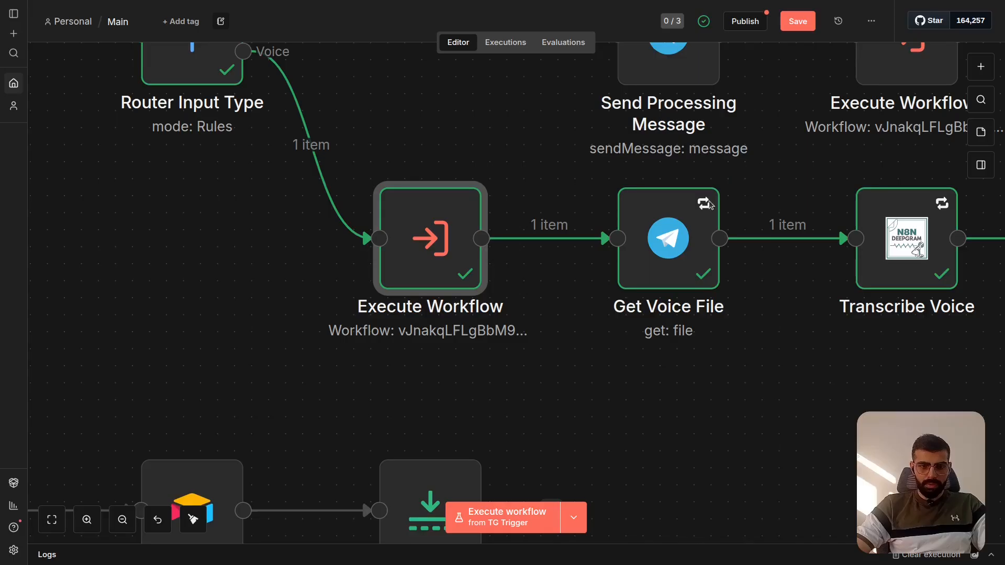
- Examine the resource, operation and File ID expression of the Get Voice File node, along with its session input
{"action": "scroll", "coordinate": [513, 262], "scroll_direction": "right", "scroll_amount": 5}
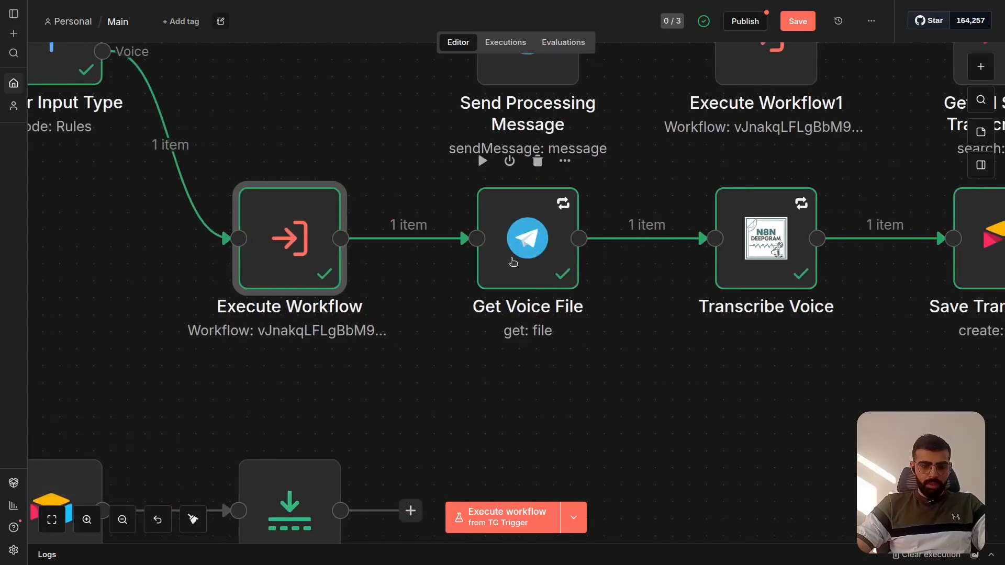
{"action": "left_click", "coordinate": [513, 262]}
{"action": "double_click", "coordinate": [514, 262]}
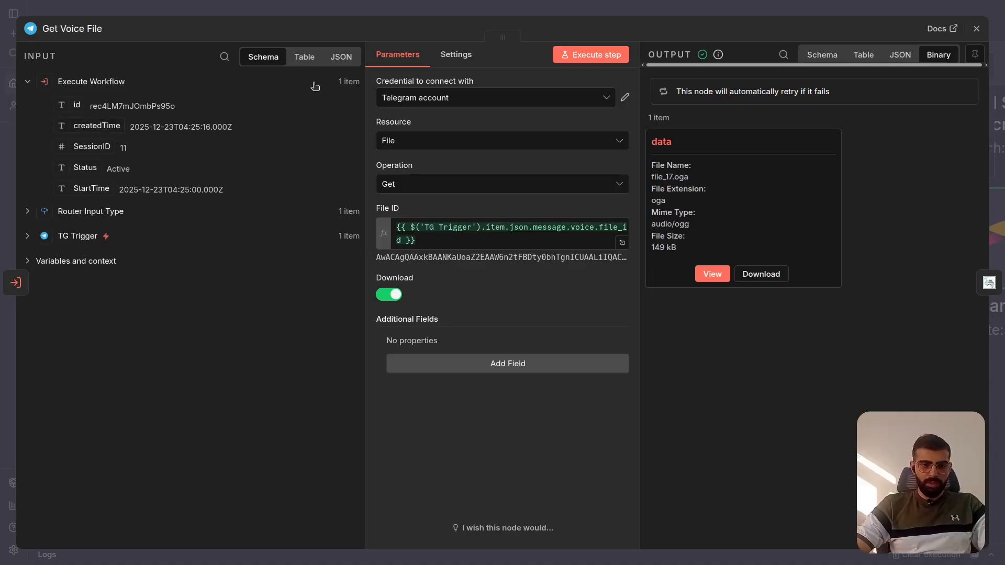
{"action": "left_click", "coordinate": [531, 15]}
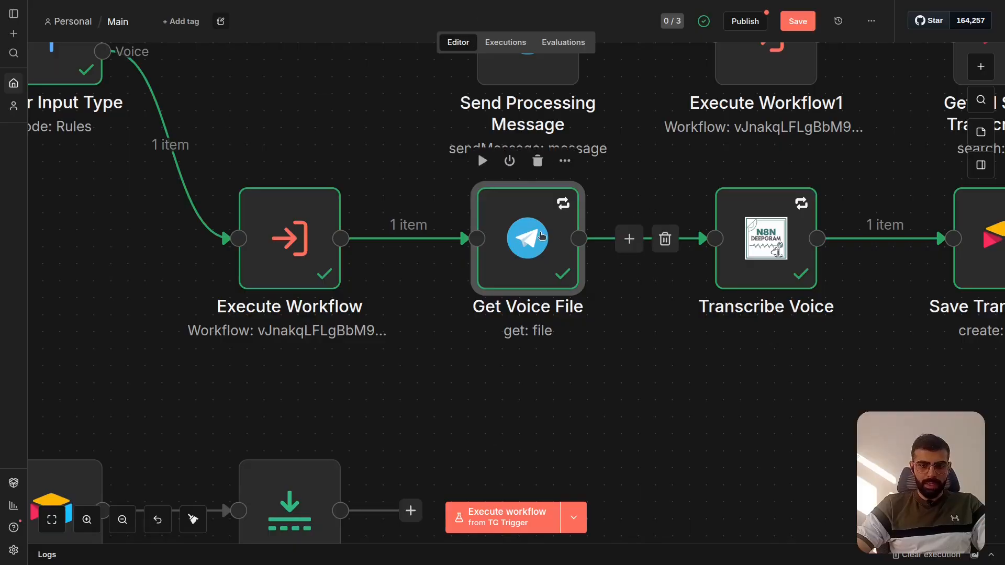
- Search the node library for "telgram", view the available Telegram actions including Get a file, and close it without adding one
{"action": "left_click", "coordinate": [981, 67]}
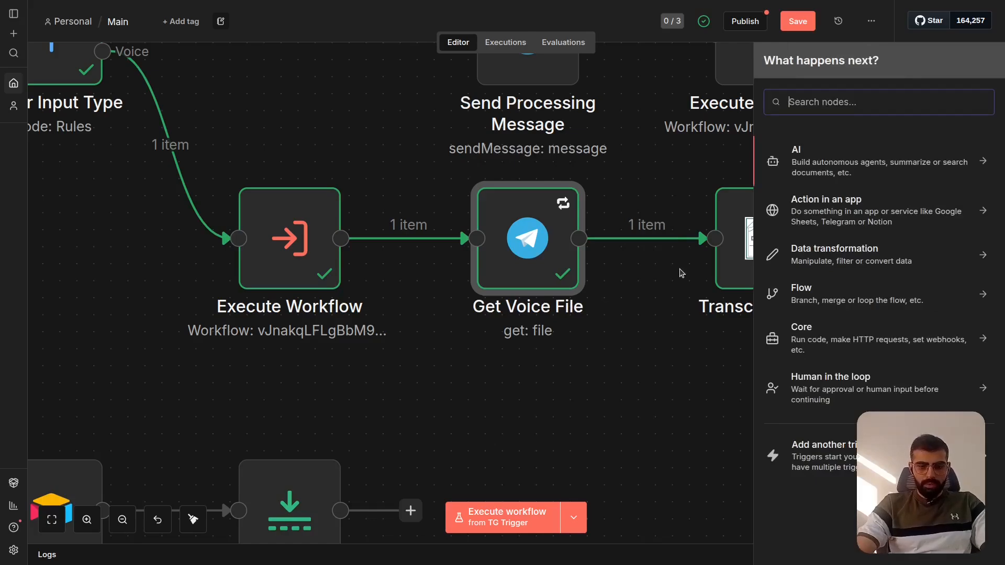
{"action": "type", "text": "telgram"}
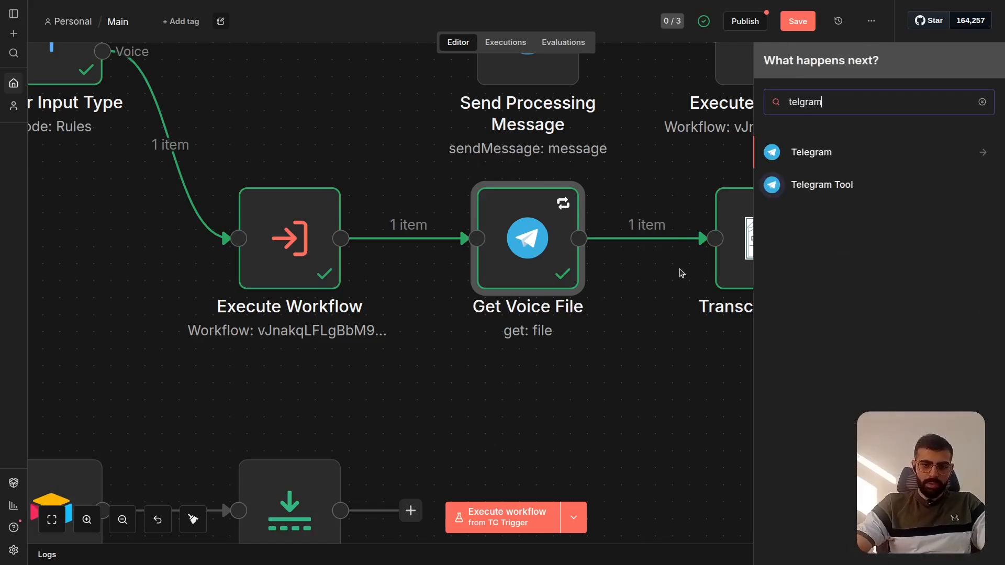
{"action": "scroll", "coordinate": [863, 152], "scroll_direction": "down", "scroll_amount": 6}
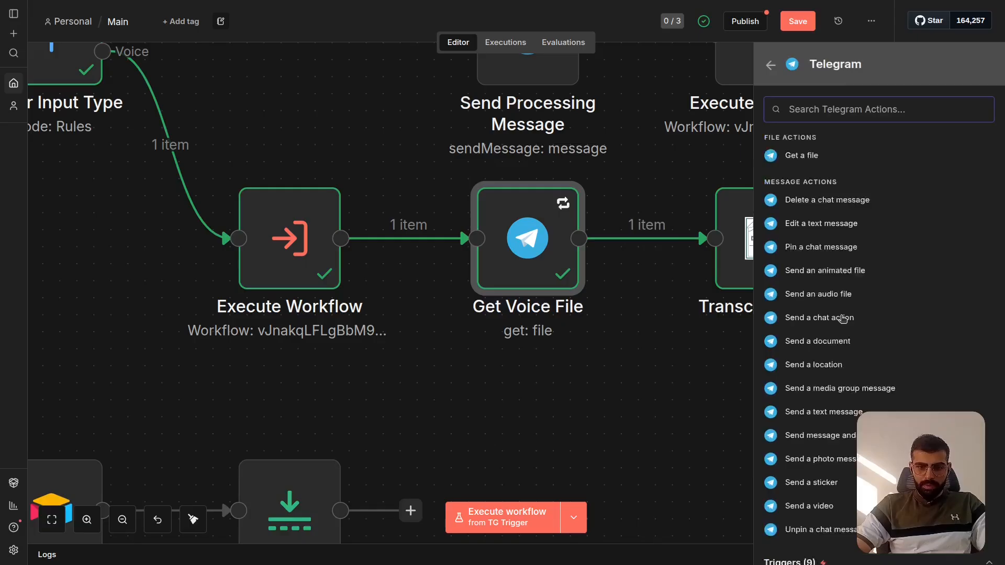
{"action": "scroll", "coordinate": [811, 236], "scroll_direction": "up", "scroll_amount": 3}
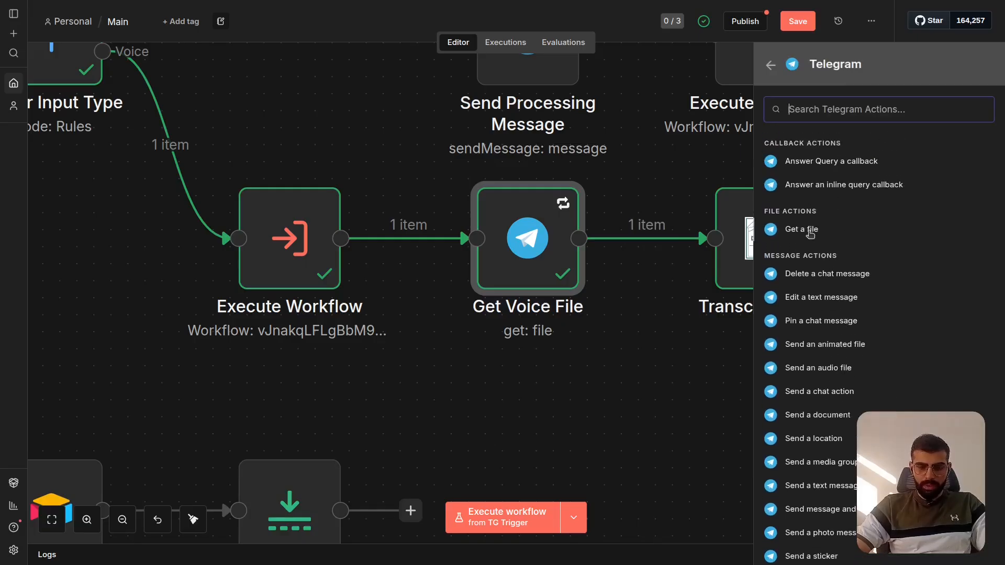
{"action": "left_click", "coordinate": [635, 362]}
- Trace Get Voice File's File ID to the voice file_id in the TG Trigger data, collapsing the from and chat groups
{"action": "left_click", "coordinate": [550, 277]}
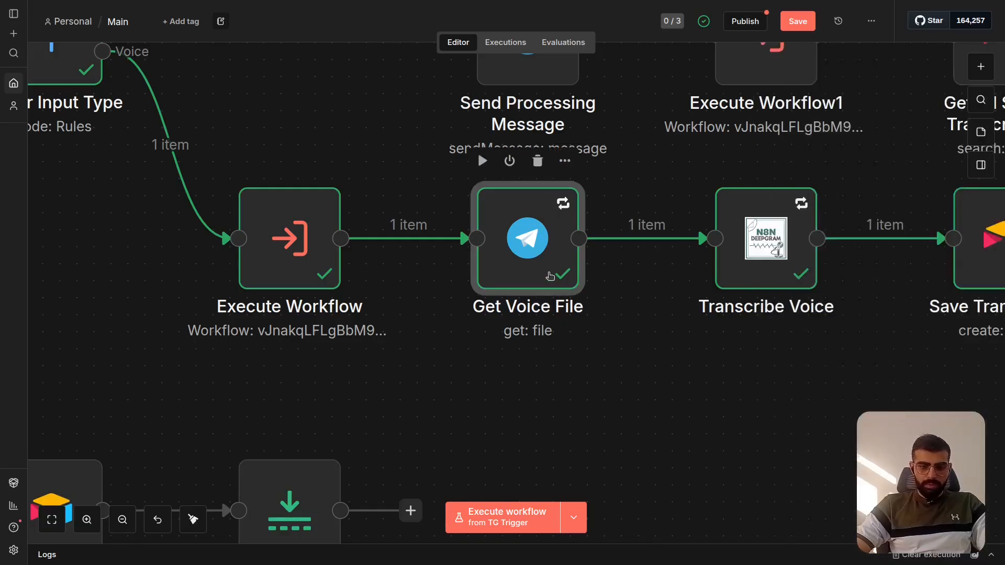
{"action": "double_click", "coordinate": [550, 276]}
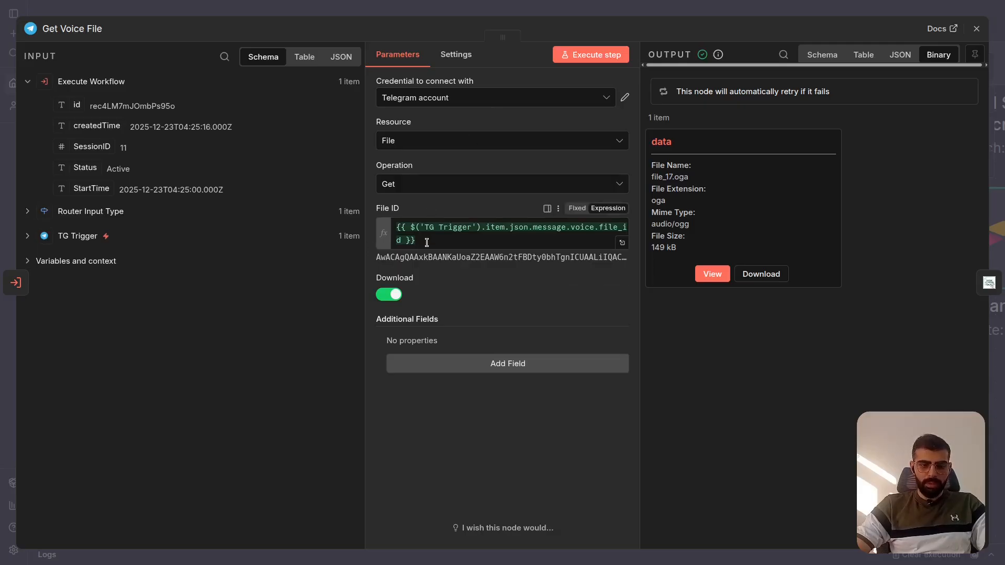
{"action": "left_click", "coordinate": [28, 236]}
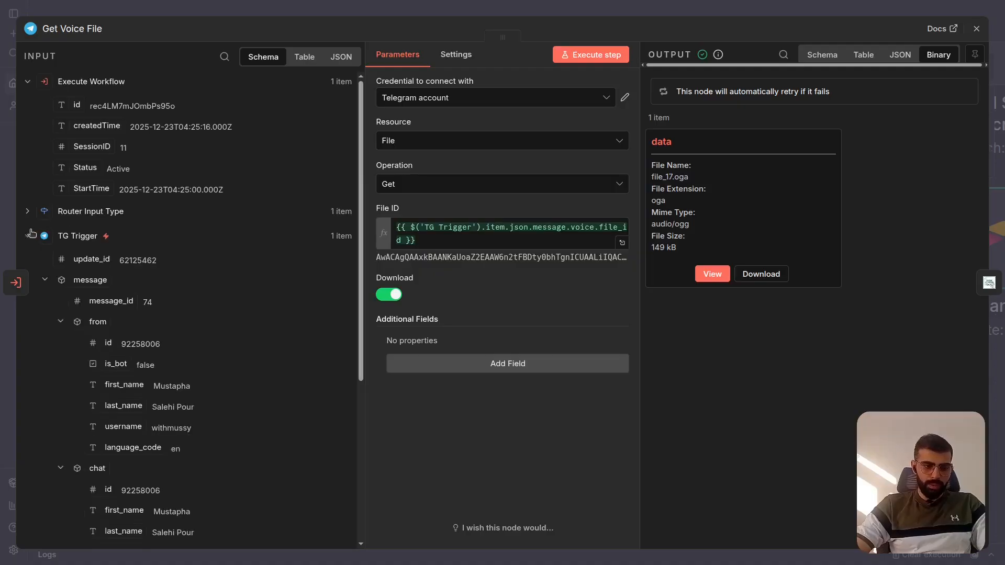
{"action": "scroll", "coordinate": [160, 287], "scroll_direction": "down", "scroll_amount": 5}
{"action": "scroll", "coordinate": [160, 287], "scroll_direction": "up", "scroll_amount": 7}
{"action": "scroll", "coordinate": [115, 283], "scroll_direction": "down", "scroll_amount": 2}
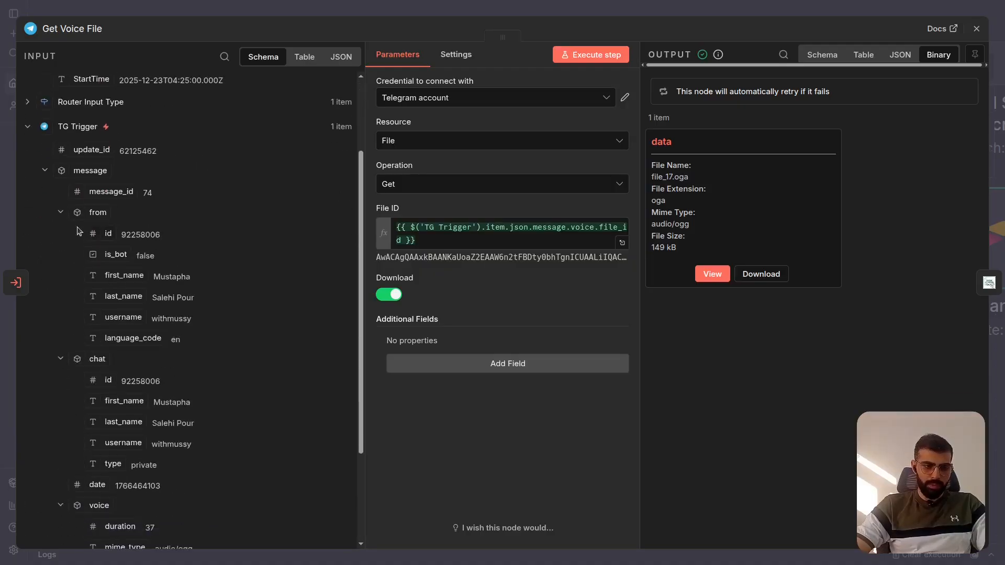
{"action": "left_click", "coordinate": [44, 170]}
{"action": "left_click", "coordinate": [45, 279]}
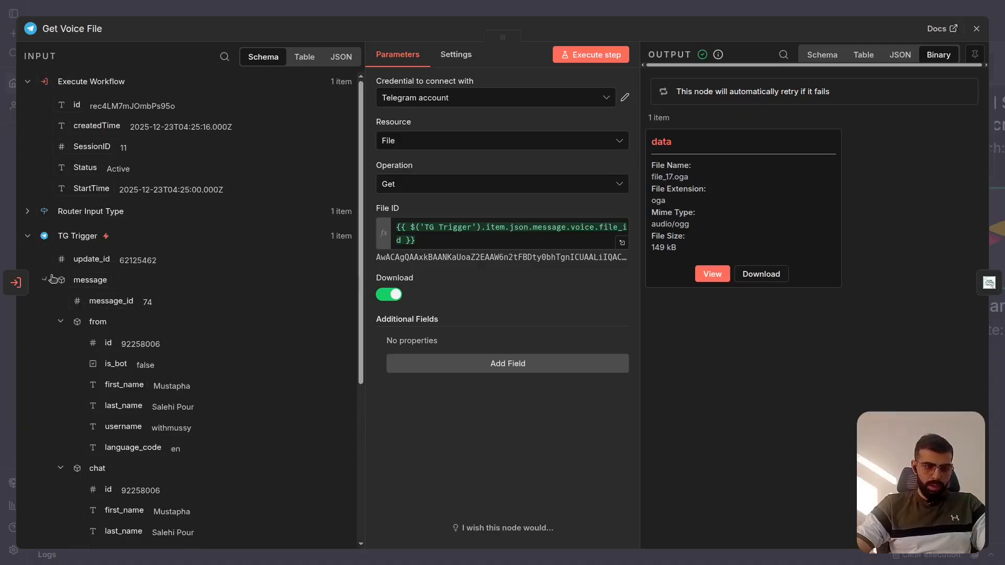
{"action": "left_click", "coordinate": [61, 322]}
{"action": "left_click", "coordinate": [60, 343]}
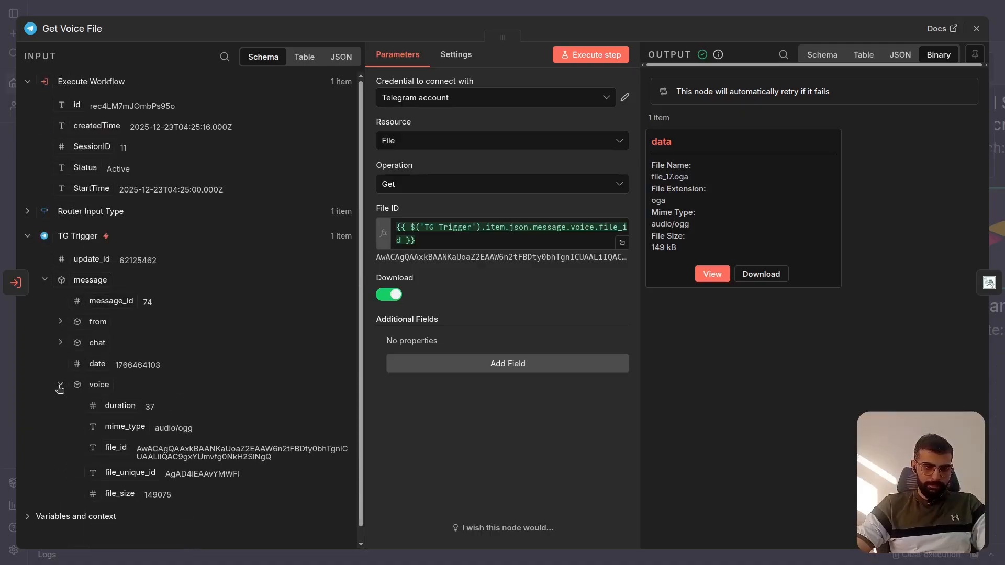
{"action": "left_click", "coordinate": [60, 385]}
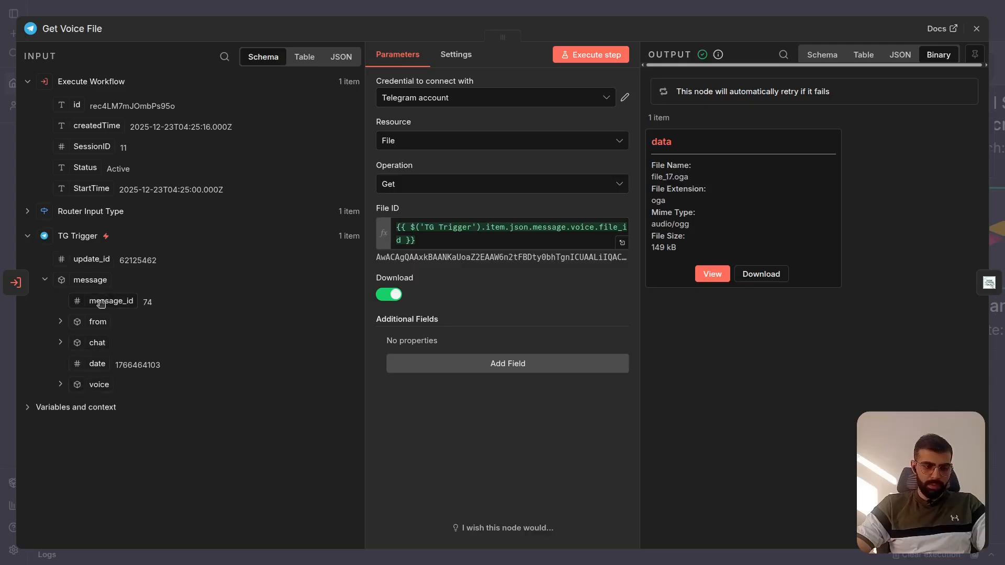
{"action": "left_click", "coordinate": [61, 385]}
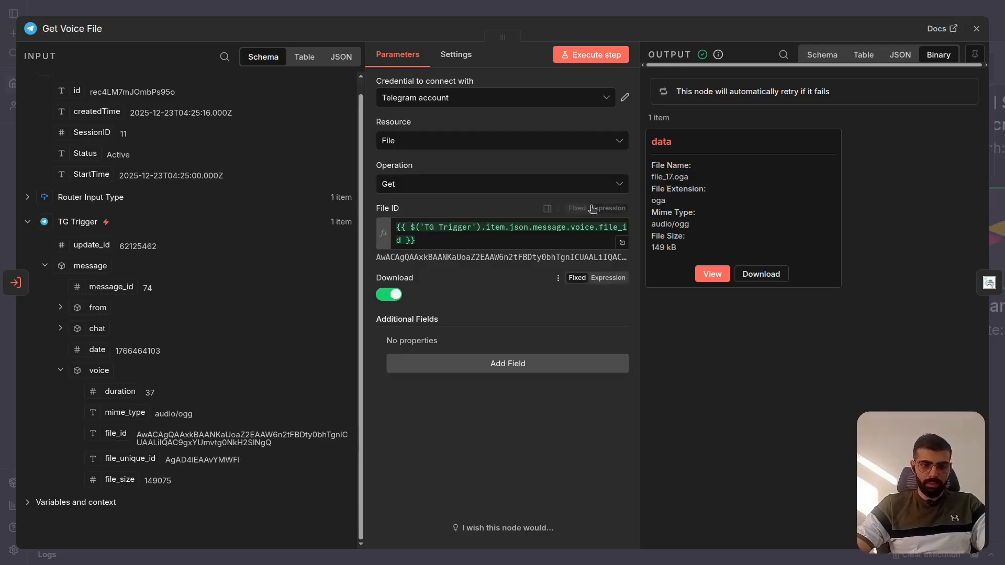
- Preview the downloaded voice file by playing and pausing it in Get Voice File's binary output, and close the node
{"action": "left_click", "coordinate": [715, 277]}
{"action": "left_click", "coordinate": [734, 115]}
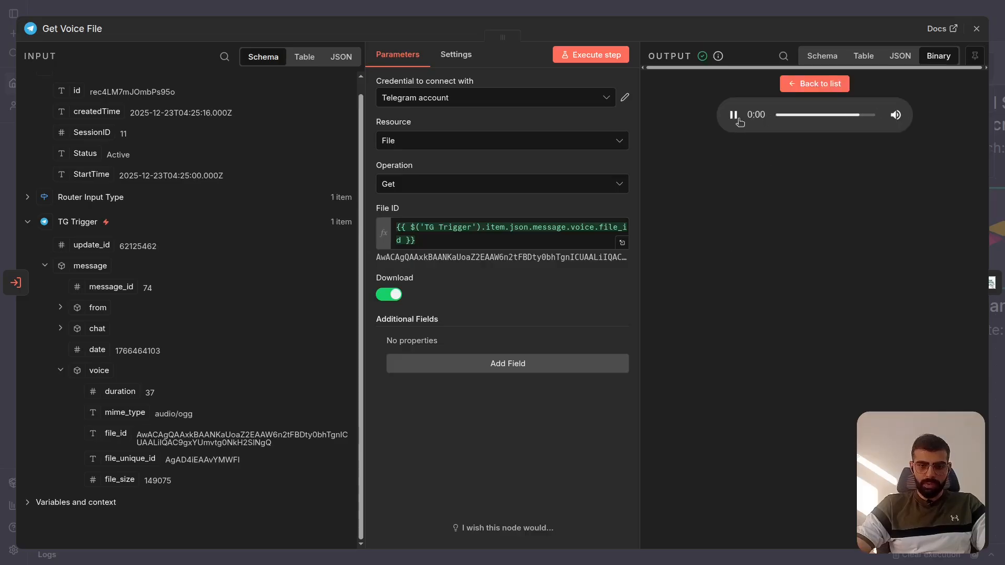
{"action": "left_click", "coordinate": [737, 118]}
{"action": "left_click", "coordinate": [806, 84]}
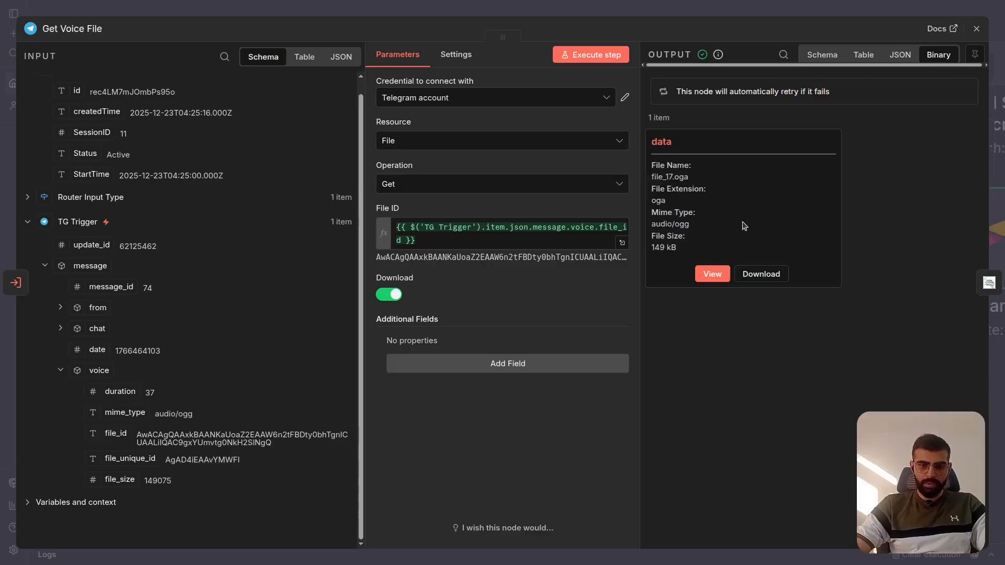
{"action": "left_click", "coordinate": [775, 12]}
- Examine the part of the voice branch from Get Voice File through Transcribe Voice to Save Transcription
{"action": "scroll", "coordinate": [593, 288], "scroll_direction": "right", "scroll_amount": 3}
{"action": "scroll", "coordinate": [594, 288], "scroll_direction": "up", "scroll_amount": 1}
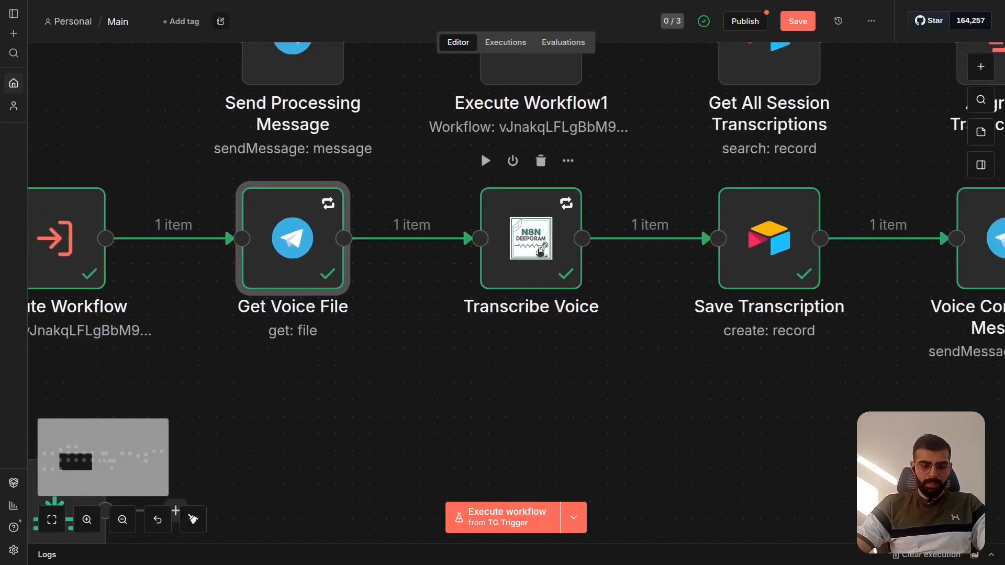
{"action": "scroll", "coordinate": [512, 363], "scroll_direction": "right", "scroll_amount": 1}
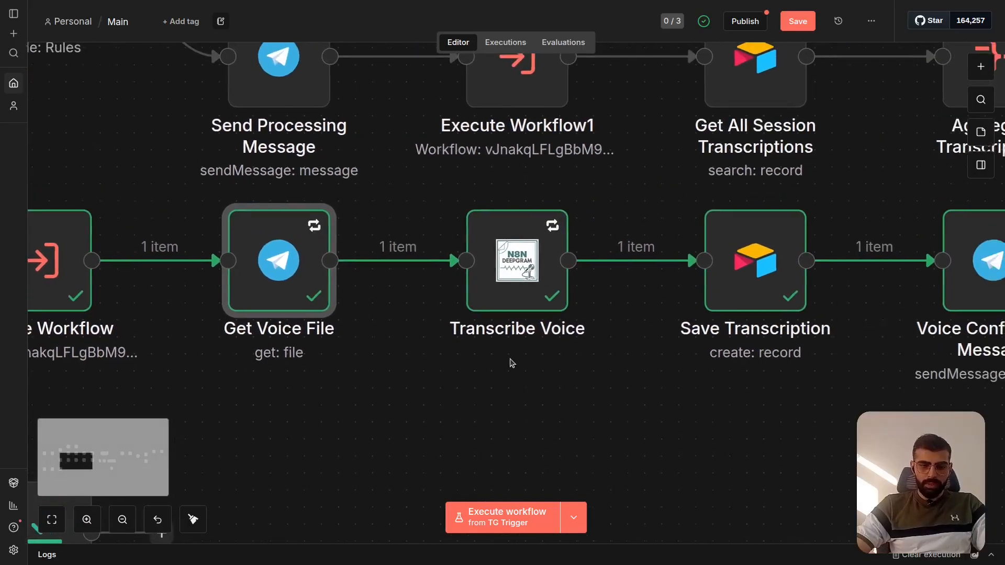
{"action": "scroll", "coordinate": [511, 363], "scroll_direction": "up", "scroll_amount": 1}
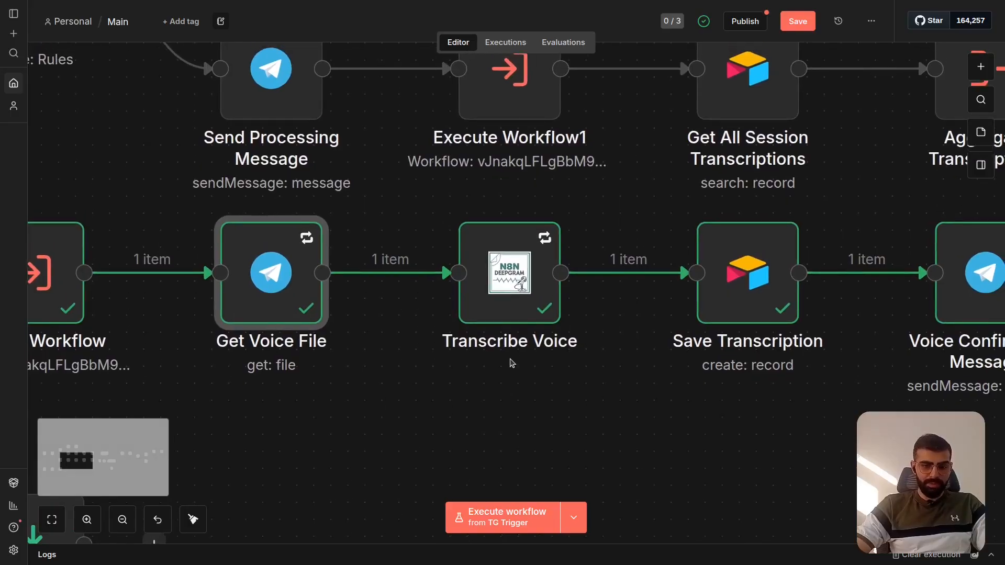
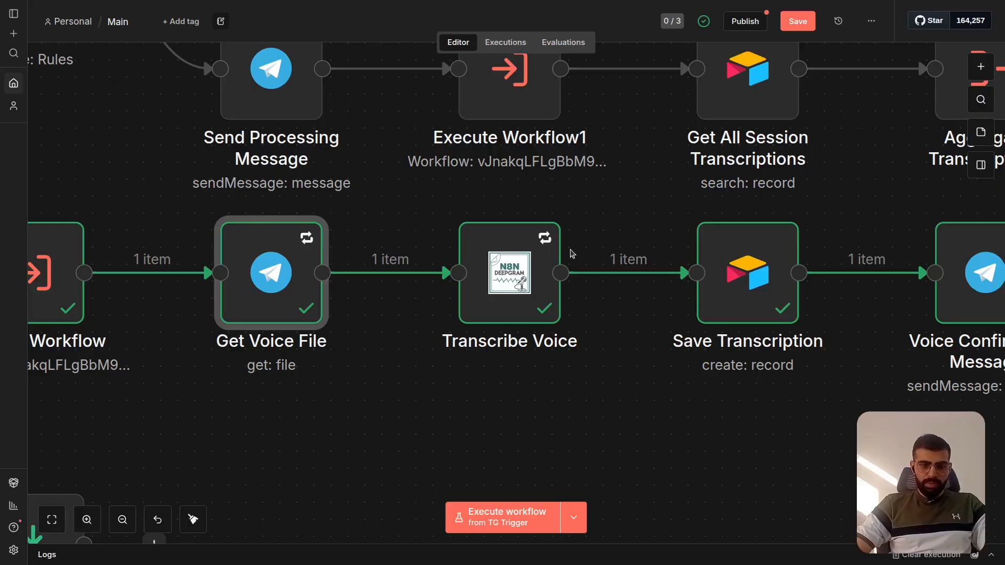
- Log in to Deepgram in a new browser tab, view the API key creation form without creating a key, and return to the n8n workflow
{"action": "key", "text": "ctrl+Tab"}
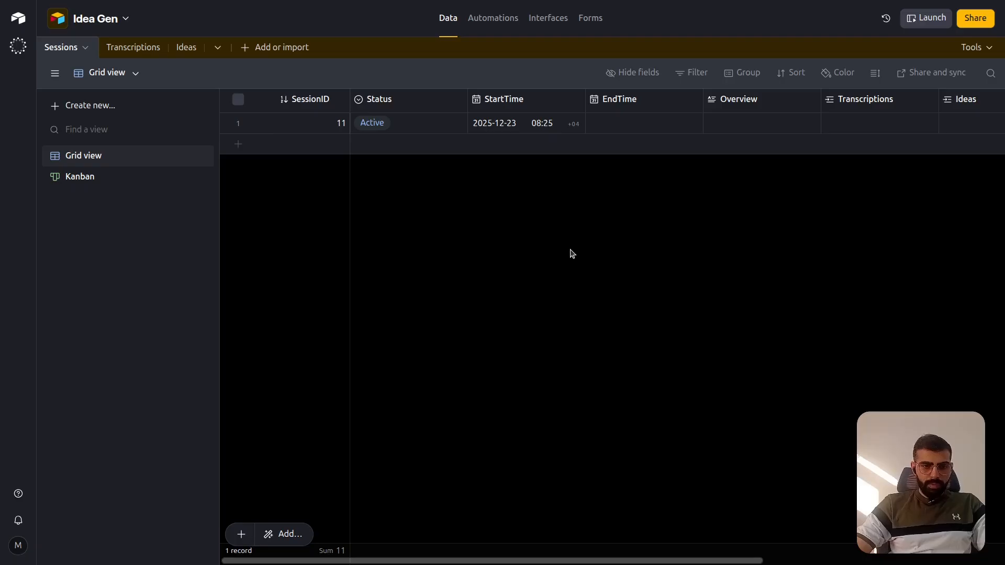
{"action": "key", "text": "ctrl+t"}
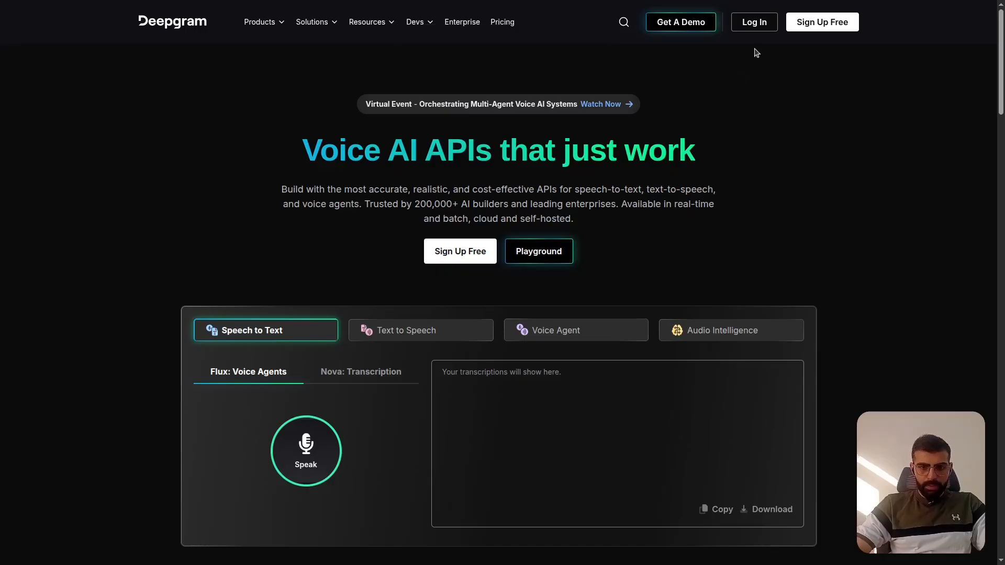
{"action": "left_click", "coordinate": [754, 22]}
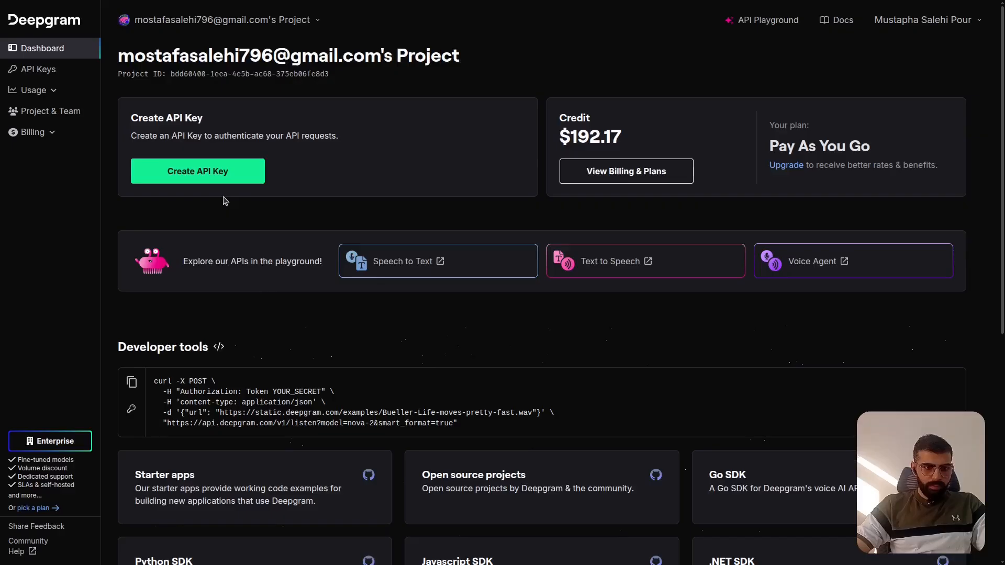
{"action": "left_click", "coordinate": [246, 177]}
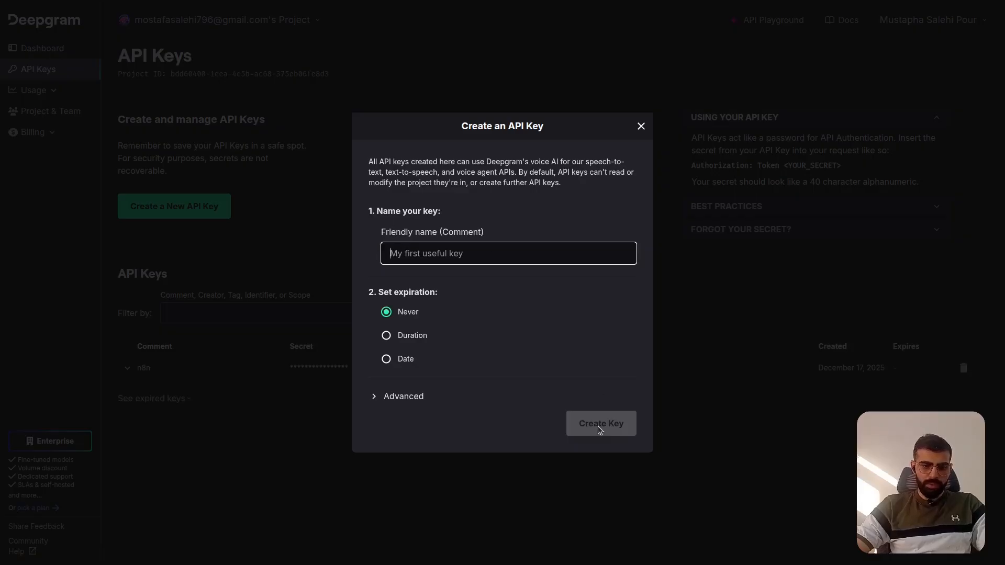
{"action": "left_click", "coordinate": [641, 127]}
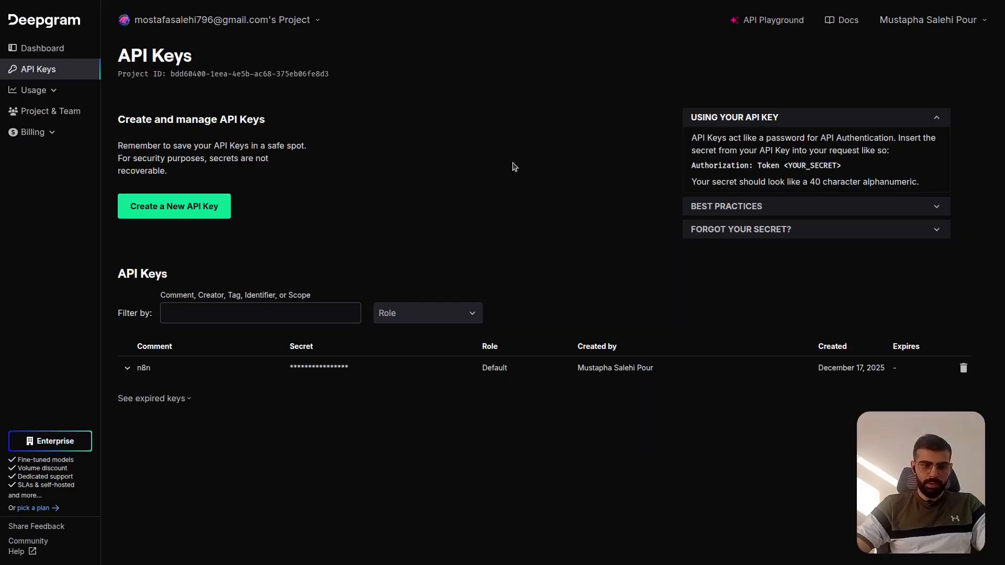
{"action": "key", "text": "ctrl+shift+Tab"}
{"action": "key", "text": "ctrl+shift+Tab"}
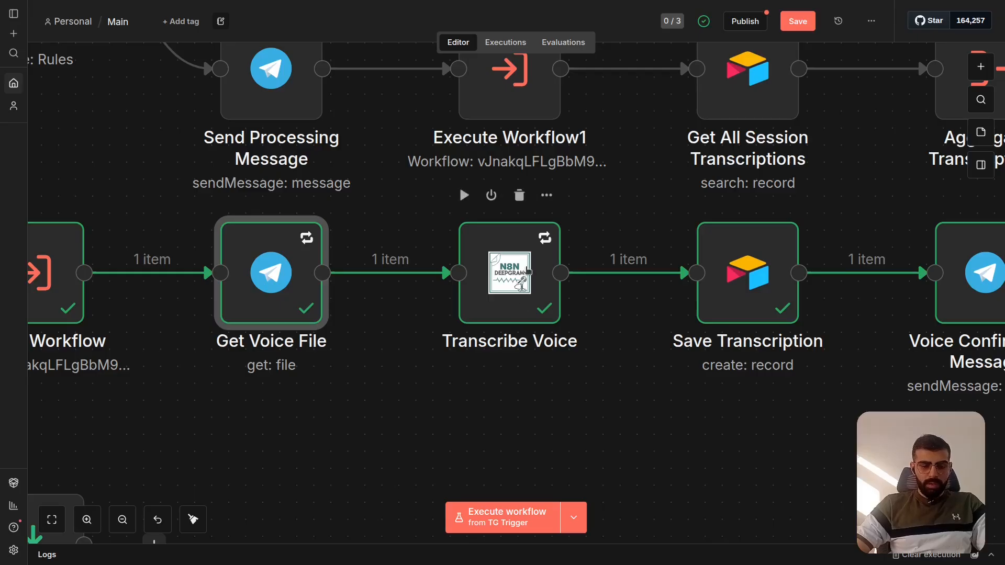
- Search the node library for "deepgram" and close it without adding a node
{"action": "mouse_move", "coordinate": [528, 271]}
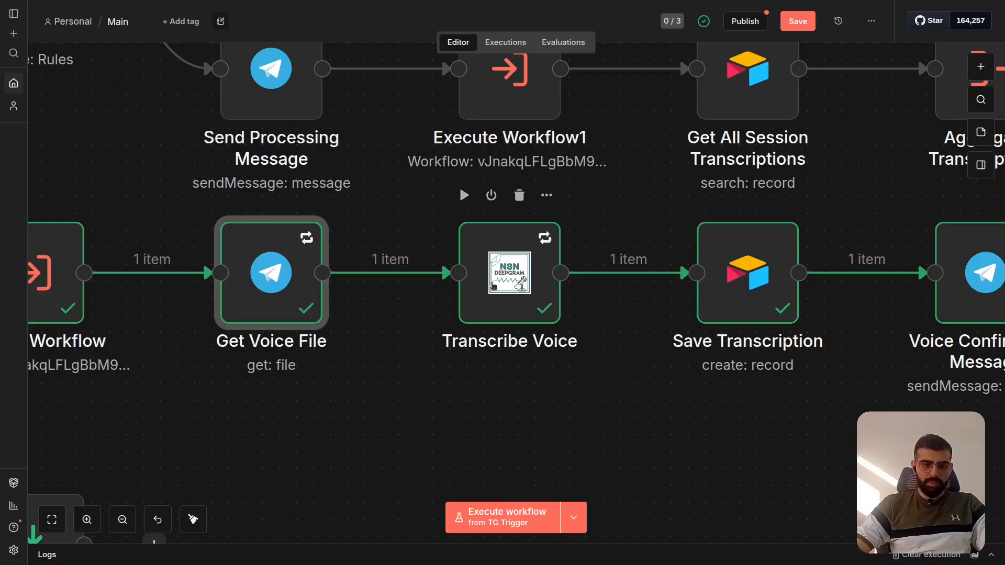
{"action": "left_click", "coordinate": [422, 393]}
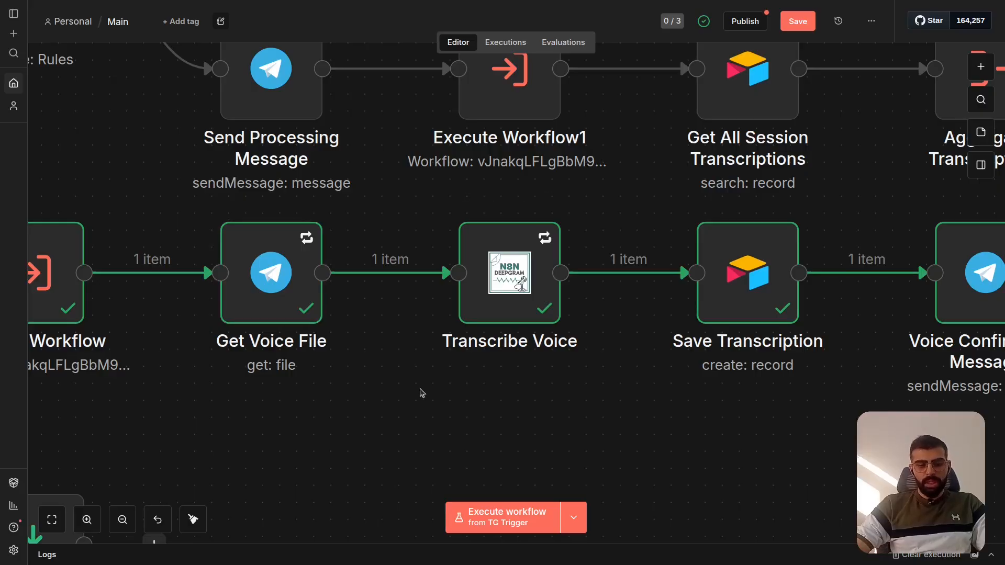
{"action": "left_click", "coordinate": [981, 67]}
{"action": "type", "text": "deepgram"}
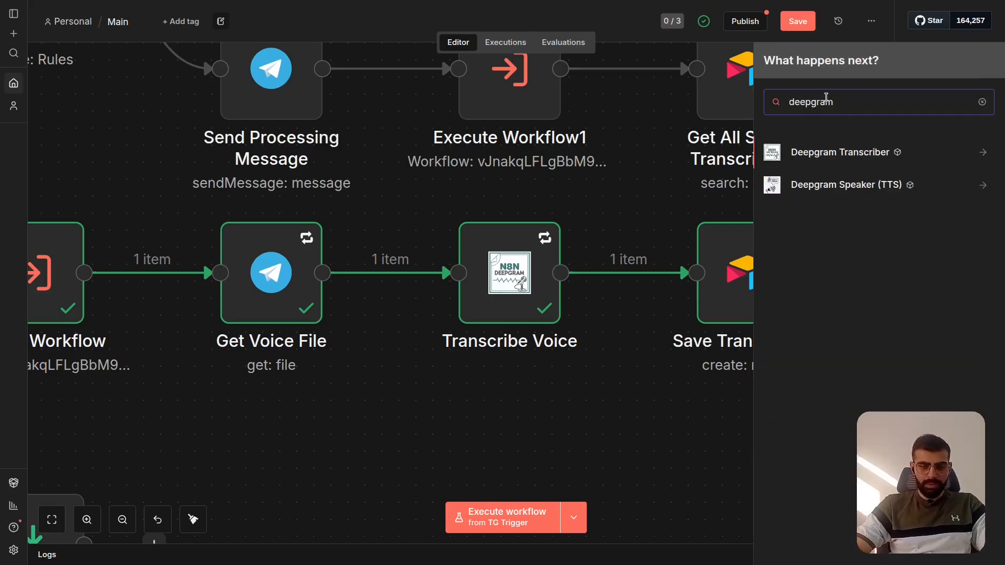
{"action": "left_click", "coordinate": [543, 425]}
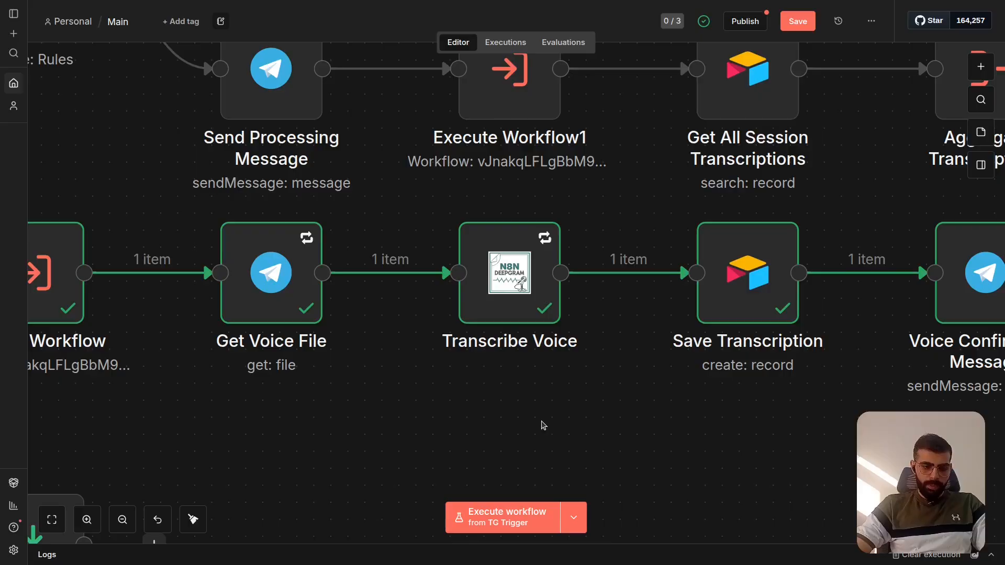
{"action": "key", "text": "Escape"}
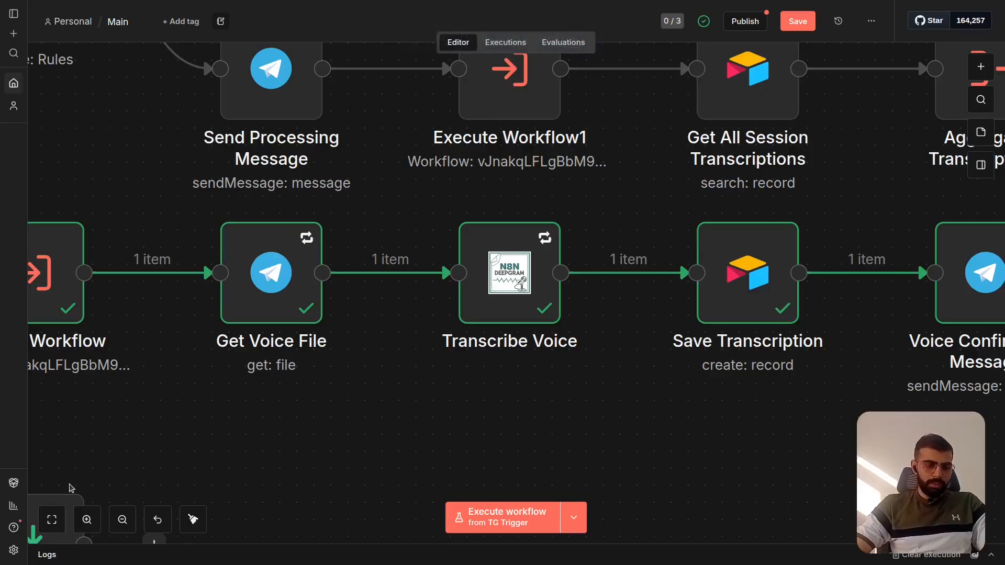
- Open the Community nodes settings, saving the Main workflow's changes before leaving
{"action": "left_click", "coordinate": [14, 549]}
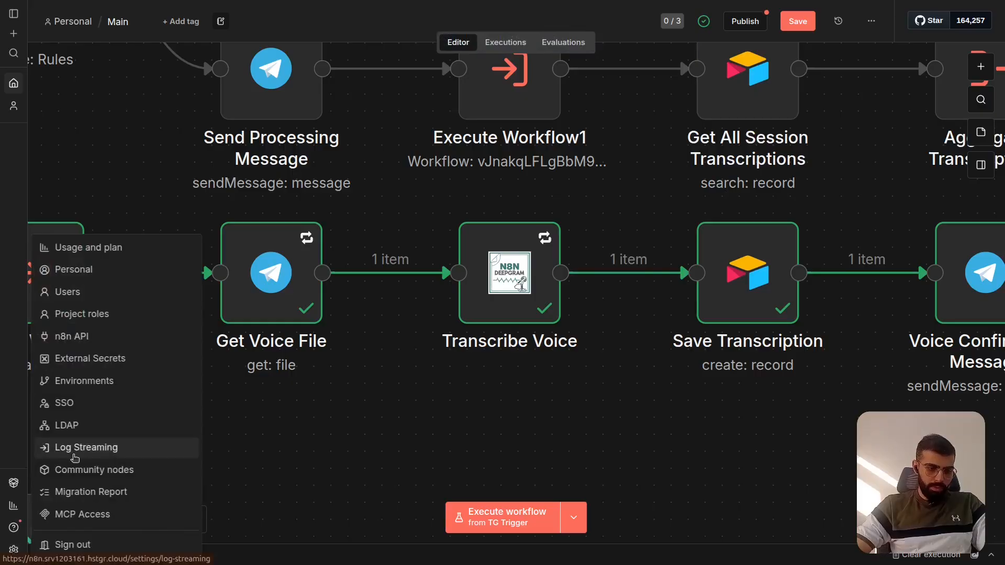
{"action": "left_click", "coordinate": [114, 470]}
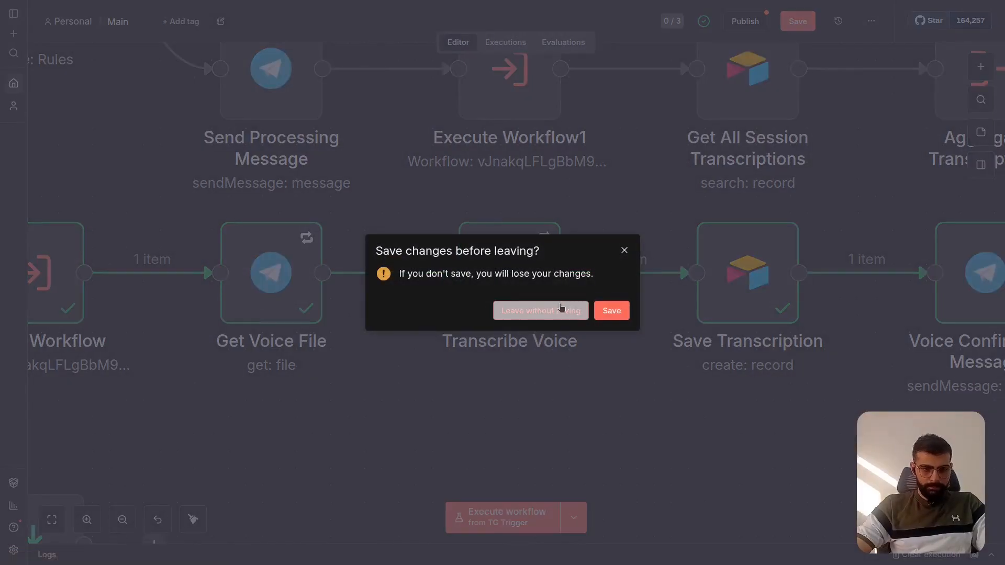
{"action": "left_click", "coordinate": [612, 311]}
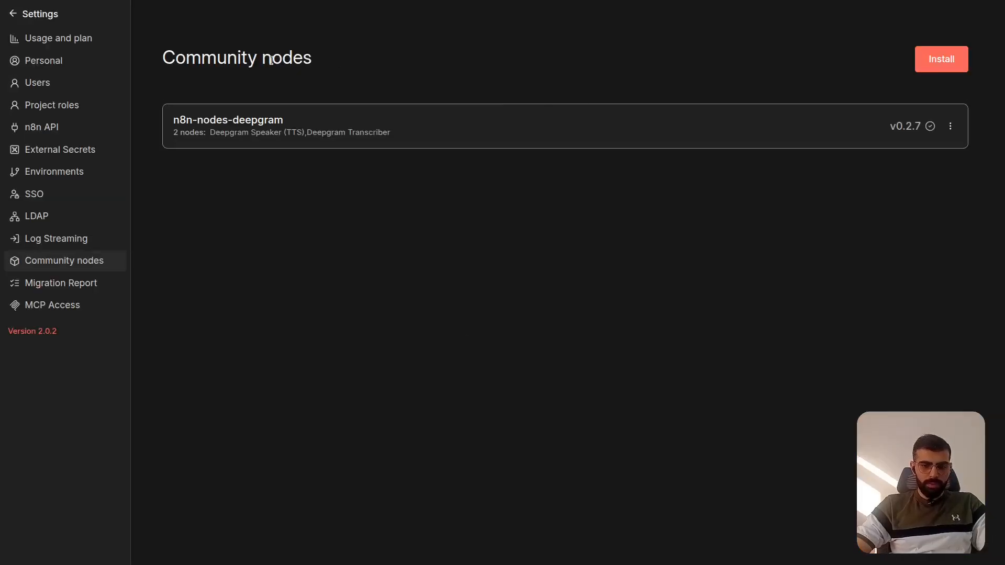
- Fill in the community node installation form with package n8n-nodes-deepgram, accept the risk statement, and close it without installing
{"action": "left_click", "coordinate": [937, 62]}
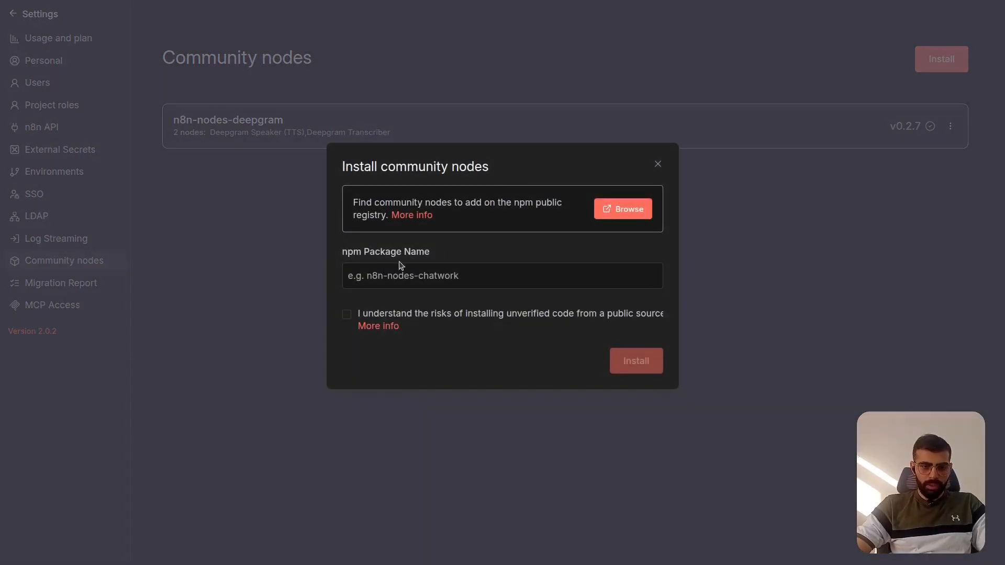
{"action": "type", "text": "n8n-nodes-deepgram"}
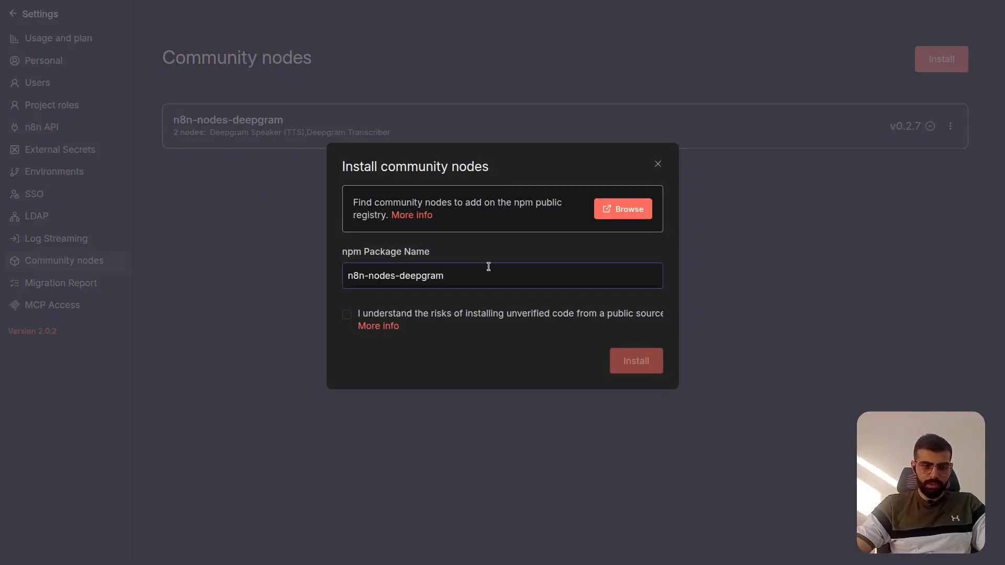
{"action": "left_click", "coordinate": [347, 314]}
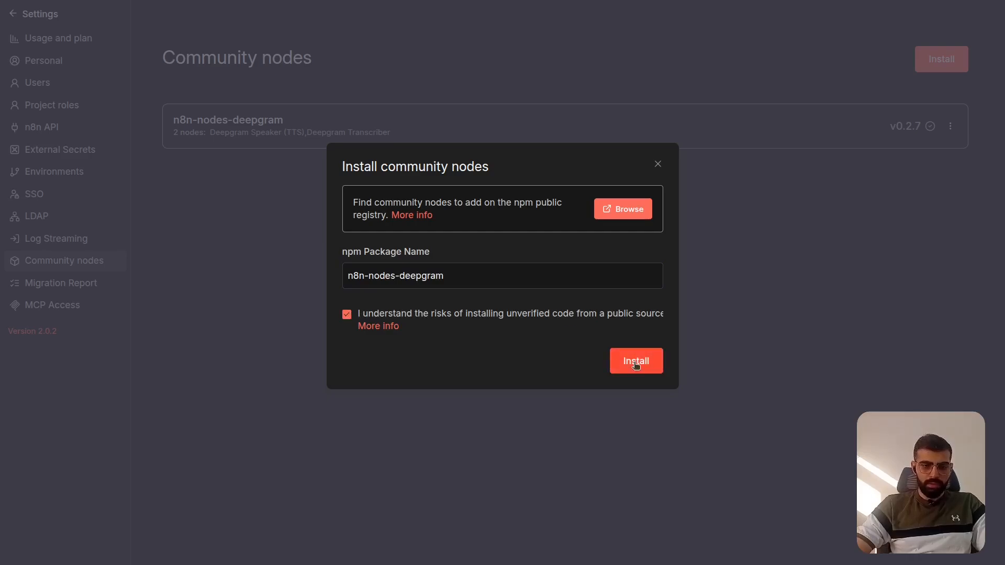
{"action": "left_click", "coordinate": [658, 164]}
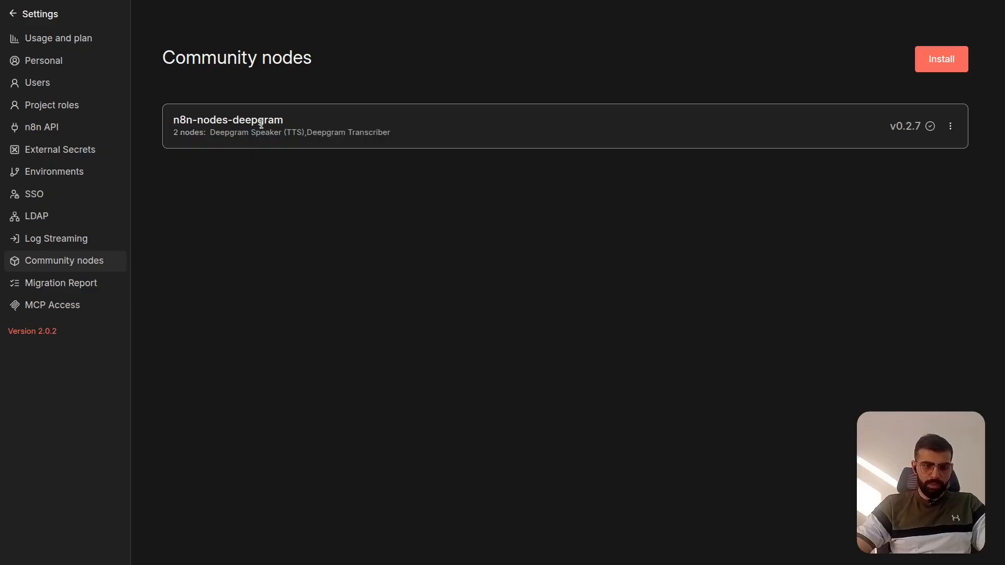
- Return to the Main workflow and copy execution ID#158 from Dec 23, 08:31:14 into the editor, unpinning the TG Trigger data
{"action": "left_click", "coordinate": [73, 27]}
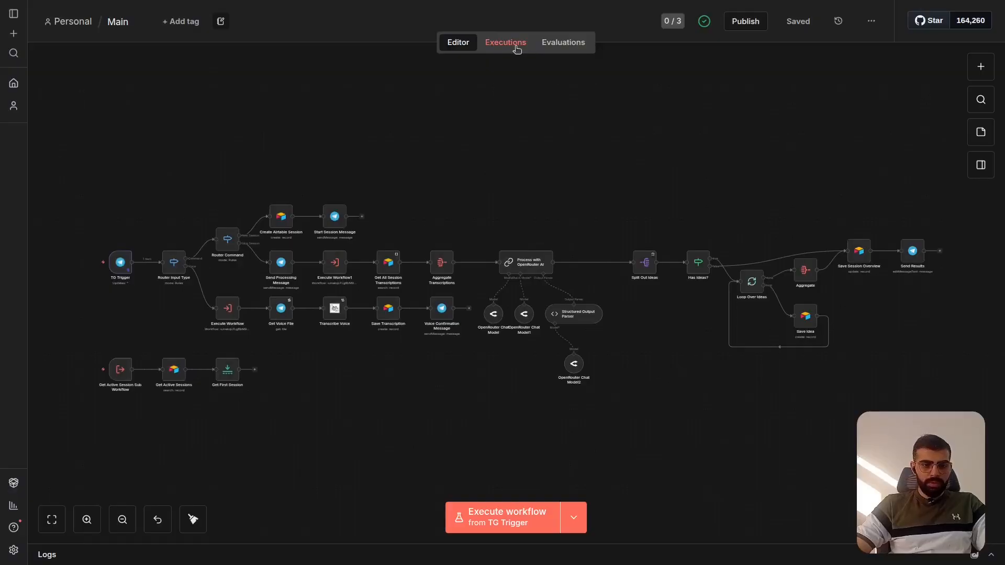
{"action": "left_click", "coordinate": [516, 44]}
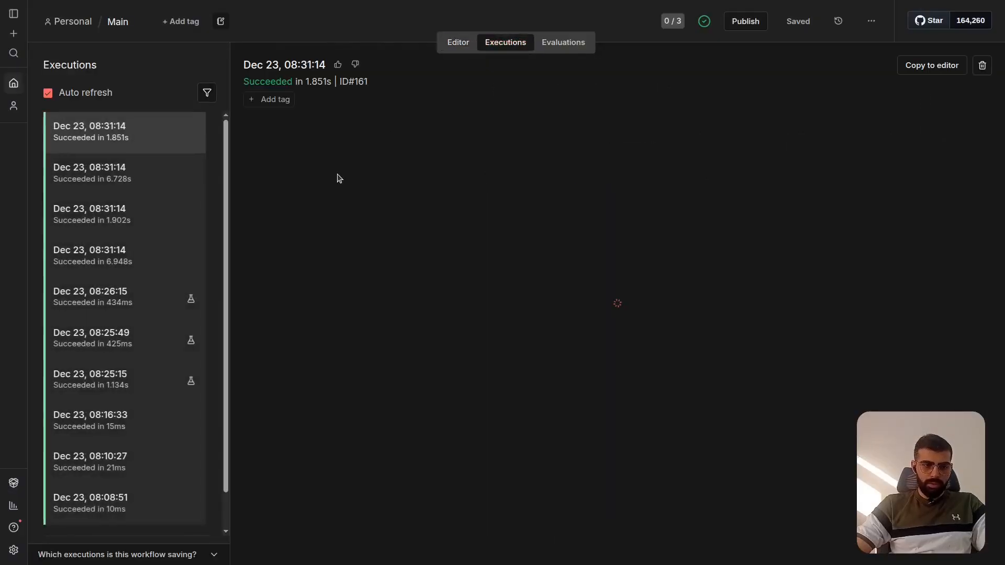
{"action": "left_click", "coordinate": [189, 254]}
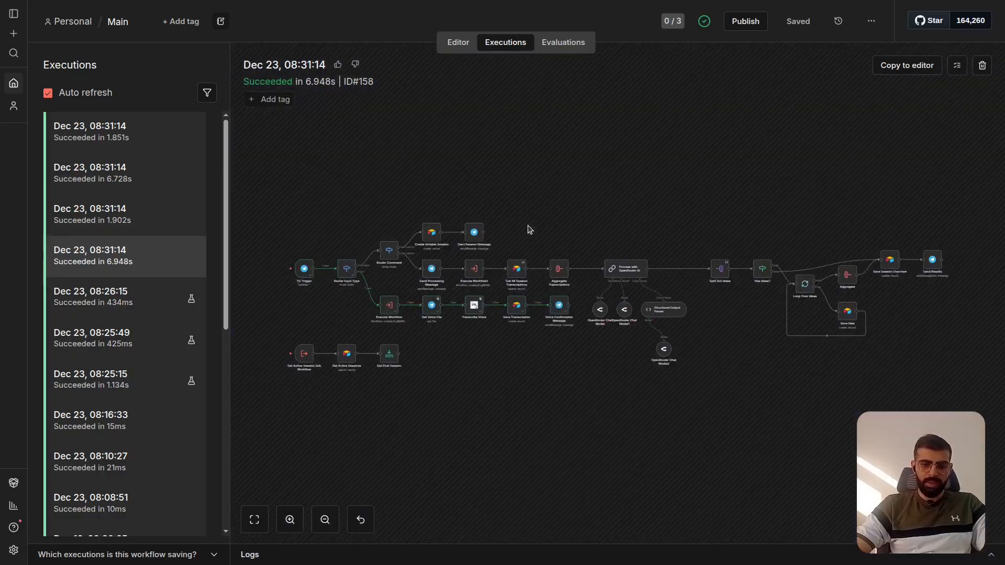
{"action": "left_click", "coordinate": [922, 66]}
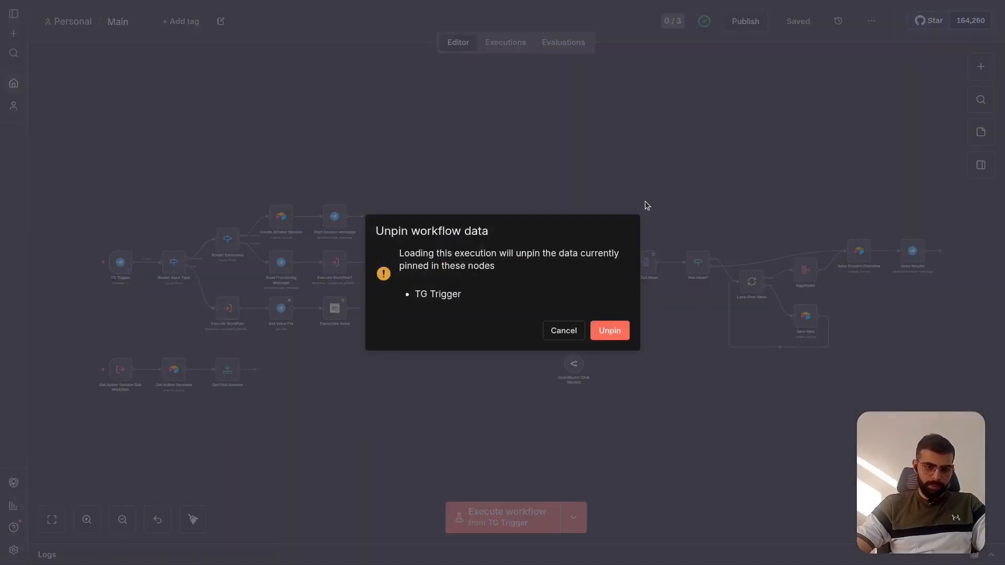
{"action": "left_click", "coordinate": [610, 331]}
- Delete the connection between Get Voice File and Transcribe with Deepgram
{"action": "scroll", "coordinate": [370, 331], "scroll_direction": "up", "scroll_amount": 5}
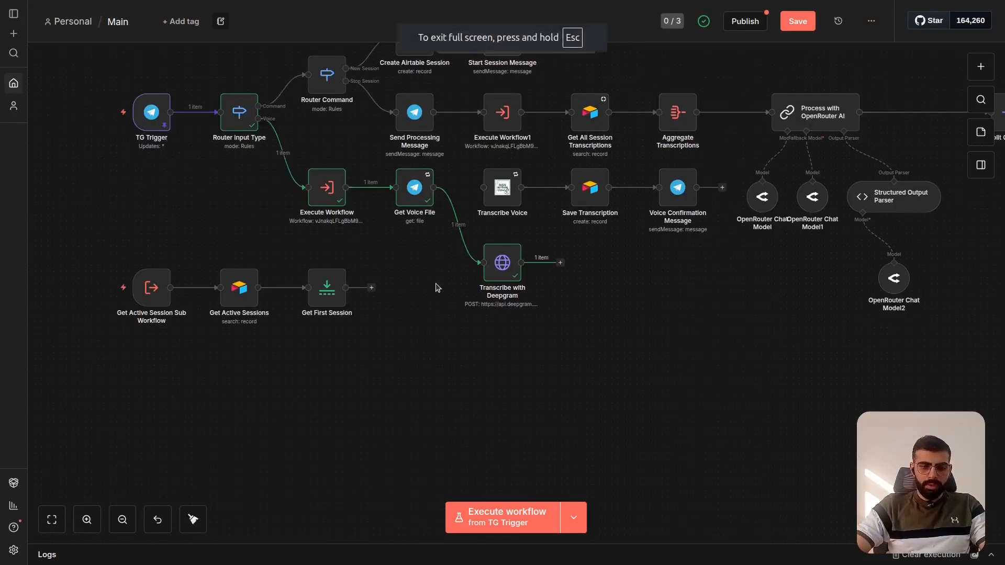
{"action": "scroll", "coordinate": [437, 286], "scroll_direction": "up", "scroll_amount": 2}
{"action": "scroll", "coordinate": [436, 285], "scroll_direction": "up", "scroll_amount": 5}
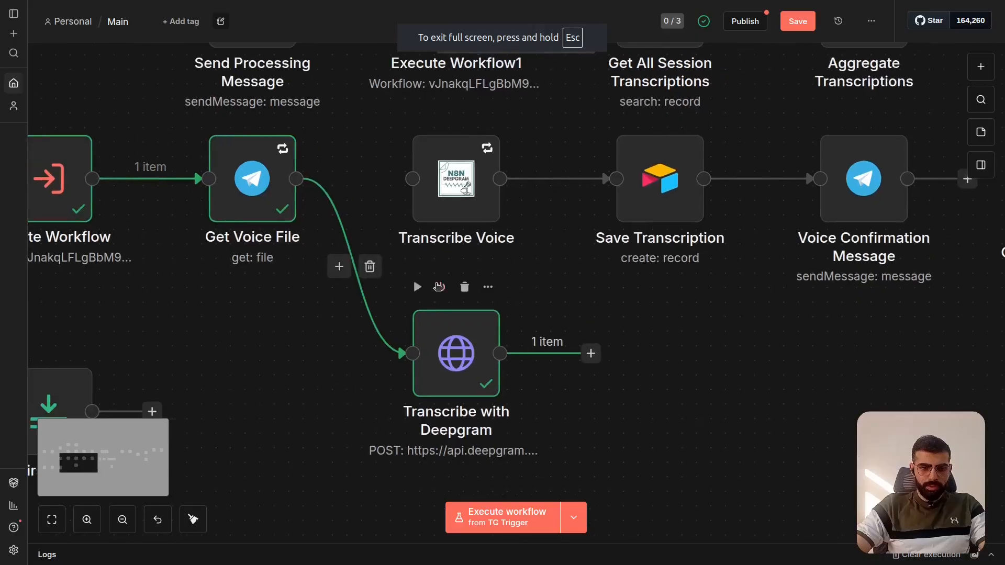
{"action": "mouse_move", "coordinate": [370, 272]}
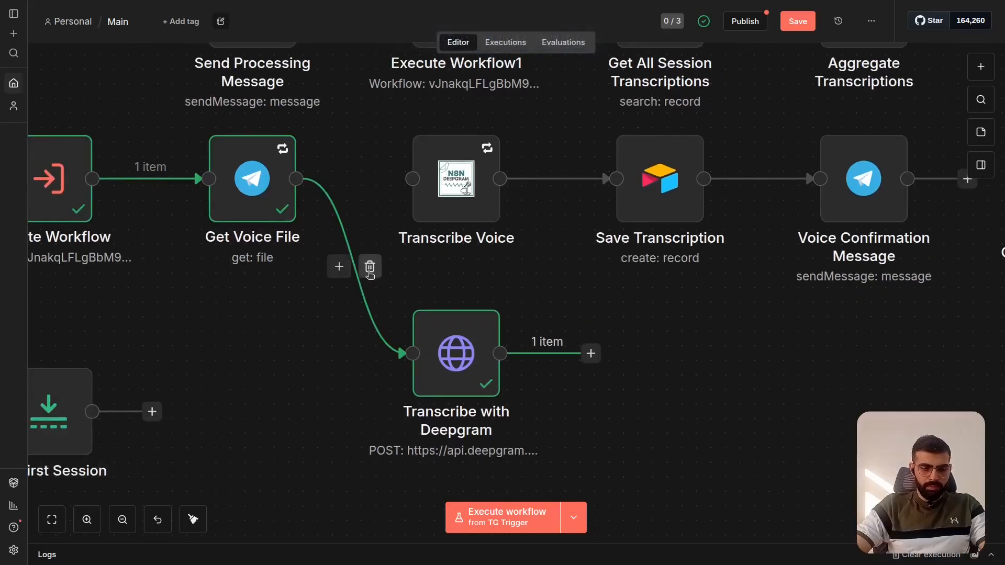
{"action": "left_click", "coordinate": [369, 267]}
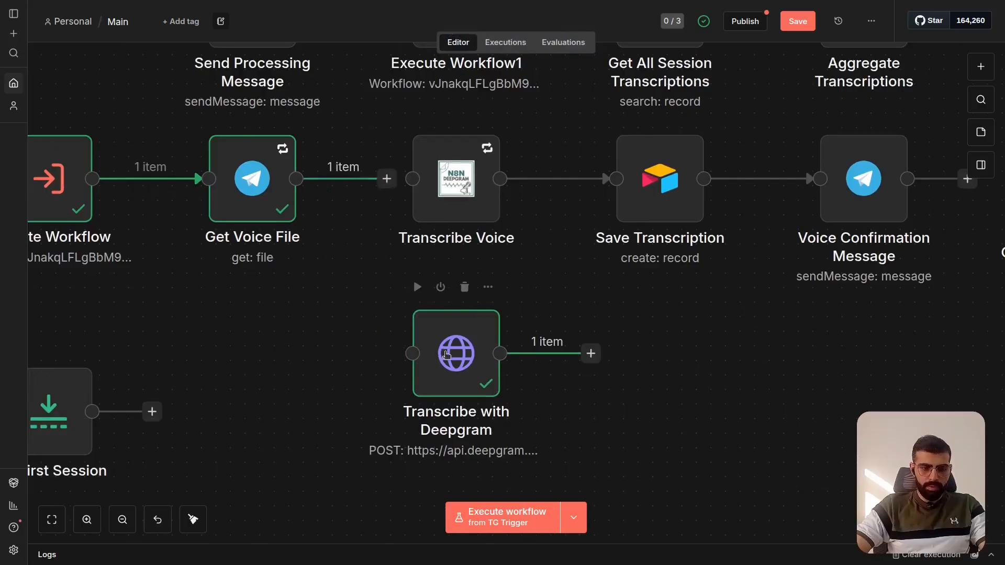
- Review the Transcribe with Deepgram request's method, URL, headers and binary body settings alongside its output, and close the node
{"action": "left_click", "coordinate": [450, 356]}
{"action": "double_click", "coordinate": [451, 356]}
{"action": "scroll", "coordinate": [515, 281], "scroll_direction": "down", "scroll_amount": 3}
{"action": "scroll", "coordinate": [516, 280], "scroll_direction": "up", "scroll_amount": 3}
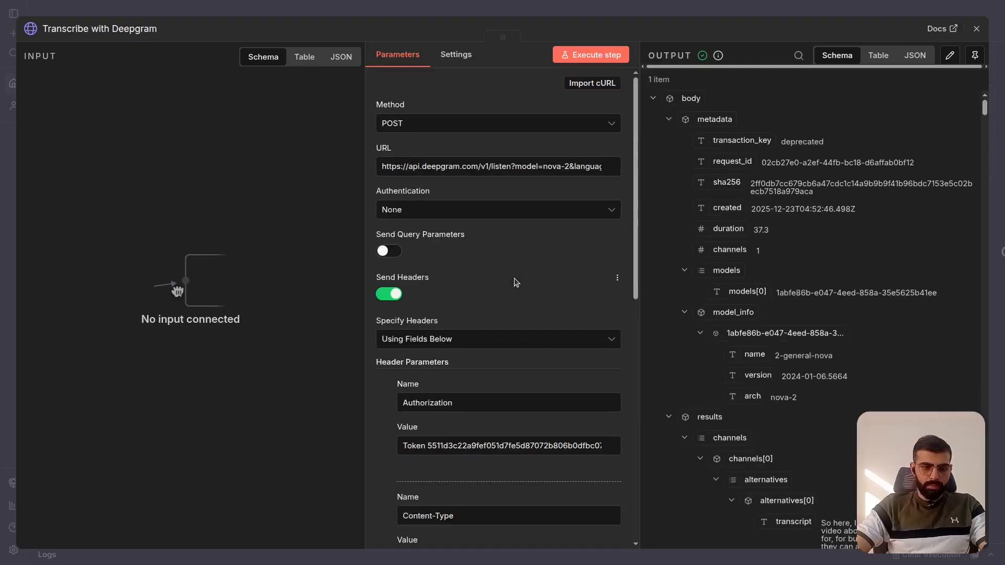
{"action": "scroll", "coordinate": [515, 282], "scroll_direction": "down", "scroll_amount": 2}
{"action": "scroll", "coordinate": [515, 282], "scroll_direction": "up", "scroll_amount": 2}
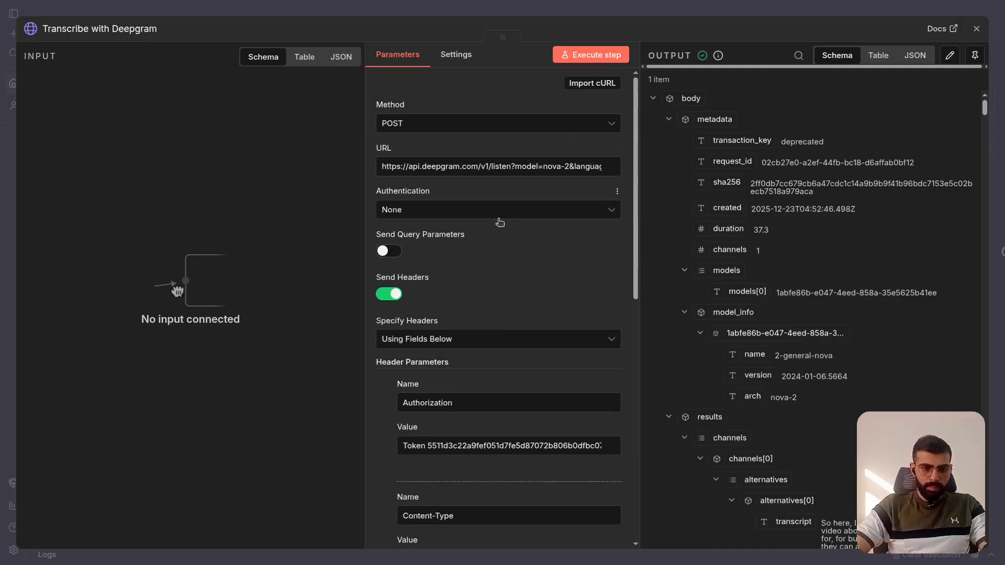
{"action": "scroll", "coordinate": [500, 222], "scroll_direction": "down", "scroll_amount": 2}
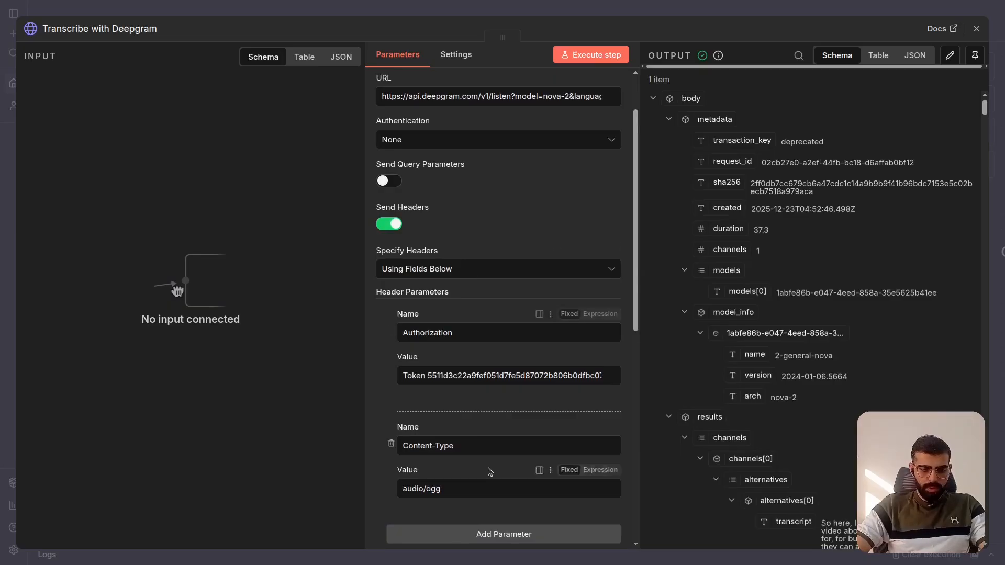
{"action": "scroll", "coordinate": [469, 336], "scroll_direction": "down", "scroll_amount": 2}
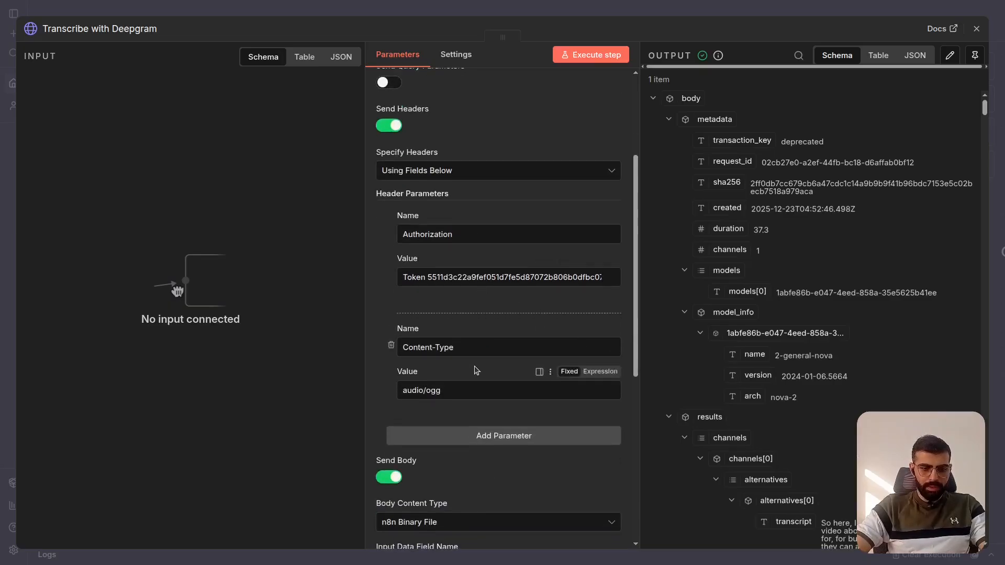
{"action": "scroll", "coordinate": [476, 336], "scroll_direction": "down", "scroll_amount": 7}
{"action": "scroll", "coordinate": [474, 366], "scroll_direction": "up", "scroll_amount": 10}
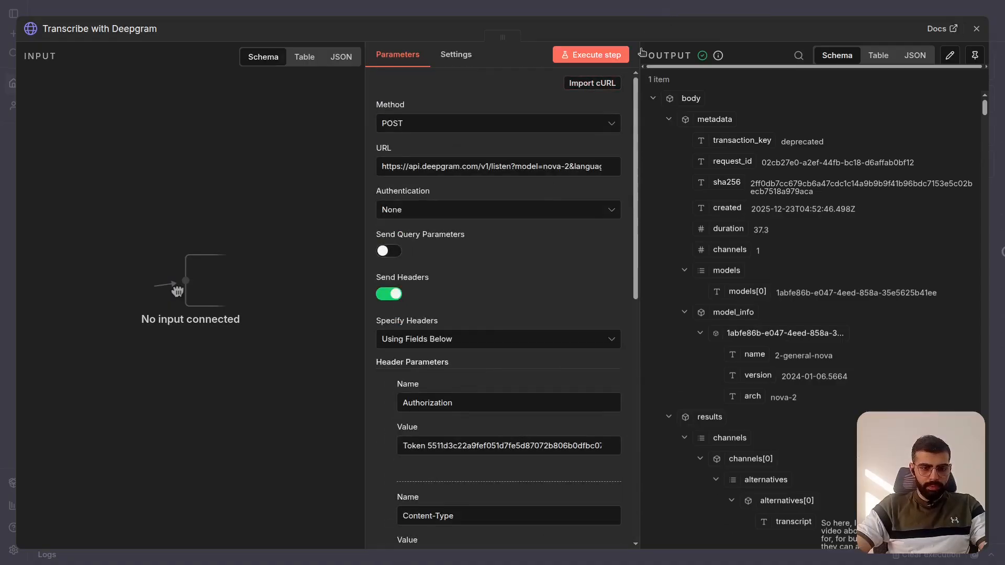
{"action": "left_click", "coordinate": [670, 15]}
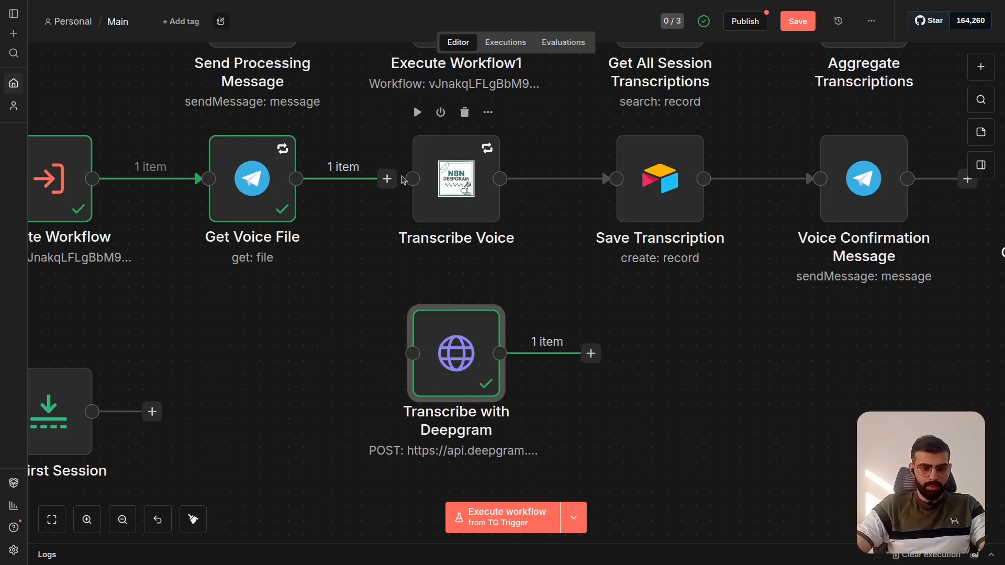
- Connect Get Voice File's output to the Transcribe Voice node's input
{"action": "left_click_drag", "start_coordinate": [296, 178], "coordinate": [413, 180]}
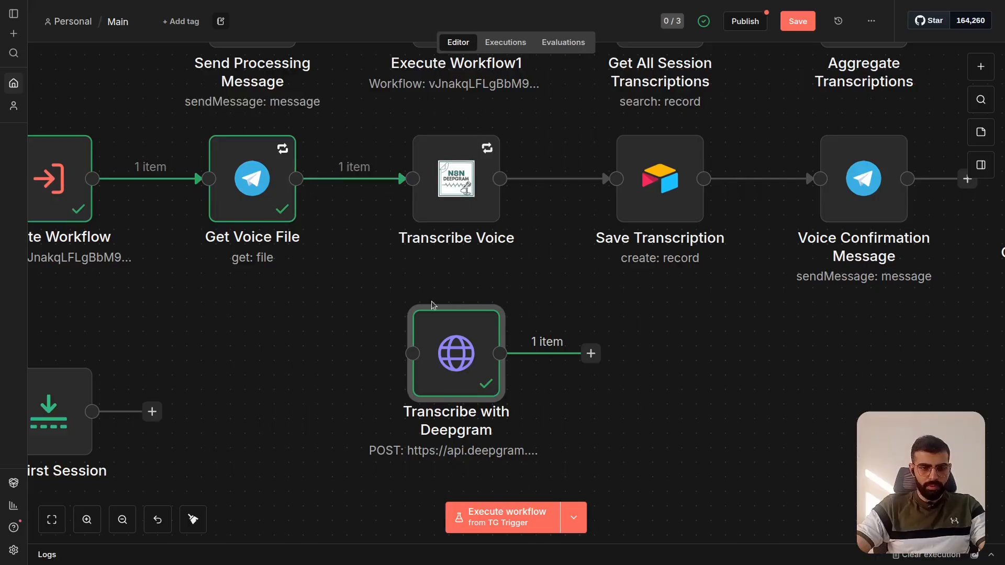
{"action": "left_click", "coordinate": [323, 332]}
{"action": "mouse_move", "coordinate": [484, 170]}
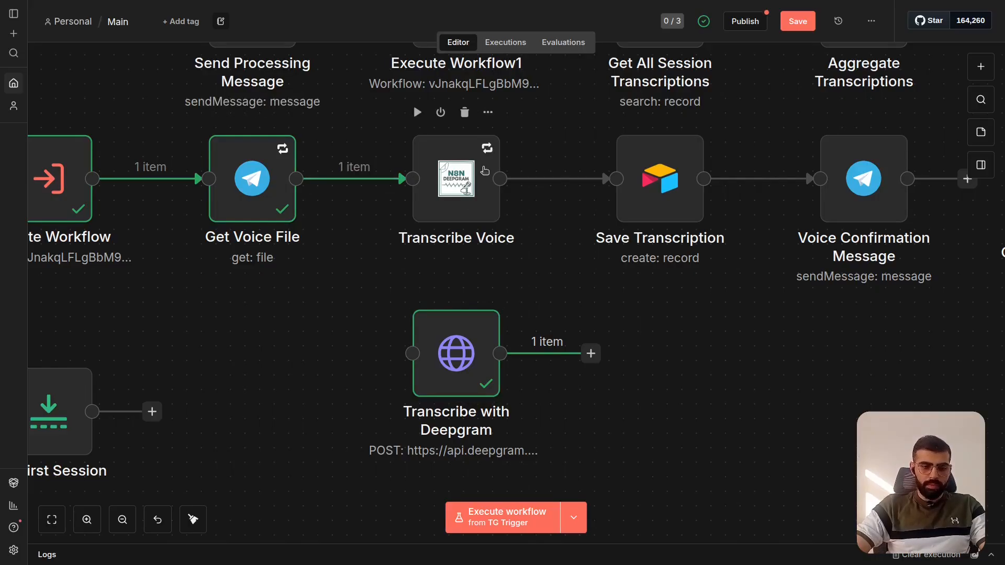
{"action": "mouse_move", "coordinate": [451, 344]}
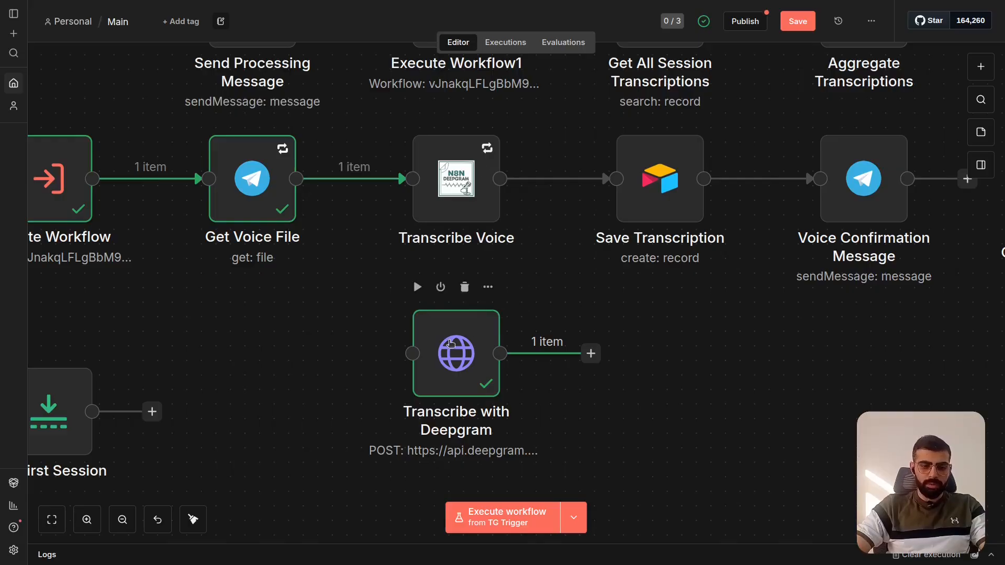
- Save the Main workflow and execute the Transcribe Voice node
{"action": "mouse_move", "coordinate": [448, 343]}
{"action": "left_mouse_down"}
{"action": "mouse_move", "coordinate": [444, 324]}
{"action": "mouse_move", "coordinate": [444, 338]}
{"action": "left_mouse_up"}
{"action": "left_click", "coordinate": [576, 325]}
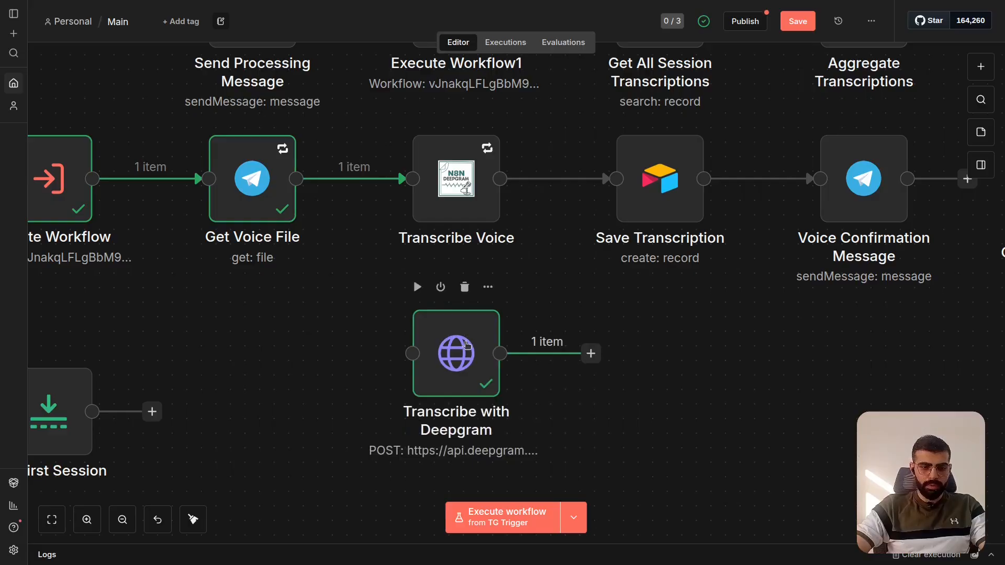
{"action": "key", "text": "ctrl+s"}
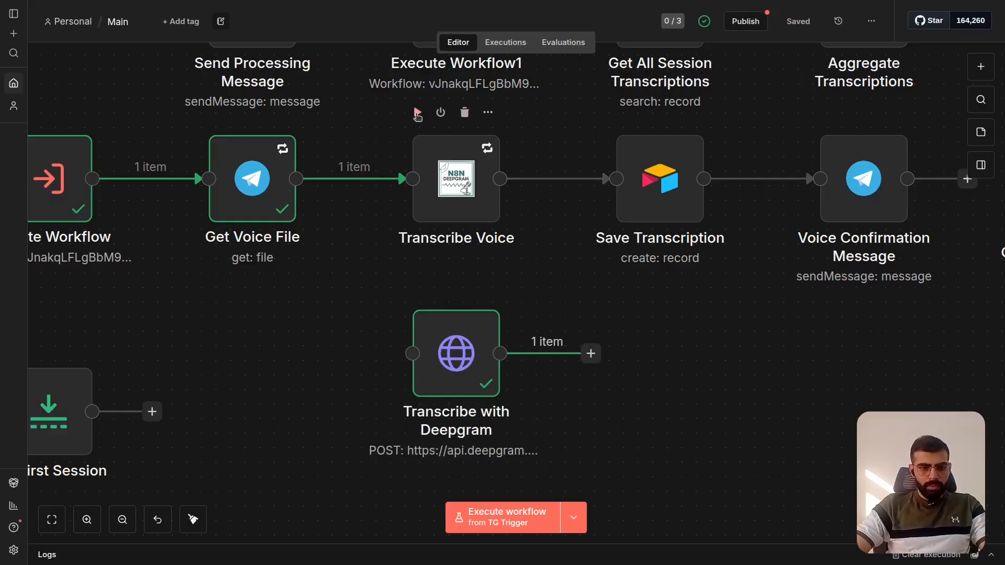
{"action": "left_click", "coordinate": [417, 112]}
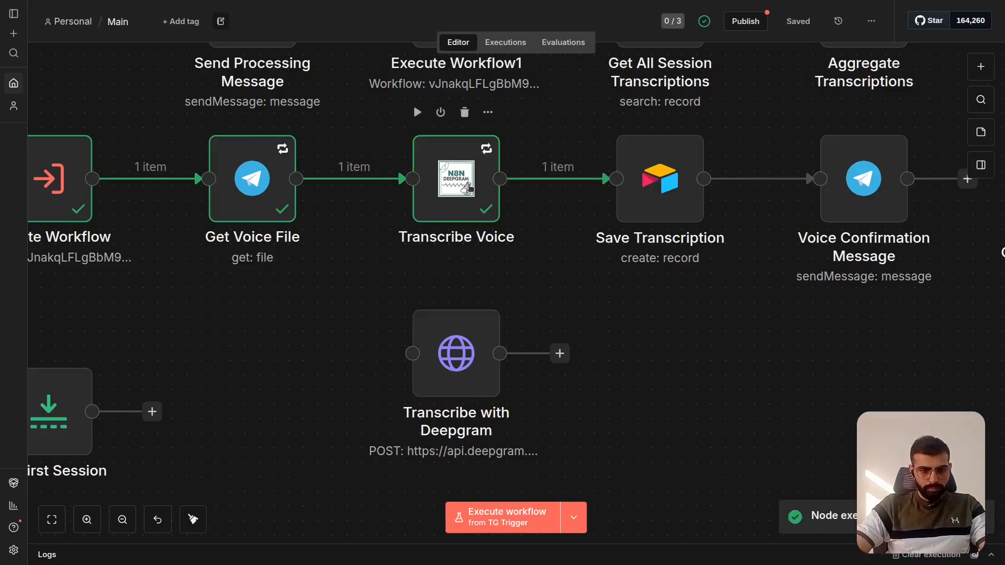
- Review the Transcribe Voice node's Deepgram settings and output transcript, and close the node
{"action": "left_click", "coordinate": [456, 181]}
{"action": "double_click", "coordinate": [456, 180]}
{"action": "scroll", "coordinate": [790, 270], "scroll_direction": "down", "scroll_amount": 10}
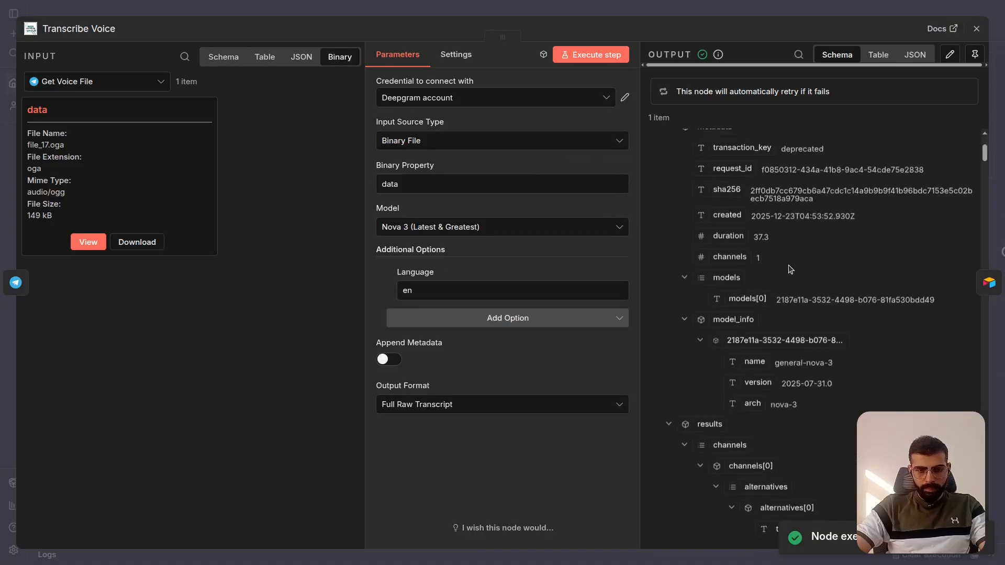
{"action": "scroll", "coordinate": [788, 266], "scroll_direction": "up", "scroll_amount": 1}
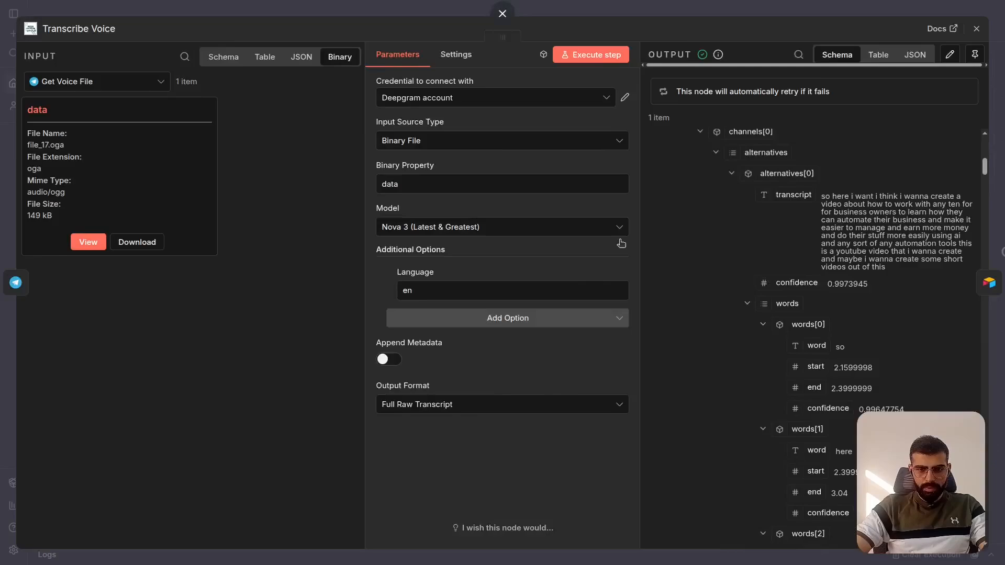
{"action": "left_click", "coordinate": [502, 10]}
- Review the Save Transcription node's Airtable base, table and the SessionID and TranscriptionText mappings, and close the node
{"action": "scroll", "coordinate": [507, 299], "scroll_direction": "right", "scroll_amount": 5}
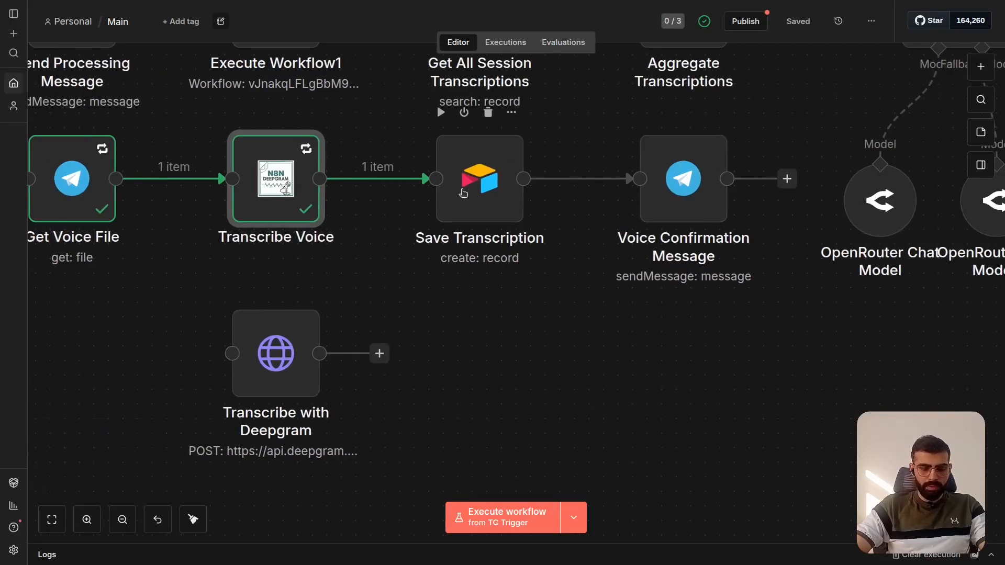
{"action": "scroll", "coordinate": [463, 193], "scroll_direction": "up", "scroll_amount": 1}
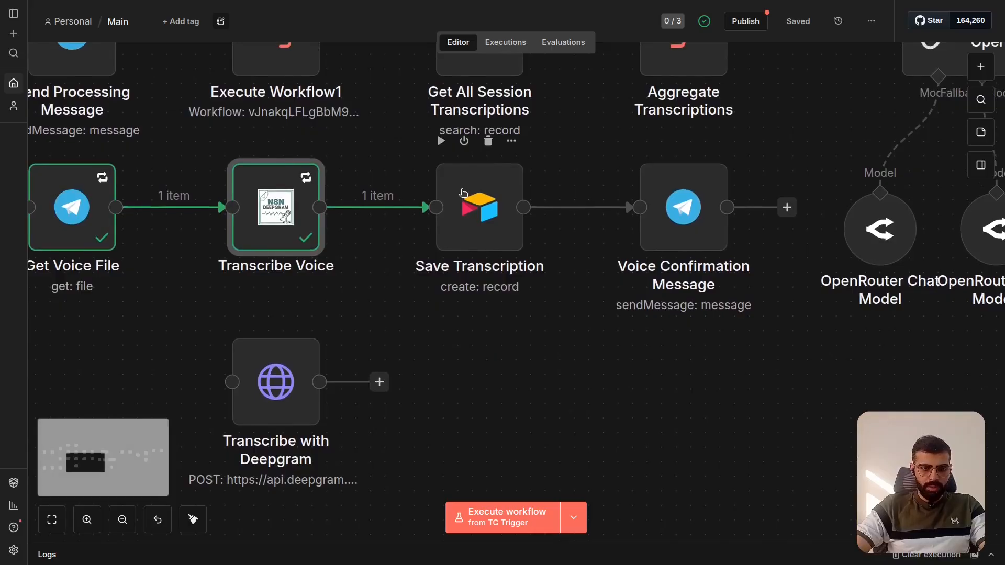
{"action": "double_click", "coordinate": [463, 193]}
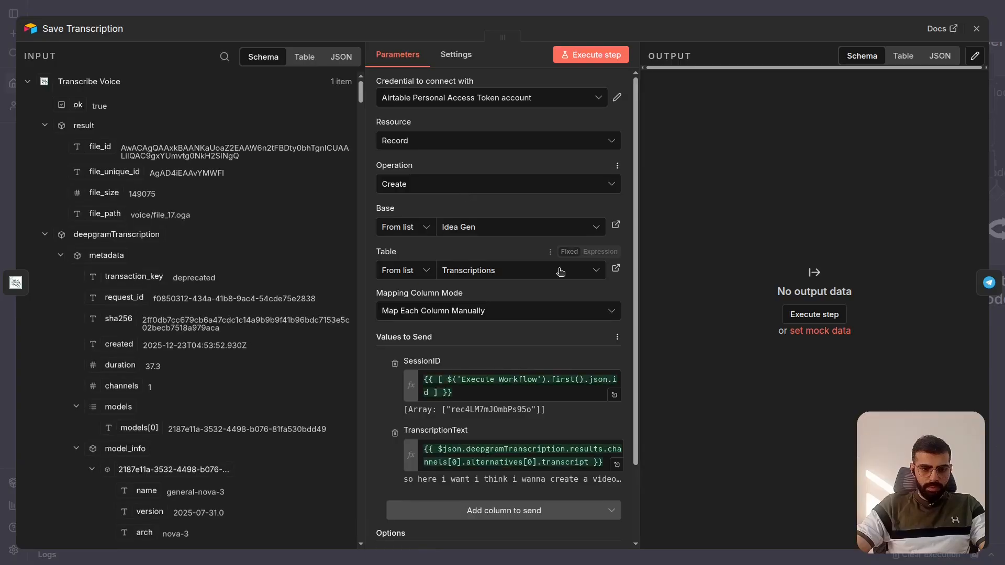
{"action": "scroll", "coordinate": [527, 284], "scroll_direction": "down", "scroll_amount": 3}
{"action": "left_click", "coordinate": [497, 298]}
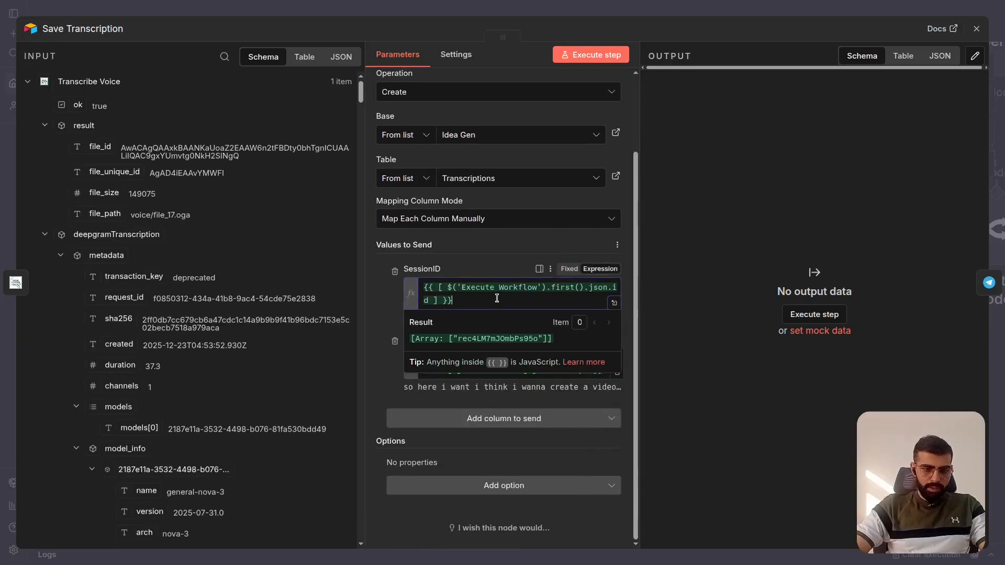
{"action": "left_click", "coordinate": [451, 252]}
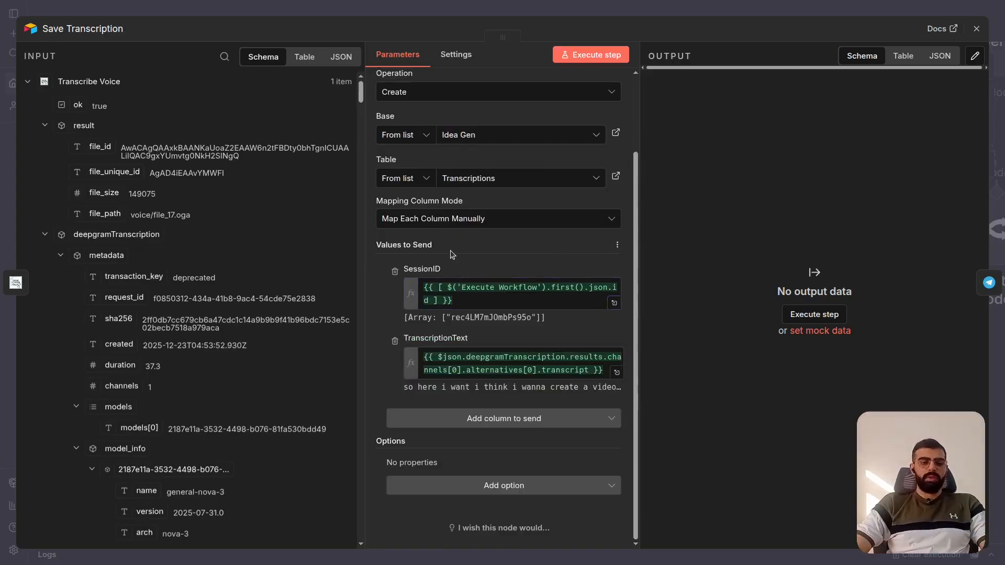
{"action": "left_click", "coordinate": [502, 32]}
- Examine the Execute Workflow node and the Get Active Session sub-workflow that supply the session ID
{"action": "scroll", "coordinate": [444, 264], "scroll_direction": "left", "scroll_amount": 10}
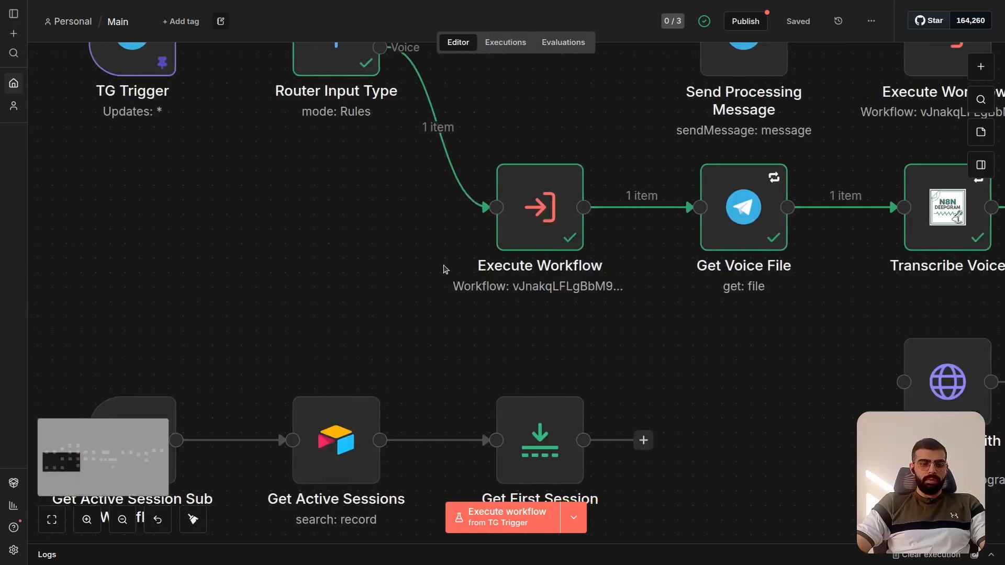
{"action": "scroll", "coordinate": [443, 266], "scroll_direction": "left", "scroll_amount": 1}
{"action": "scroll", "coordinate": [444, 265], "scroll_direction": "down", "scroll_amount": 1}
{"action": "scroll", "coordinate": [444, 265], "scroll_direction": "down", "scroll_amount": 1}
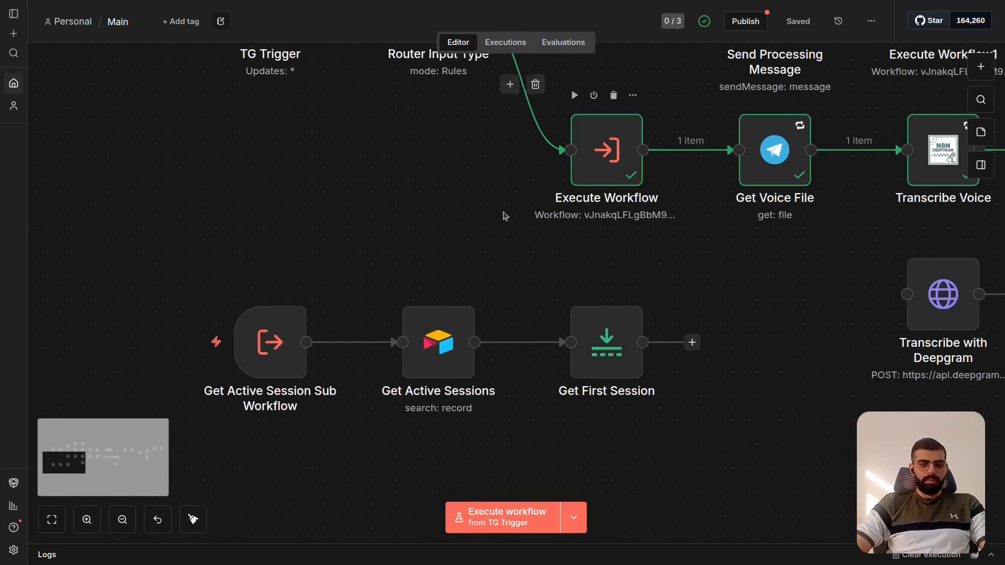
{"action": "scroll", "coordinate": [464, 242], "scroll_direction": "right", "scroll_amount": 2}
{"action": "scroll", "coordinate": [464, 247], "scroll_direction": "right", "scroll_amount": 2}
{"action": "scroll", "coordinate": [497, 166], "scroll_direction": "up", "scroll_amount": 1}
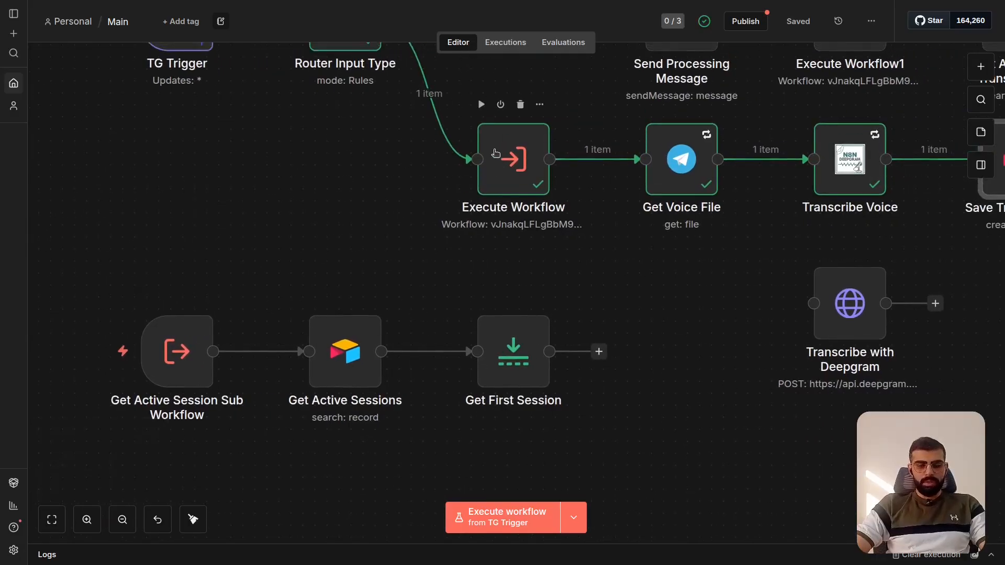
- Reopen Save Transcription, examine the transcript and word data in its Transcribe Voice input alongside the mapped columns, and close it
{"action": "scroll", "coordinate": [449, 204], "scroll_direction": "right", "scroll_amount": 10}
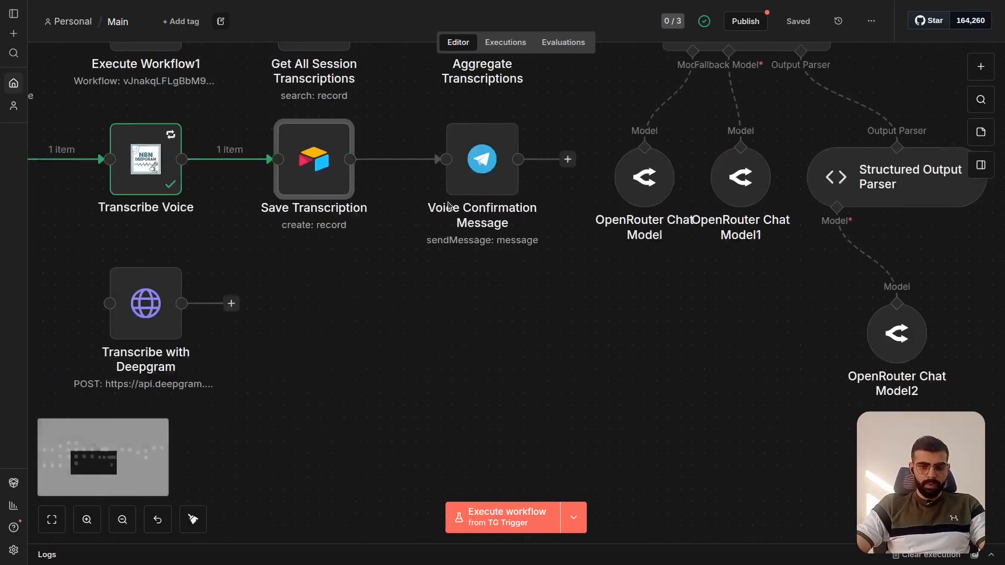
{"action": "double_click", "coordinate": [344, 178]}
{"action": "scroll", "coordinate": [569, 294], "scroll_direction": "down", "scroll_amount": 2}
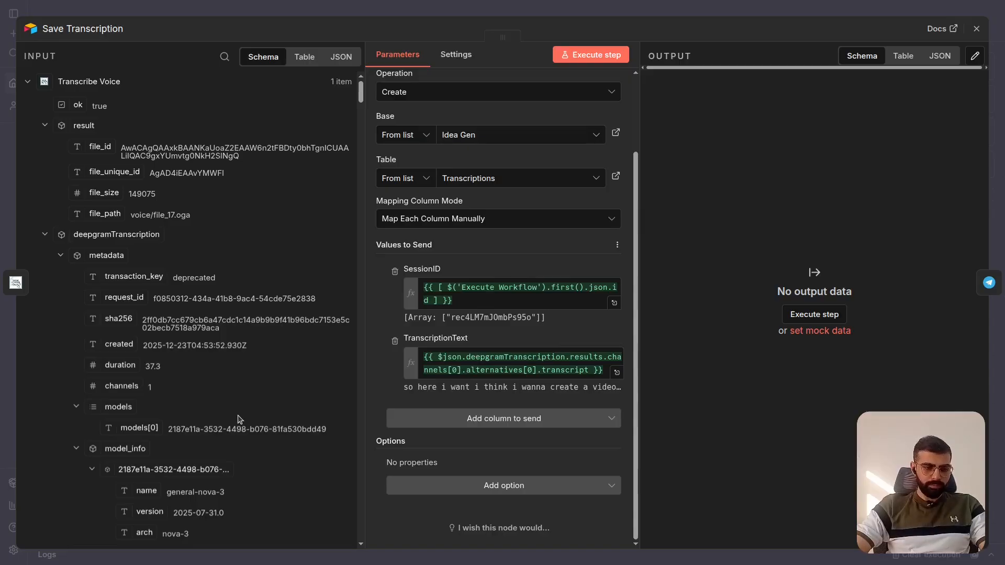
{"action": "scroll", "coordinate": [267, 341], "scroll_direction": "down", "scroll_amount": 1}
{"action": "scroll", "coordinate": [267, 341], "scroll_direction": "up", "scroll_amount": 1}
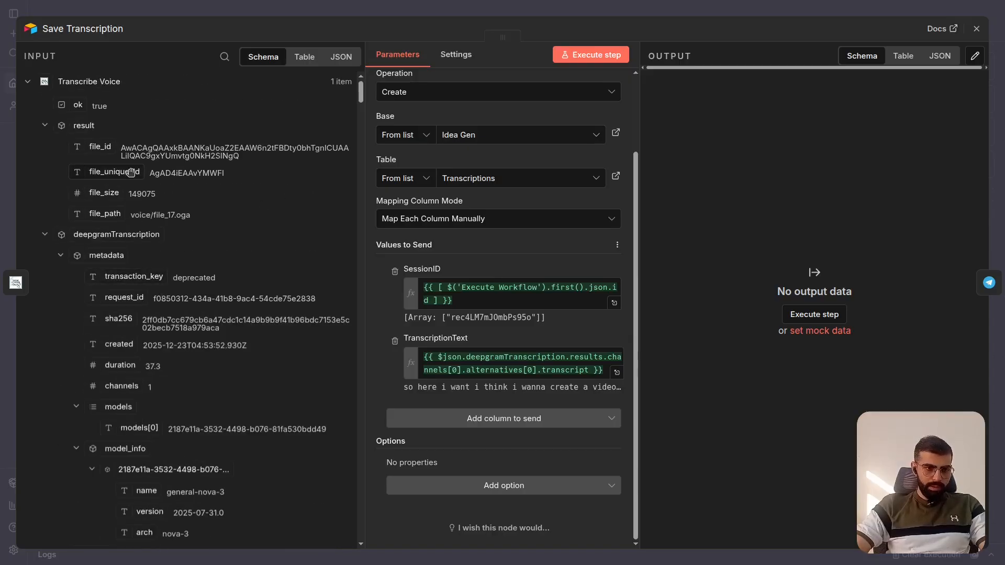
{"action": "scroll", "coordinate": [152, 154], "scroll_direction": "down", "scroll_amount": 10}
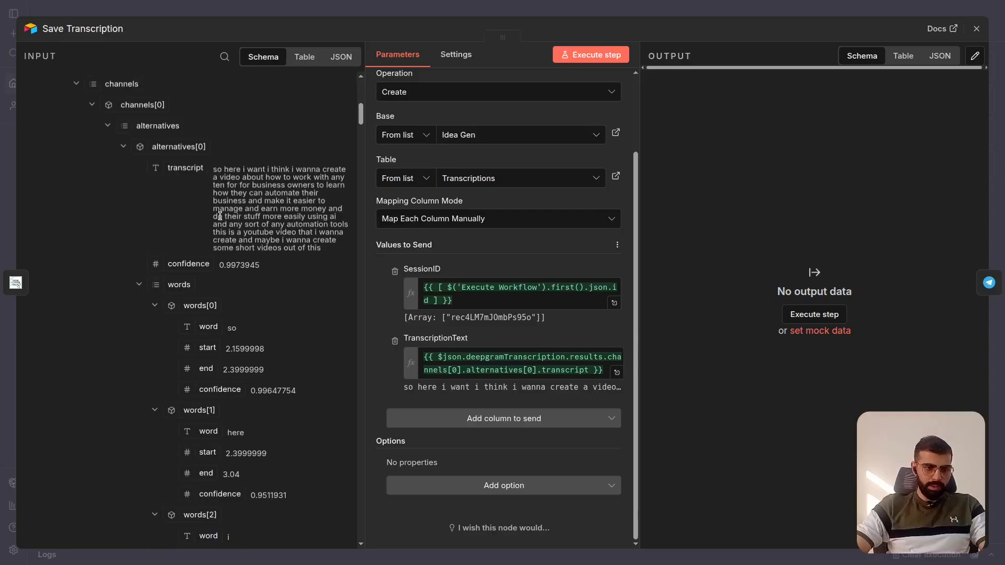
{"action": "left_click_drag", "start_coordinate": [215, 170], "coordinate": [330, 249]}
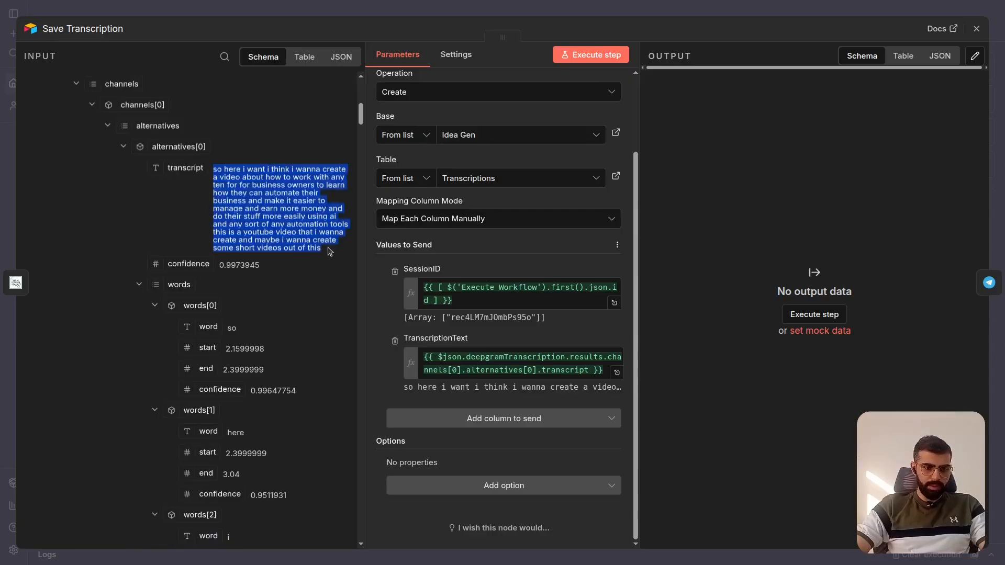
{"action": "left_click", "coordinate": [274, 224]}
{"action": "scroll", "coordinate": [274, 224], "scroll_direction": "down", "scroll_amount": 1}
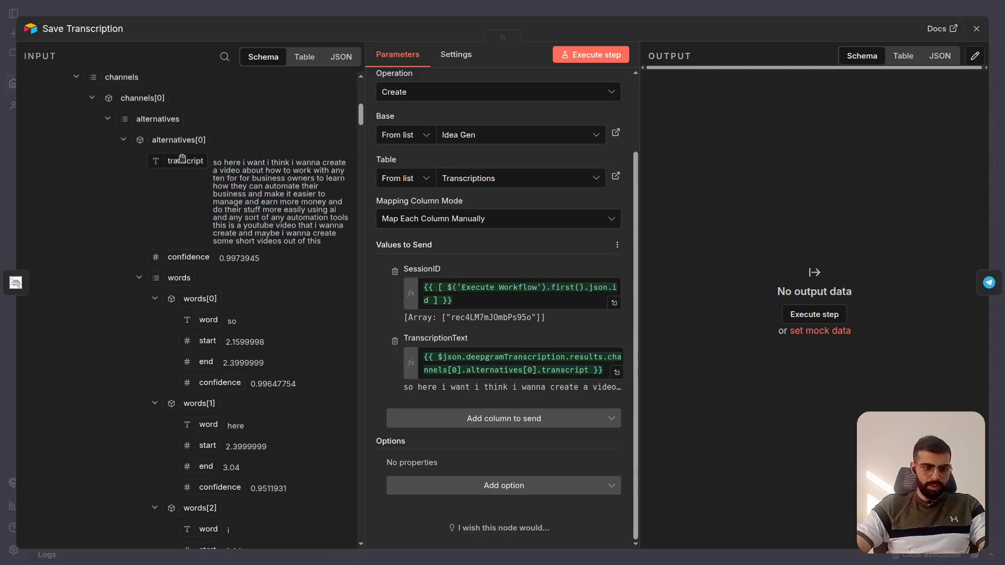
{"action": "scroll", "coordinate": [269, 359], "scroll_direction": "down", "scroll_amount": 20}
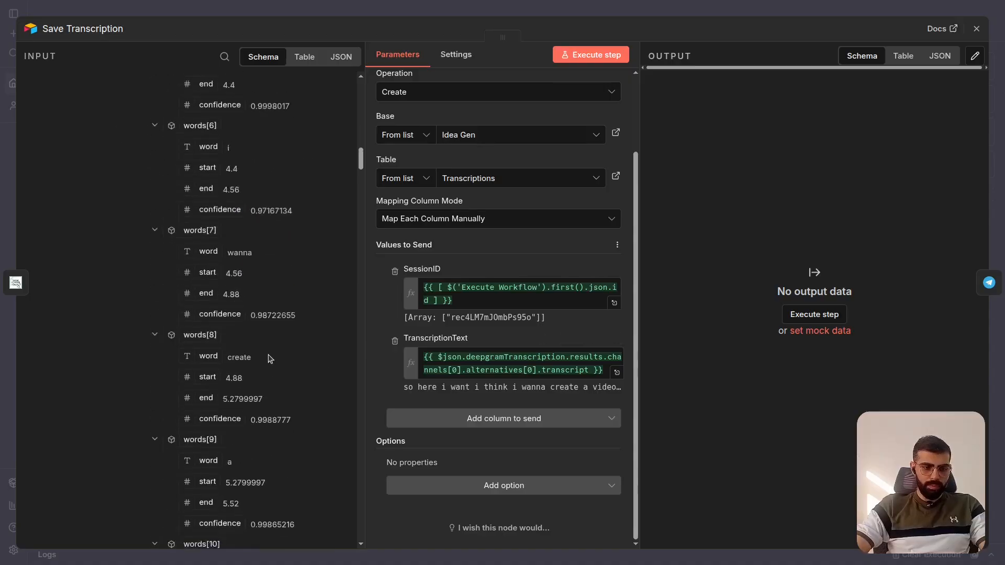
{"action": "scroll", "coordinate": [268, 359], "scroll_direction": "up", "scroll_amount": 20}
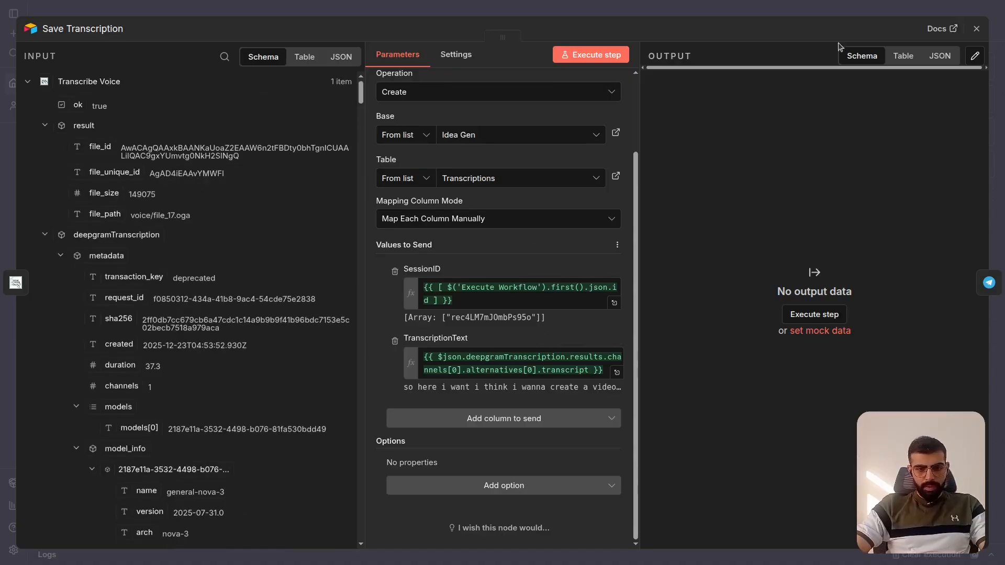
{"action": "key", "text": "Escape"}
- Execute the Save Transcription node and check its record in Airtable's Transcriptions table, widening the TranscriptionText column
{"action": "scroll", "coordinate": [524, 375], "scroll_direction": "right", "scroll_amount": 3}
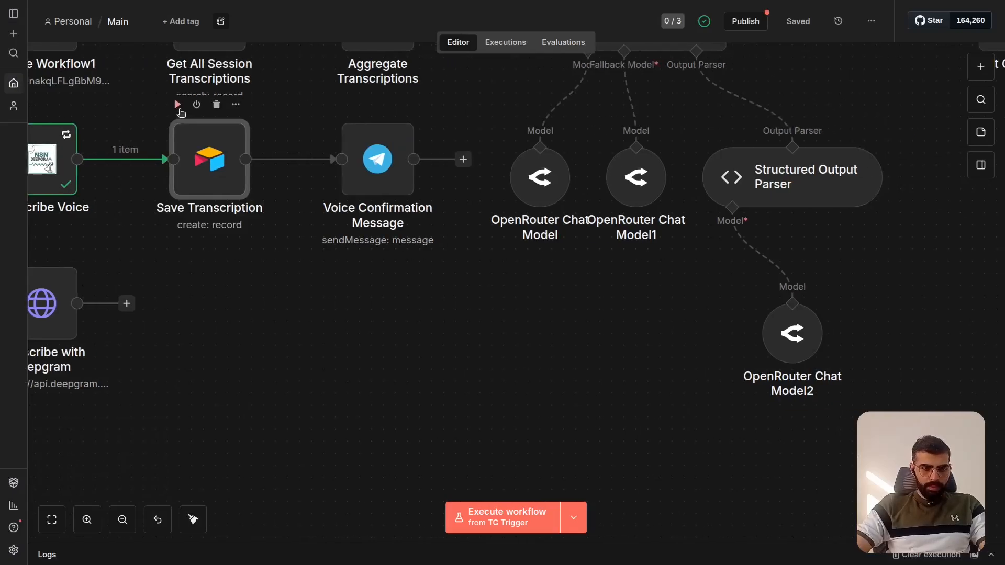
{"action": "left_click", "coordinate": [178, 106]}
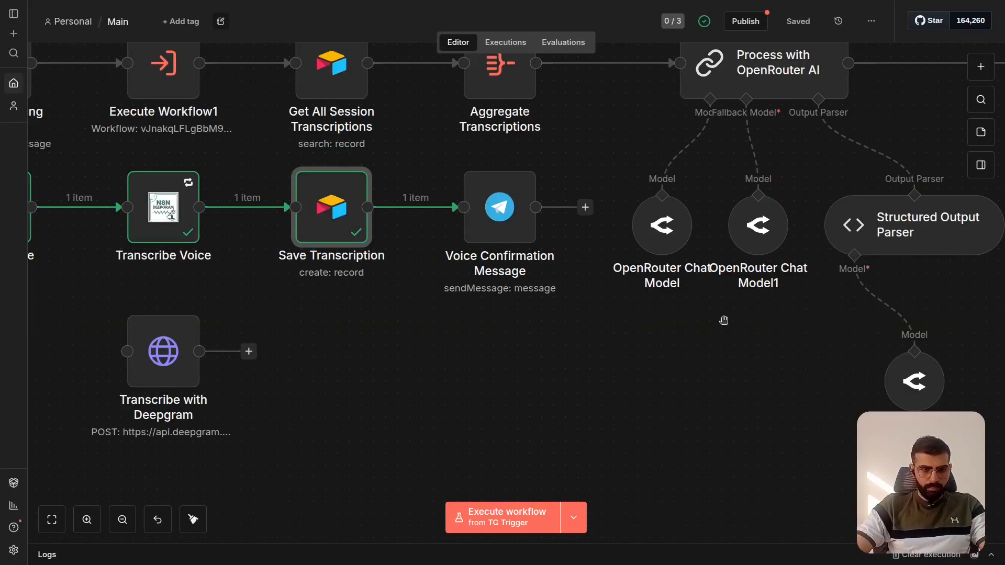
{"action": "key", "text": "ctrl+Tab"}
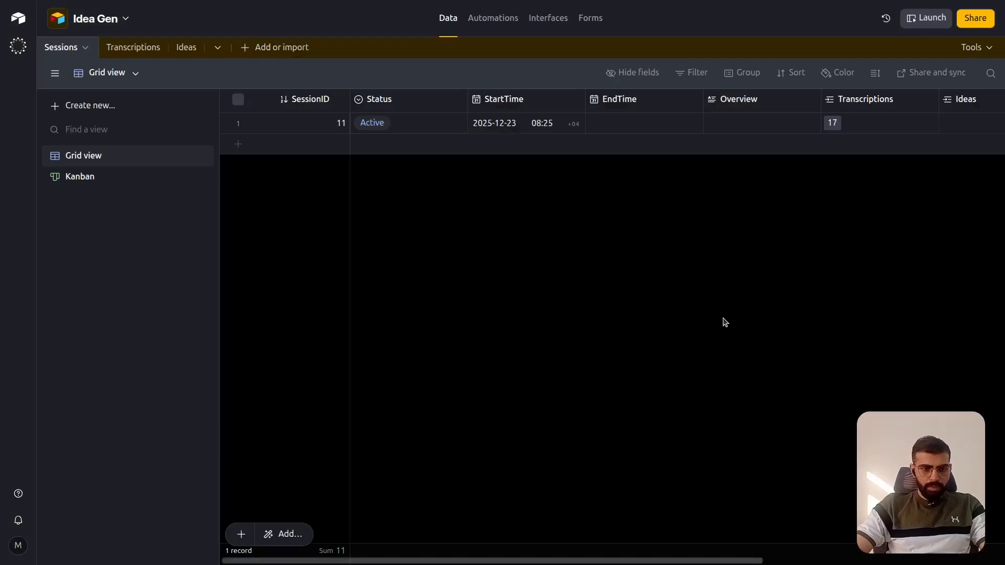
{"action": "left_click", "coordinate": [134, 50]}
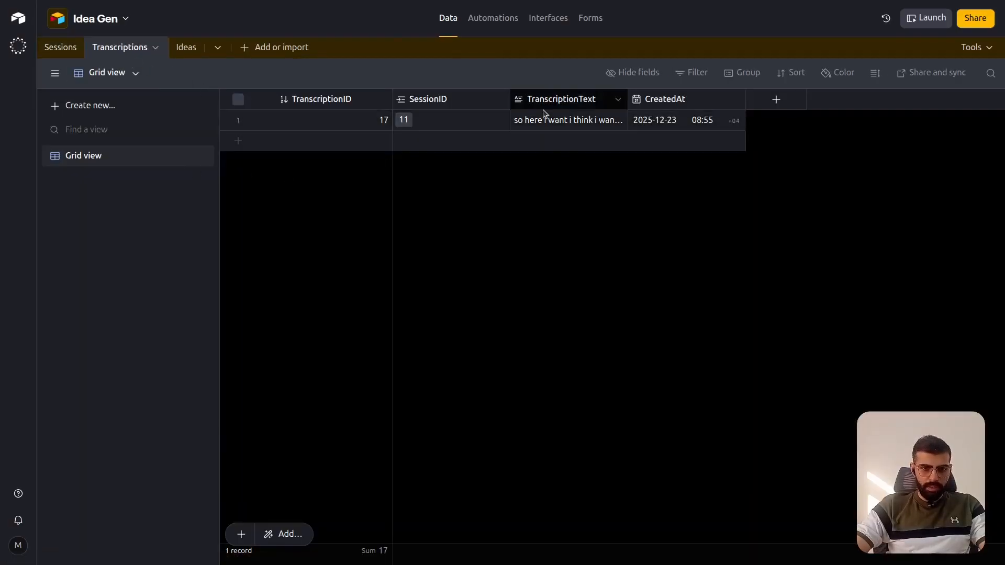
{"action": "left_click_drag", "start_coordinate": [628, 94], "coordinate": [685, 94]}
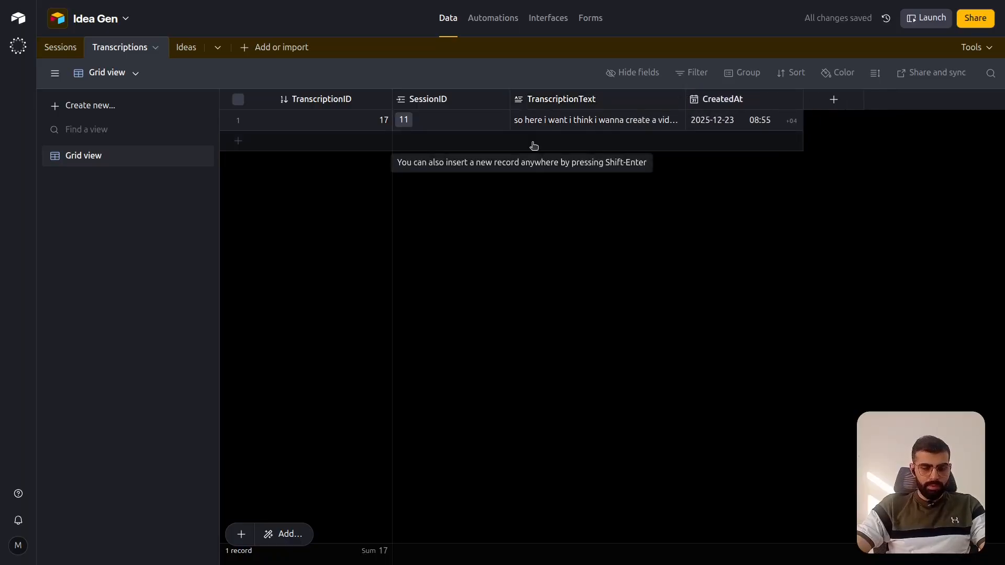
- Return to the Main workflow, execute the Voice Confirmation Message node, and read the confirmation in the Idea Generation Factory Telegram chat
{"action": "key", "text": "ctrl+Tab"}
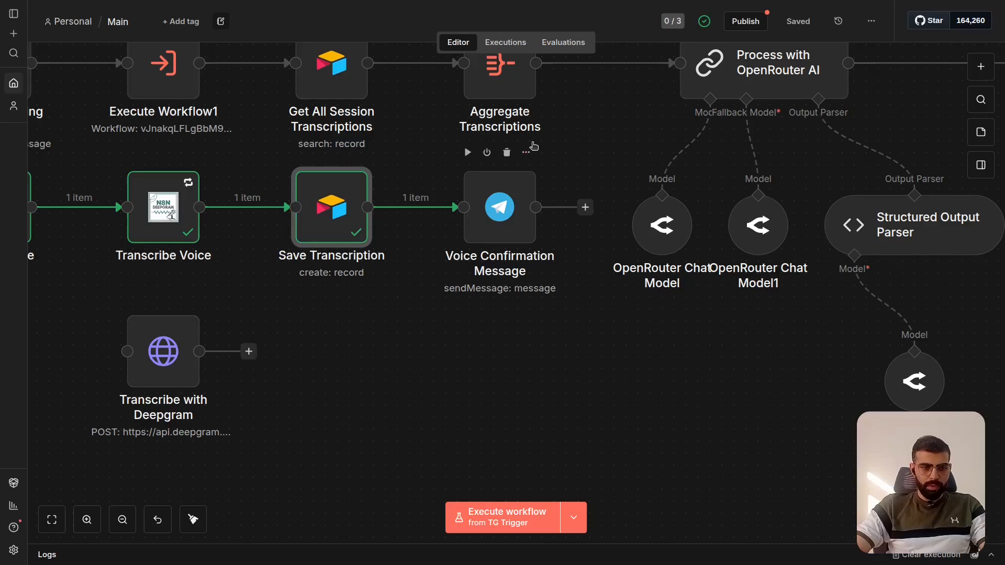
{"action": "left_click", "coordinate": [468, 154]}
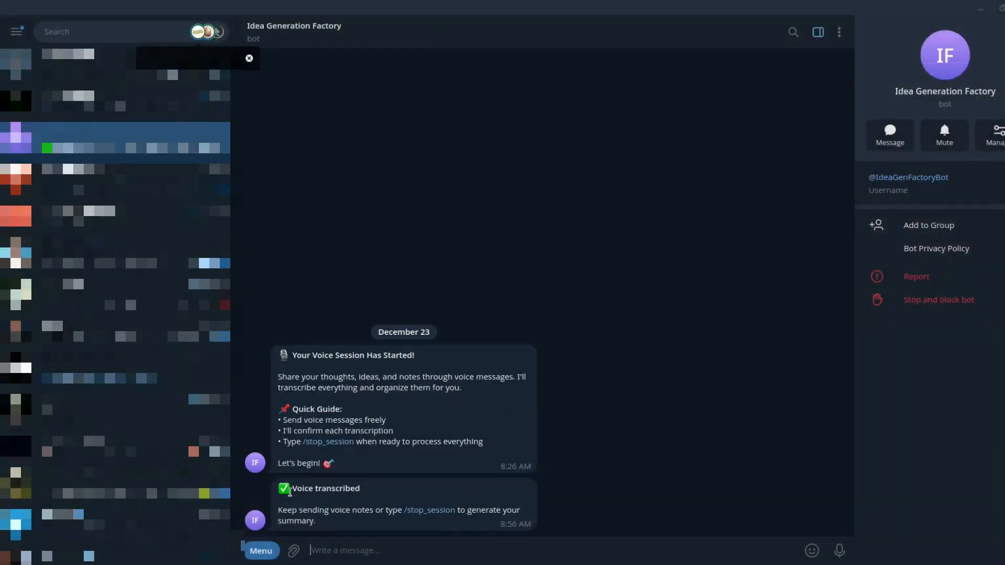
{"action": "left_click_drag", "start_coordinate": [282, 491], "coordinate": [381, 519]}
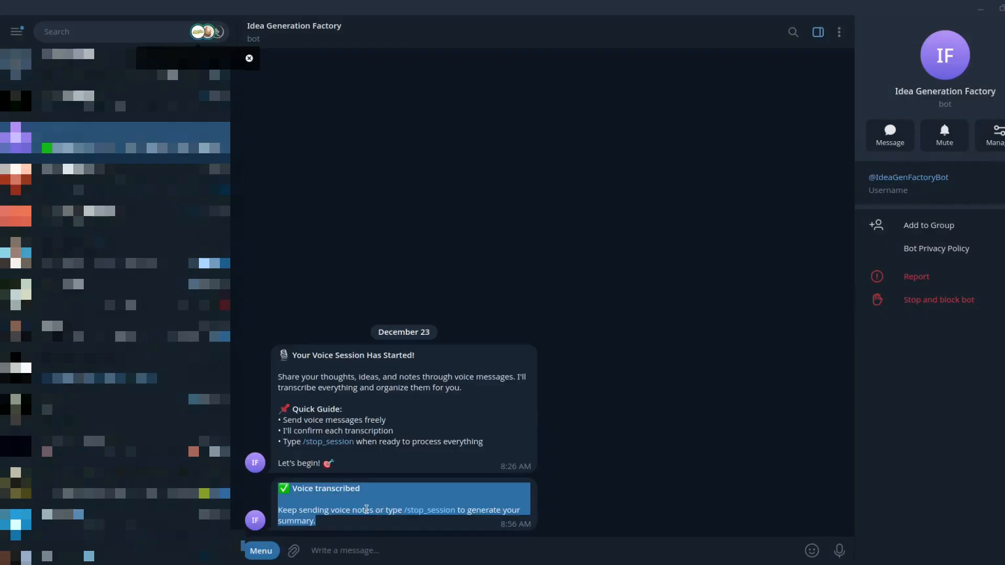
{"action": "left_click", "coordinate": [367, 509]}
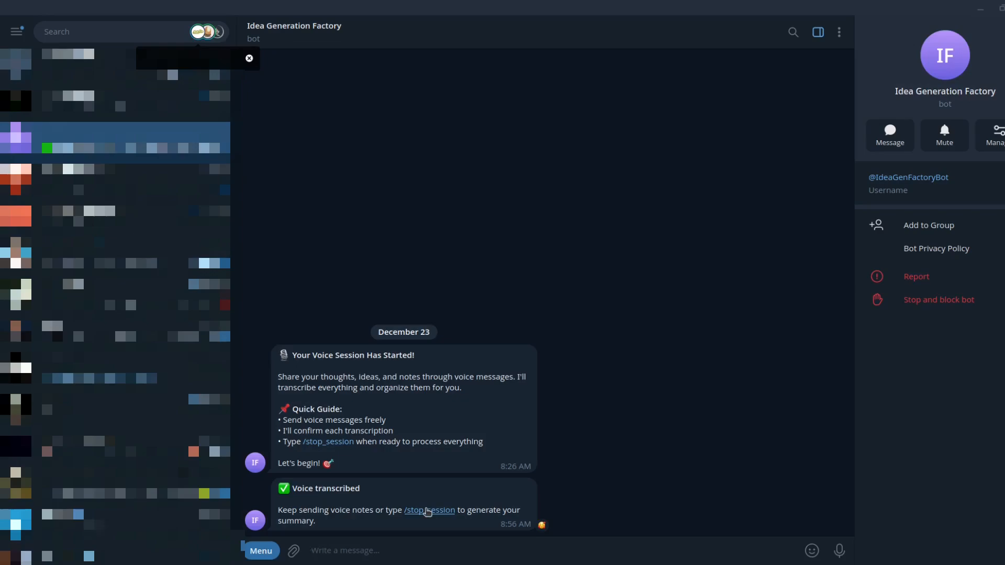
- Send /stop_session to the Telegram bot, and copy Main's execution ID#168 from Dec 23, 08:56:43 into the n8n editor
{"action": "left_click", "coordinate": [427, 511]}
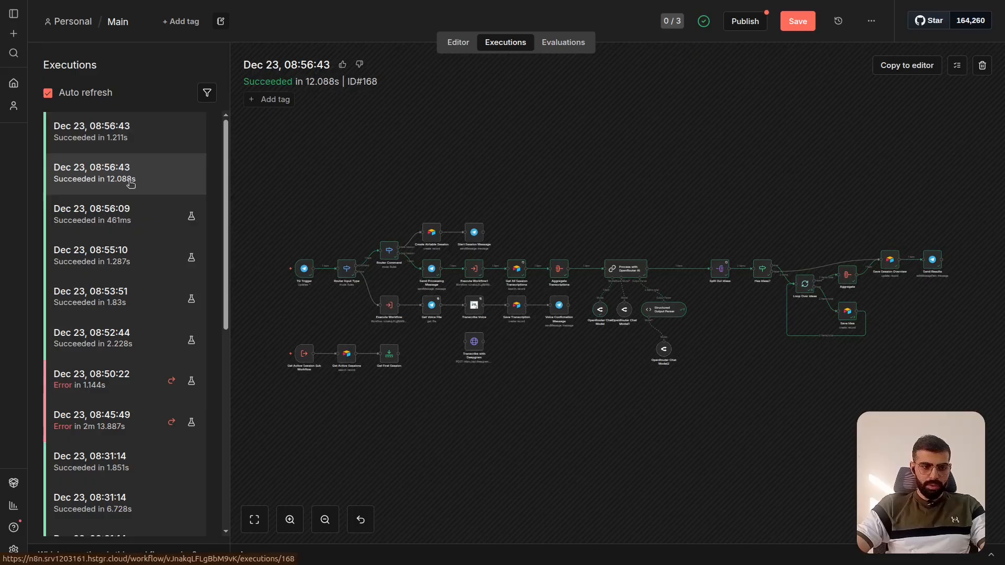
{"action": "scroll", "coordinate": [460, 272], "scroll_direction": "up", "scroll_amount": 5}
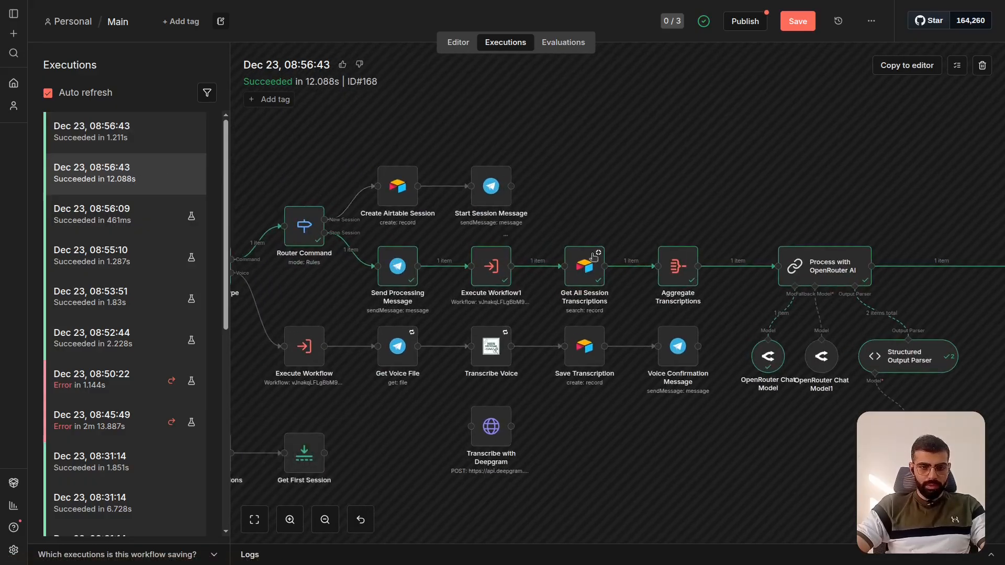
{"action": "scroll", "coordinate": [369, 243], "scroll_direction": "up", "scroll_amount": 3}
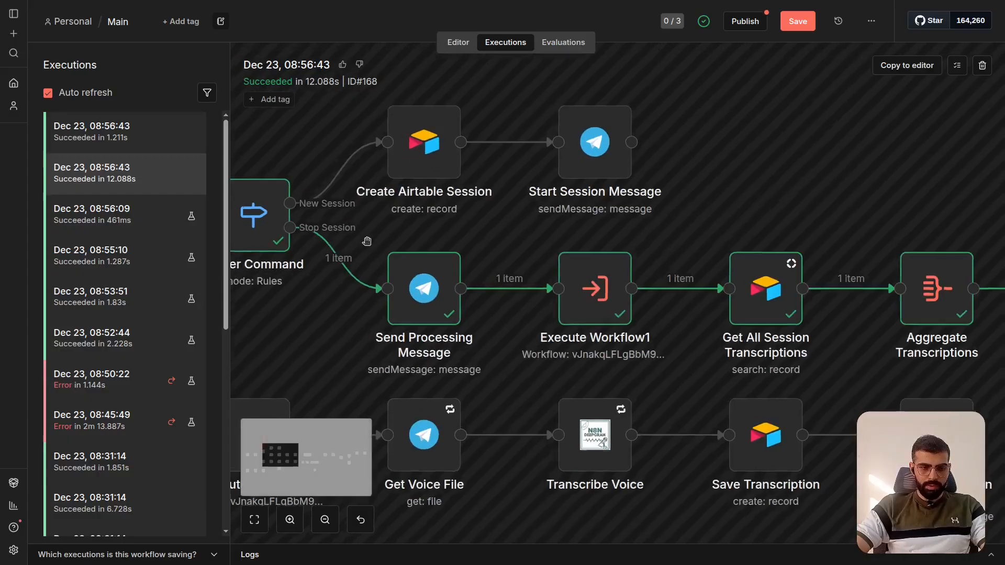
{"action": "scroll", "coordinate": [370, 243], "scroll_direction": "down", "scroll_amount": 5}
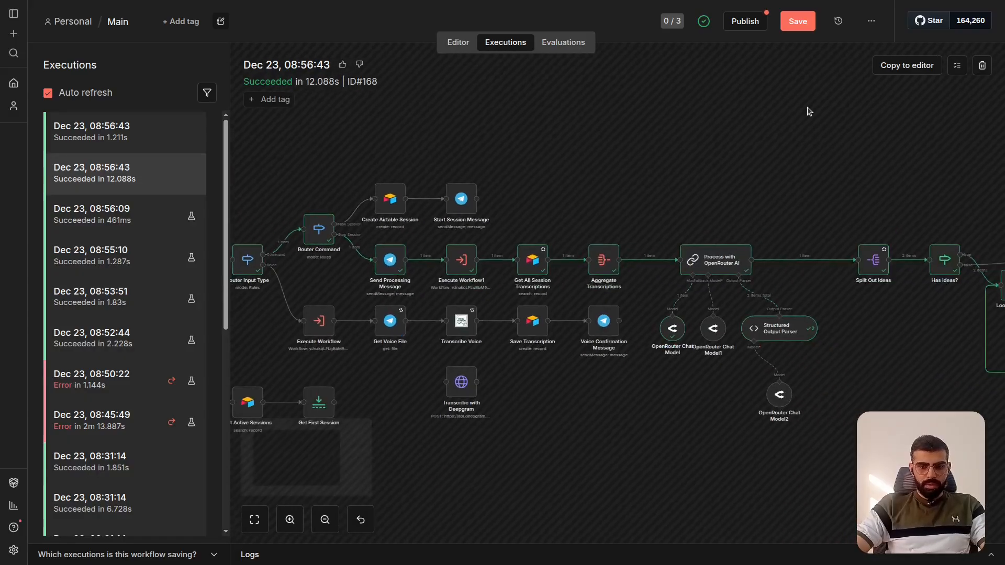
{"action": "left_click", "coordinate": [907, 67]}
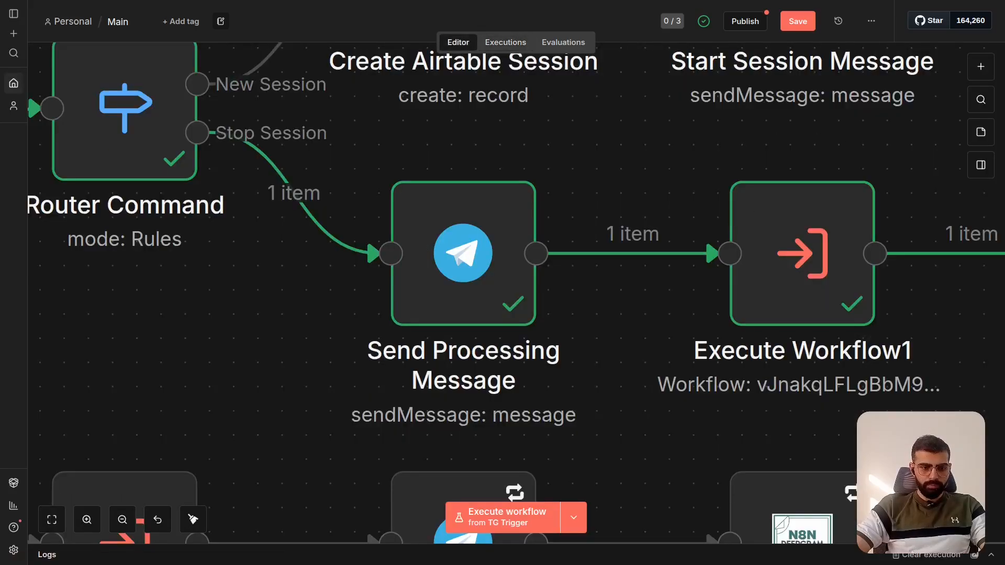
- Open the Send Processing Message node on the Stop Session branch and inspect its Chat ID expression
{"action": "scroll", "coordinate": [469, 215], "scroll_direction": "down", "scroll_amount": 2}
{"action": "scroll", "coordinate": [469, 215], "scroll_direction": "up", "scroll_amount": 2}
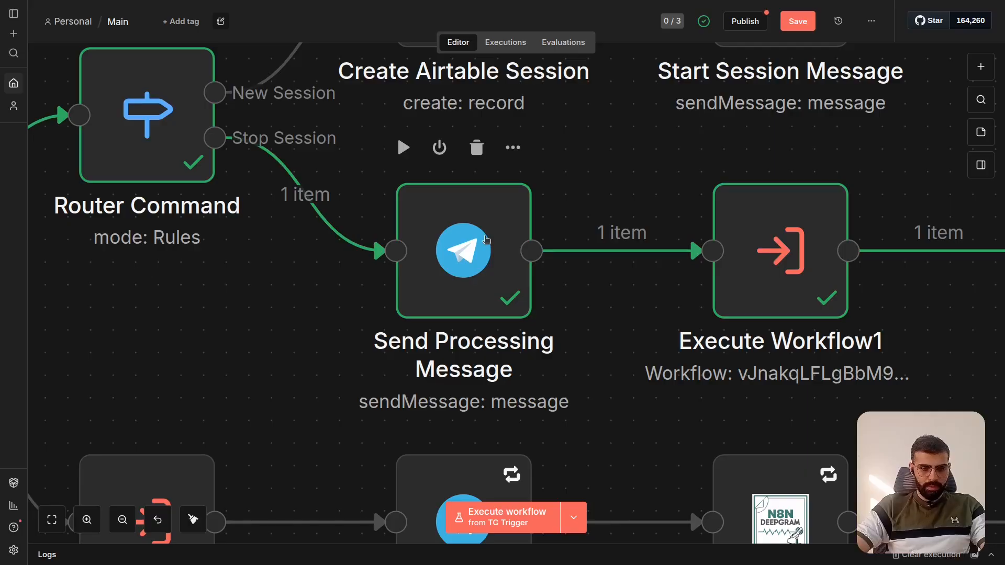
{"action": "scroll", "coordinate": [487, 240], "scroll_direction": "up", "scroll_amount": 1}
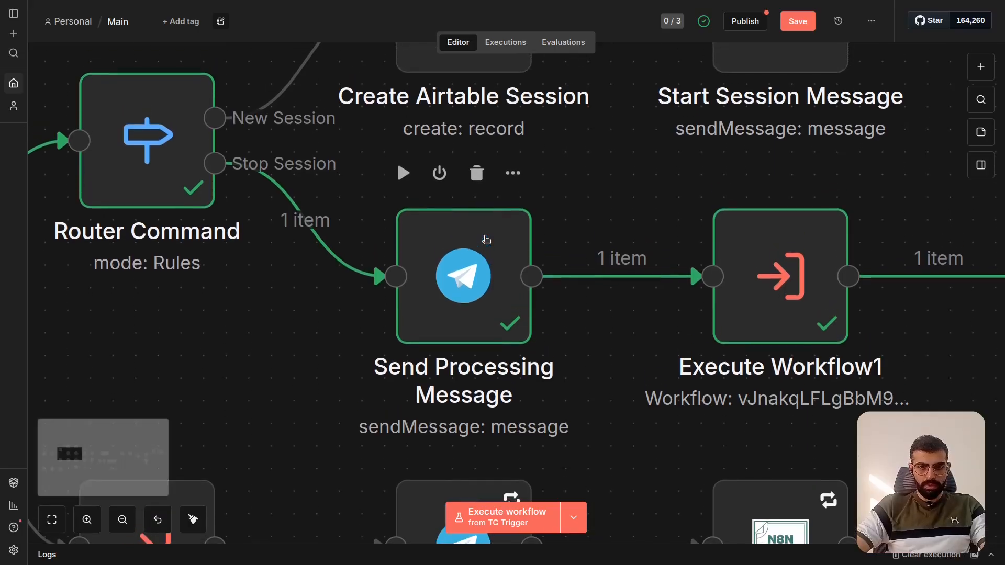
{"action": "scroll", "coordinate": [487, 240], "scroll_direction": "down", "scroll_amount": 1}
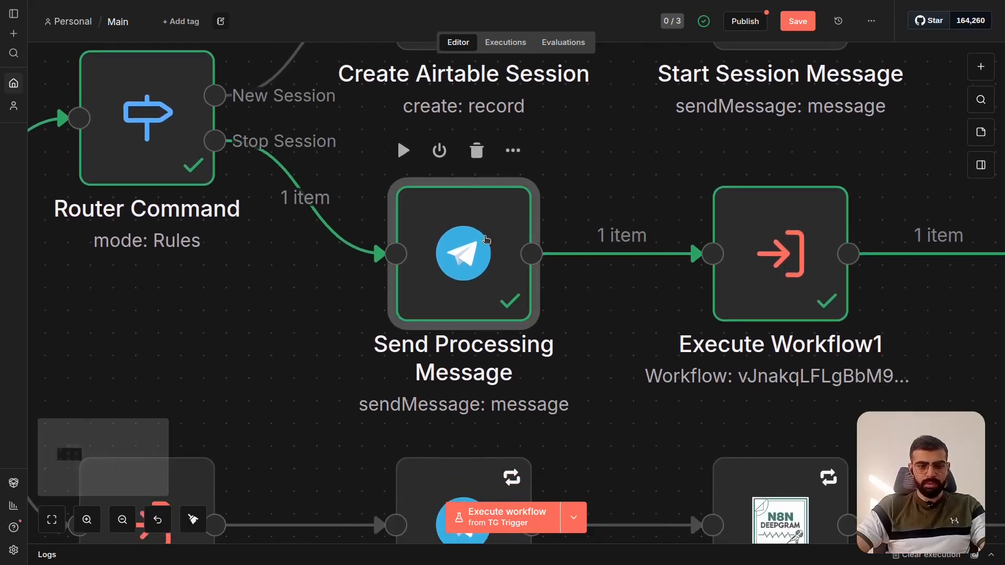
{"action": "double_click", "coordinate": [486, 240]}
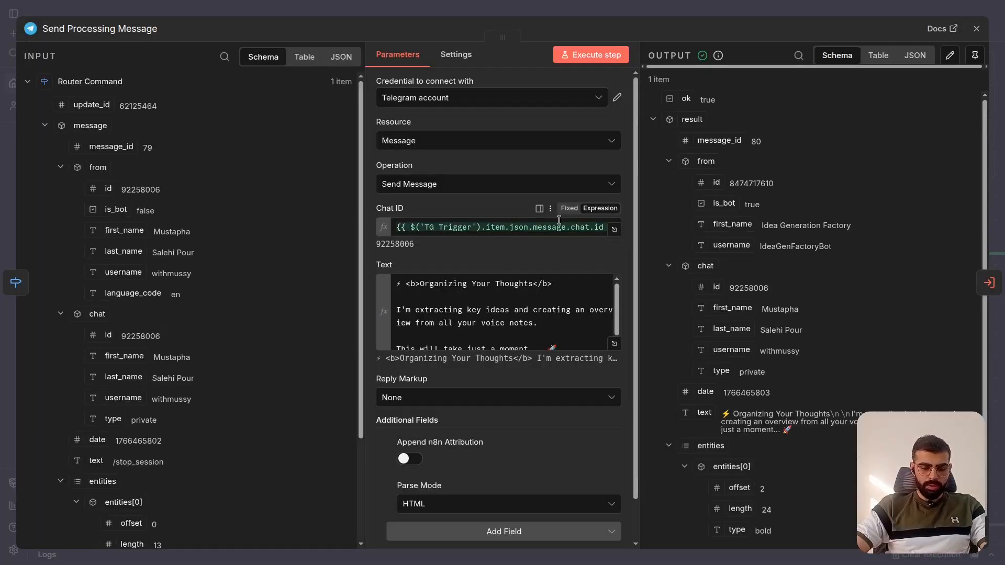
{"action": "left_click_drag", "start_coordinate": [425, 227], "coordinate": [600, 235]}
{"action": "left_click", "coordinate": [441, 210]}
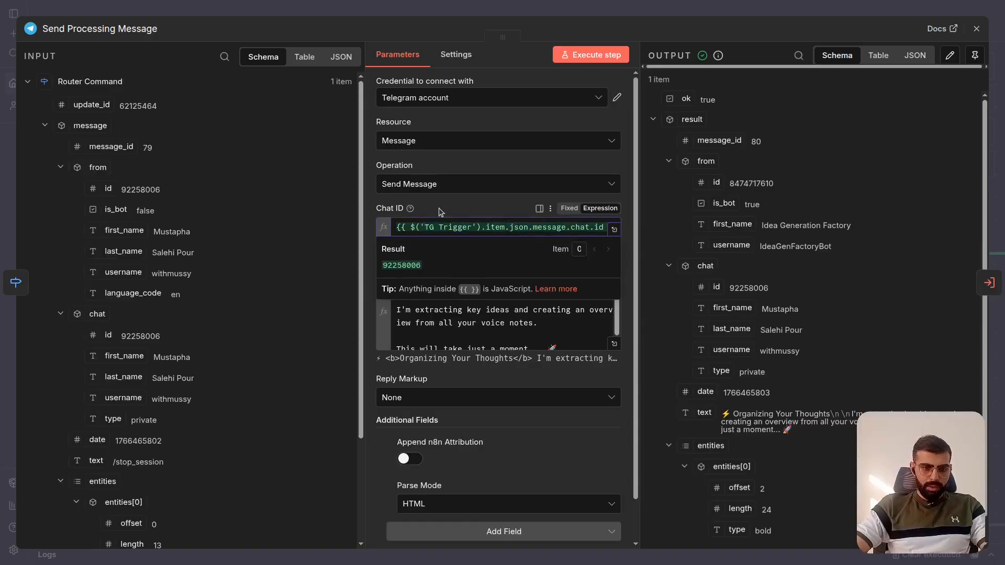
- Collapse the Router Command input and trace the chat id inside TG Trigger's message data, folding the from and entities groups
{"action": "left_click", "coordinate": [28, 82]}
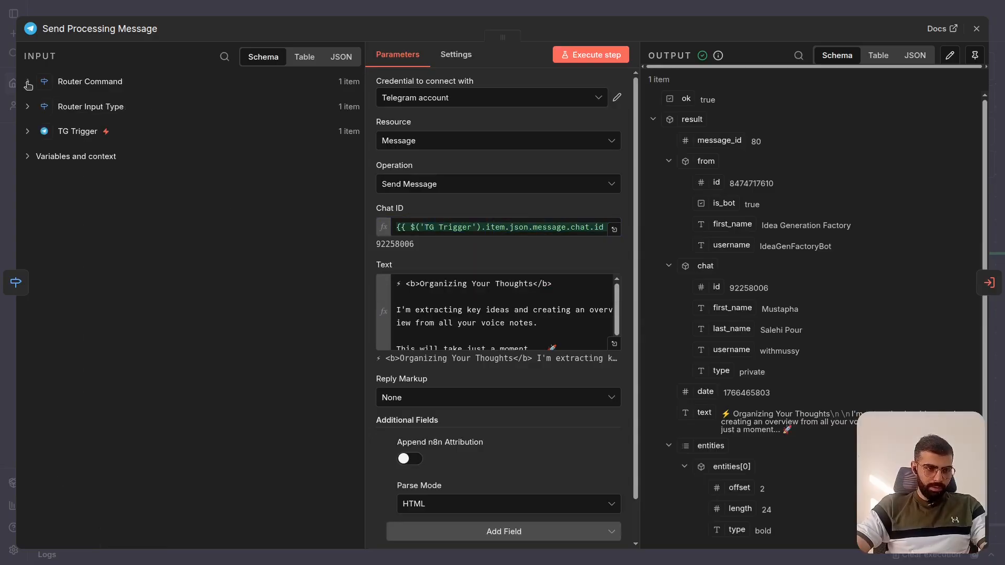
{"action": "left_click", "coordinate": [28, 132]}
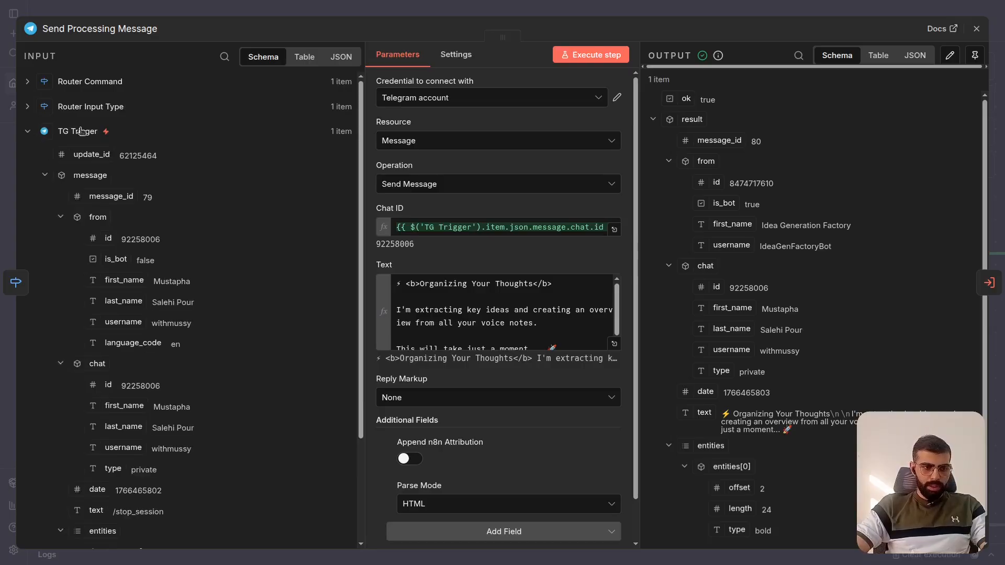
{"action": "left_click", "coordinate": [45, 177]}
{"action": "left_click", "coordinate": [45, 176]}
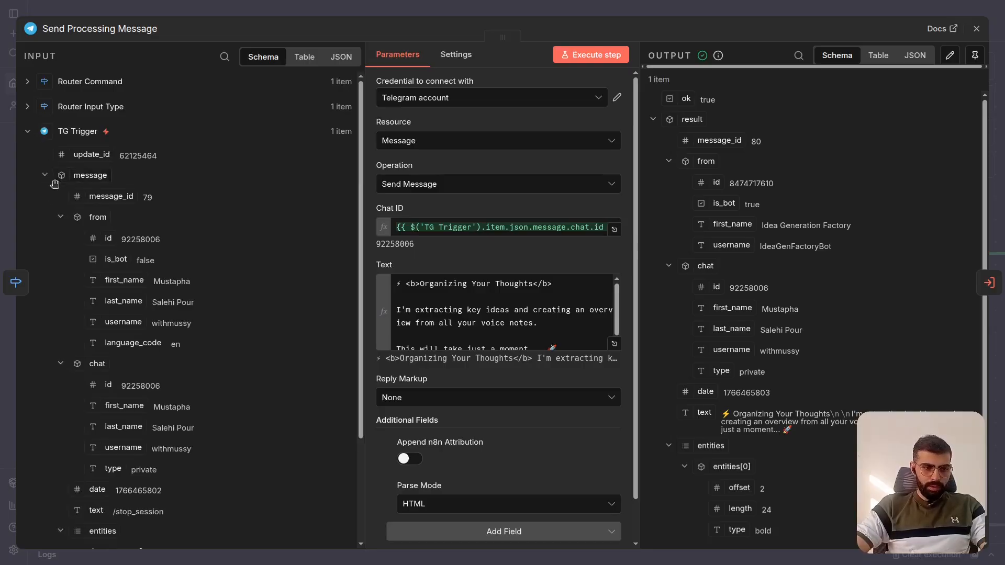
{"action": "left_click", "coordinate": [60, 217]}
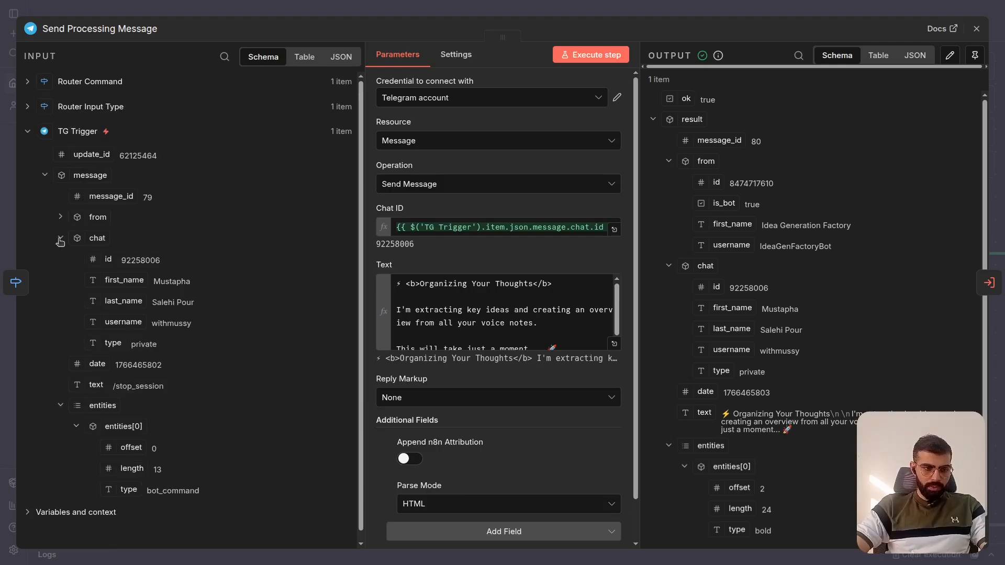
{"action": "left_click", "coordinate": [60, 238]}
{"action": "left_click", "coordinate": [61, 301]}
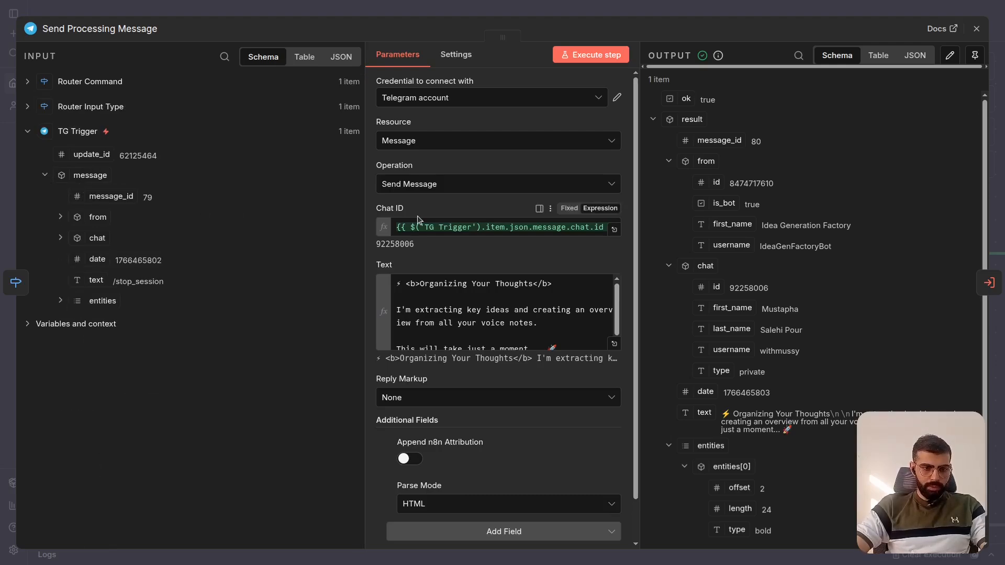
{"action": "left_click", "coordinate": [60, 240]}
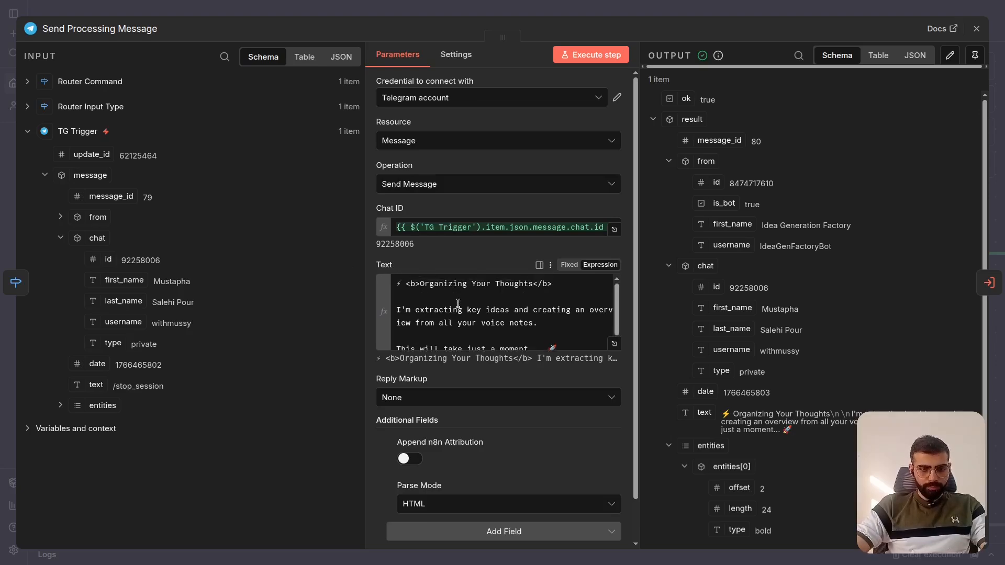
- Read the full Organizing Your Thoughts message in the node's Text expression, including its bold HTML tags
{"action": "left_click_drag", "start_coordinate": [398, 283], "coordinate": [543, 330]}
{"action": "left_click", "coordinate": [498, 313]}
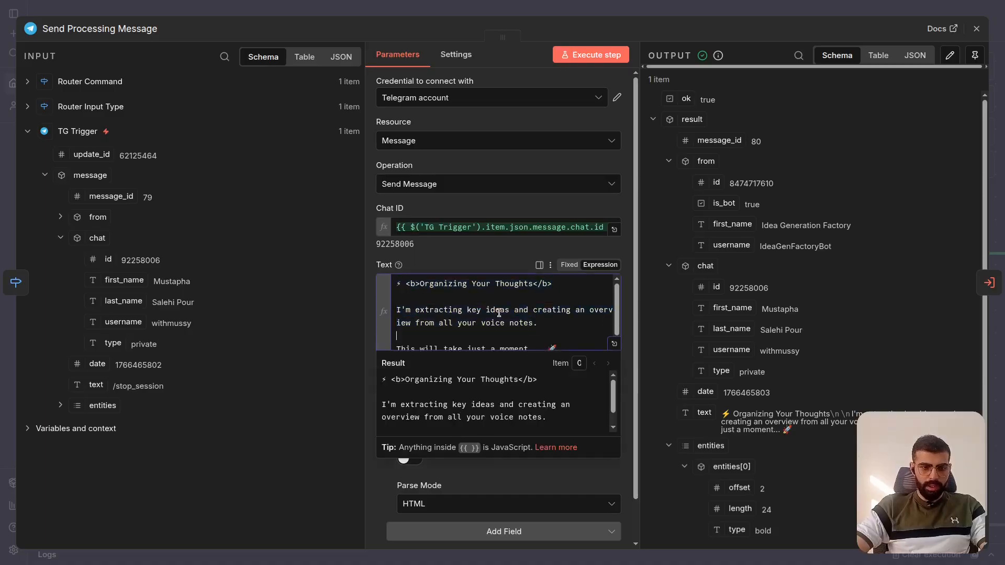
{"action": "scroll", "coordinate": [500, 313], "scroll_direction": "down", "scroll_amount": 1}
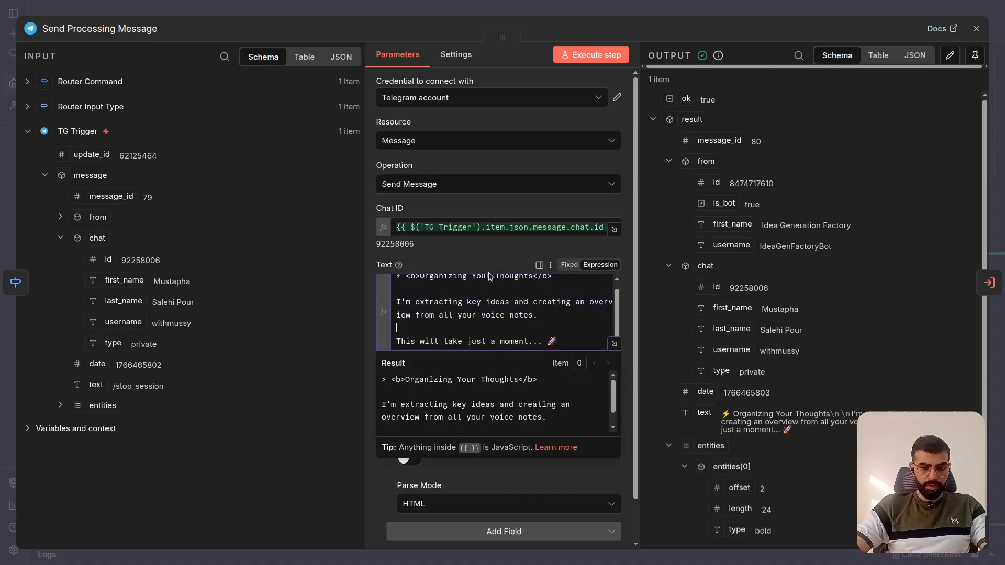
{"action": "scroll", "coordinate": [477, 300], "scroll_direction": "up", "scroll_amount": 1}
{"action": "left_click", "coordinate": [472, 260]}
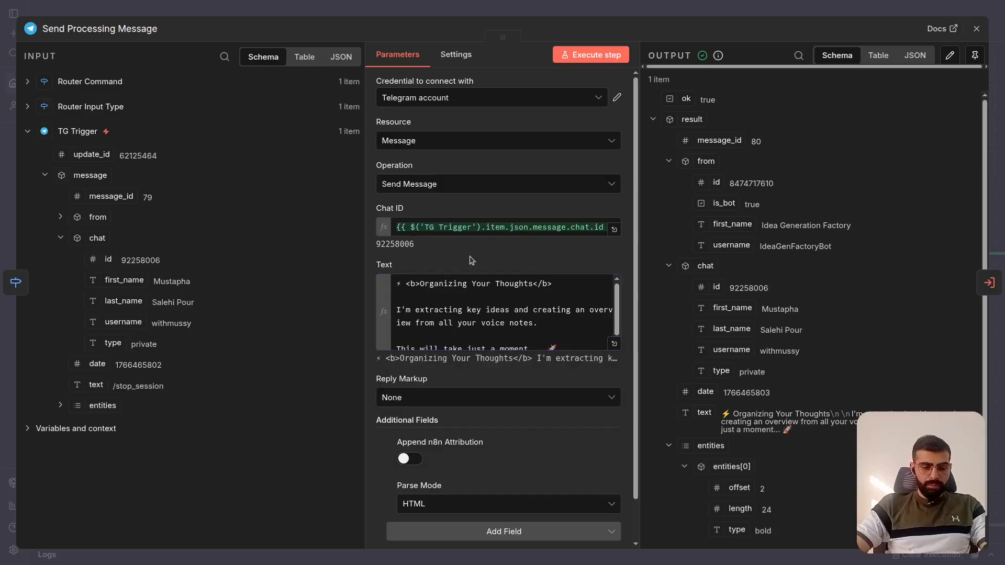
{"action": "scroll", "coordinate": [464, 307], "scroll_direction": "down", "scroll_amount": 1}
{"action": "scroll", "coordinate": [465, 308], "scroll_direction": "up", "scroll_amount": 1}
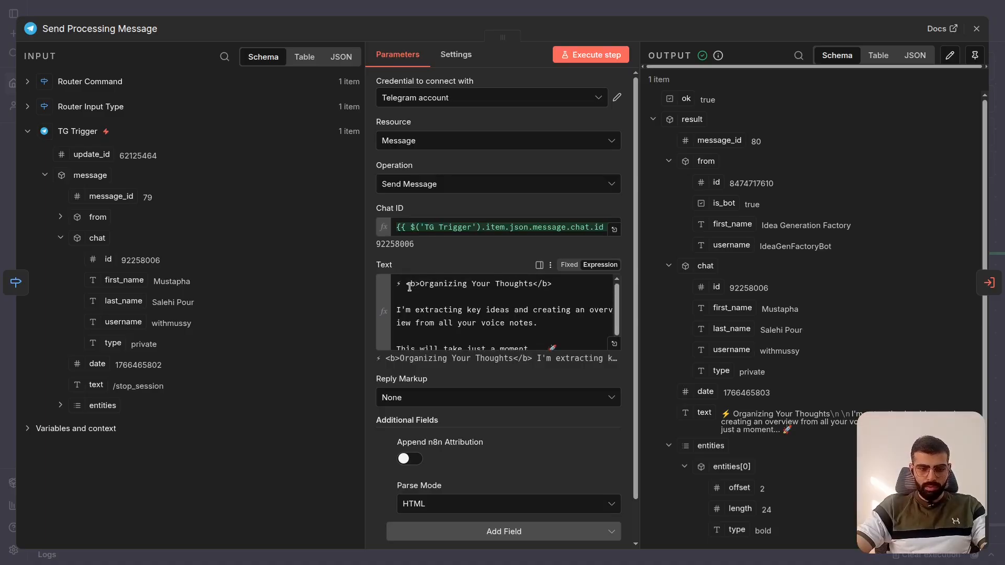
- Review the Parse Mode options and the Append n8n Attribution setting of Send Processing Message, keeping HTML, and close the node
{"action": "scroll", "coordinate": [469, 290], "scroll_direction": "down", "scroll_amount": 1}
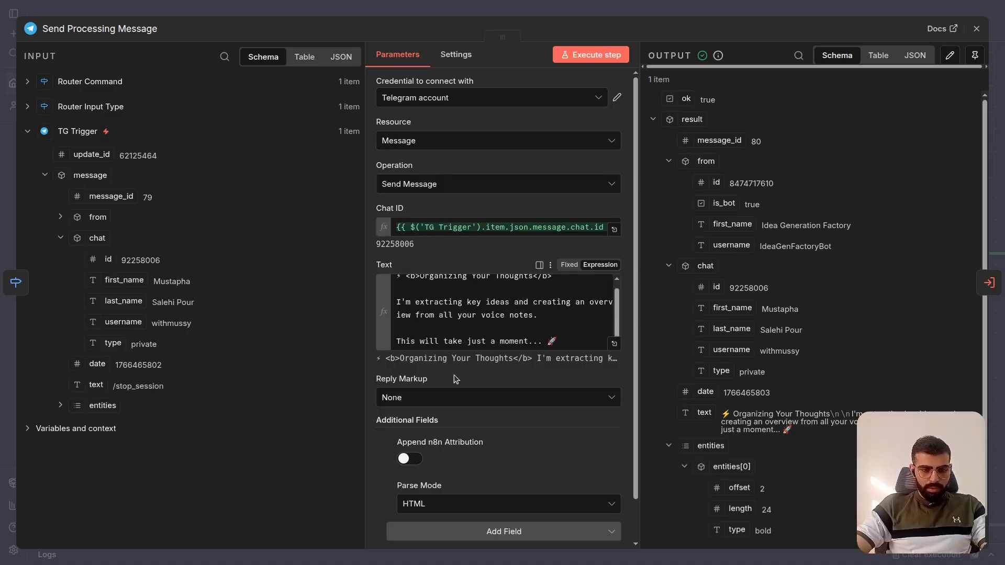
{"action": "scroll", "coordinate": [454, 368], "scroll_direction": "down", "scroll_amount": 2}
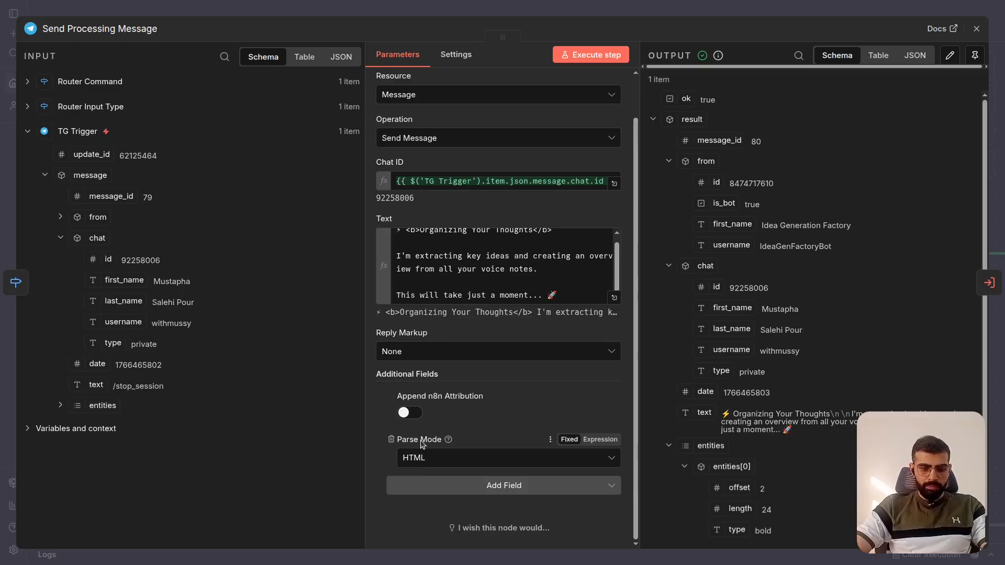
{"action": "left_click", "coordinate": [421, 457]}
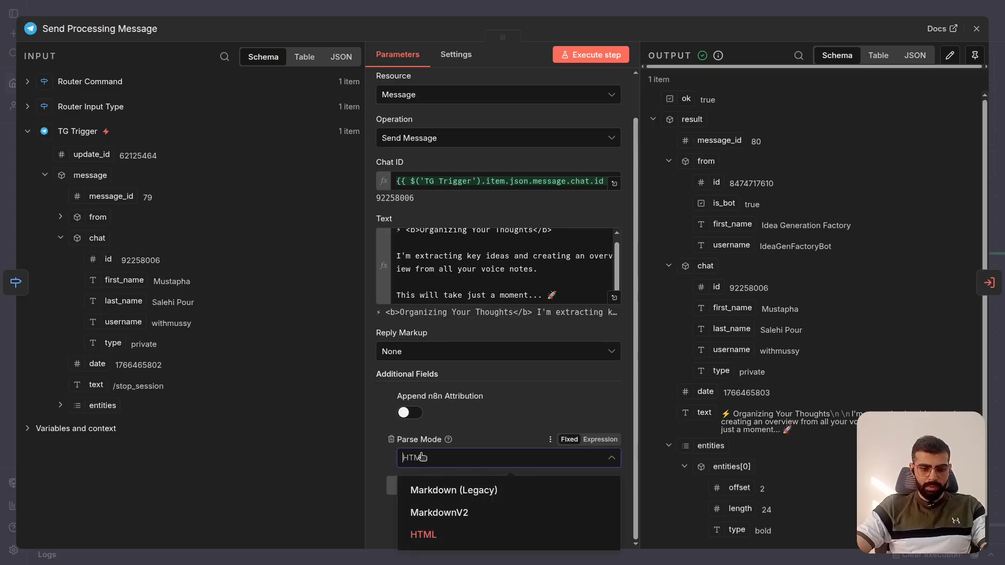
{"action": "left_click", "coordinate": [421, 457]}
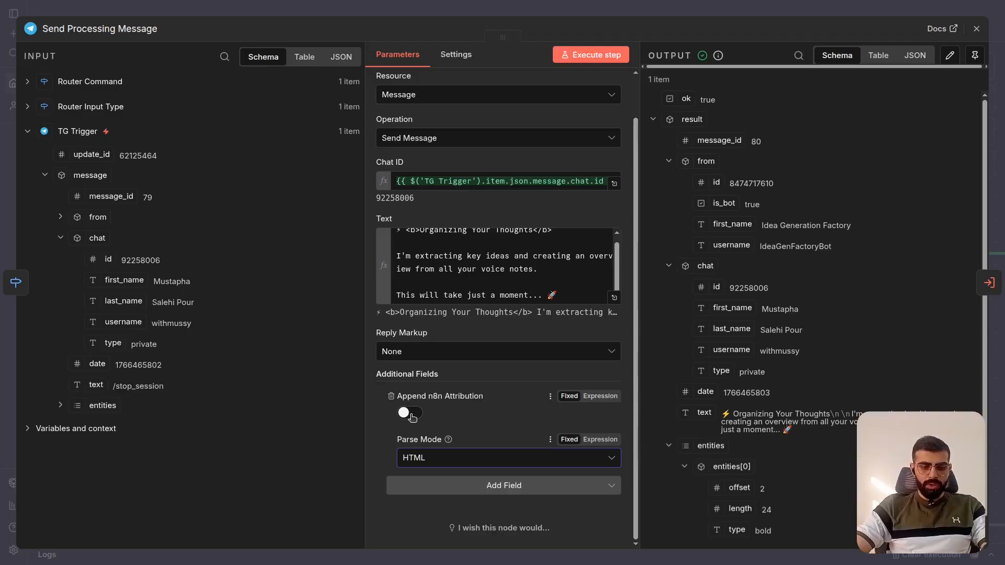
{"action": "left_click", "coordinate": [779, 6]}
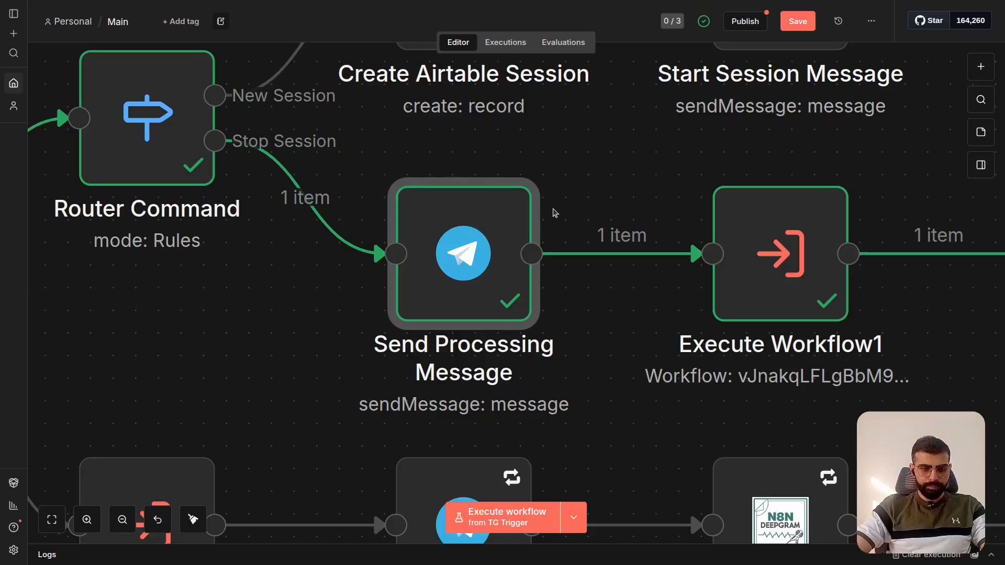
- Examine Execute Workflow1 on the canvas and trace it to the Get Active Session Sub Workflow chain with Get Active Sessions and Get First Session
{"action": "scroll", "coordinate": [450, 296], "scroll_direction": "down", "scroll_amount": 3}
{"action": "scroll", "coordinate": [449, 297], "scroll_direction": "up", "scroll_amount": 2}
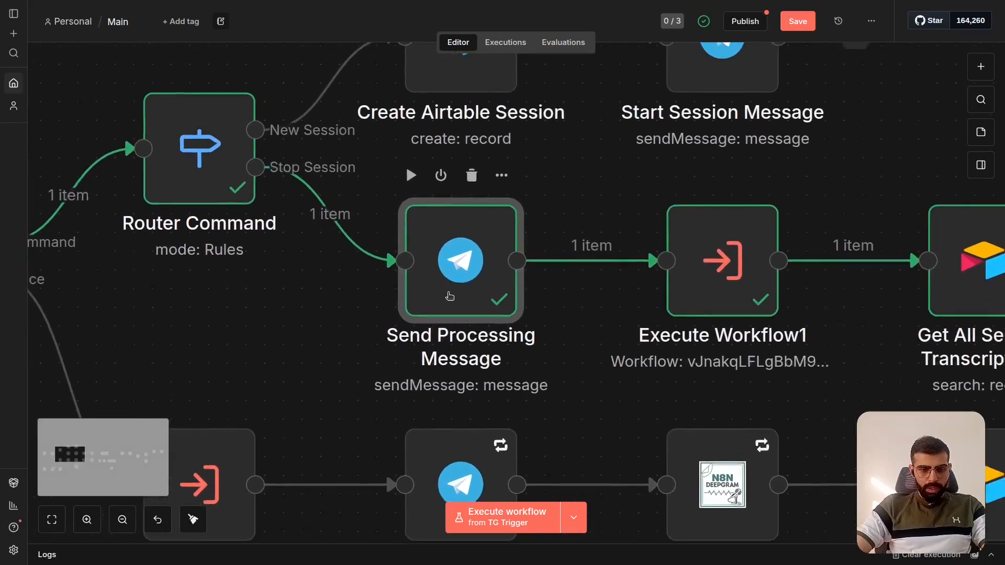
{"action": "scroll", "coordinate": [451, 295], "scroll_direction": "right", "scroll_amount": 1}
{"action": "scroll", "coordinate": [483, 242], "scroll_direction": "right", "scroll_amount": 4}
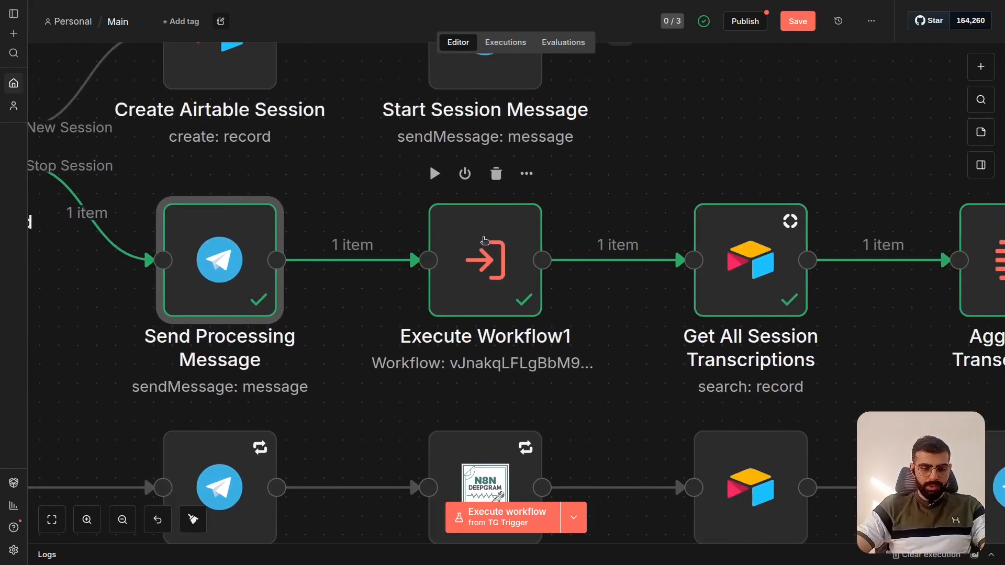
{"action": "scroll", "coordinate": [484, 240], "scroll_direction": "right", "scroll_amount": 4}
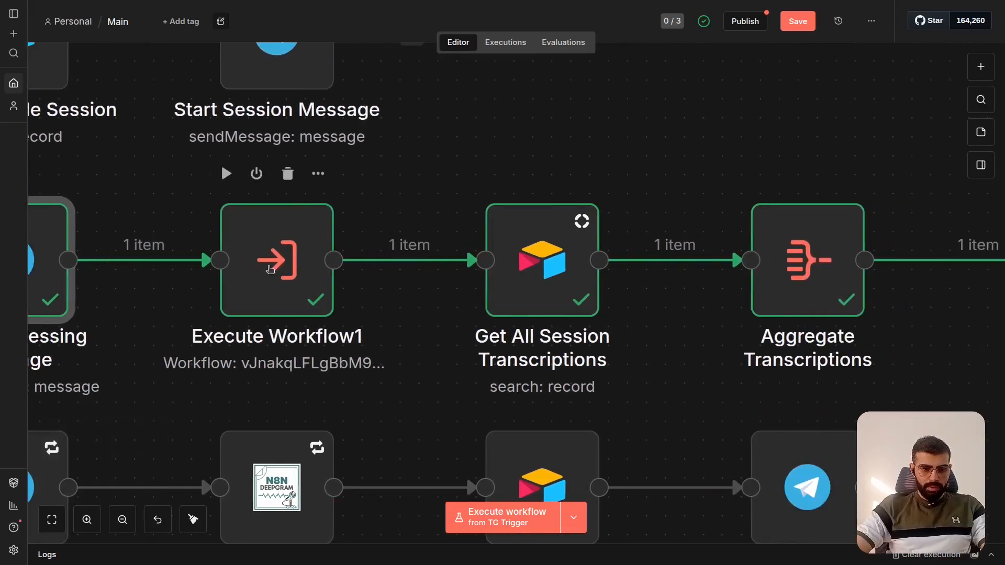
{"action": "scroll", "coordinate": [270, 270], "scroll_direction": "left", "scroll_amount": 2}
{"action": "scroll", "coordinate": [270, 270], "scroll_direction": "down", "scroll_amount": 1}
{"action": "scroll", "coordinate": [269, 270], "scroll_direction": "down", "scroll_amount": 3}
{"action": "scroll", "coordinate": [269, 271], "scroll_direction": "left", "scroll_amount": 4}
{"action": "scroll", "coordinate": [269, 271], "scroll_direction": "down", "scroll_amount": 2}
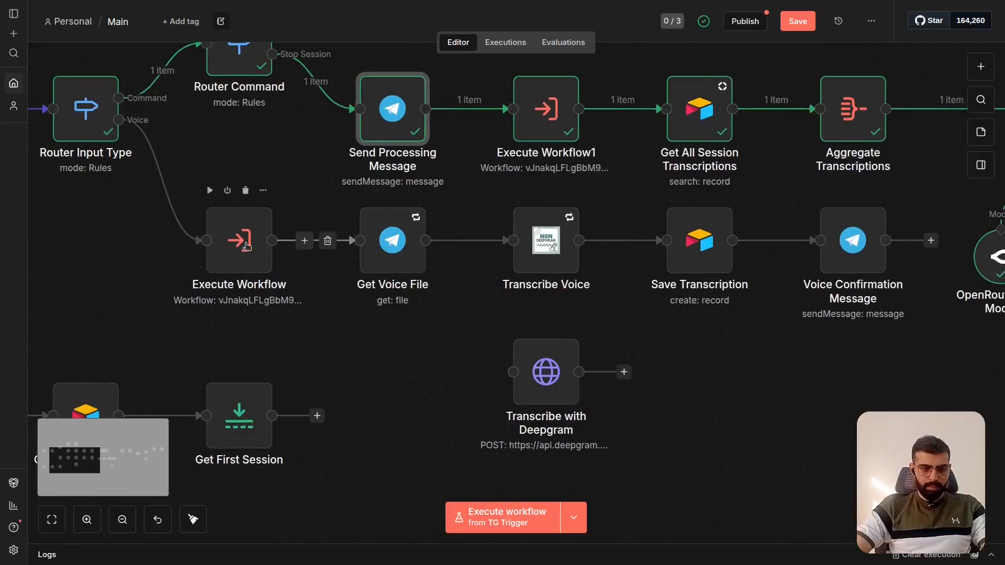
{"action": "scroll", "coordinate": [310, 258], "scroll_direction": "left", "scroll_amount": 4}
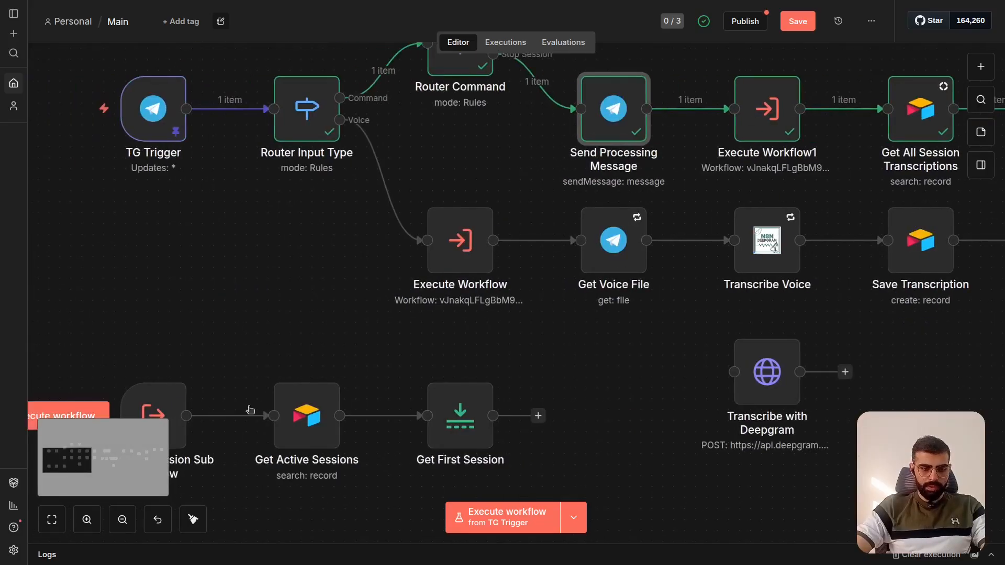
{"action": "scroll", "coordinate": [259, 405], "scroll_direction": "down", "scroll_amount": 2}
{"action": "scroll", "coordinate": [259, 406], "scroll_direction": "left", "scroll_amount": 3}
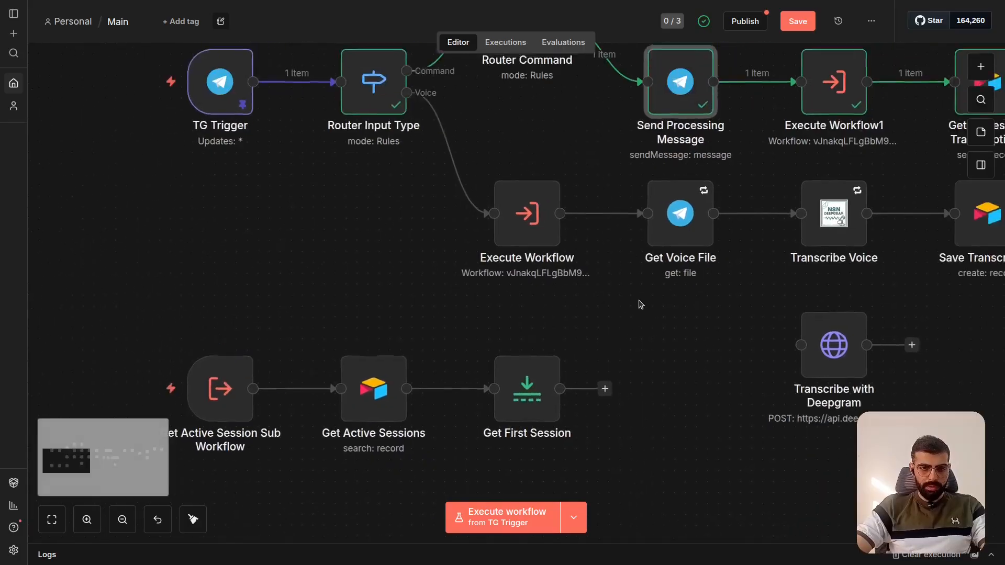
- Follow the Stop Session branch past Execute Workflow1 and open the Get All Session Transcriptions node
{"action": "scroll", "coordinate": [640, 303], "scroll_direction": "right", "scroll_amount": 4}
{"action": "scroll", "coordinate": [641, 303], "scroll_direction": "up", "scroll_amount": 2}
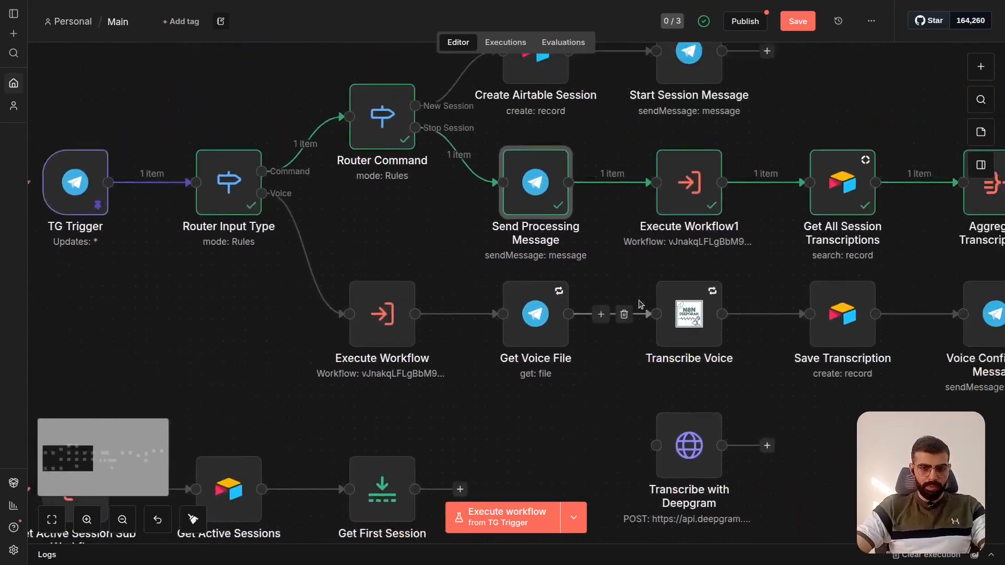
{"action": "scroll", "coordinate": [641, 303], "scroll_direction": "up", "scroll_amount": 1}
{"action": "scroll", "coordinate": [641, 303], "scroll_direction": "right", "scroll_amount": 1}
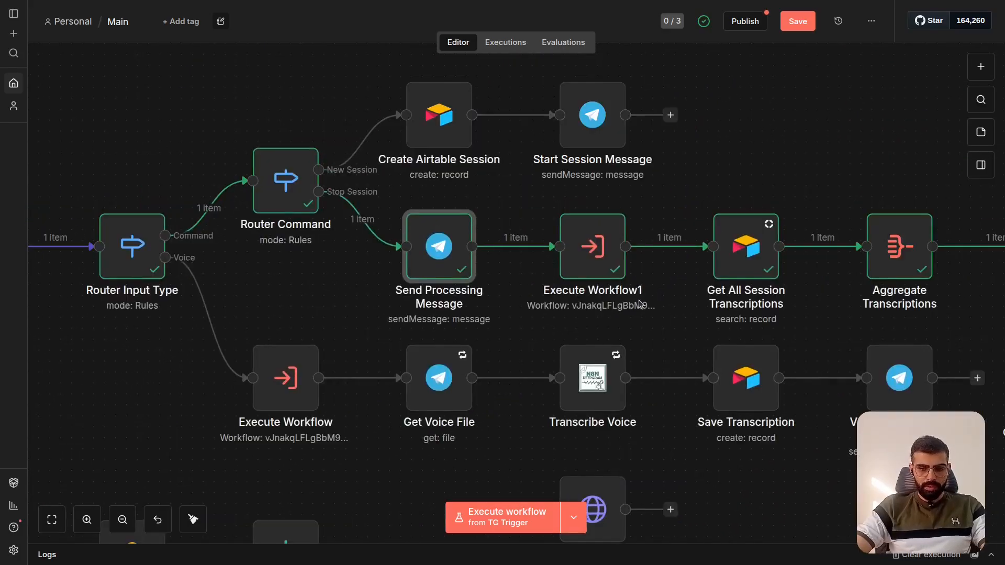
{"action": "scroll", "coordinate": [641, 304], "scroll_direction": "right", "scroll_amount": 4}
{"action": "scroll", "coordinate": [641, 305], "scroll_direction": "right", "scroll_amount": 2}
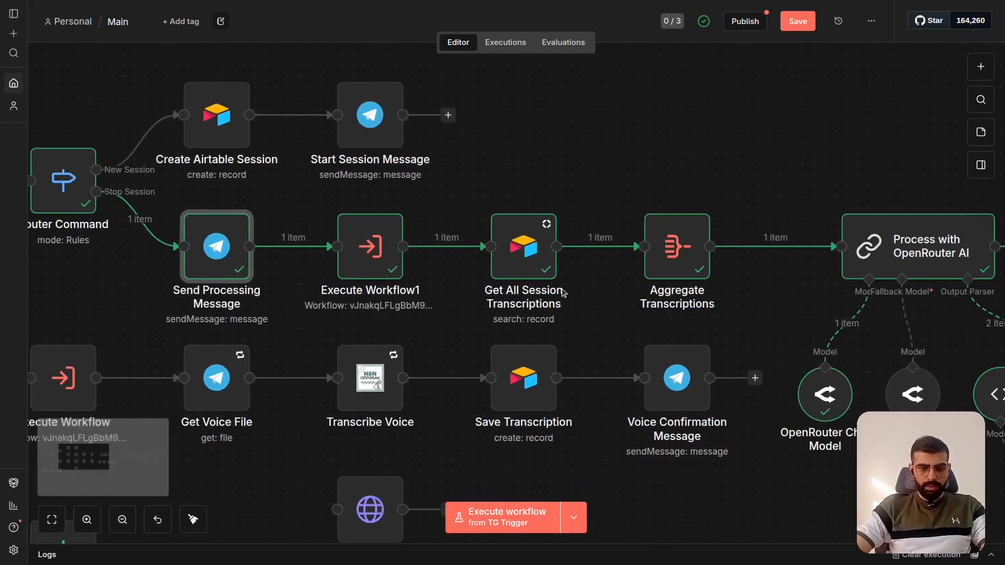
{"action": "scroll", "coordinate": [512, 267], "scroll_direction": "up", "scroll_amount": 3}
{"action": "scroll", "coordinate": [513, 270], "scroll_direction": "right", "scroll_amount": 2}
{"action": "scroll", "coordinate": [513, 270], "scroll_direction": "up", "scroll_amount": 1}
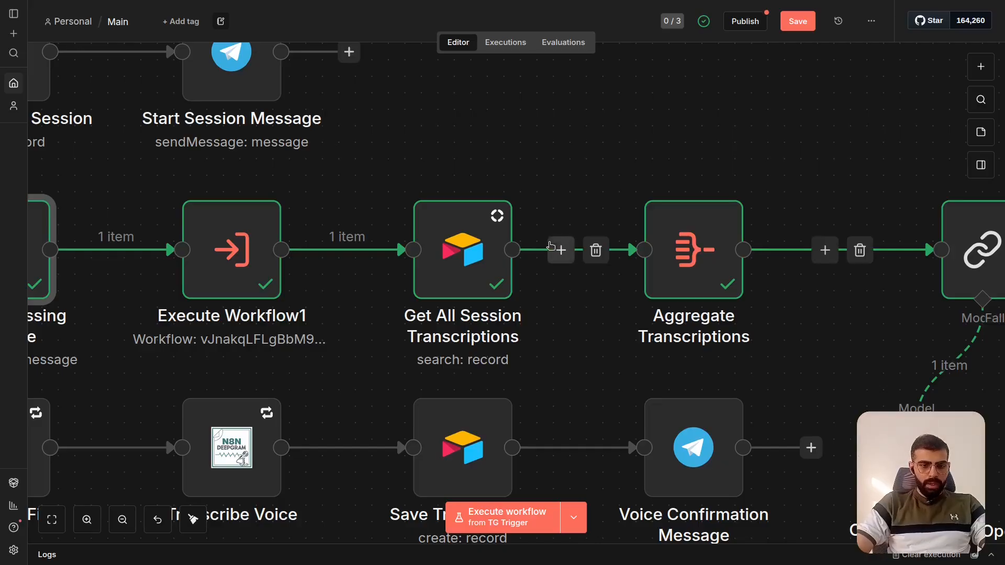
{"action": "left_click", "coordinate": [464, 250]}
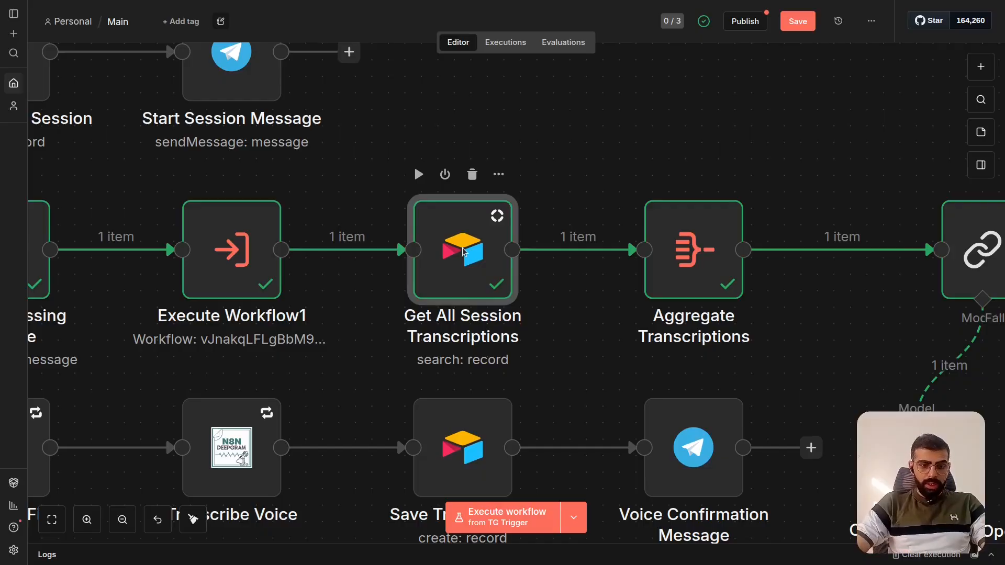
{"action": "double_click", "coordinate": [464, 251]}
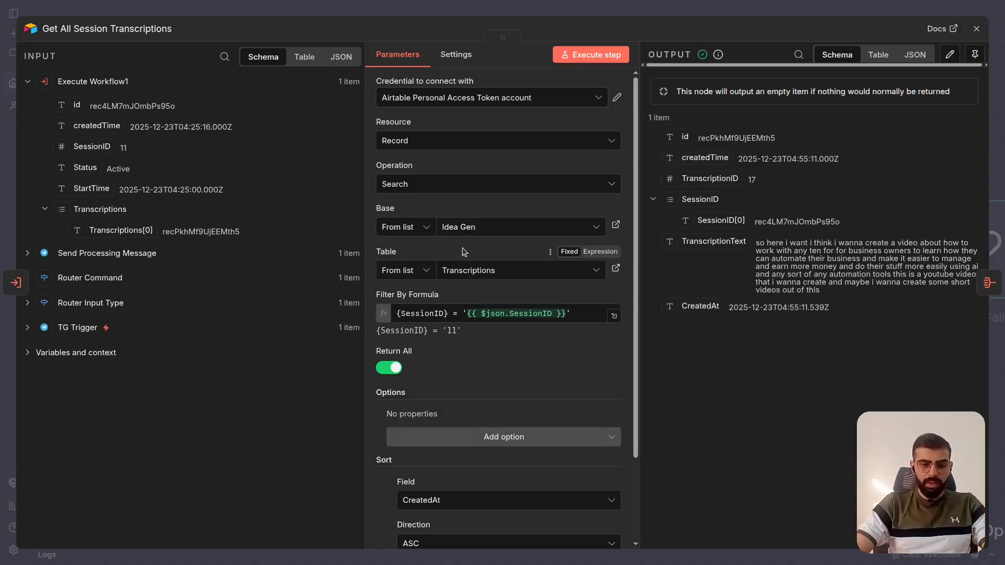
- Inspect the SessionID filter formula, compare it with the SessionID column in Airtable's Transcriptions table, and return to the n8n node
{"action": "left_click", "coordinate": [502, 314]}
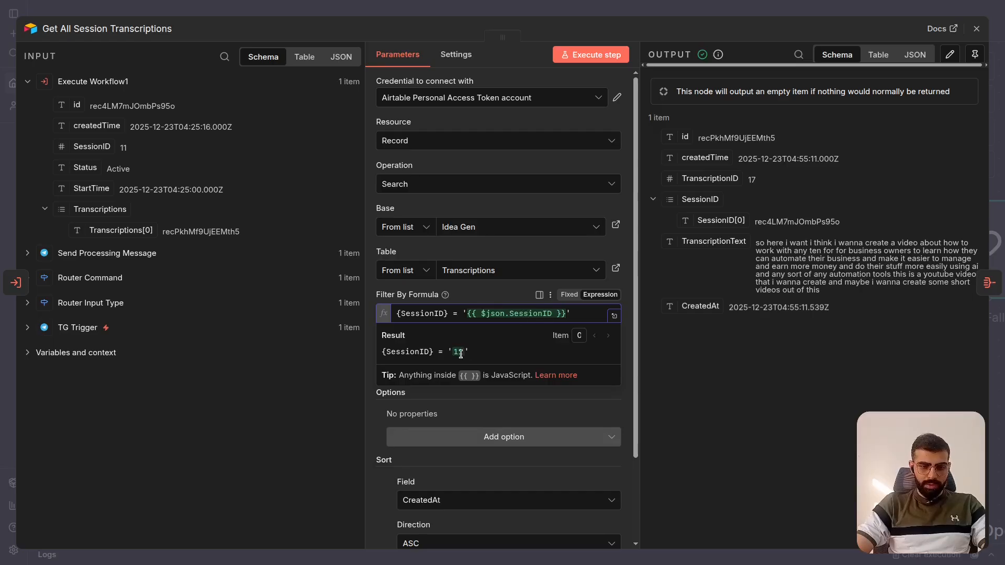
{"action": "key", "text": "ctrl+Tab"}
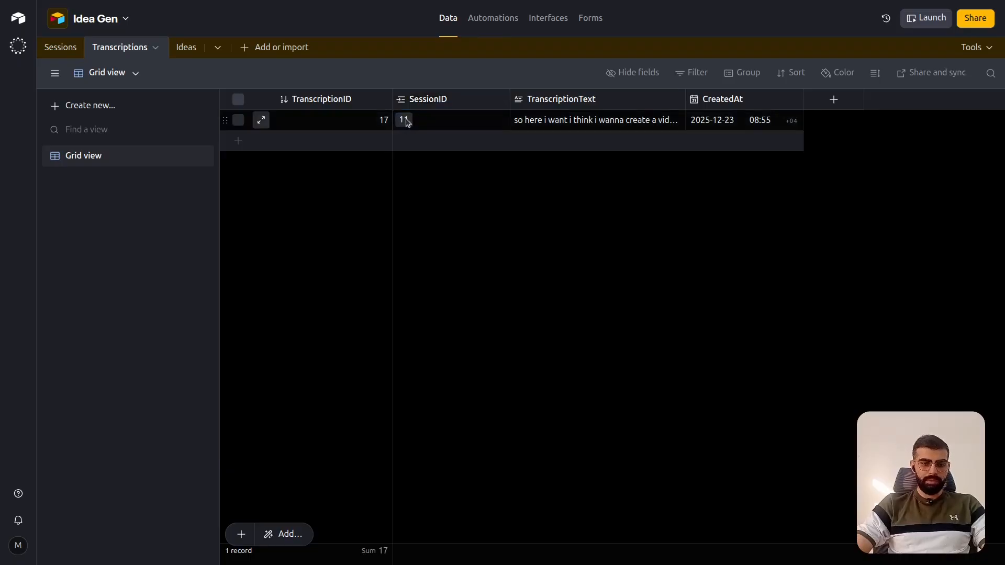
{"action": "key", "text": "alt+Tab"}
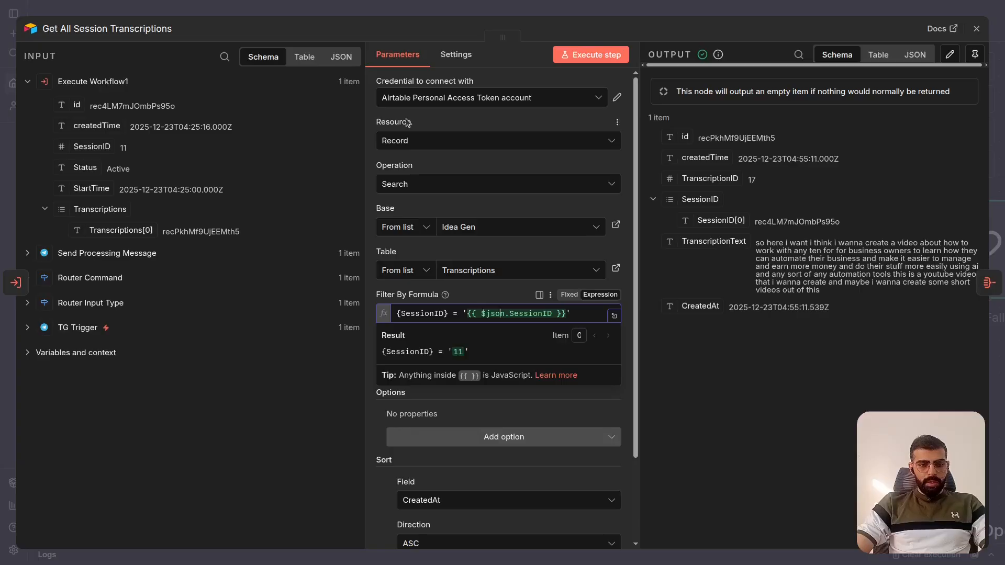
- Check Airtable's Transcriptions table once more against the SessionID filter formula of Get All Session Transcriptions, and leave the formula field
{"action": "key", "text": "alt+Tab"}
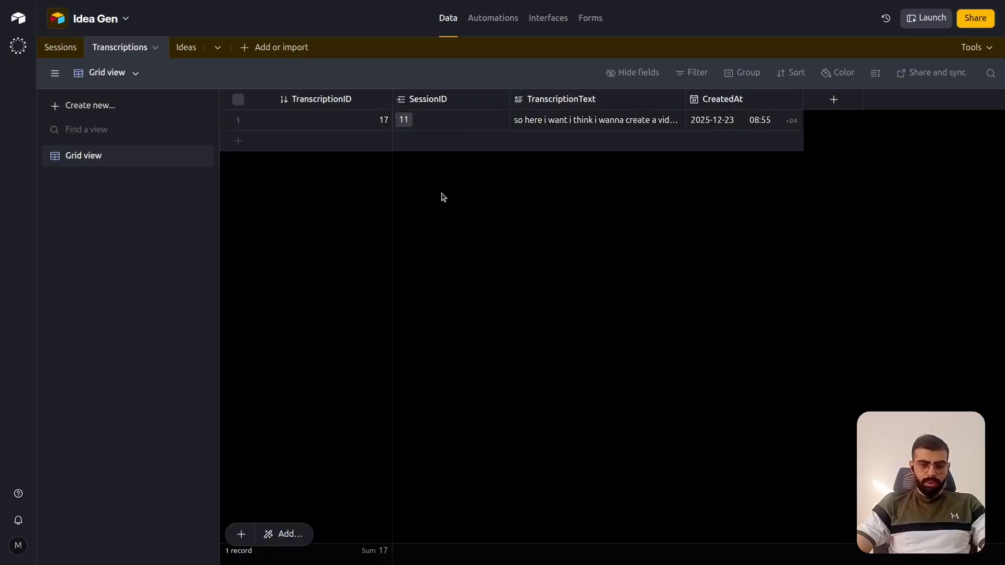
{"action": "key", "text": "alt+Tab"}
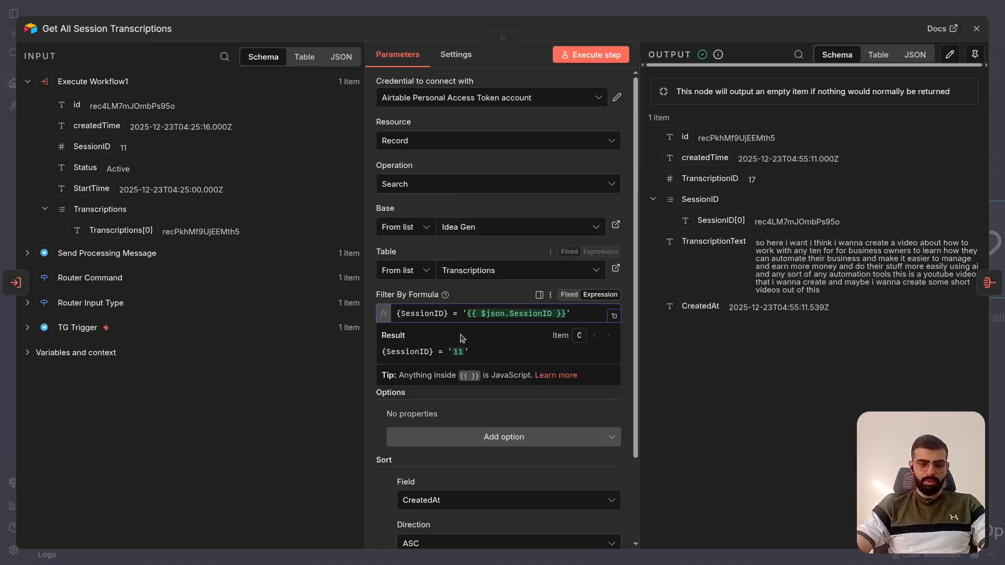
{"action": "left_click", "coordinate": [627, 297]}
- Review the Return All setting and the CreatedAt sort rule of Get All Session Transcriptions, and close the node
{"action": "scroll", "coordinate": [600, 364], "scroll_direction": "down", "scroll_amount": 1}
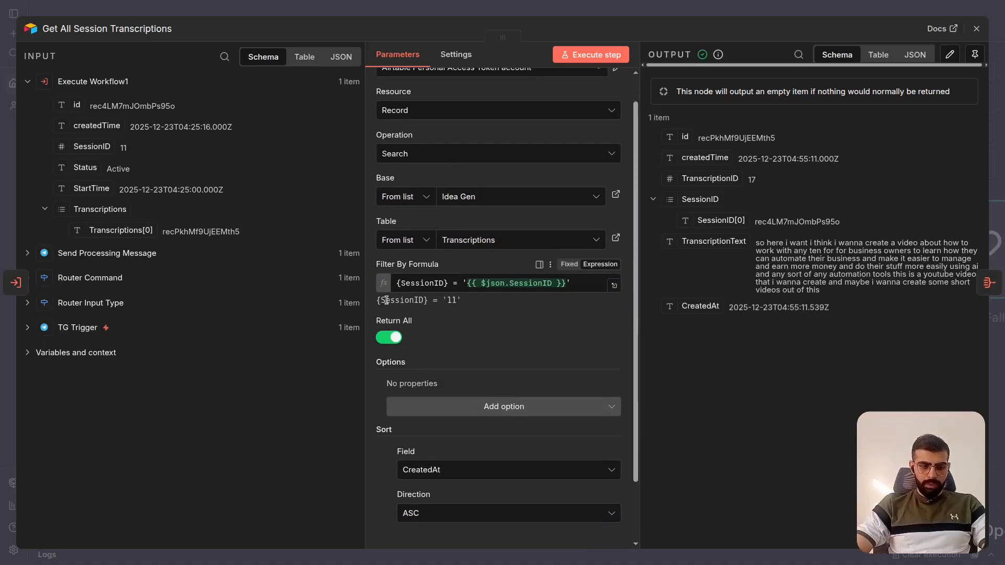
{"action": "scroll", "coordinate": [454, 343], "scroll_direction": "down", "scroll_amount": 2}
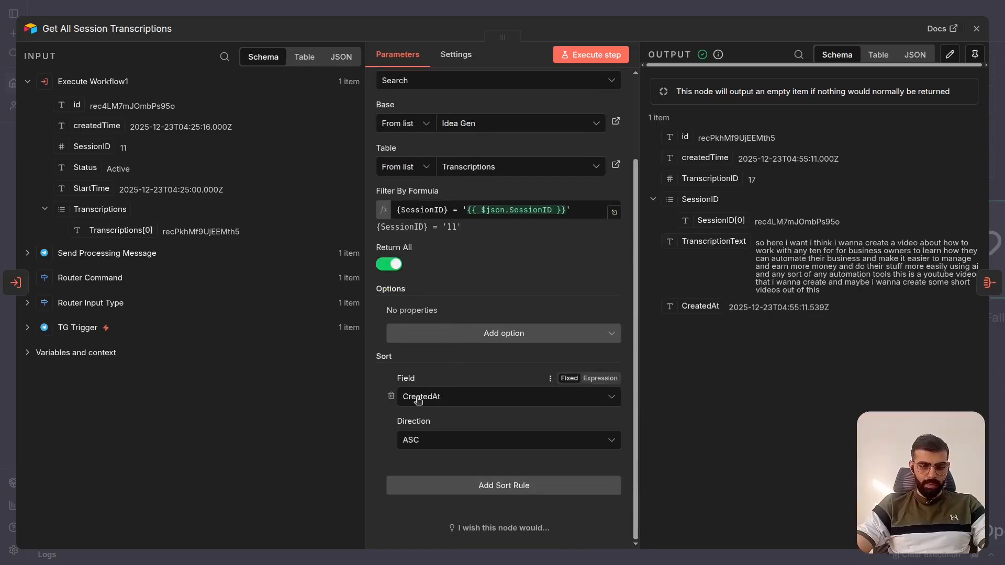
{"action": "scroll", "coordinate": [483, 372], "scroll_direction": "up", "scroll_amount": 3}
{"action": "scroll", "coordinate": [483, 373], "scroll_direction": "down", "scroll_amount": 3}
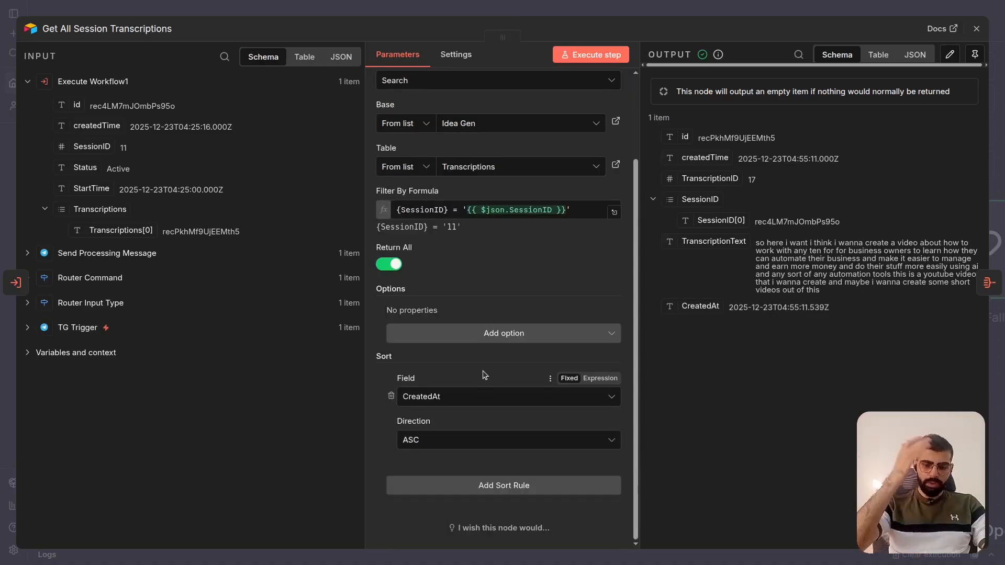
{"action": "scroll", "coordinate": [483, 375], "scroll_direction": "up", "scroll_amount": 3}
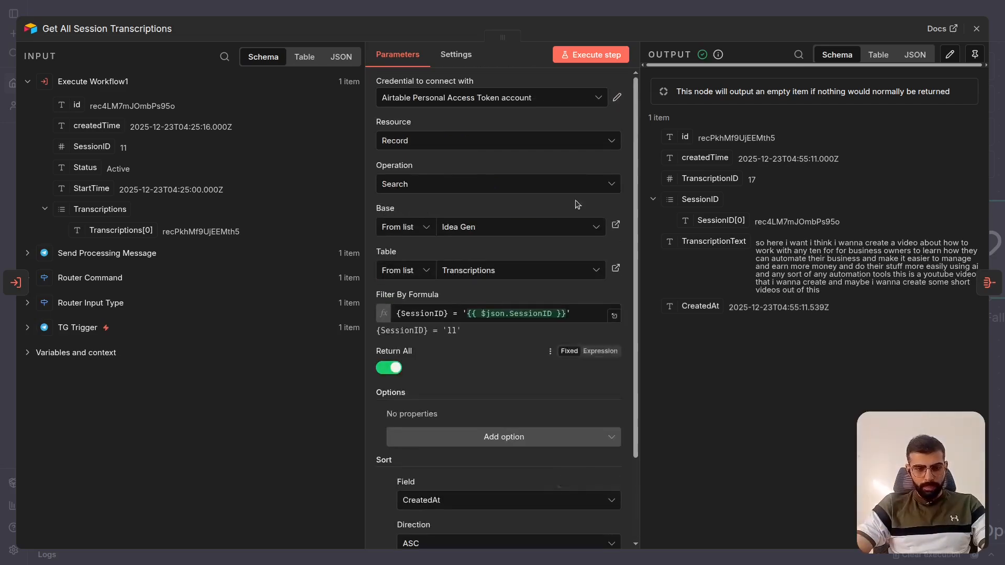
{"action": "left_click", "coordinate": [730, 12]}
- Open the Aggregate Transcriptions node and review its Aggregate options, keeping All Item Data (Into a Single List)
{"action": "scroll", "coordinate": [476, 234], "scroll_direction": "right", "scroll_amount": 2}
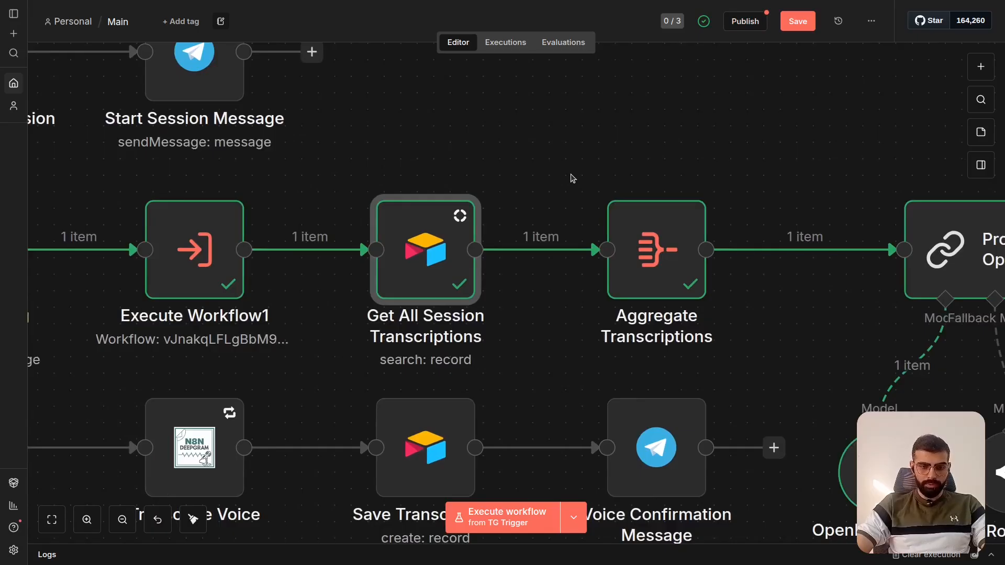
{"action": "scroll", "coordinate": [572, 178], "scroll_direction": "right", "scroll_amount": 3}
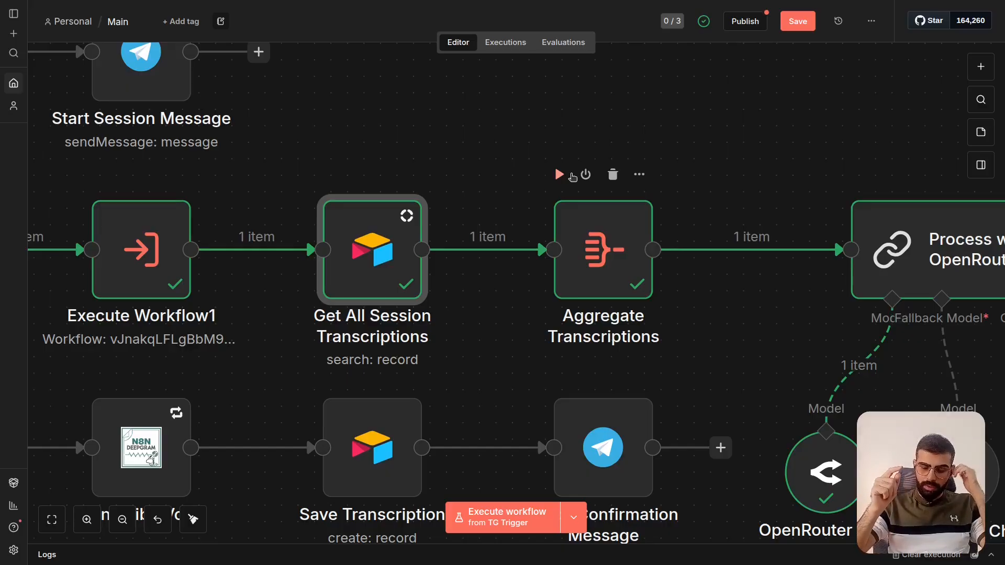
{"action": "left_click", "coordinate": [624, 248]}
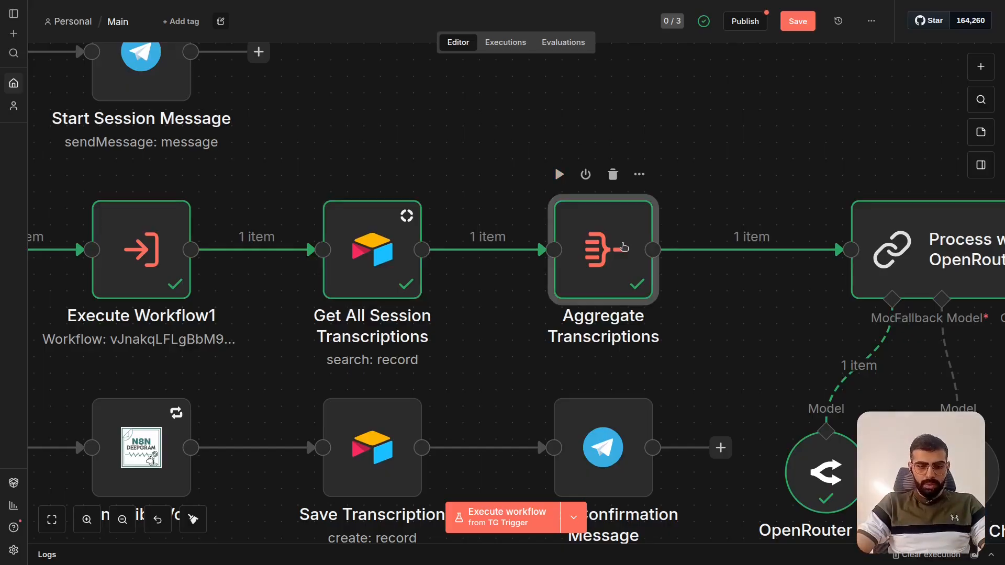
{"action": "double_click", "coordinate": [624, 247]}
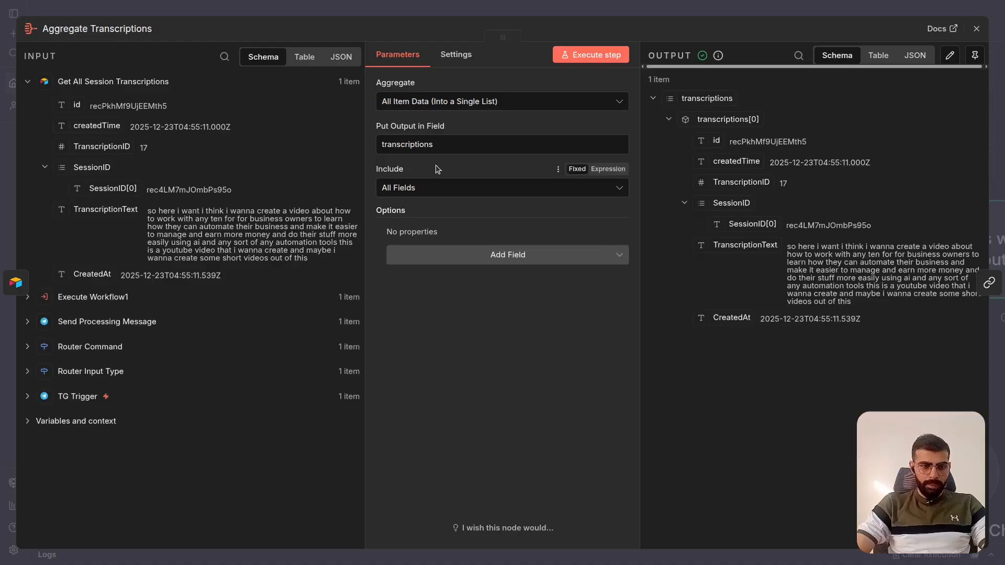
{"action": "left_click", "coordinate": [385, 106]}
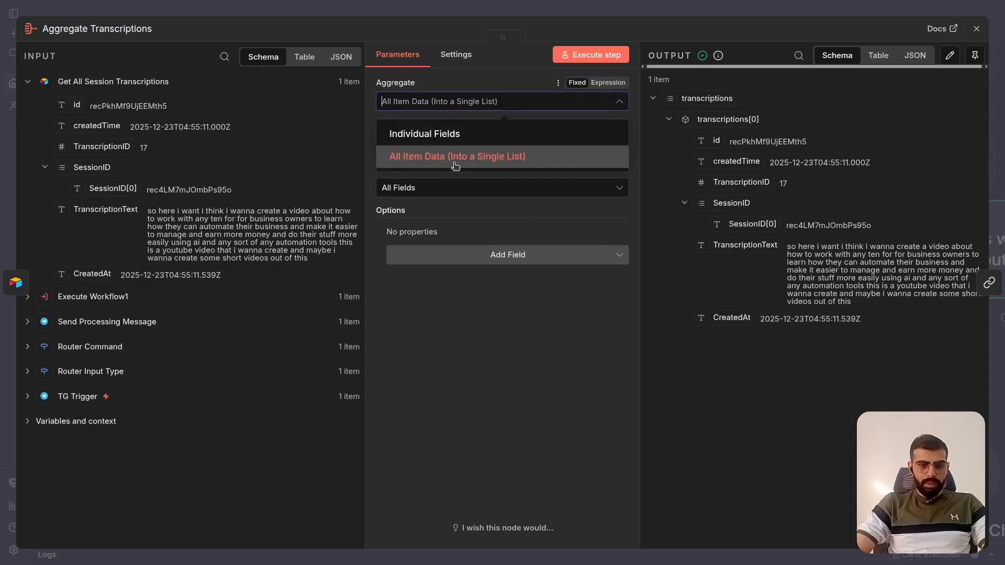
{"action": "left_click", "coordinate": [529, 165]}
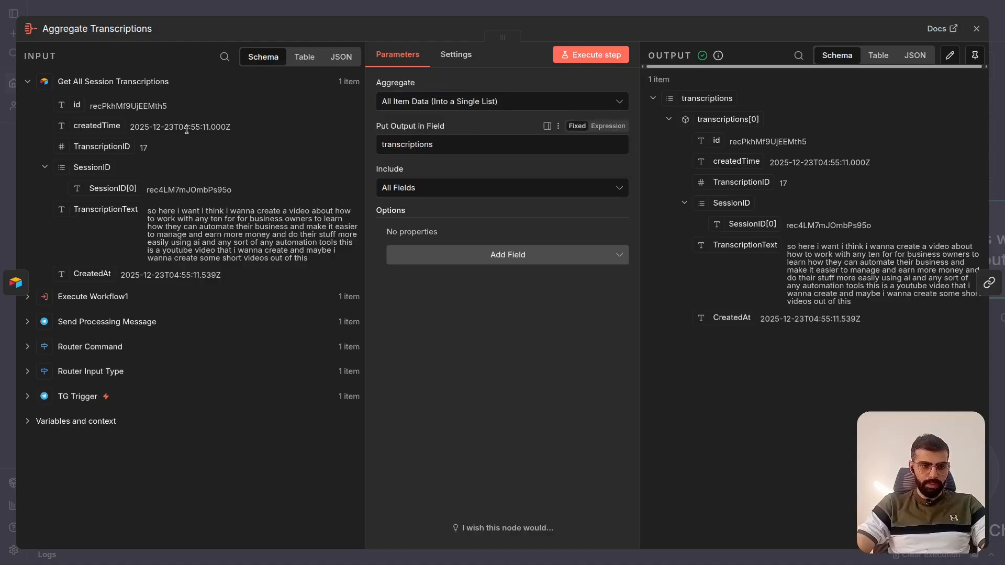
- Review the Include options of Aggregate Transcriptions, keeping All Fields, and close the node
{"action": "left_click", "coordinate": [424, 193]}
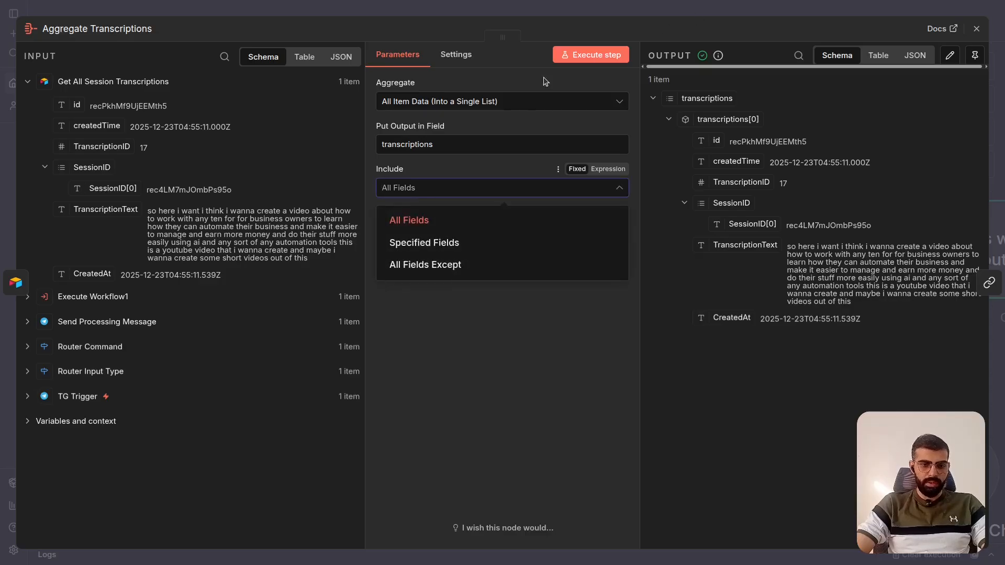
{"action": "left_click", "coordinate": [511, 99]}
{"action": "left_click", "coordinate": [478, 152]}
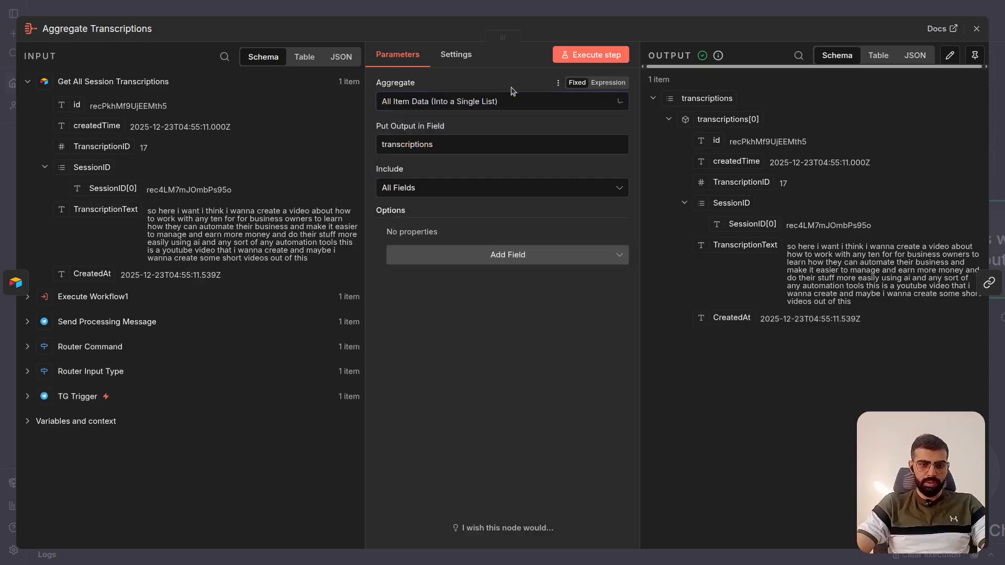
{"action": "left_click", "coordinate": [466, 192]}
{"action": "double_click", "coordinate": [667, 9]}
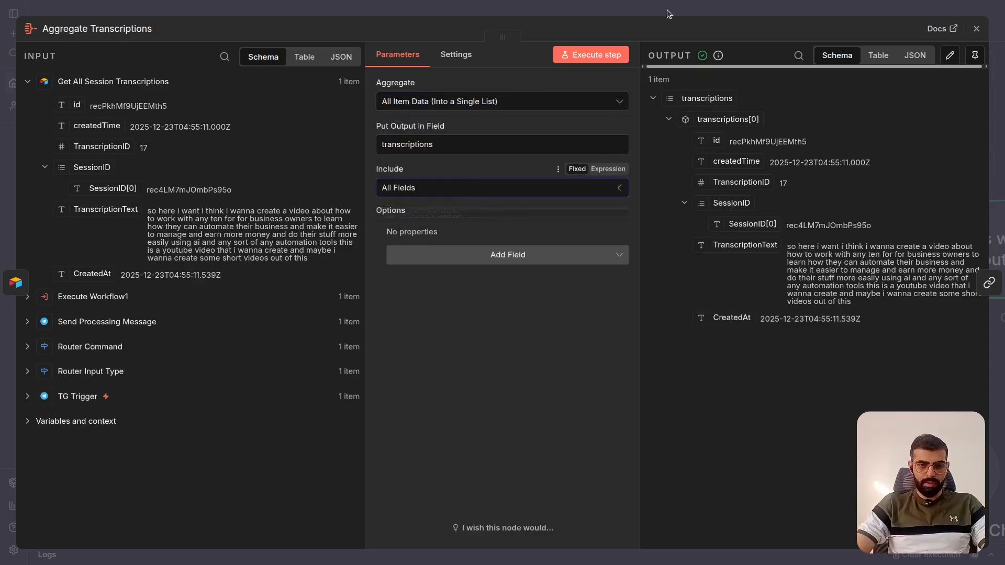
- Reopen Aggregate Transcriptions, inspect the transcriptions list in its output, collapse the first item, and close the node
{"action": "scroll", "coordinate": [654, 149], "scroll_direction": "right", "scroll_amount": 3}
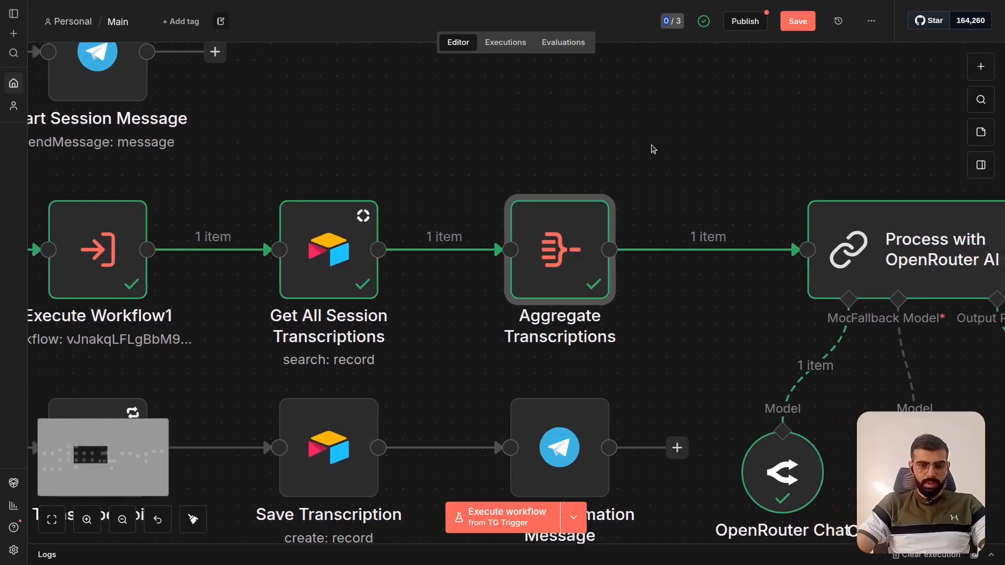
{"action": "double_click", "coordinate": [547, 234]}
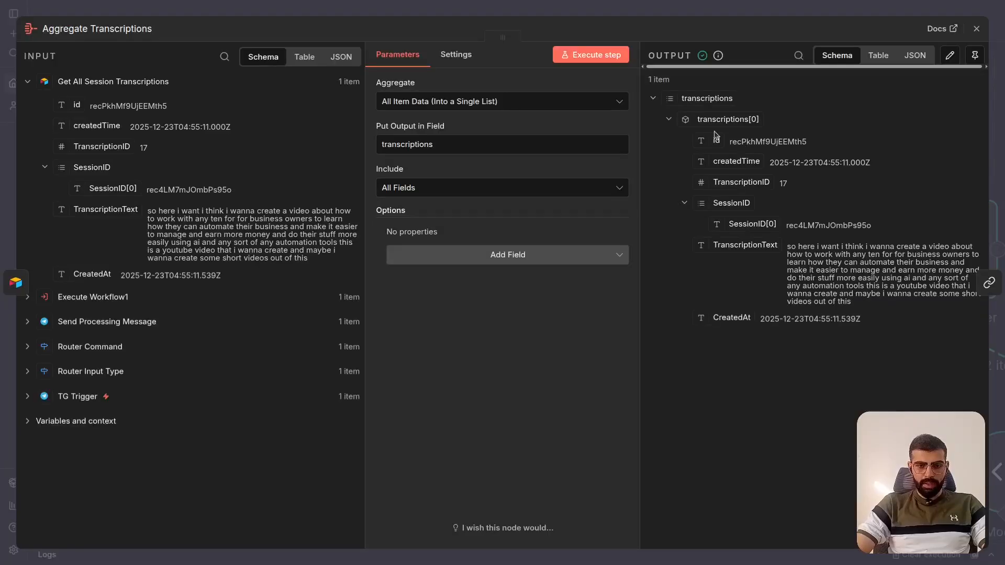
{"action": "left_click", "coordinate": [670, 120]}
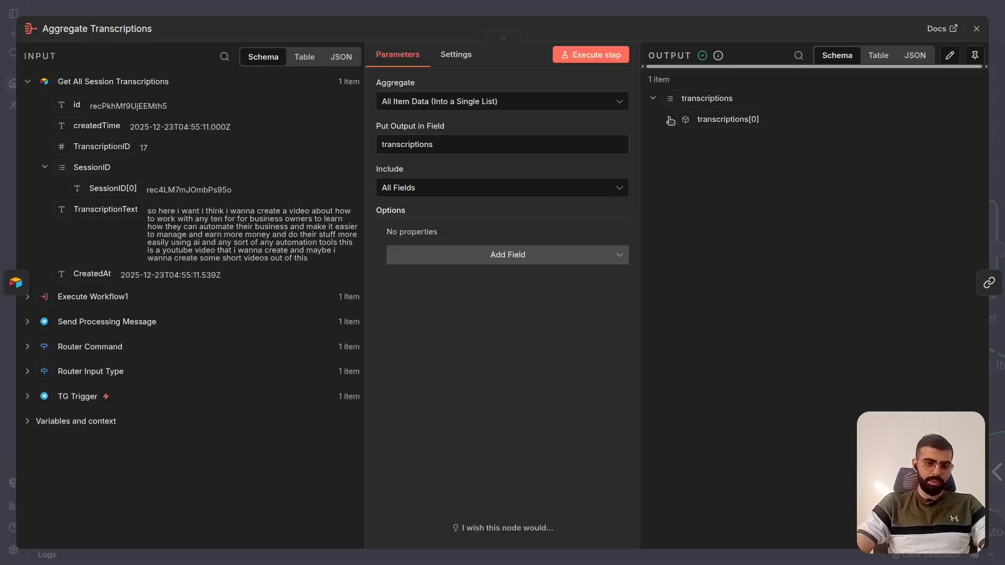
{"action": "key", "text": "Escape"}
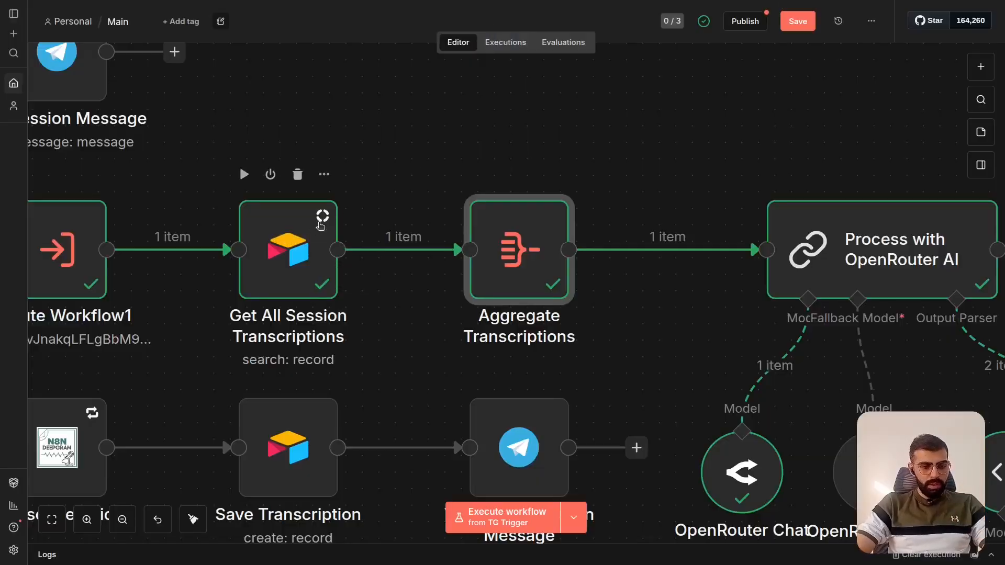
- Examine the Process with OpenRouter AI chain on the canvas with its main model, fallback model and Structured Output Parser
{"action": "scroll", "coordinate": [440, 156], "scroll_direction": "right", "scroll_amount": 5}
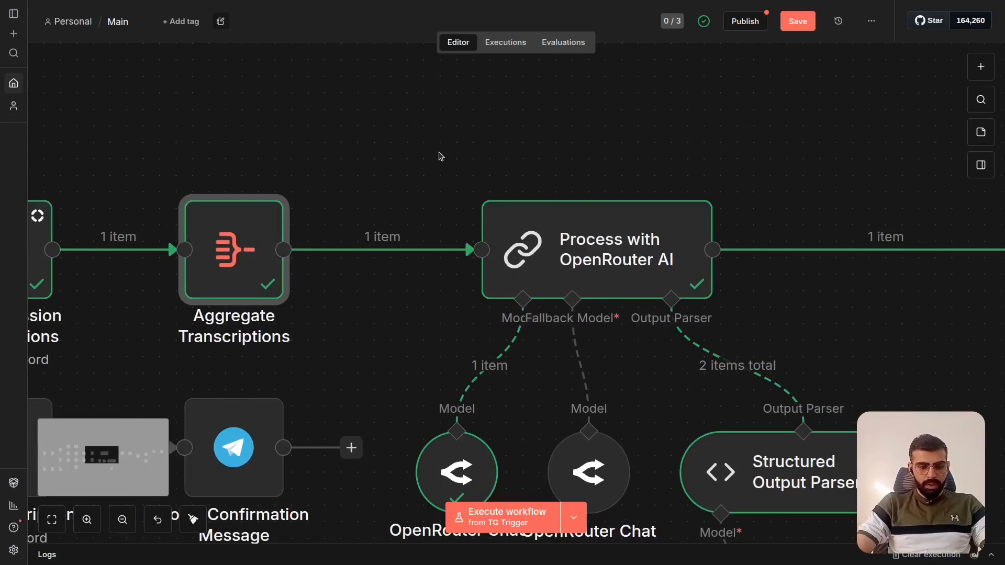
{"action": "scroll", "coordinate": [440, 156], "scroll_direction": "right", "scroll_amount": 2}
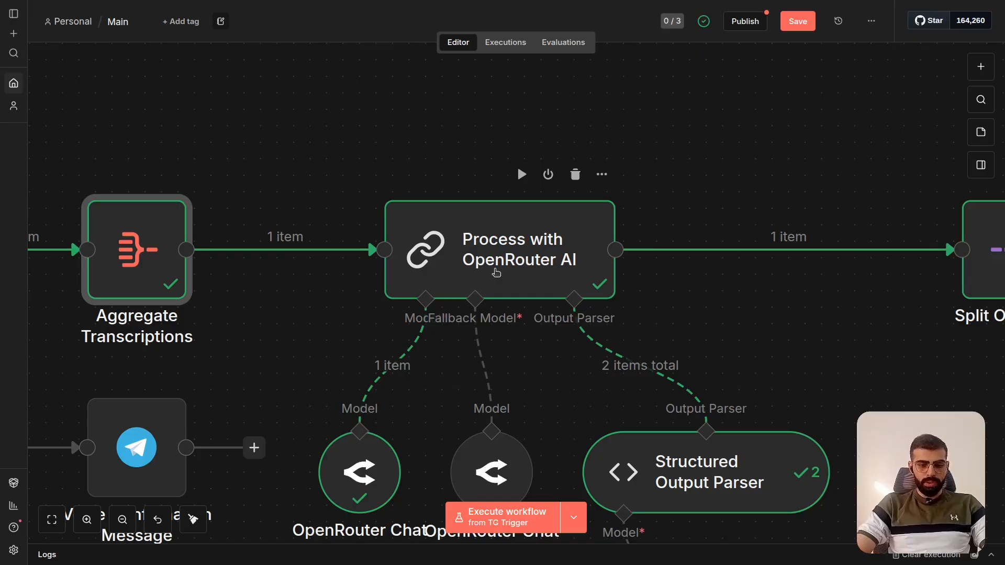
{"action": "scroll", "coordinate": [496, 273], "scroll_direction": "down", "scroll_amount": 4}
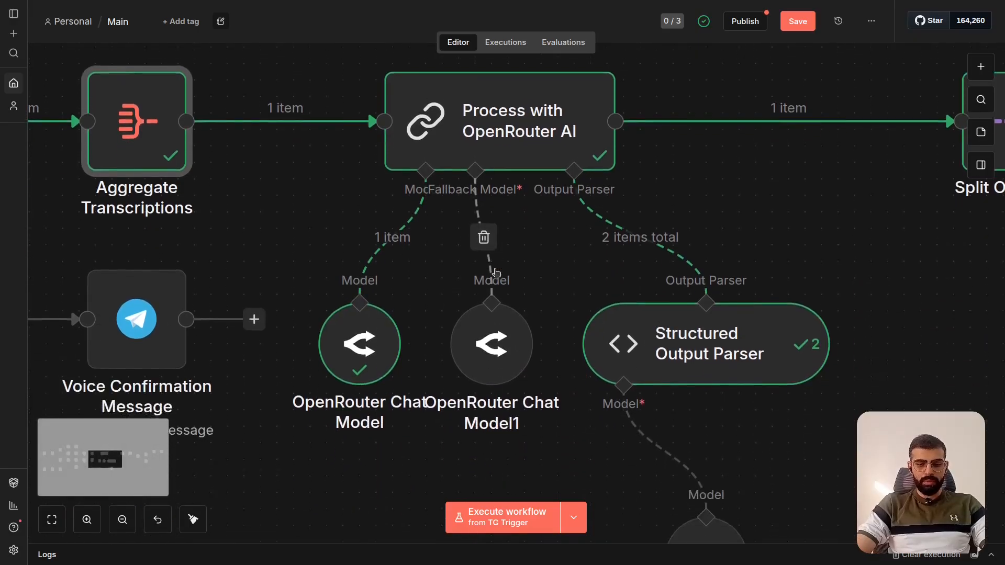
{"action": "scroll", "coordinate": [496, 272], "scroll_direction": "up", "scroll_amount": 3}
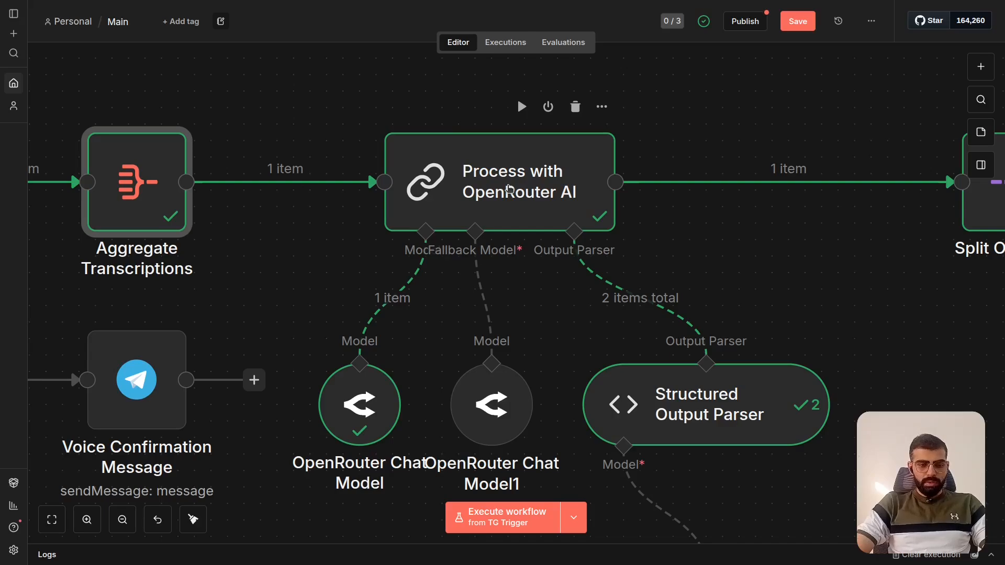
{"action": "scroll", "coordinate": [487, 203], "scroll_direction": "down", "scroll_amount": 5}
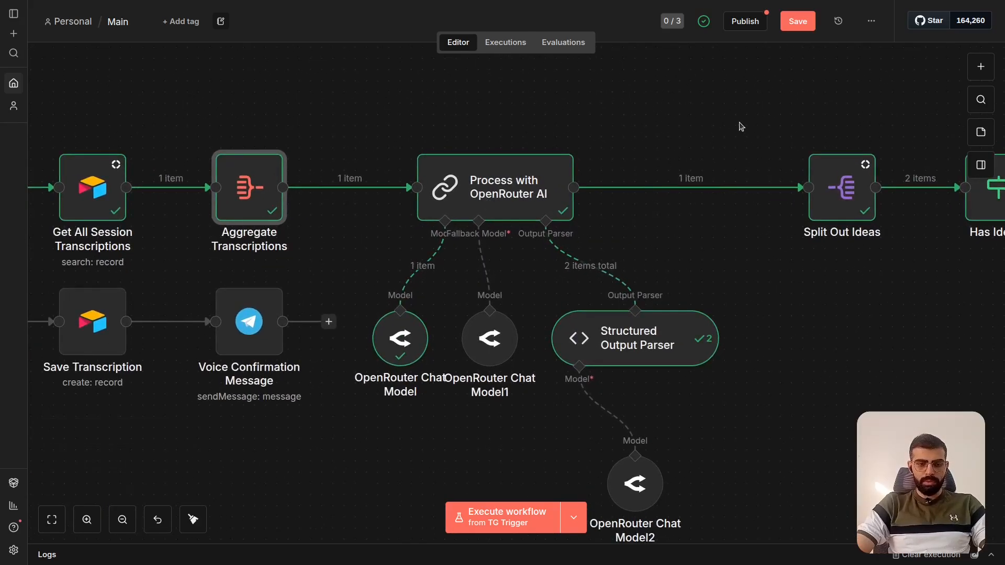
- Search the node library for openrouter and add an OpenRouter Chat Model node on an empty area of the canvas
{"action": "left_click", "coordinate": [982, 73]}
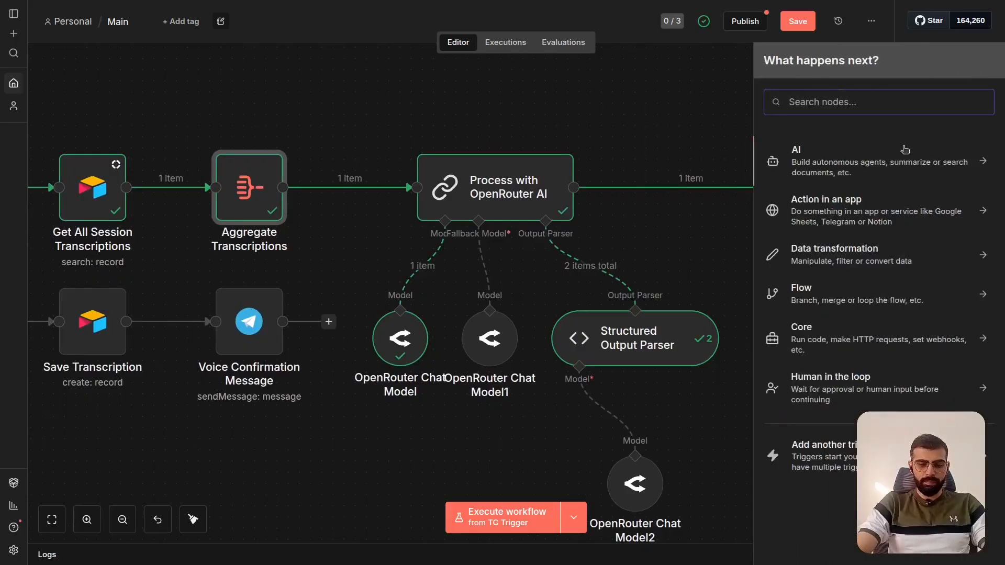
{"action": "left_click", "coordinate": [382, 445]}
{"action": "scroll", "coordinate": [382, 445], "scroll_direction": "down", "scroll_amount": 5}
{"action": "scroll", "coordinate": [382, 445], "scroll_direction": "down", "scroll_amount": 4}
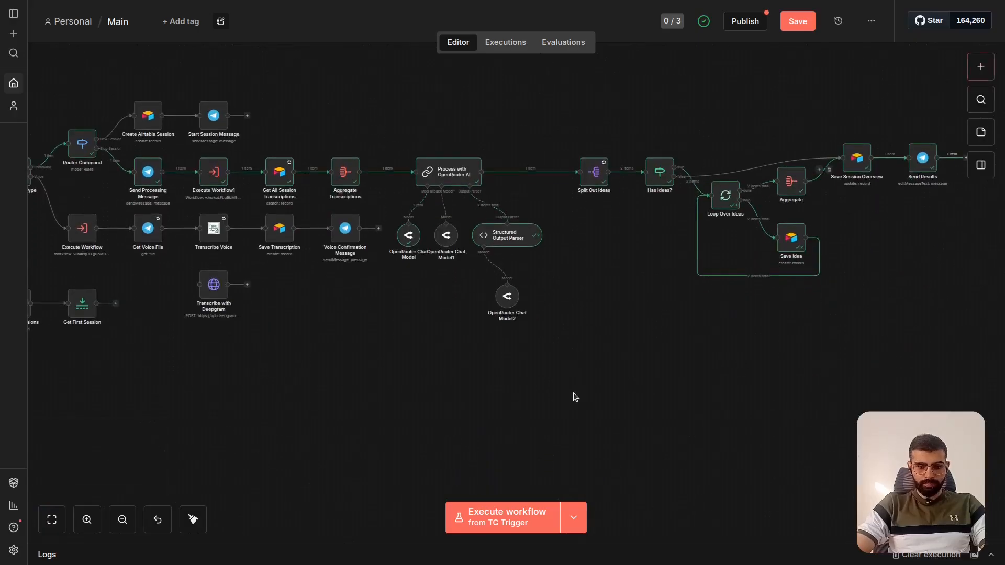
{"action": "scroll", "coordinate": [574, 397], "scroll_direction": "down", "scroll_amount": 10}
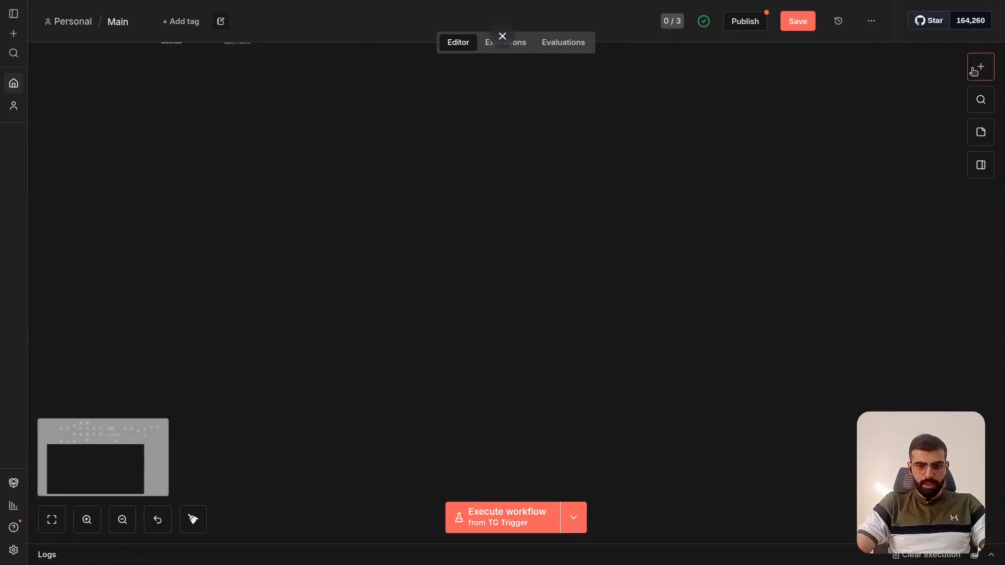
{"action": "left_click", "coordinate": [981, 66]}
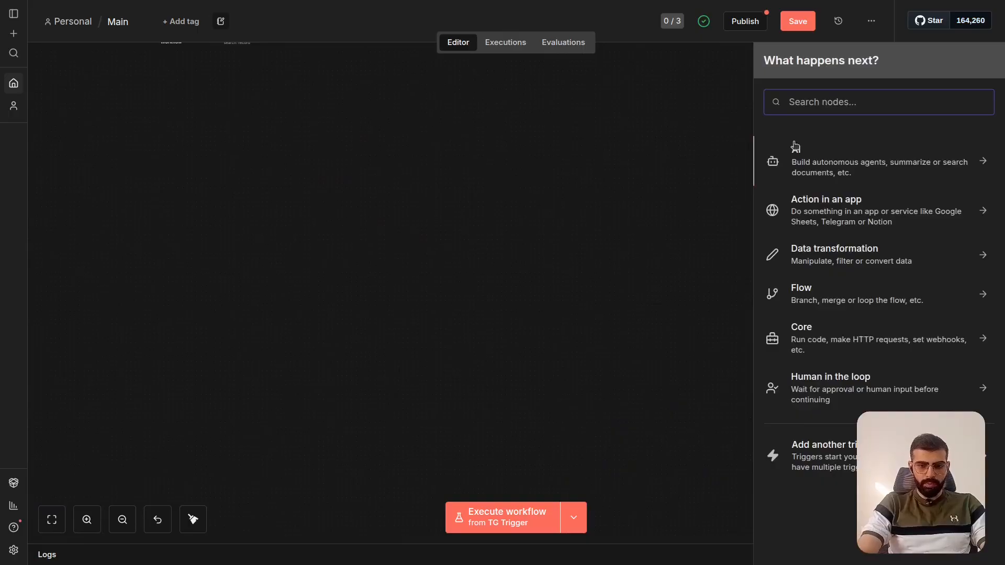
{"action": "type", "text": "openrouter"}
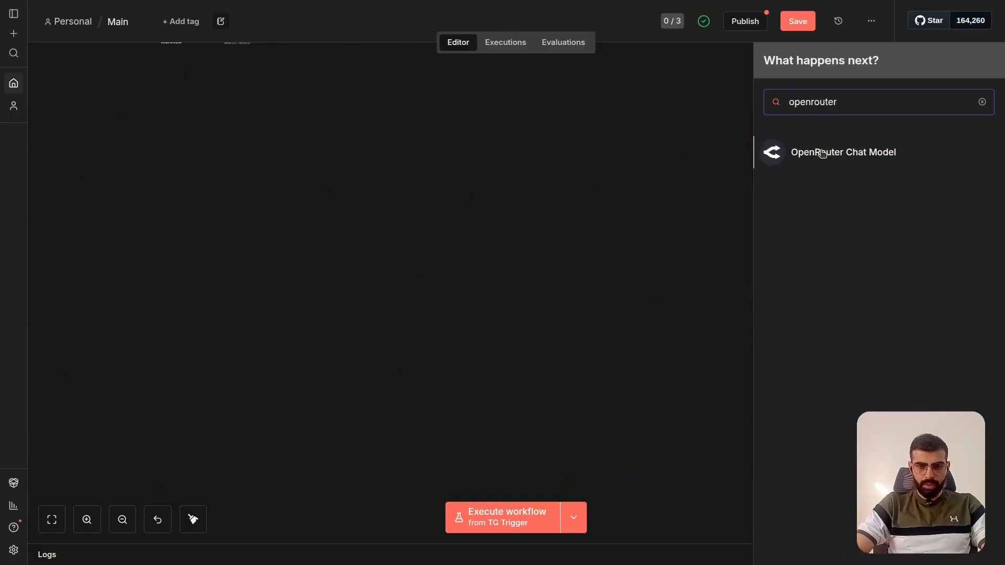
{"action": "left_click", "coordinate": [822, 153]}
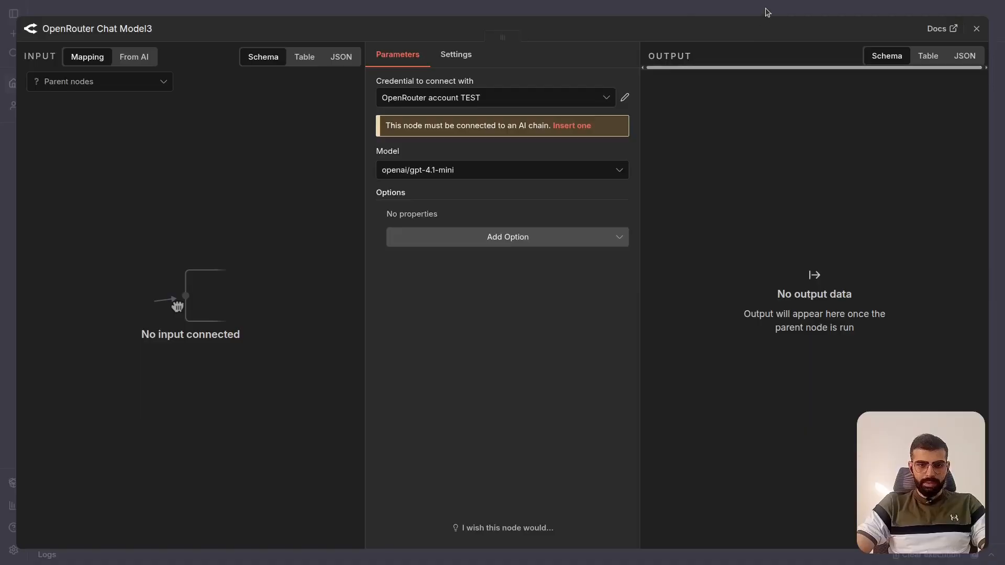
{"action": "left_click", "coordinate": [765, 10]}
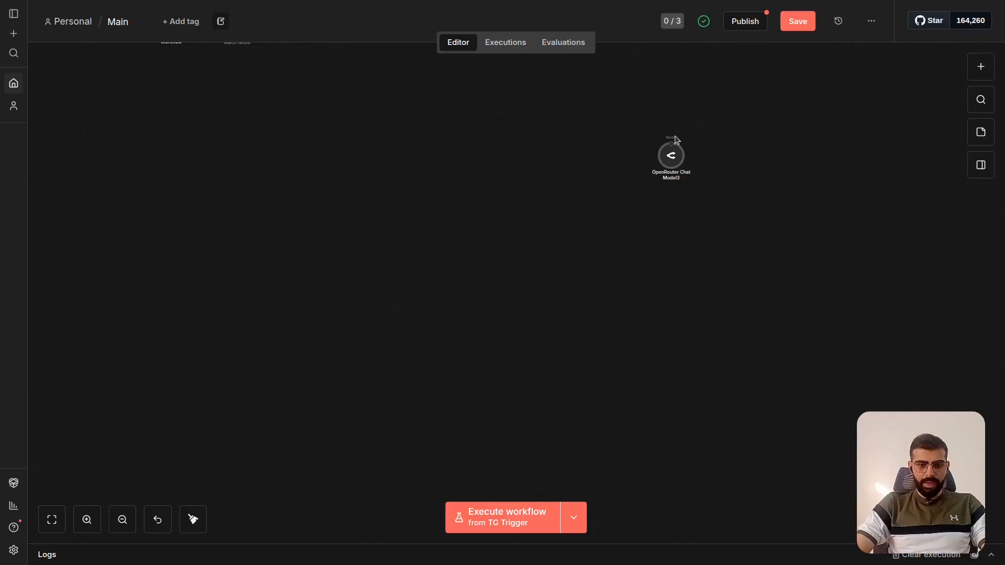
- Compare the unconnected OpenRouter Chat Model with the models attached to Process with OpenRouter AI, and delete the unconnected node
{"action": "scroll", "coordinate": [623, 147], "scroll_direction": "up", "scroll_amount": 5}
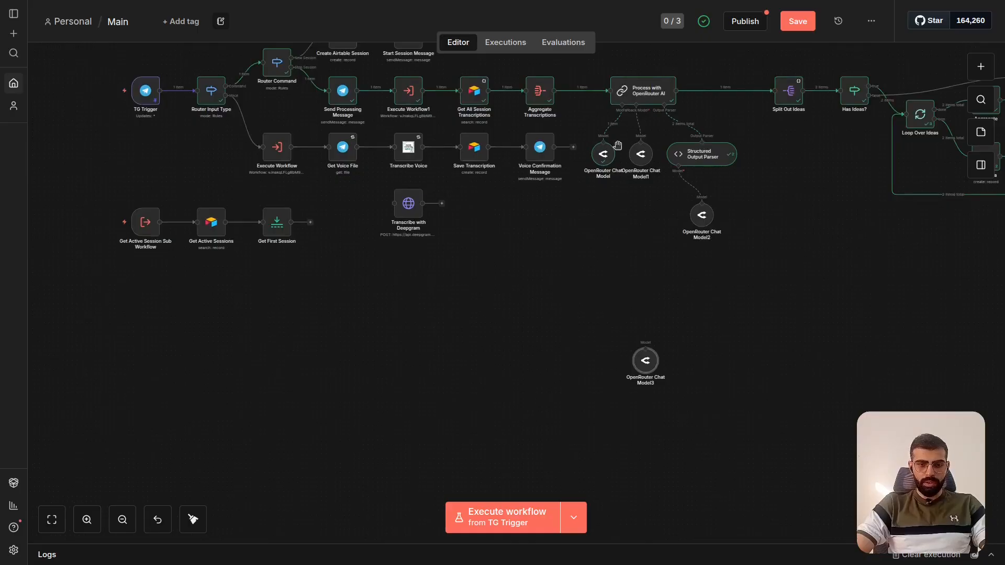
{"action": "scroll", "coordinate": [618, 145], "scroll_direction": "up", "scroll_amount": 3}
{"action": "scroll", "coordinate": [618, 145], "scroll_direction": "up", "scroll_amount": 2}
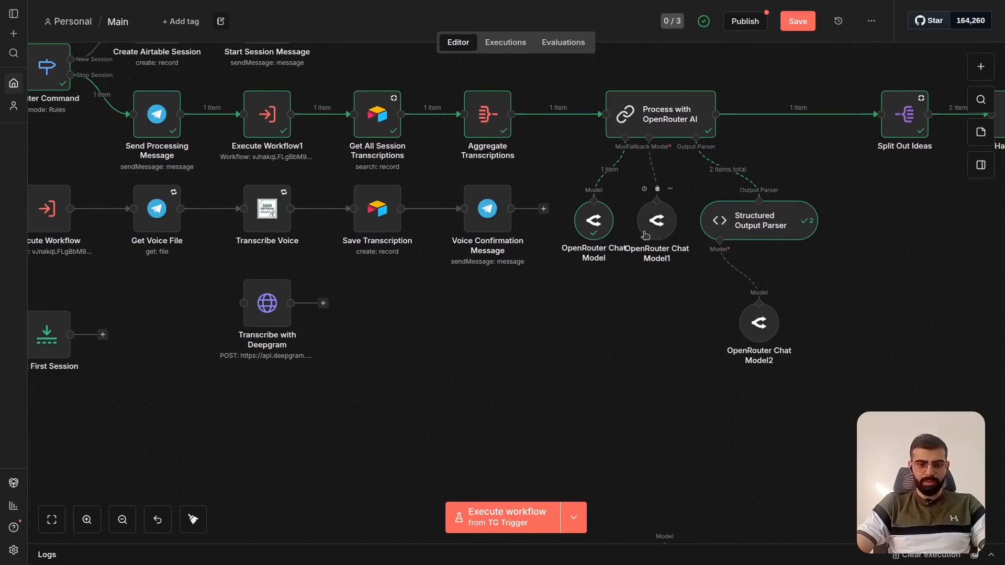
{"action": "scroll", "coordinate": [648, 314], "scroll_direction": "down", "scroll_amount": 5}
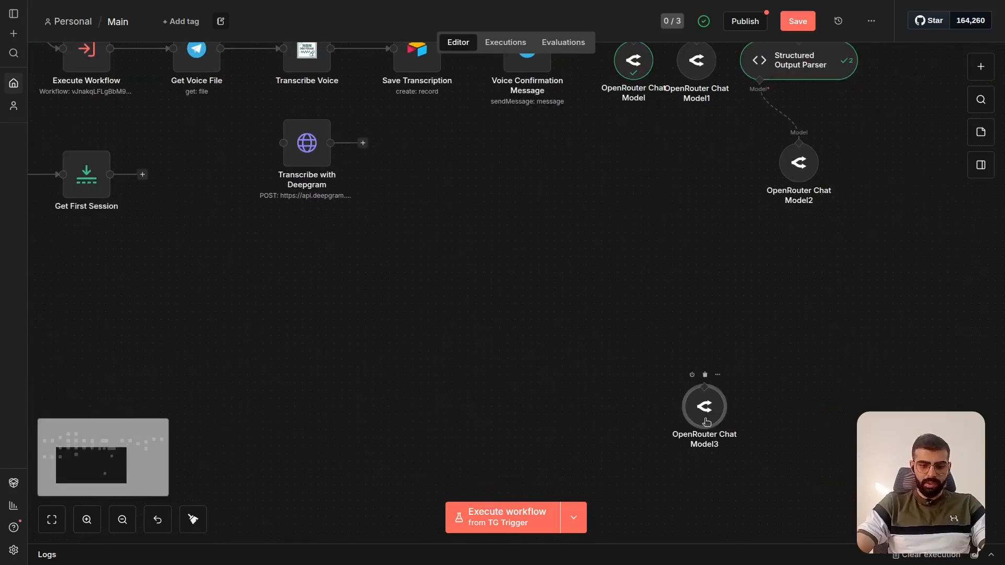
{"action": "key", "text": "Delete"}
{"action": "scroll", "coordinate": [603, 338], "scroll_direction": "up", "scroll_amount": 5}
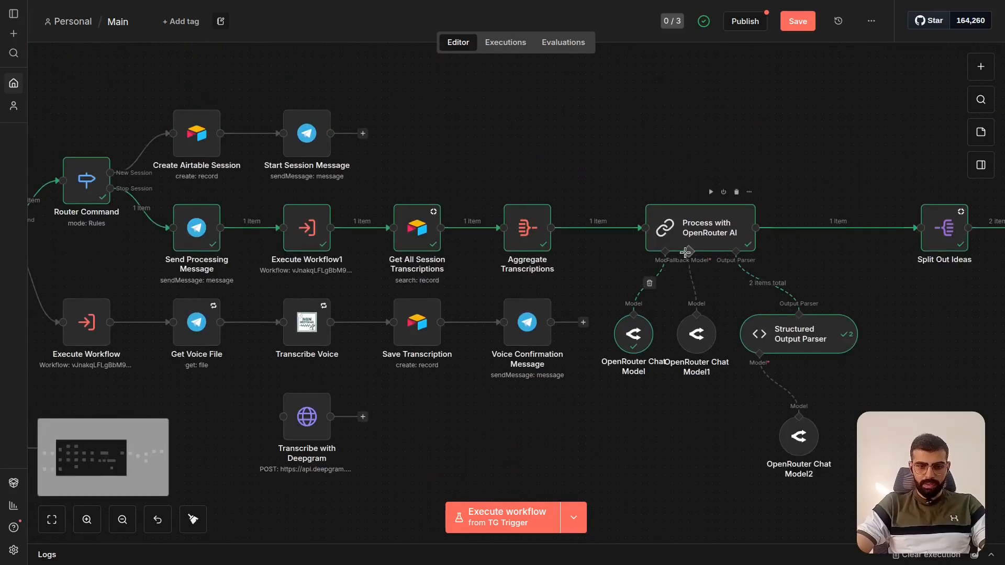
- Open the Process with OpenRouter AI node and review its Source for Prompt options, keeping Define below
{"action": "scroll", "coordinate": [678, 272], "scroll_direction": "up", "scroll_amount": 4}
{"action": "scroll", "coordinate": [678, 272], "scroll_direction": "right", "scroll_amount": 3}
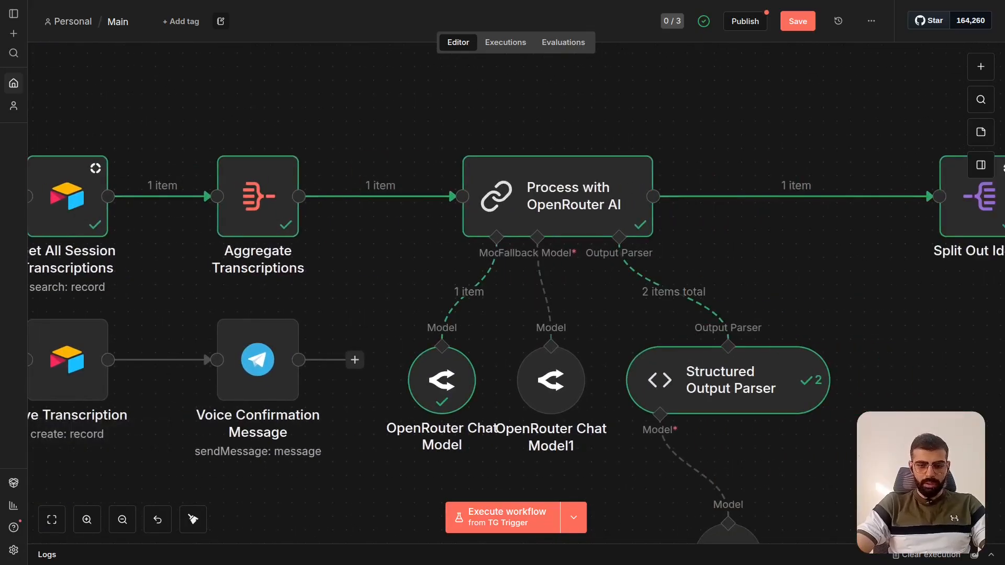
{"action": "scroll", "coordinate": [532, 195], "scroll_direction": "down", "scroll_amount": 2}
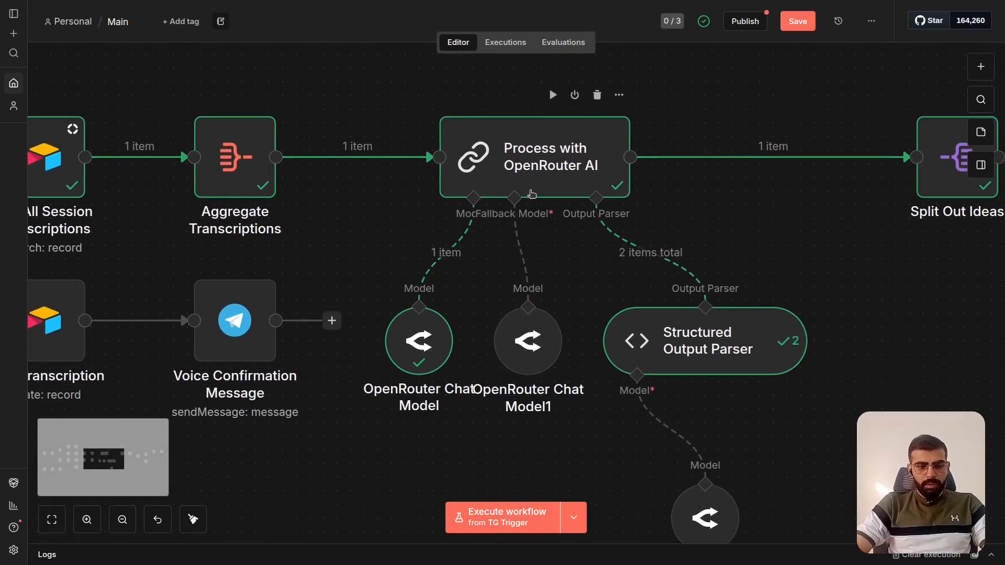
{"action": "left_click", "coordinate": [530, 166]}
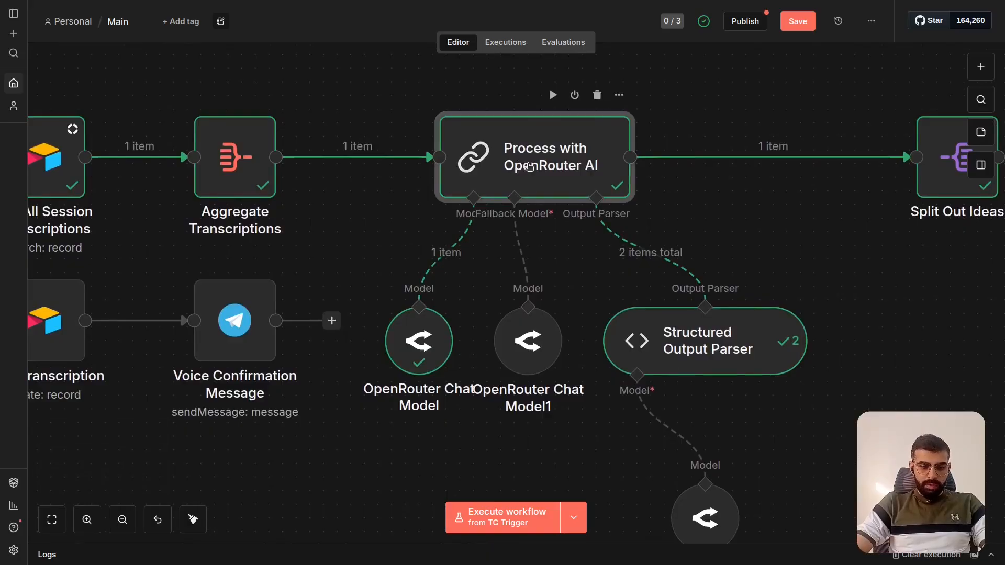
{"action": "double_click", "coordinate": [530, 166]}
{"action": "left_click", "coordinate": [503, 130]}
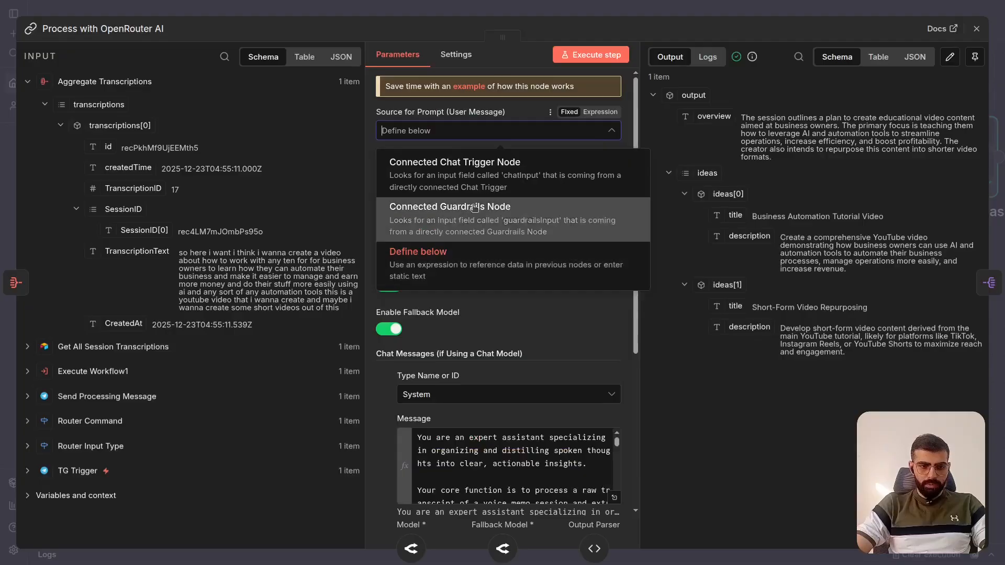
{"action": "left_click", "coordinate": [538, 123]}
- Open the Prompt (User Message) in the full expression editor and examine the instruction paragraph above the transcript
{"action": "scroll", "coordinate": [484, 210], "scroll_direction": "down", "scroll_amount": 2}
{"action": "scroll", "coordinate": [485, 209], "scroll_direction": "up", "scroll_amount": 1}
{"action": "scroll", "coordinate": [484, 210], "scroll_direction": "up", "scroll_amount": 1}
{"action": "scroll", "coordinate": [484, 209], "scroll_direction": "down", "scroll_amount": 3}
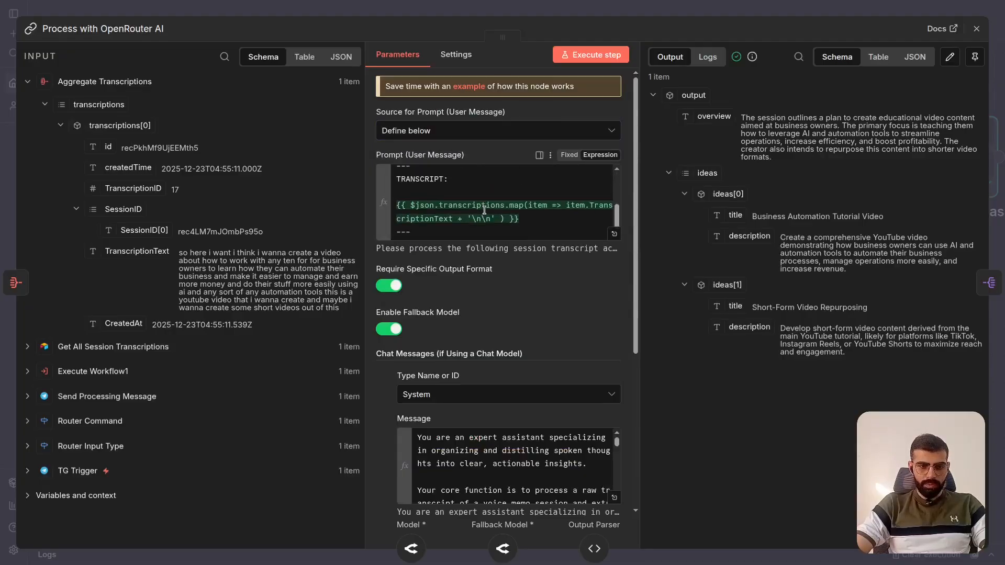
{"action": "left_click", "coordinate": [614, 234]}
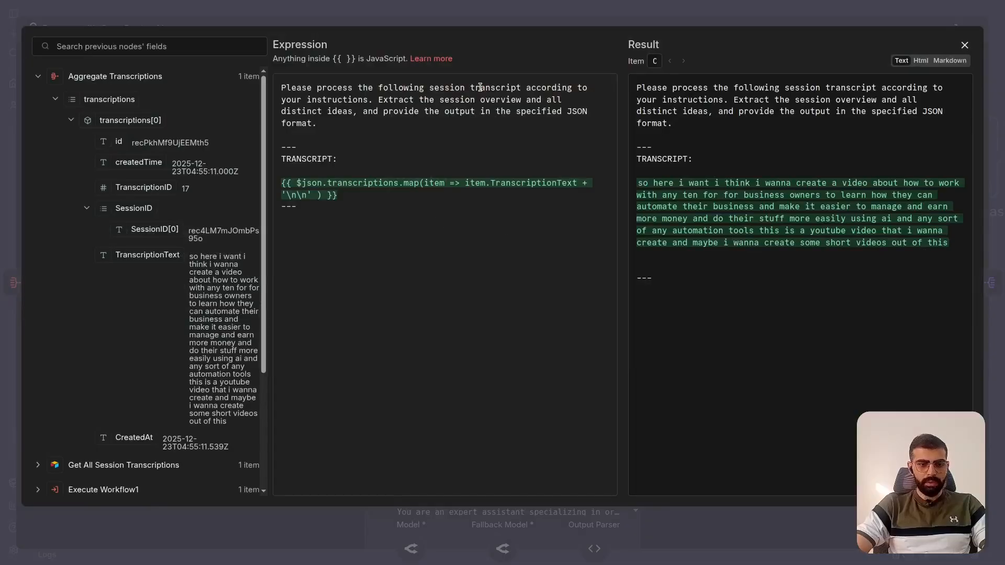
{"action": "left_click_drag", "start_coordinate": [281, 87], "coordinate": [394, 129]}
{"action": "left_click", "coordinate": [394, 129]}
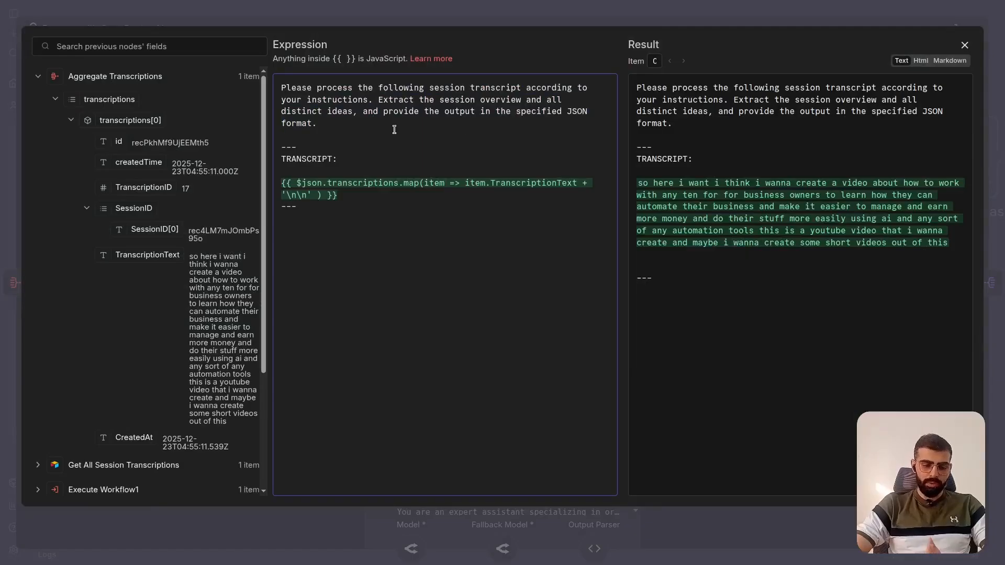
- Examine the TRANSCRIPT expression piece by piece, from $json.transcriptions through the map function to TranscriptionText
{"action": "left_click", "coordinate": [356, 184]}
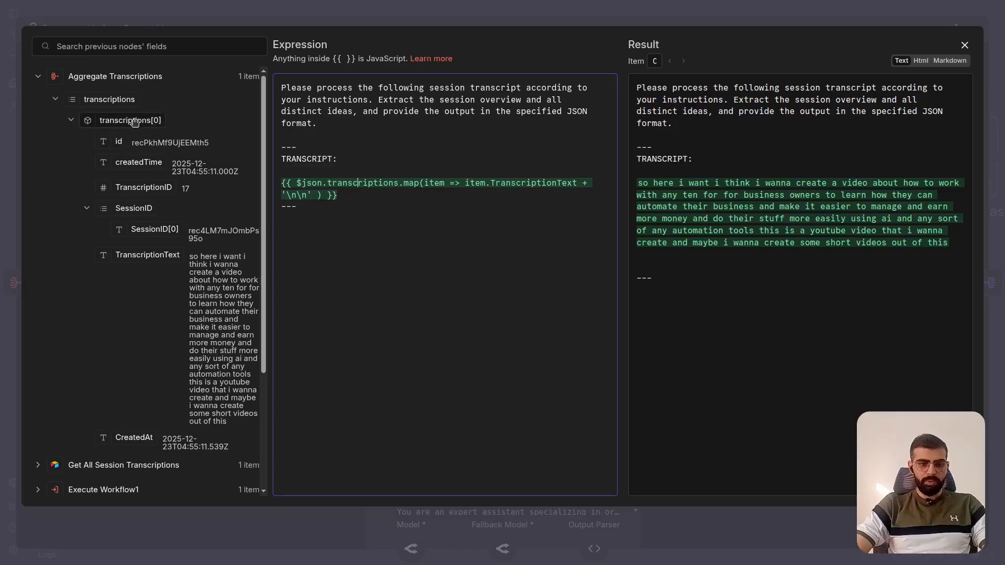
{"action": "double_click", "coordinate": [315, 184]}
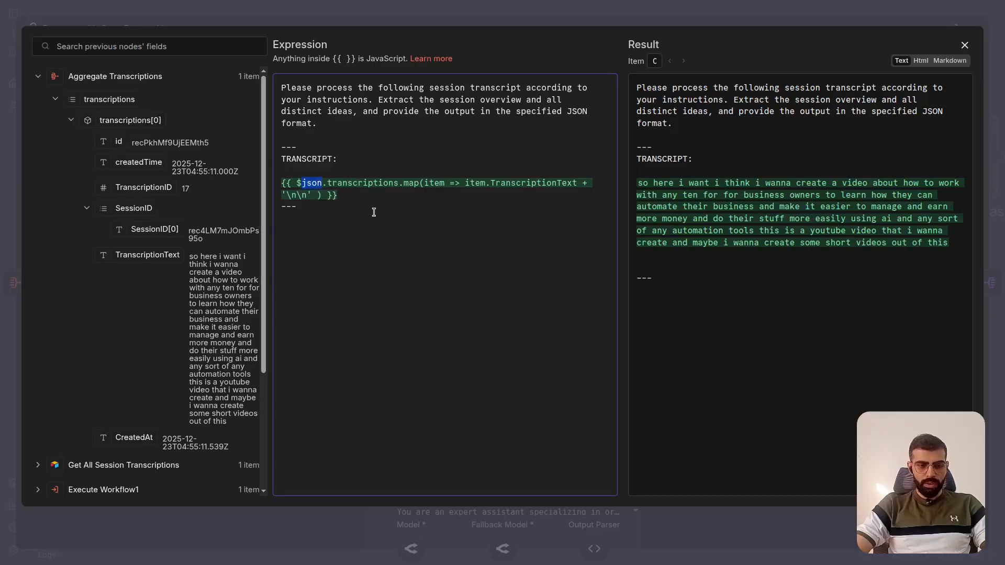
{"action": "key", "text": "ctrl+shift+Right"}
{"action": "key", "text": "ctrl+shift+Right"}
{"action": "key", "text": "ctrl+Right"}
{"action": "key", "text": "ctrl+Right"}
{"action": "key", "text": "ctrl+Right"}
{"action": "key", "text": "ctrl+Right"}
{"action": "key", "text": "ctrl+Right"}
{"action": "key", "text": "ctrl+Right"}
{"action": "key", "text": "ctrl+Right"}
{"action": "key", "text": "ctrl+Right"}
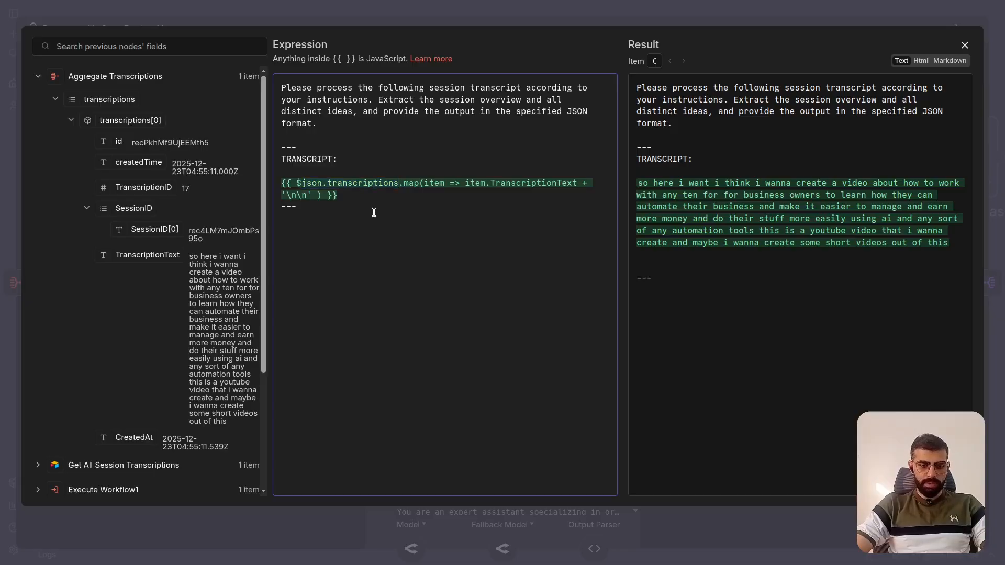
{"action": "key", "text": "ctrl+shift+Right"}
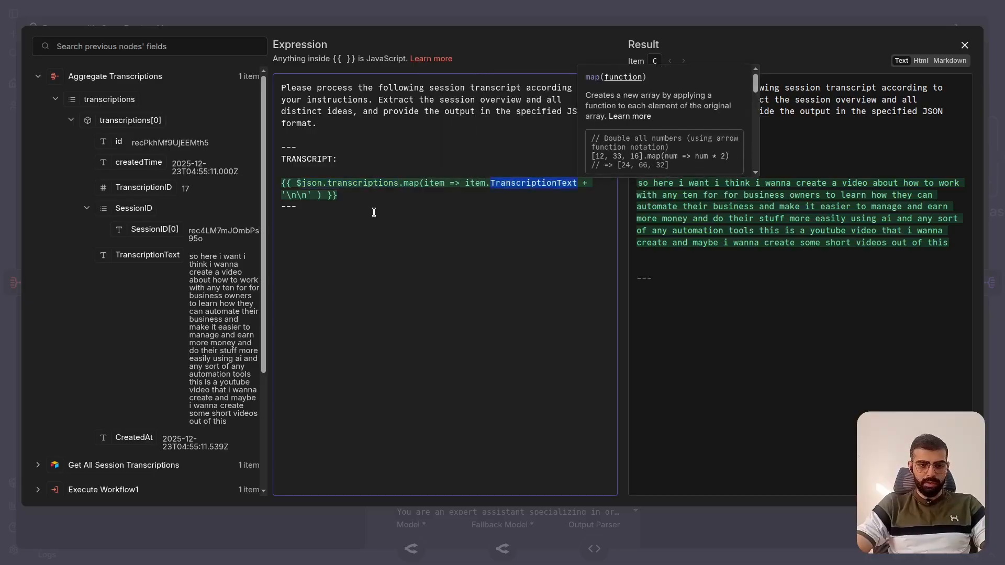
{"action": "key", "text": "Right"}
{"action": "key", "text": "ctrl+shift+Left"}
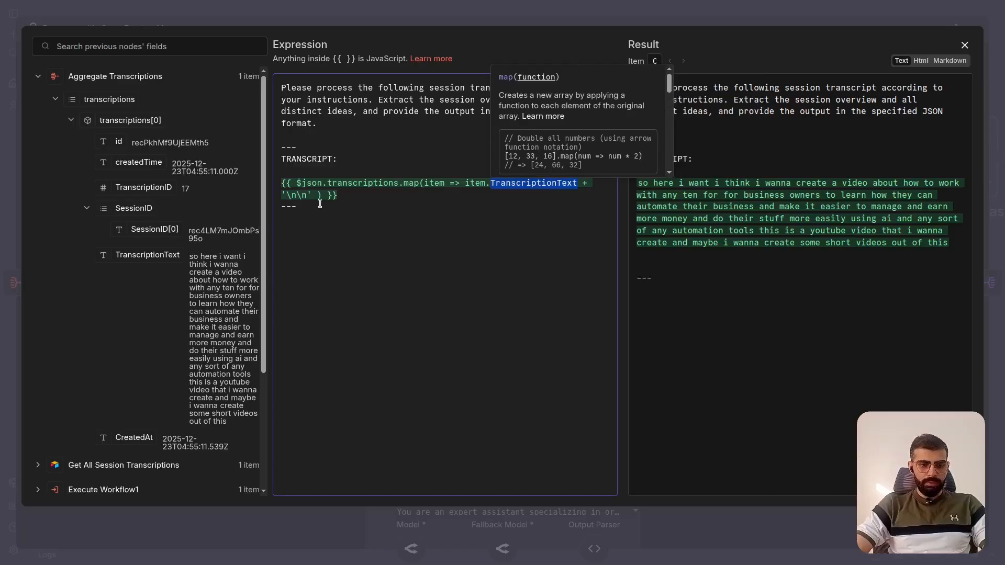
{"action": "left_click_drag", "start_coordinate": [319, 196], "coordinate": [398, 184]}
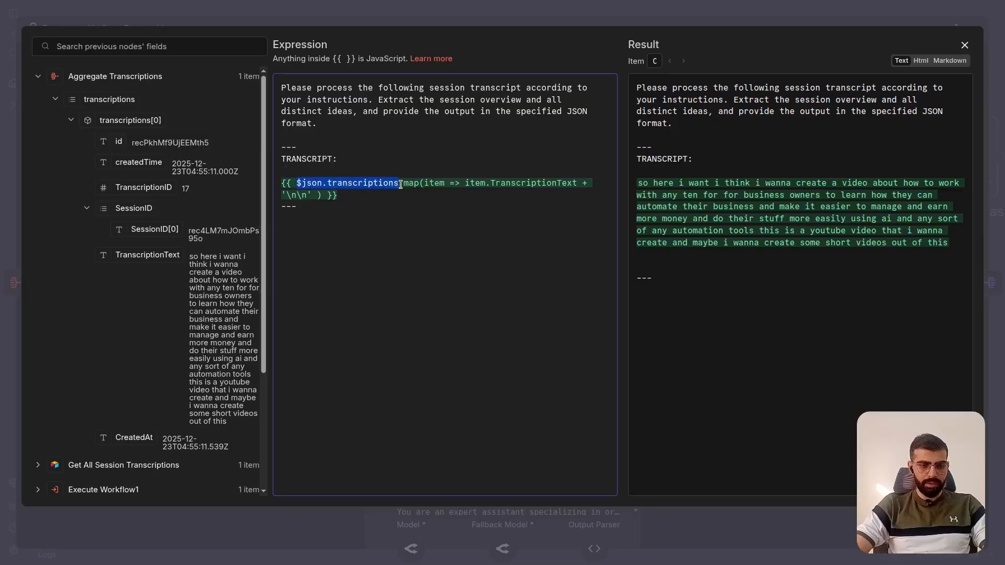
- Compare the expression's json, transcriptions and TranscriptionText parts with the input data, and inspect the appended '\n\n' line breaks
{"action": "double_click", "coordinate": [315, 184]}
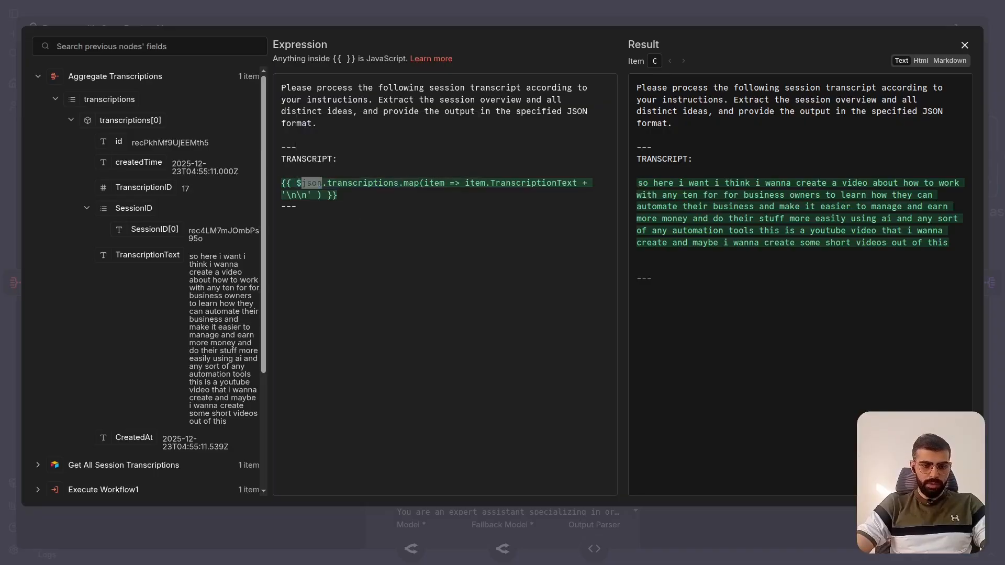
{"action": "left_click", "coordinate": [363, 184]}
{"action": "double_click", "coordinate": [364, 183]}
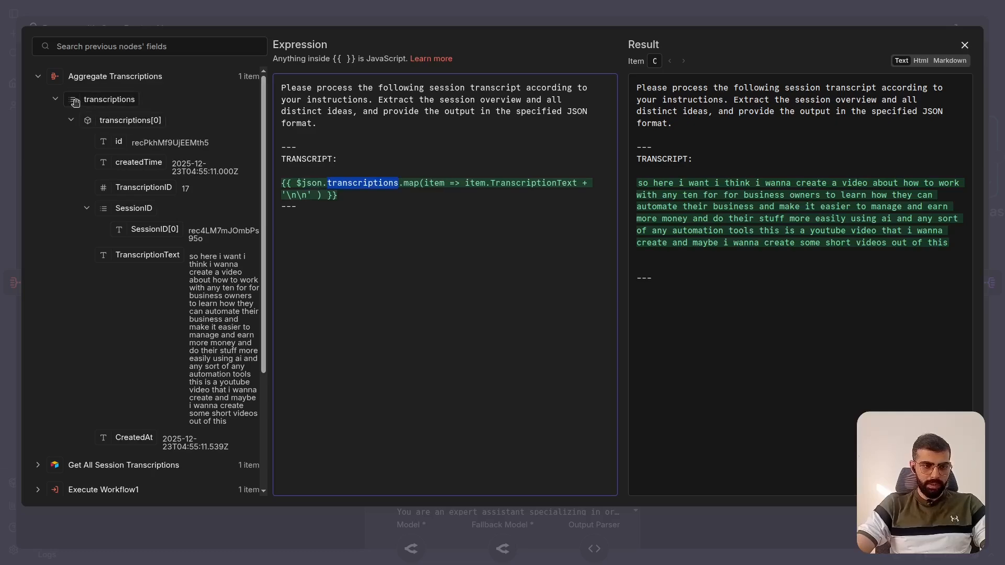
{"action": "left_click", "coordinate": [415, 182]}
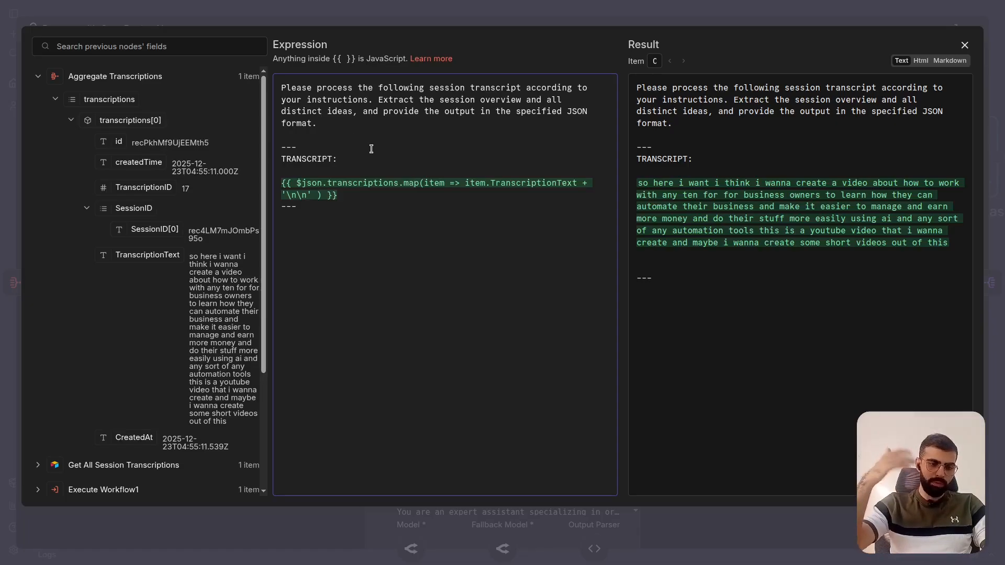
{"action": "double_click", "coordinate": [516, 184]}
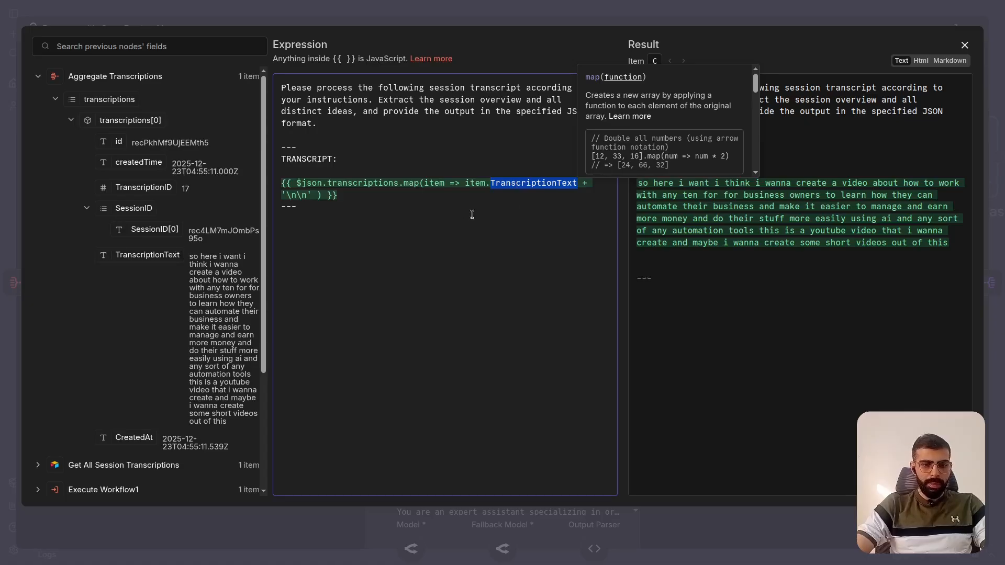
{"action": "left_click", "coordinate": [586, 186]}
{"action": "key", "text": "Left"}
{"action": "key", "text": "shift+Right"}
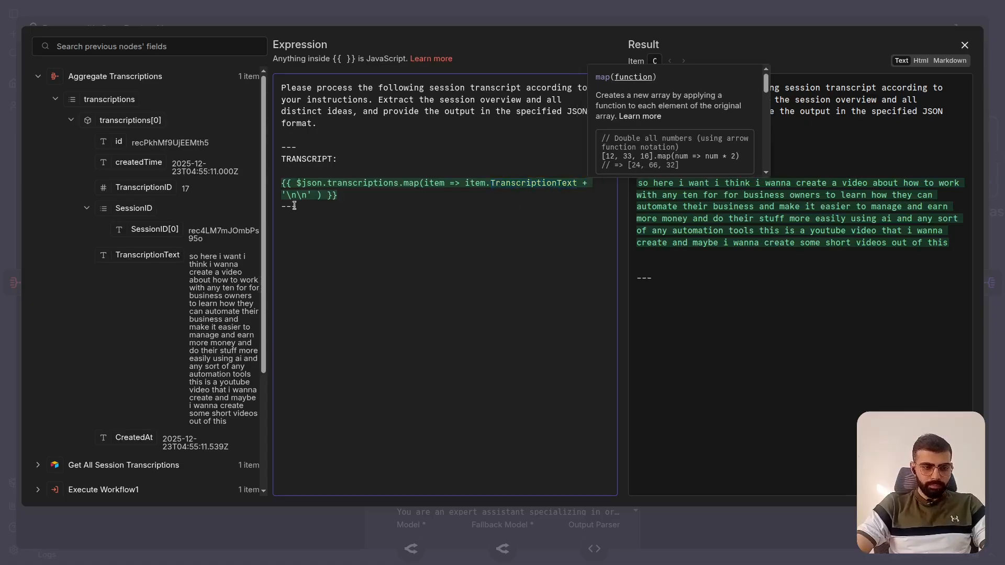
{"action": "left_click_drag", "start_coordinate": [289, 195], "coordinate": [306, 196]}
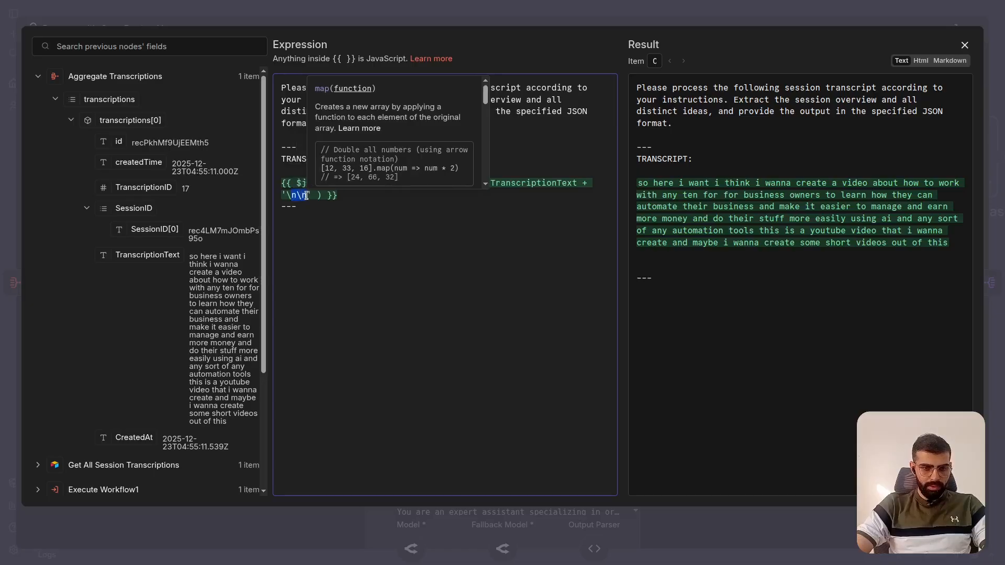
- Inspect the resolved transcript text in the expression result, and close the editor and the Process with OpenRouter AI node
{"action": "left_click", "coordinate": [691, 162]}
{"action": "left_click_drag", "start_coordinate": [638, 180], "coordinate": [964, 248]}
{"action": "left_click", "coordinate": [964, 248]}
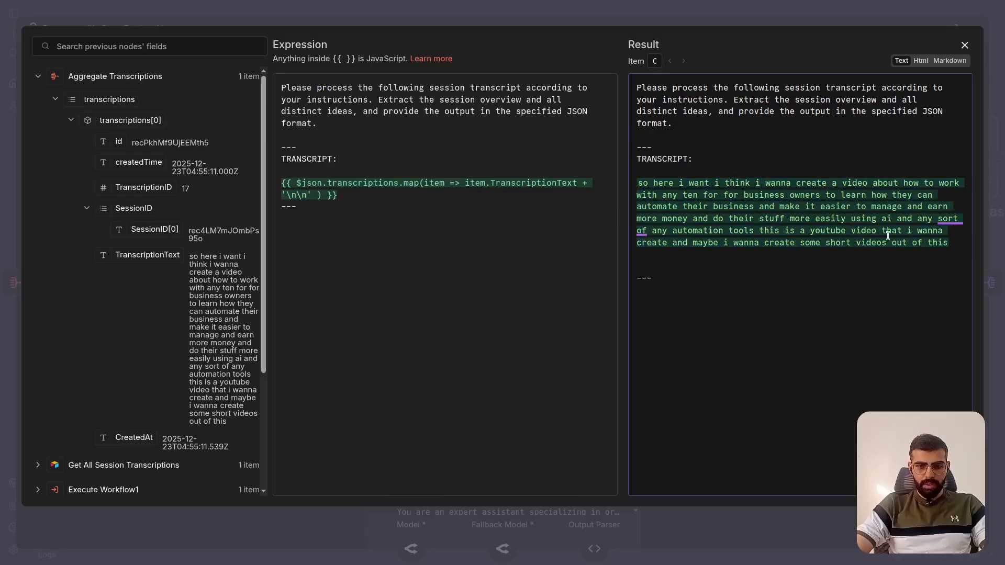
{"action": "left_click_drag", "start_coordinate": [636, 181], "coordinate": [896, 255]}
{"action": "left_click", "coordinate": [768, 201]}
{"action": "left_click", "coordinate": [825, 6]}
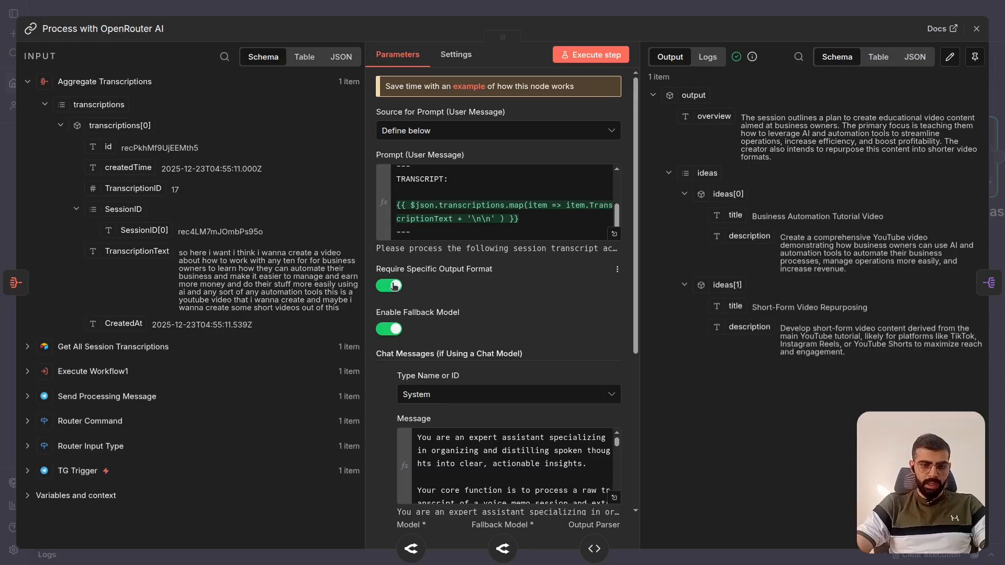
{"action": "key", "text": "Escape"}
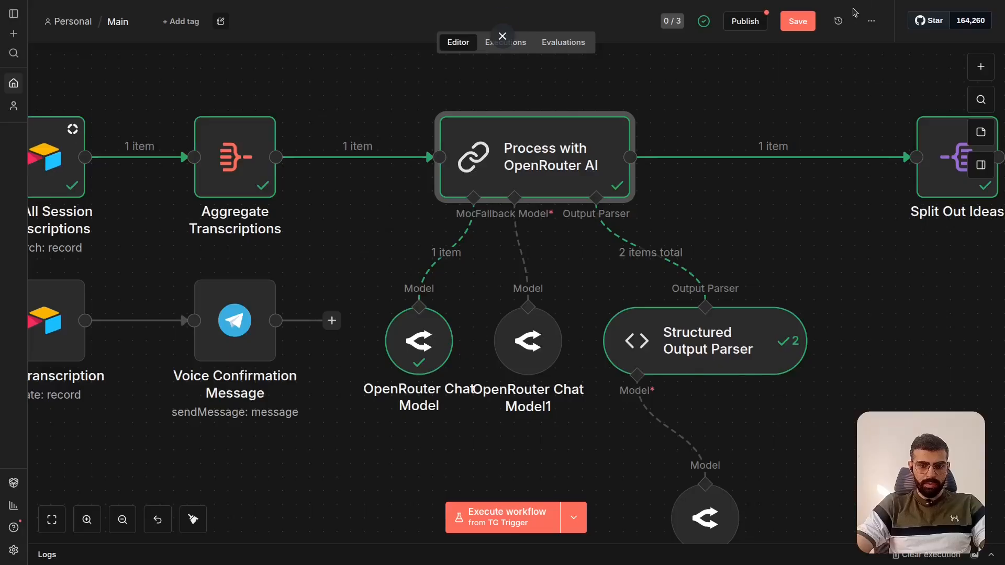
- Open Structured Output Parser, examine the overview, ideas, title and description fields in its JSON example, and close the node
{"action": "scroll", "coordinate": [668, 299], "scroll_direction": "right", "scroll_amount": 2}
{"action": "double_click", "coordinate": [632, 327]}
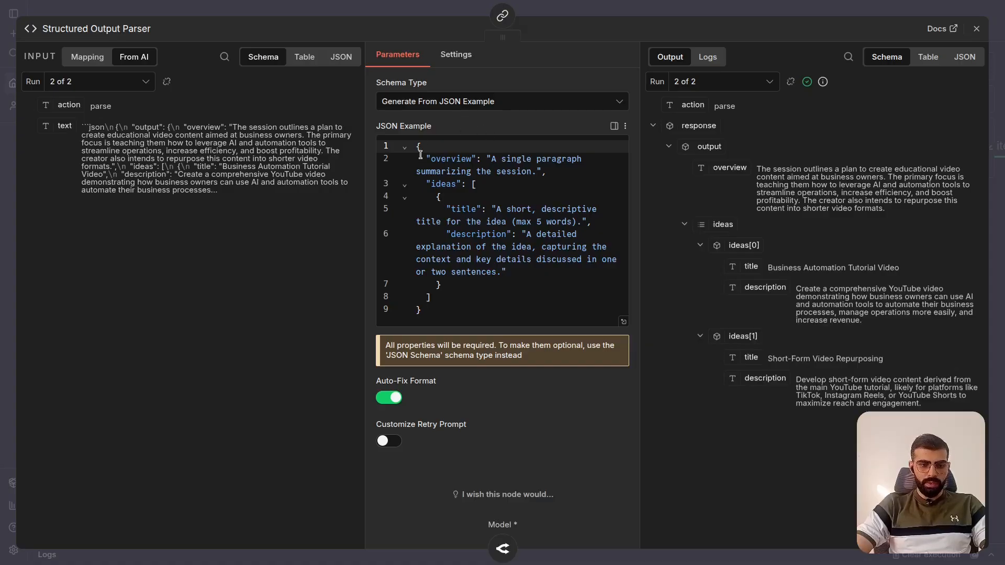
{"action": "left_click_drag", "start_coordinate": [418, 150], "coordinate": [454, 318]}
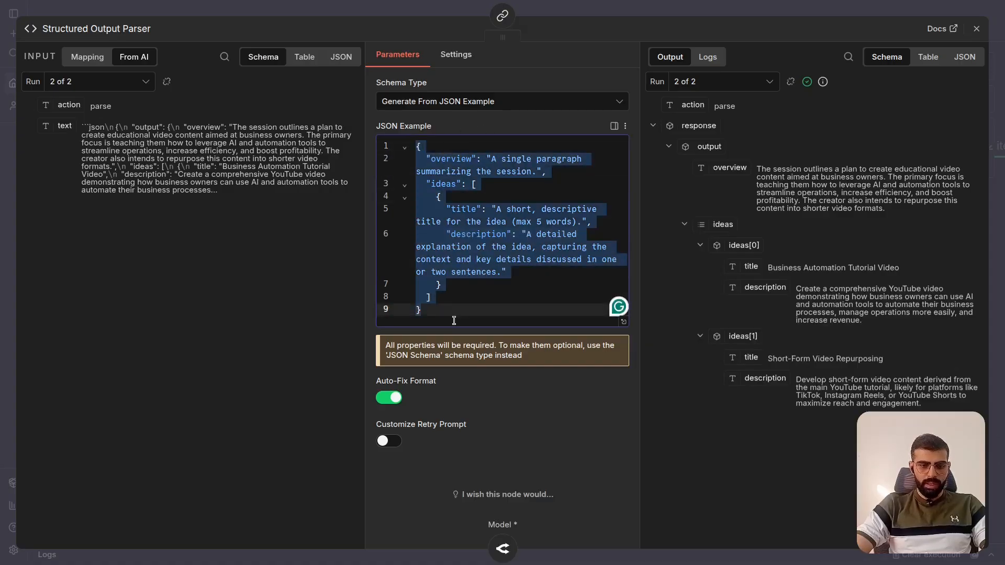
{"action": "left_click", "coordinate": [458, 160]}
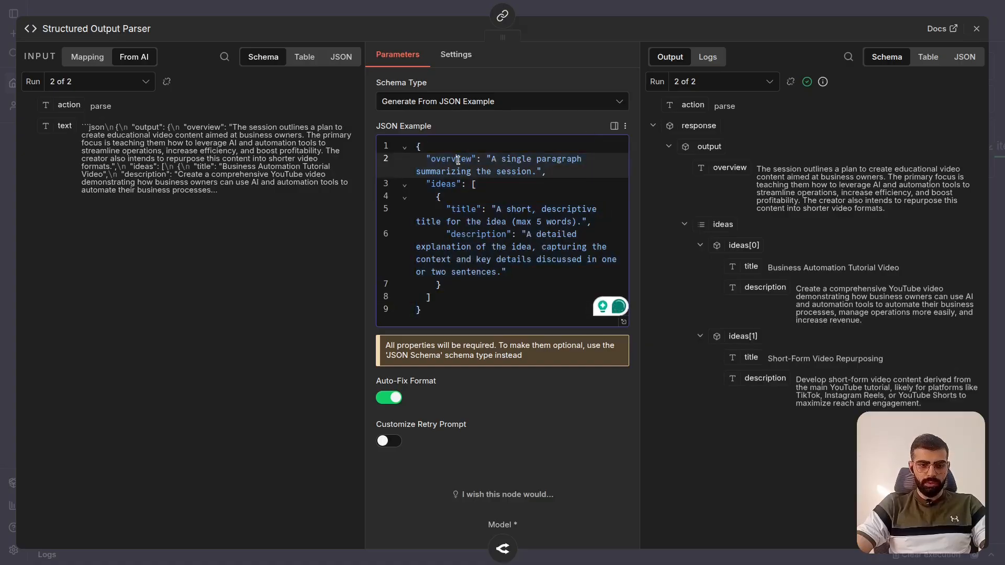
{"action": "left_click", "coordinate": [453, 182]}
{"action": "left_click", "coordinate": [468, 209]}
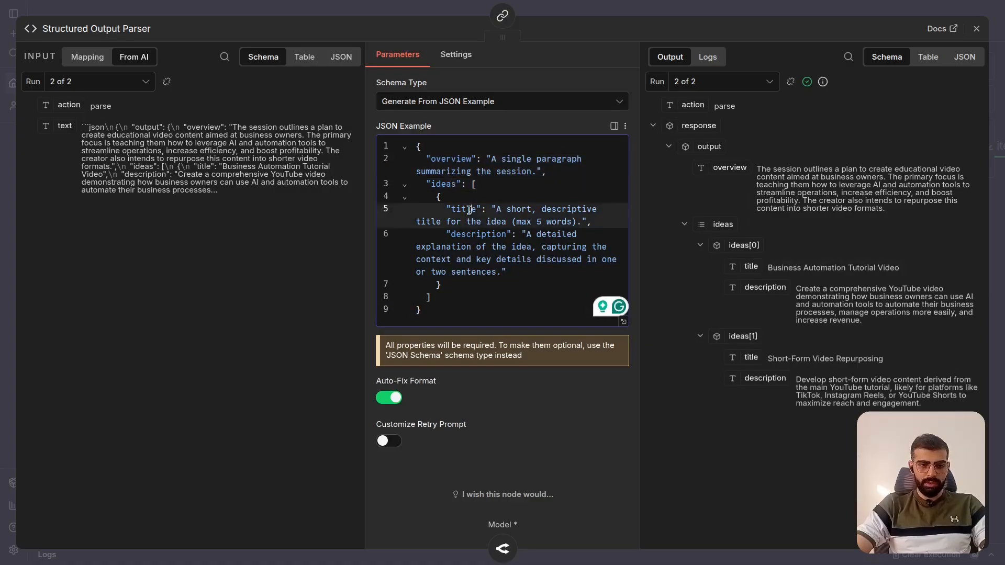
{"action": "left_click", "coordinate": [477, 233]}
{"action": "left_click", "coordinate": [758, 4]}
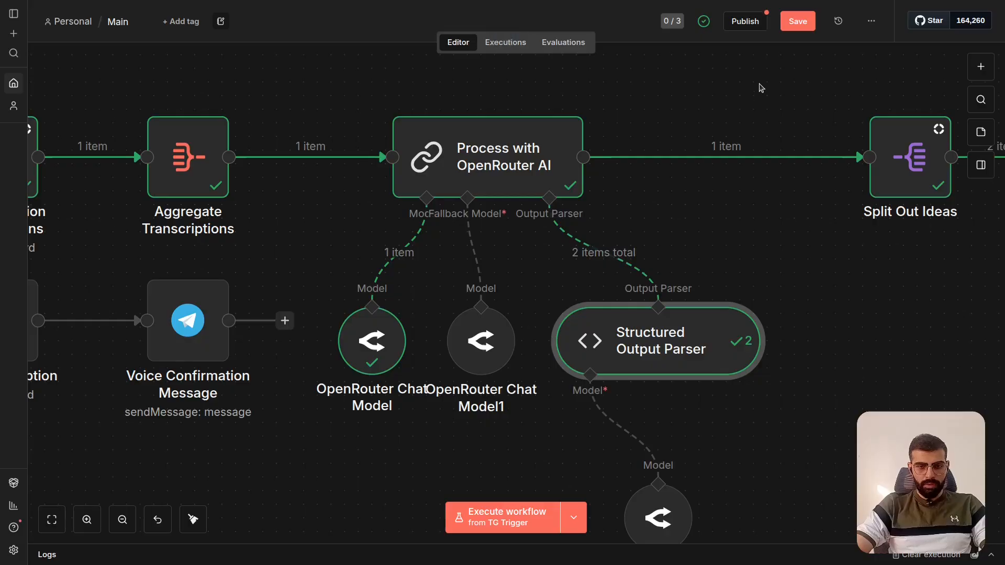
- Reopen Process with OpenRouter AI and check its Enable Fallback Model setting
{"action": "scroll", "coordinate": [644, 264], "scroll_direction": "down", "scroll_amount": 2}
{"action": "scroll", "coordinate": [645, 264], "scroll_direction": "left", "scroll_amount": 2}
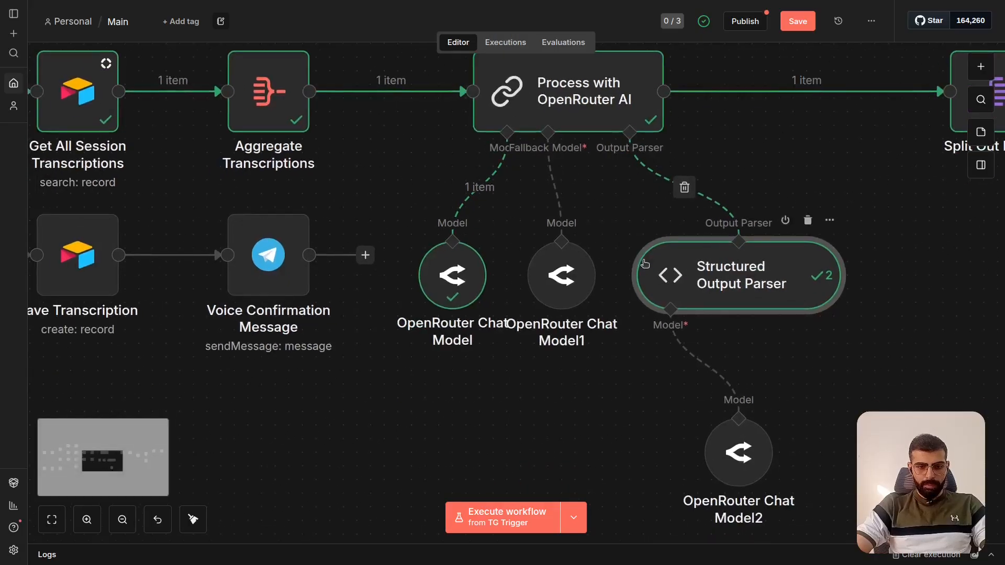
{"action": "double_click", "coordinate": [579, 111]}
{"action": "scroll", "coordinate": [532, 219], "scroll_direction": "down", "scroll_amount": 2}
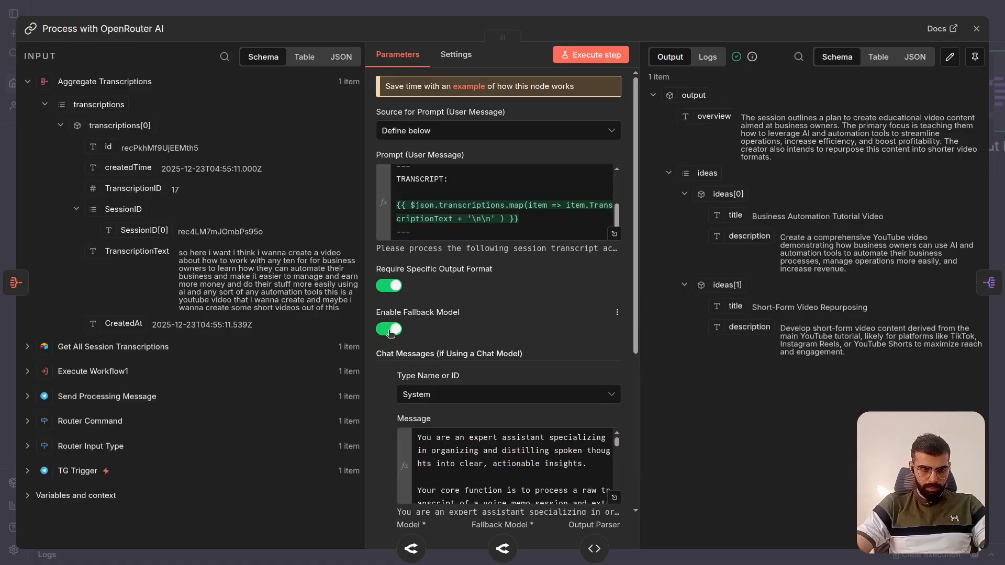
- Examine the System chat message, batch processing section and connection notes of Process with OpenRouter AI, and close the node
{"action": "scroll", "coordinate": [526, 266], "scroll_direction": "down", "scroll_amount": 5}
{"action": "scroll", "coordinate": [524, 263], "scroll_direction": "up", "scroll_amount": 1}
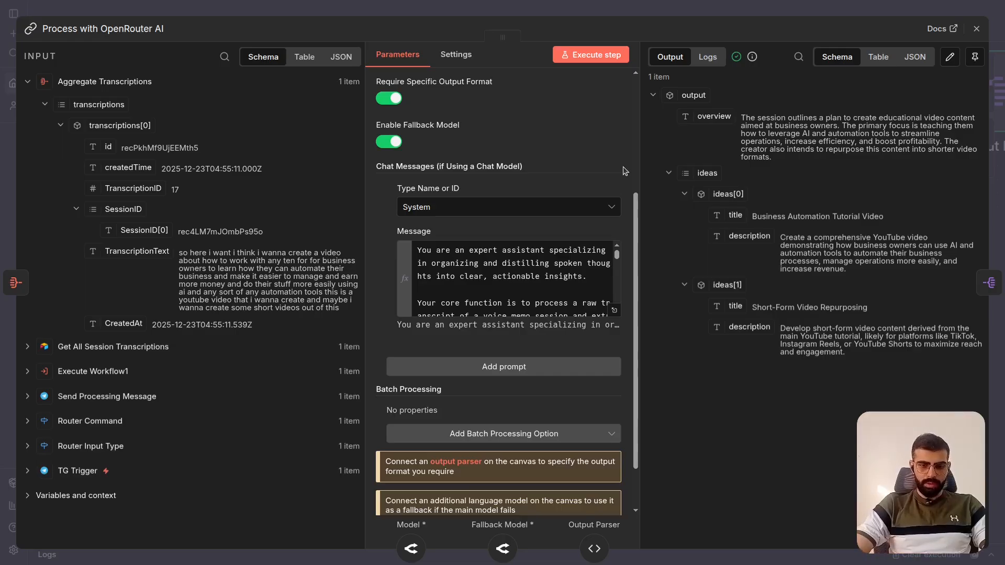
{"action": "scroll", "coordinate": [623, 166], "scroll_direction": "up", "scroll_amount": 2}
{"action": "scroll", "coordinate": [623, 166], "scroll_direction": "down", "scroll_amount": 4}
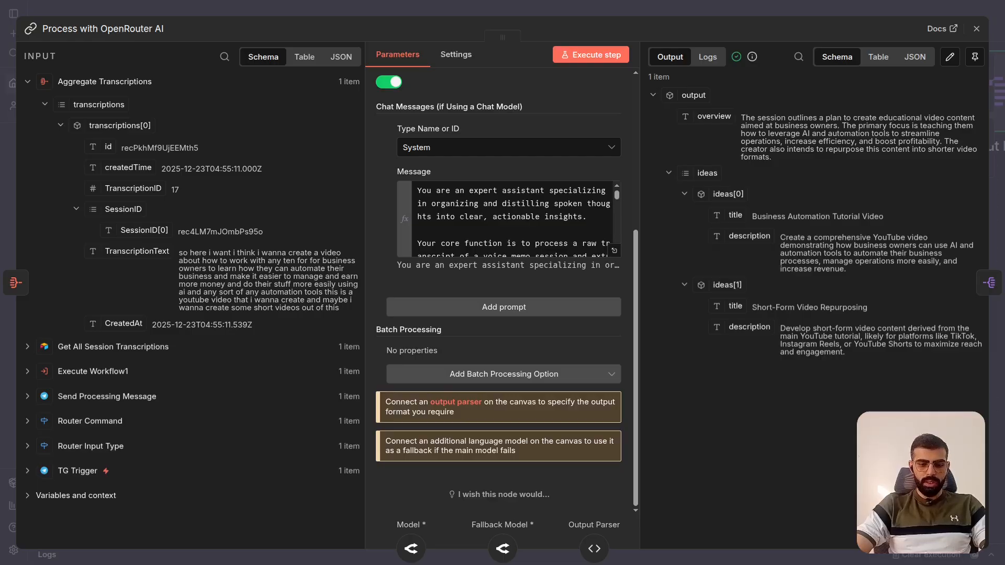
{"action": "scroll", "coordinate": [622, 206], "scroll_direction": "up", "scroll_amount": 6}
{"action": "scroll", "coordinate": [622, 206], "scroll_direction": "down", "scroll_amount": 6}
{"action": "scroll", "coordinate": [622, 207], "scroll_direction": "down", "scroll_amount": 1}
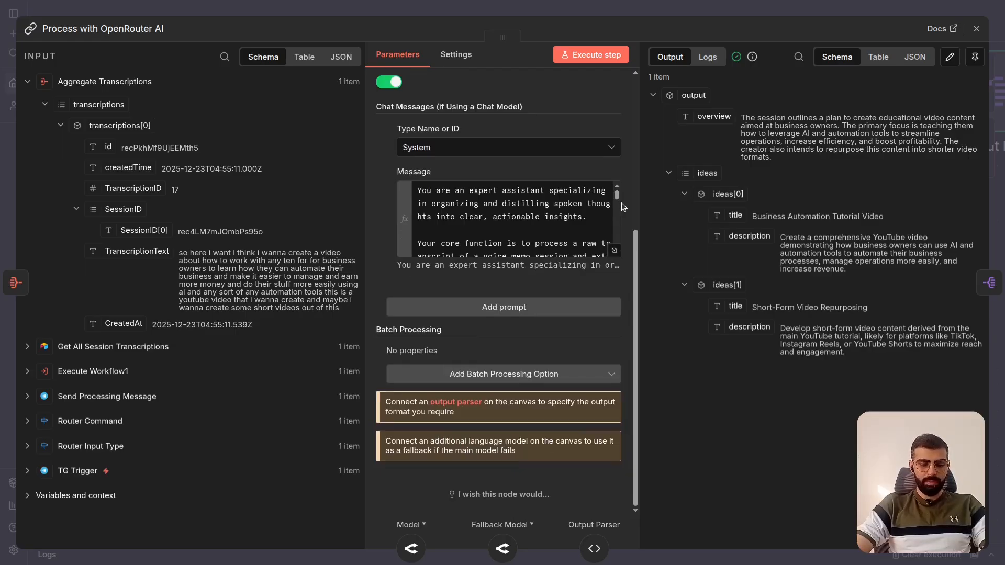
{"action": "scroll", "coordinate": [623, 206], "scroll_direction": "up", "scroll_amount": 3}
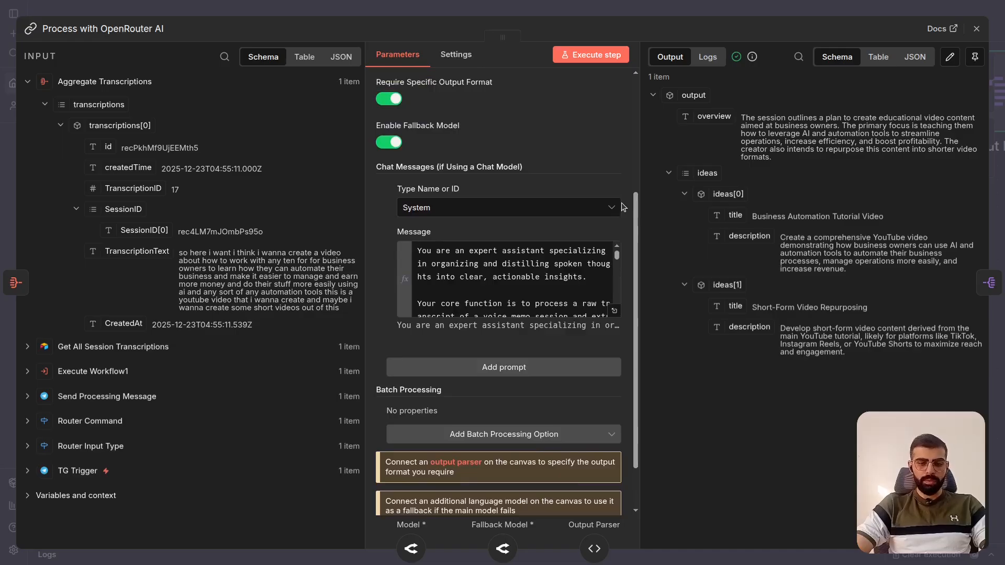
{"action": "scroll", "coordinate": [586, 271], "scroll_direction": "down", "scroll_amount": 5}
{"action": "scroll", "coordinate": [585, 271], "scroll_direction": "up", "scroll_amount": 5}
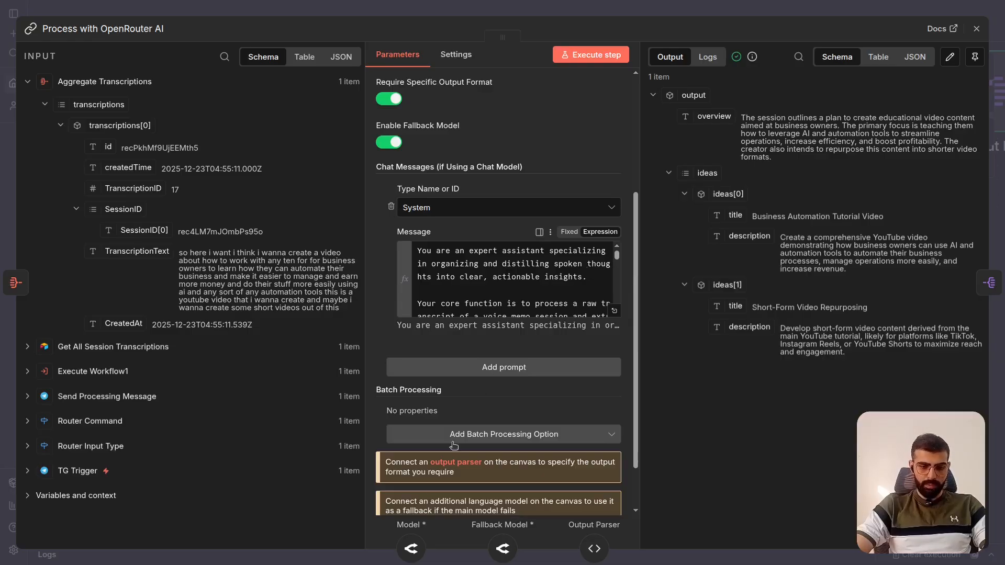
{"action": "key", "text": "Escape"}
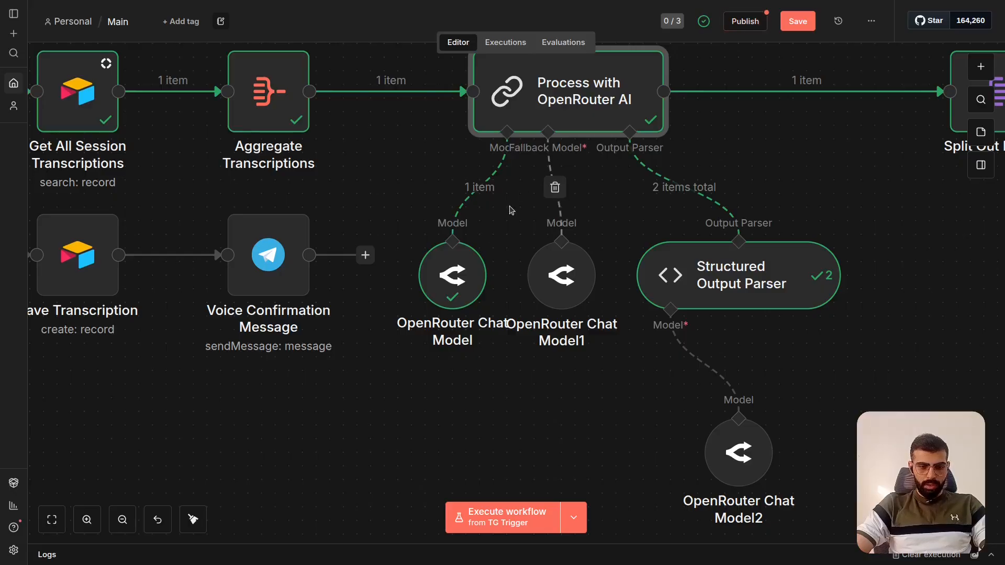
- Check the model selected in OpenRouter Chat Model and in the fallback OpenRouter Chat Model1, closing each node
{"action": "double_click", "coordinate": [447, 281]}
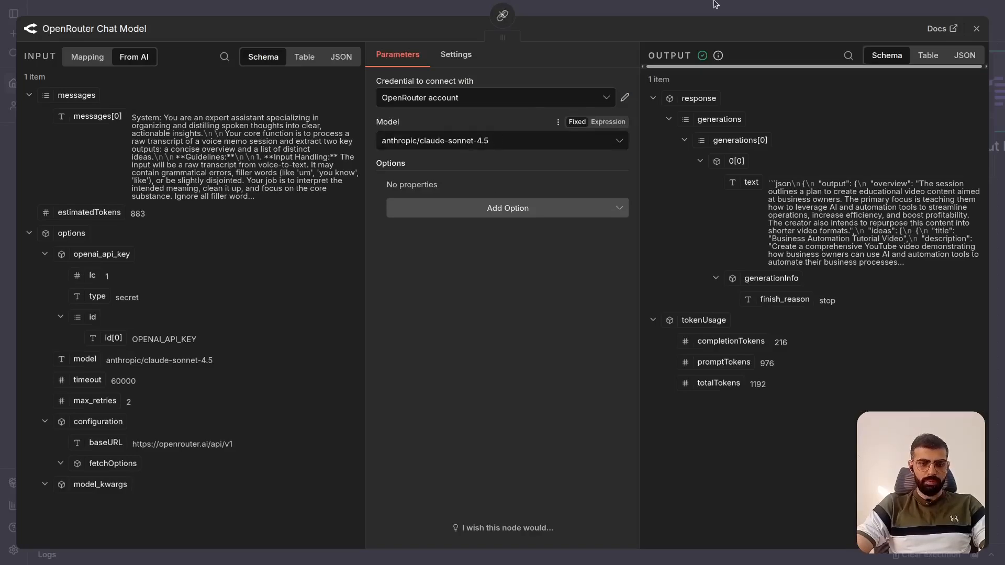
{"action": "key", "text": "Escape"}
{"action": "double_click", "coordinate": [562, 276]}
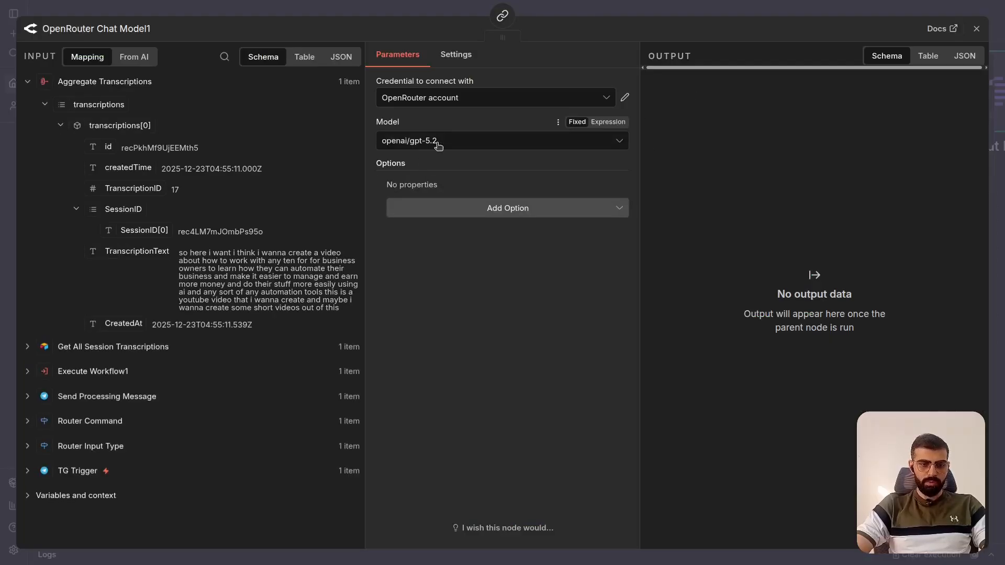
{"action": "key", "text": "Escape"}
- Open the System chat message of Process with OpenRouter AI in the full expression editor
{"action": "double_click", "coordinate": [608, 82]}
{"action": "scroll", "coordinate": [603, 329], "scroll_direction": "down", "scroll_amount": 5}
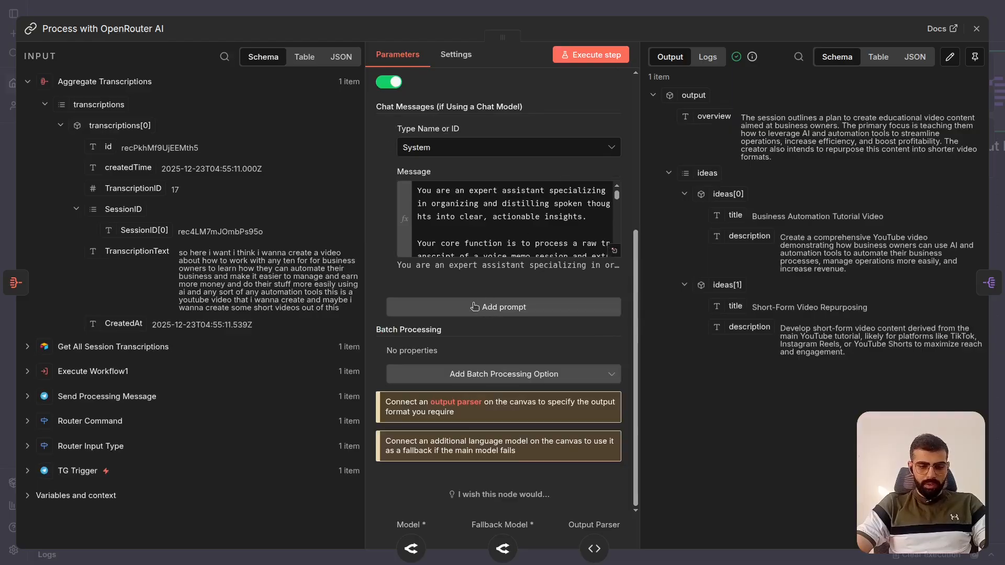
{"action": "scroll", "coordinate": [609, 212], "scroll_direction": "up", "scroll_amount": 2}
{"action": "left_click", "coordinate": [609, 207]}
{"action": "left_click", "coordinate": [612, 260]}
{"action": "left_click", "coordinate": [614, 310]}
- Read the system prompt's guidelines on input handling, overview, idea extraction and output format
{"action": "scroll", "coordinate": [486, 279], "scroll_direction": "down", "scroll_amount": 3}
{"action": "scroll", "coordinate": [485, 279], "scroll_direction": "up", "scroll_amount": 3}
{"action": "scroll", "coordinate": [485, 279], "scroll_direction": "down", "scroll_amount": 3}
{"action": "scroll", "coordinate": [485, 279], "scroll_direction": "up", "scroll_amount": 3}
{"action": "scroll", "coordinate": [486, 279], "scroll_direction": "down", "scroll_amount": 3}
{"action": "scroll", "coordinate": [486, 279], "scroll_direction": "up", "scroll_amount": 3}
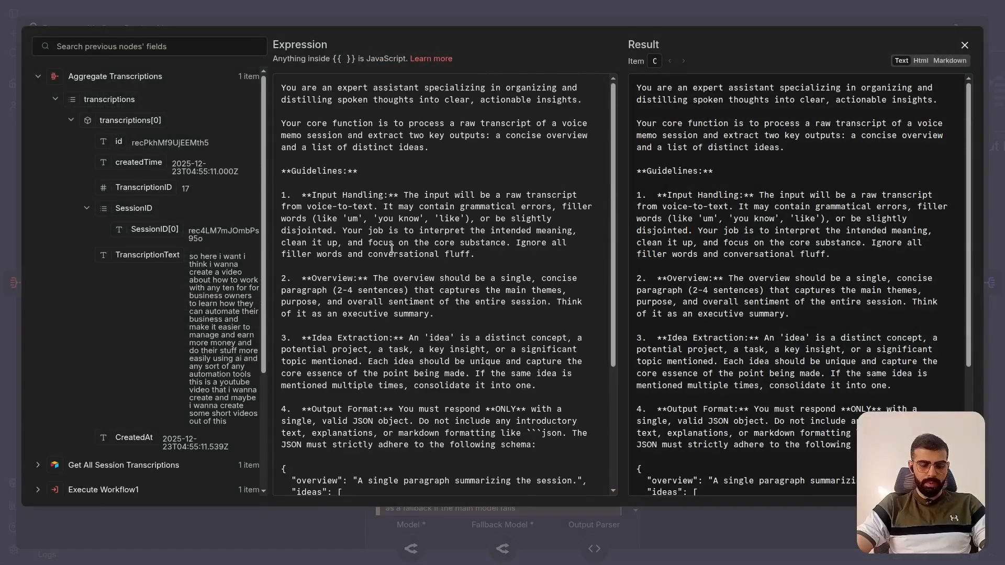
{"action": "scroll", "coordinate": [392, 248], "scroll_direction": "down", "scroll_amount": 3}
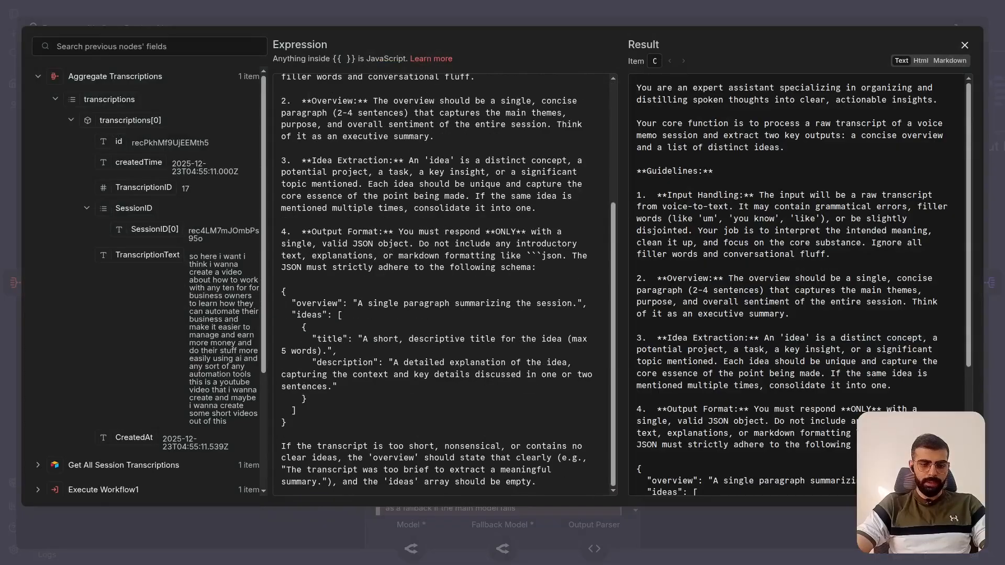
{"action": "scroll", "coordinate": [392, 249], "scroll_direction": "up", "scroll_amount": 3}
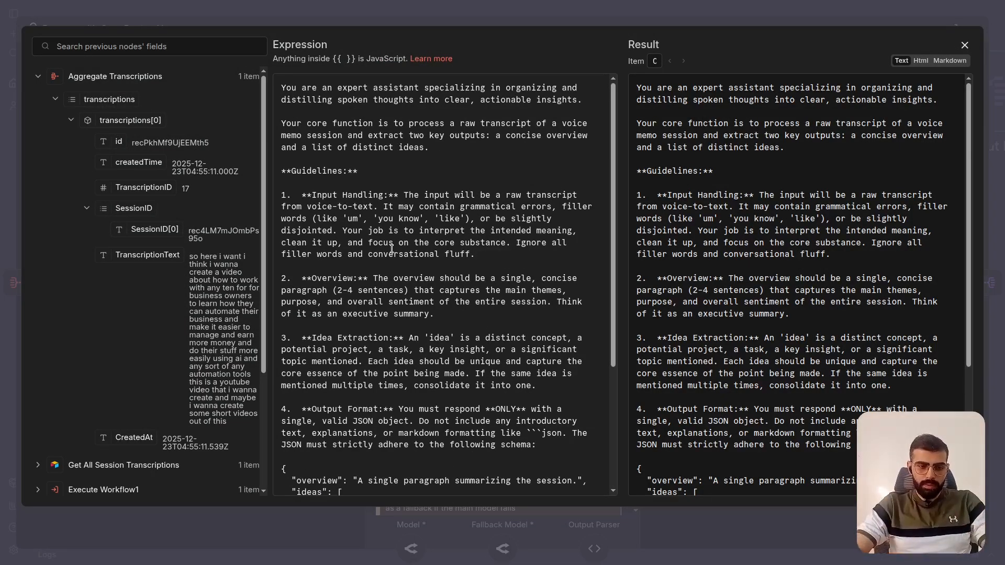
{"action": "scroll", "coordinate": [391, 248], "scroll_direction": "down", "scroll_amount": 3}
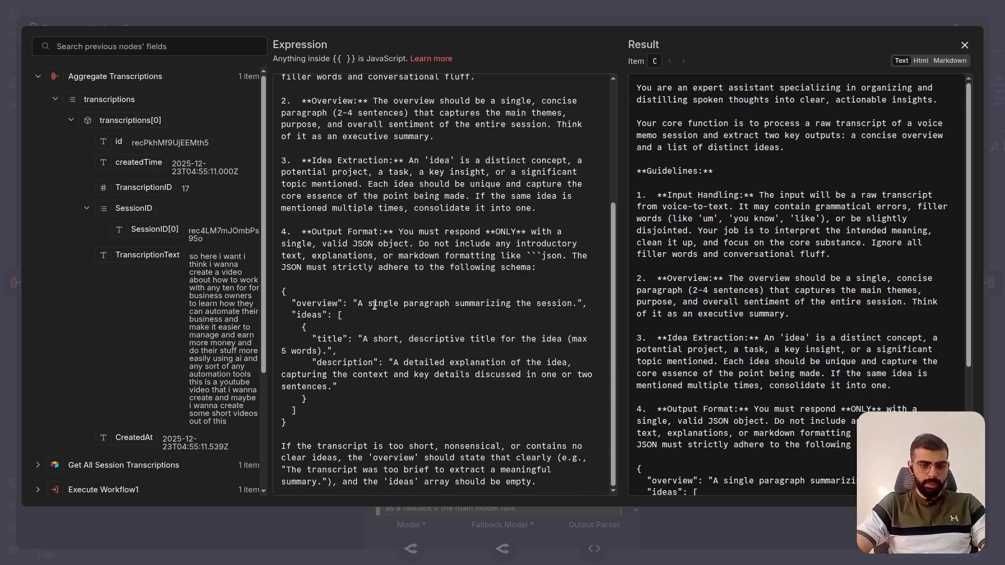
- Highlight the overview and ideas fields in the prompt's JSON schema, and close the expression editor and the node
{"action": "left_click_drag", "start_coordinate": [284, 289], "coordinate": [330, 408]}
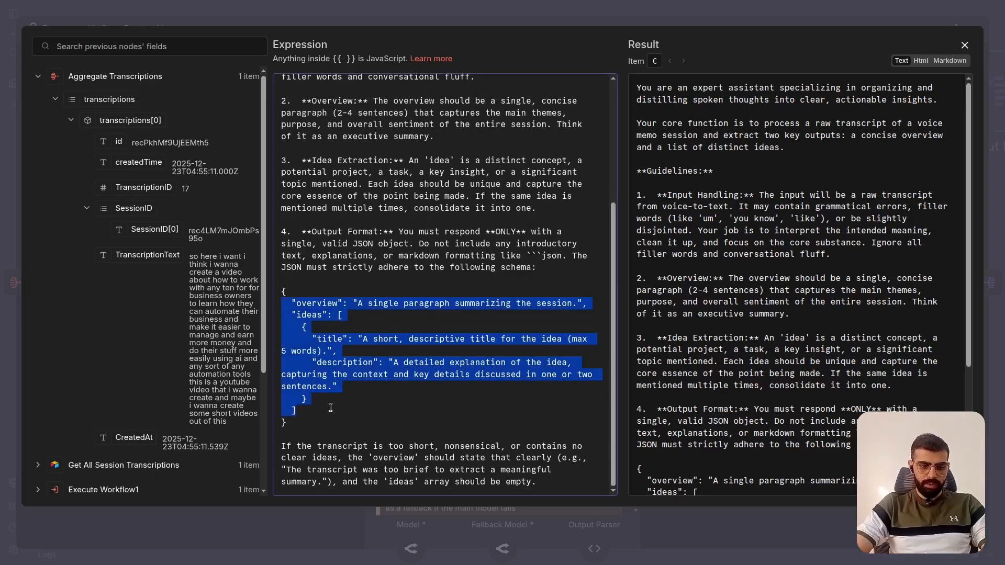
{"action": "scroll", "coordinate": [458, 295], "scroll_direction": "up", "scroll_amount": 3}
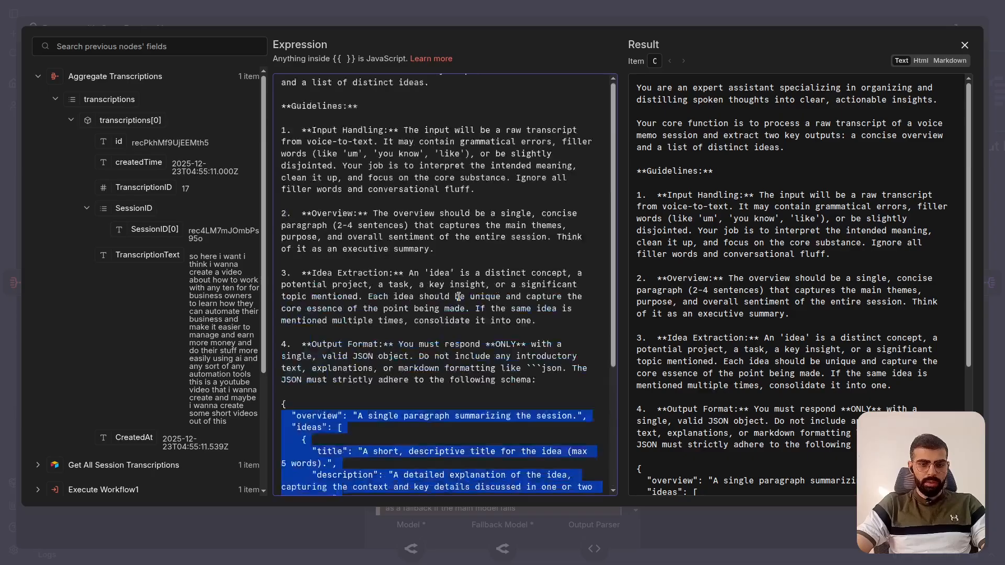
{"action": "scroll", "coordinate": [458, 296], "scroll_direction": "up", "scroll_amount": 2}
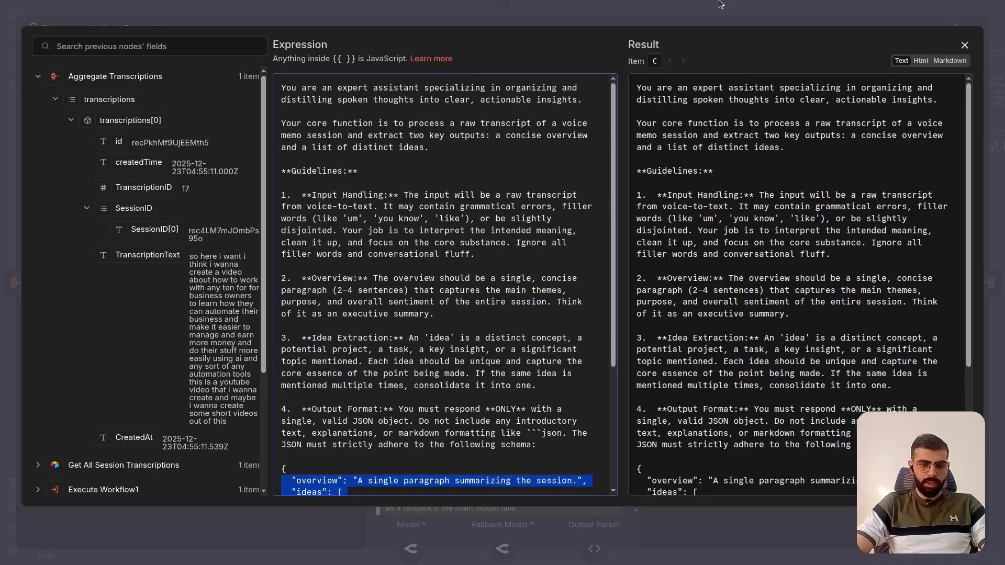
{"action": "left_click", "coordinate": [749, 11]}
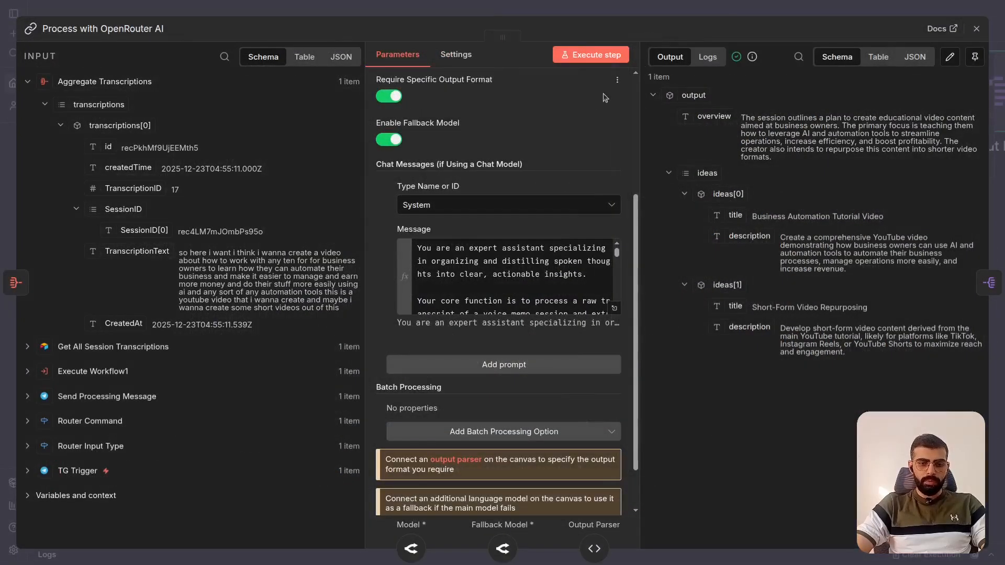
{"action": "left_click", "coordinate": [712, 9]}
- Open Structured Output Parser, check its Auto-Fix Format setting, and close the node
{"action": "scroll", "coordinate": [557, 207], "scroll_direction": "right", "scroll_amount": 2}
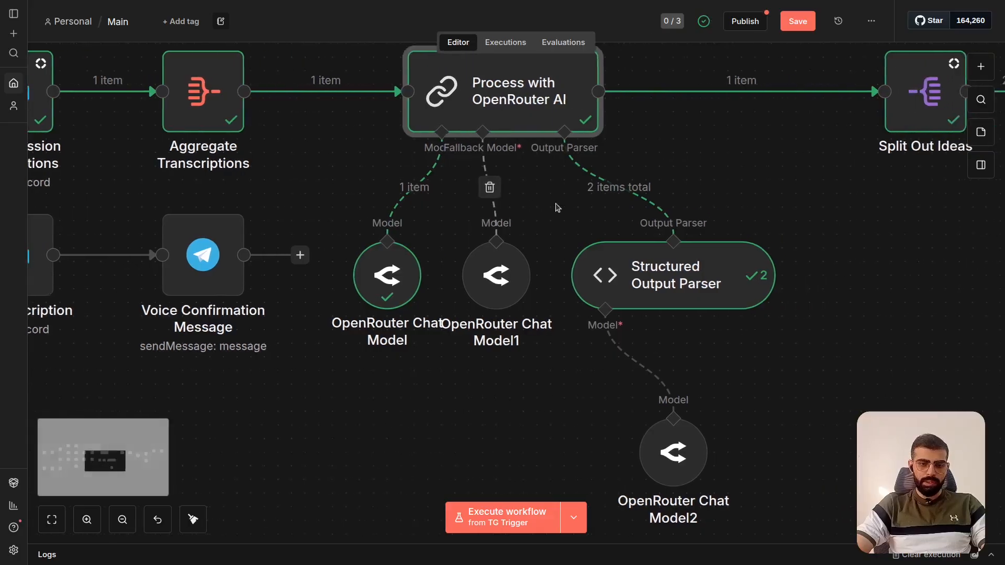
{"action": "scroll", "coordinate": [558, 206], "scroll_direction": "up", "scroll_amount": 3}
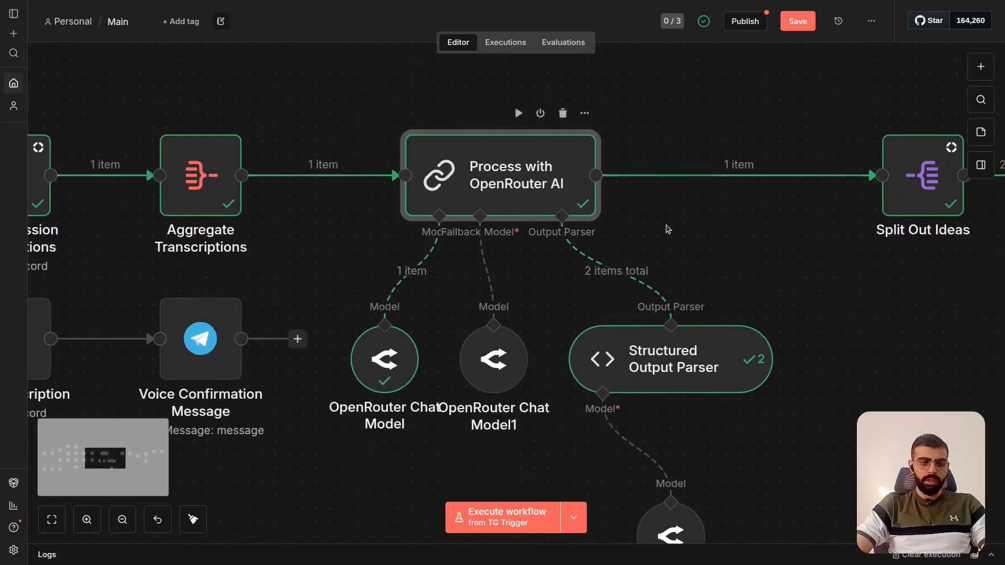
{"action": "scroll", "coordinate": [671, 231], "scroll_direction": "right", "scroll_amount": 2}
{"action": "scroll", "coordinate": [671, 231], "scroll_direction": "right", "scroll_amount": 2}
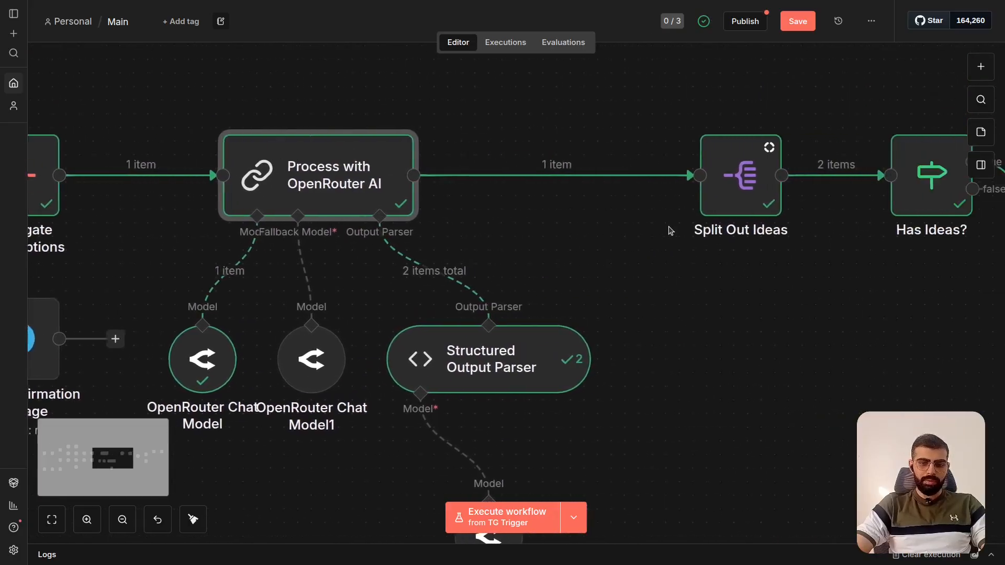
{"action": "scroll", "coordinate": [670, 231], "scroll_direction": "right", "scroll_amount": 1}
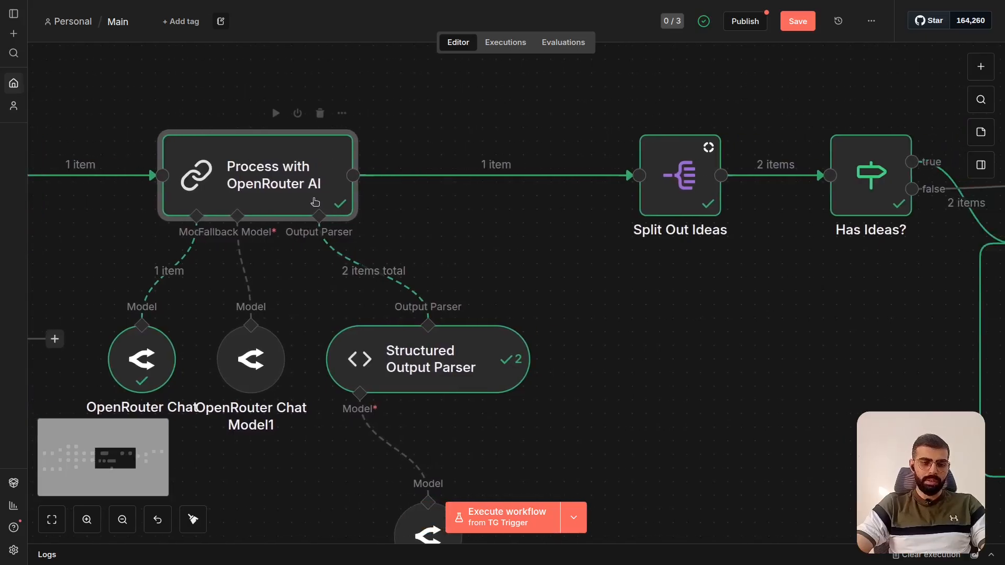
{"action": "mouse_move", "coordinate": [308, 200]}
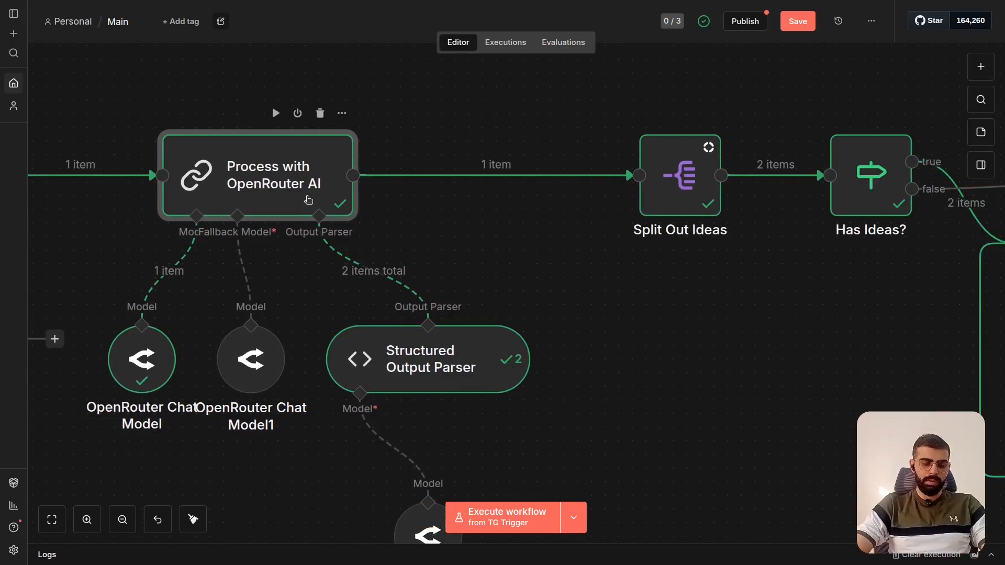
{"action": "scroll", "coordinate": [410, 217], "scroll_direction": "down", "scroll_amount": 3}
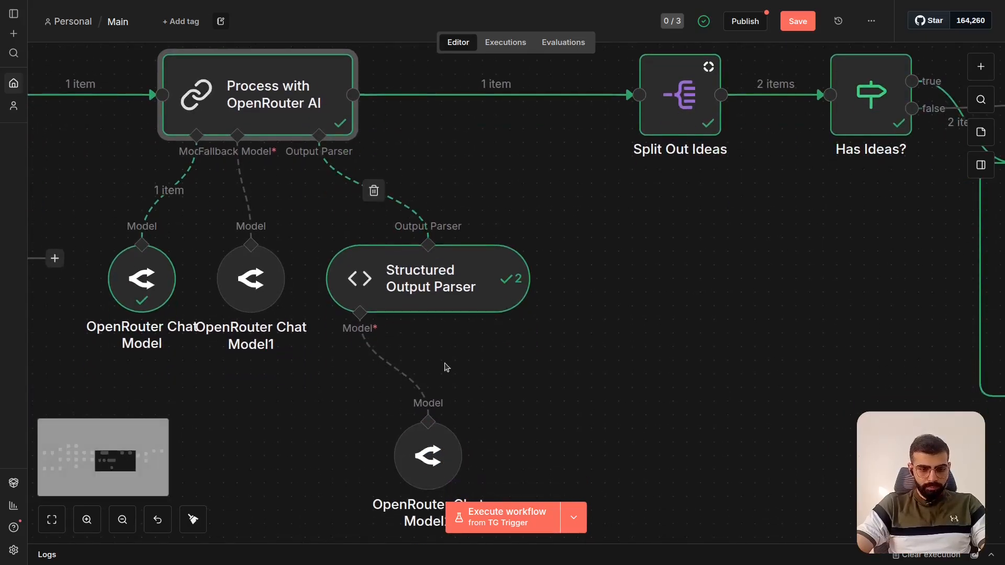
{"action": "double_click", "coordinate": [478, 287]}
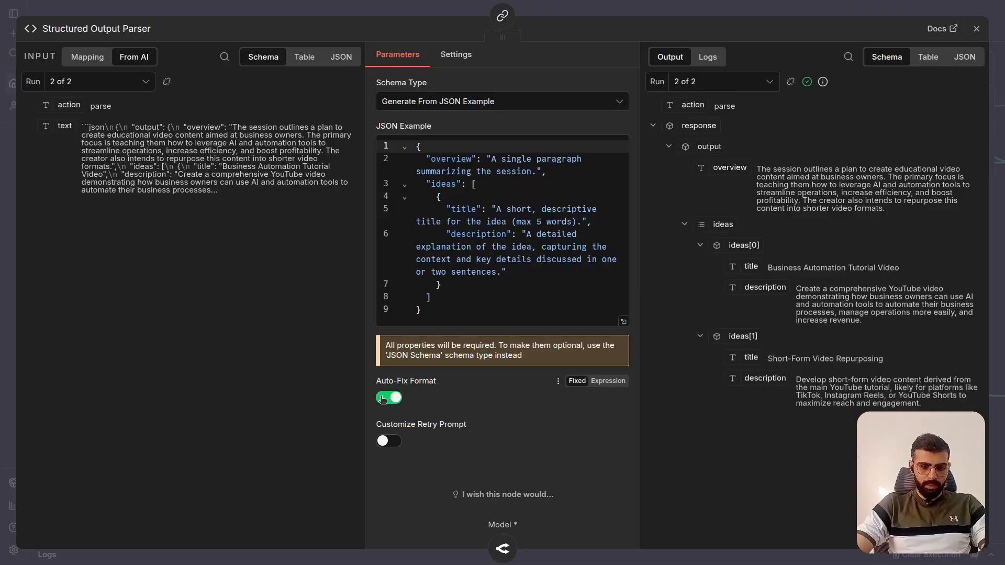
{"action": "left_click", "coordinate": [764, 5]}
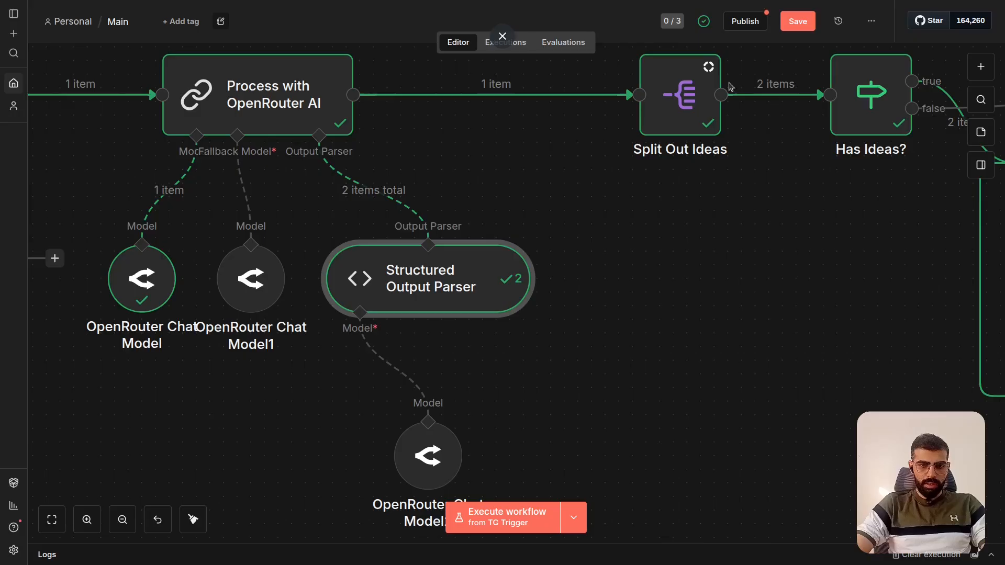
- Examine how OpenRouter Chat Model2 connects to Structured Output Parser on the canvas
{"action": "scroll", "coordinate": [664, 216], "scroll_direction": "down", "scroll_amount": 3}
{"action": "scroll", "coordinate": [664, 215], "scroll_direction": "left", "scroll_amount": 3}
{"action": "mouse_move", "coordinate": [534, 382]}
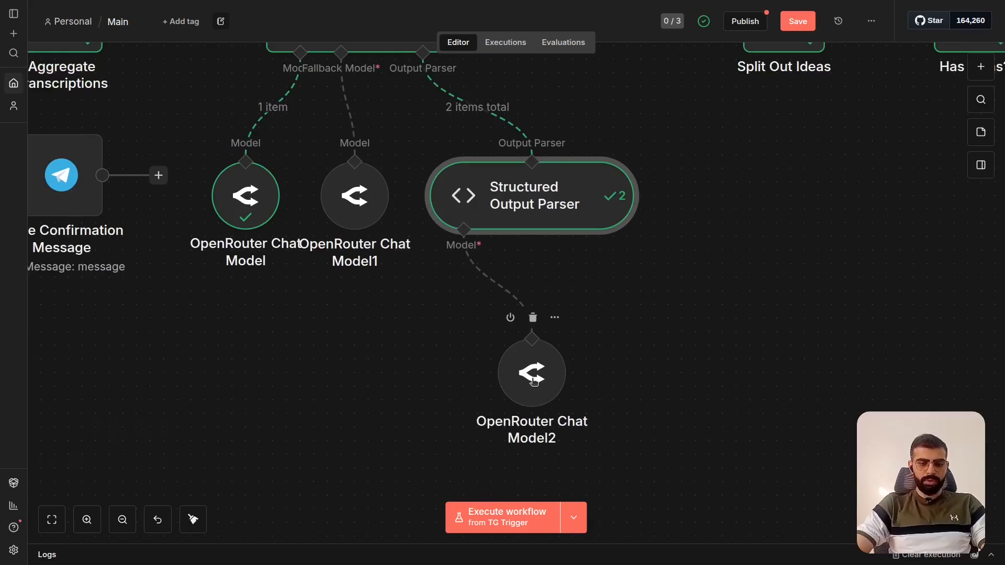
{"action": "scroll", "coordinate": [566, 278], "scroll_direction": "up", "scroll_amount": 1}
{"action": "mouse_move", "coordinate": [628, 202]}
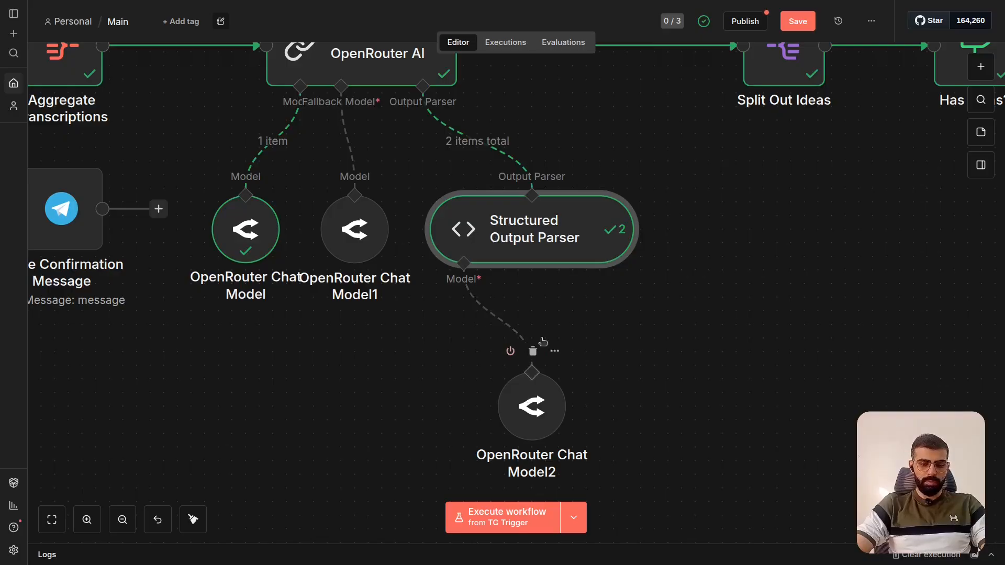
{"action": "scroll", "coordinate": [606, 237], "scroll_direction": "up", "scroll_amount": 3}
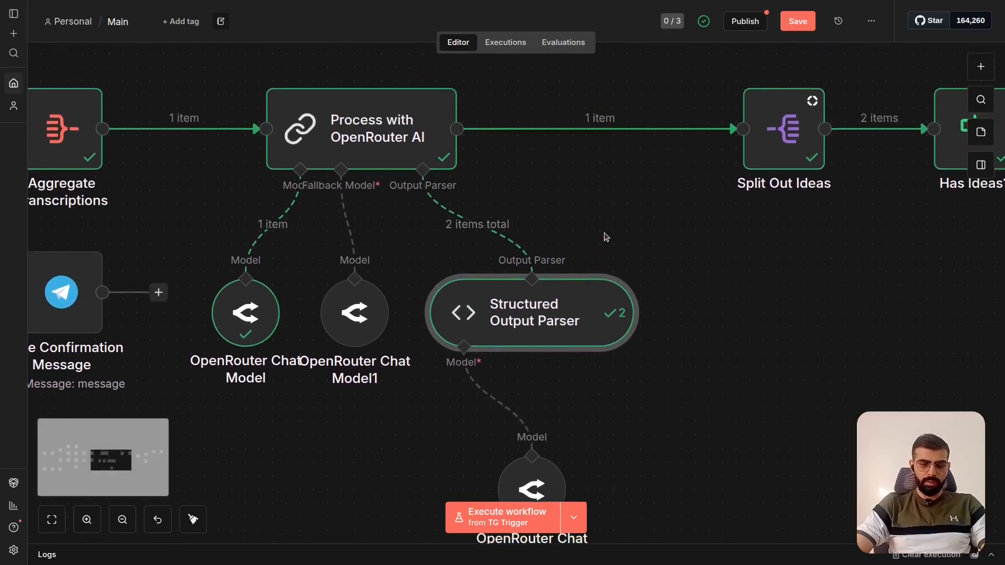
- Open Split Out Ideas, examine the incoming overview and ideas data alongside its split settings, and close the node
{"action": "scroll", "coordinate": [662, 213], "scroll_direction": "right", "scroll_amount": 5}
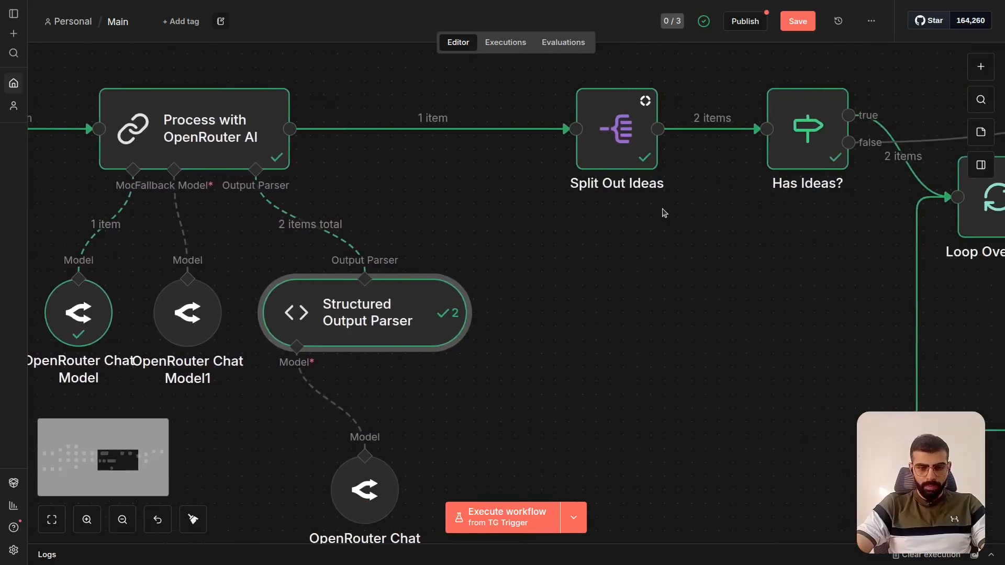
{"action": "scroll", "coordinate": [662, 213], "scroll_direction": "up", "scroll_amount": 1}
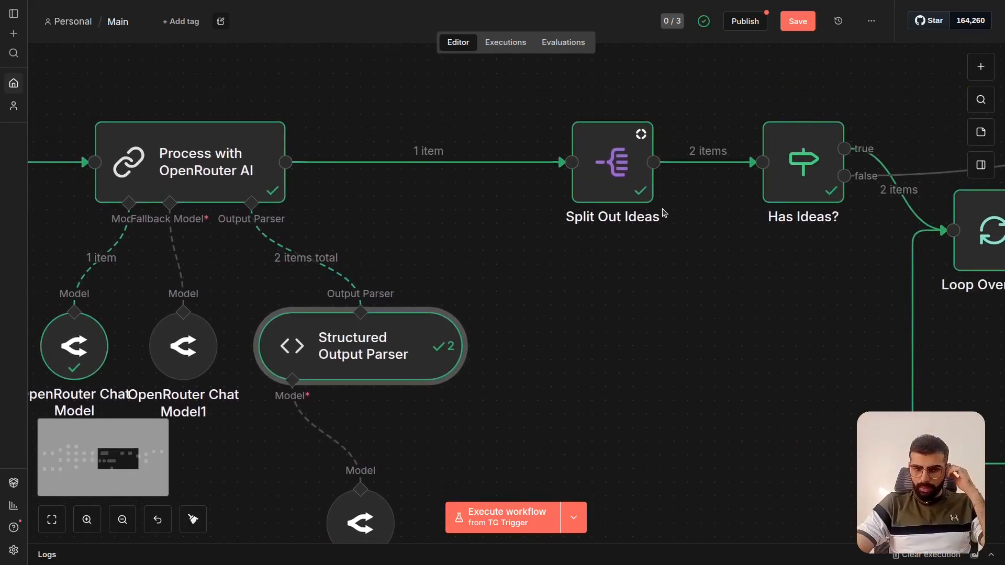
{"action": "scroll", "coordinate": [664, 213], "scroll_direction": "up", "scroll_amount": 2}
{"action": "scroll", "coordinate": [663, 210], "scroll_direction": "right", "scroll_amount": 8}
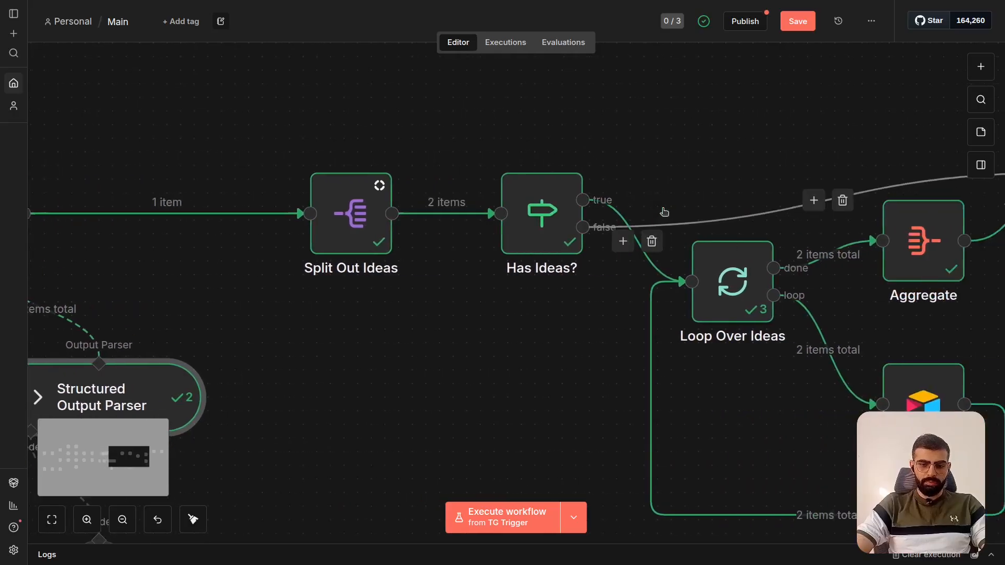
{"action": "scroll", "coordinate": [663, 212], "scroll_direction": "right", "scroll_amount": 1}
{"action": "left_click", "coordinate": [334, 215]}
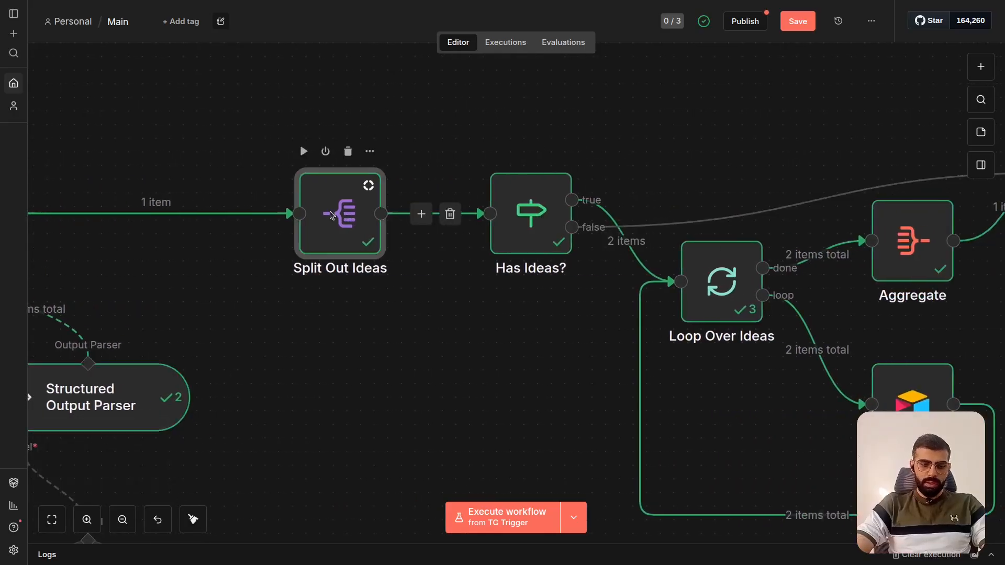
{"action": "double_click", "coordinate": [334, 215]}
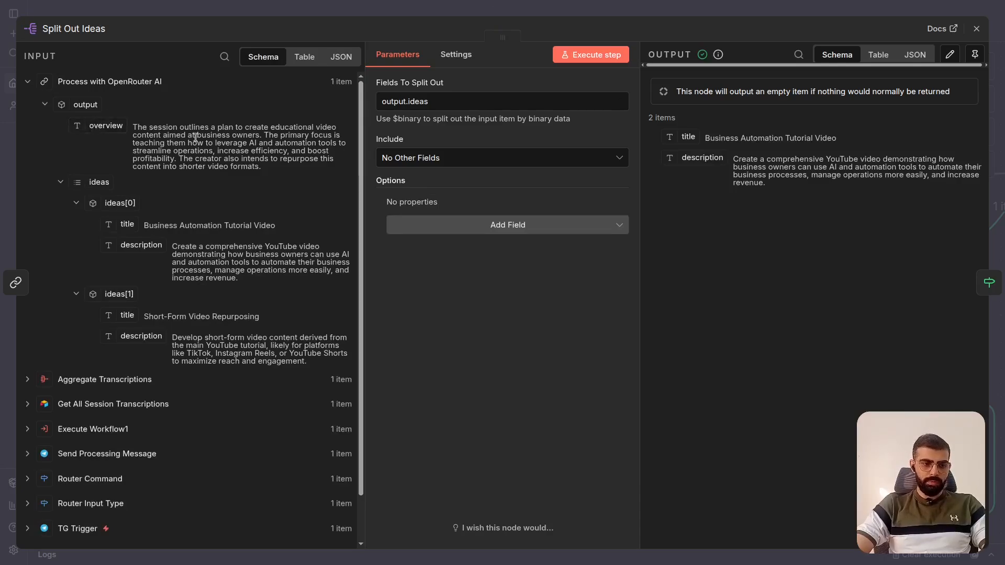
{"action": "scroll", "coordinate": [185, 134], "scroll_direction": "down", "scroll_amount": 1}
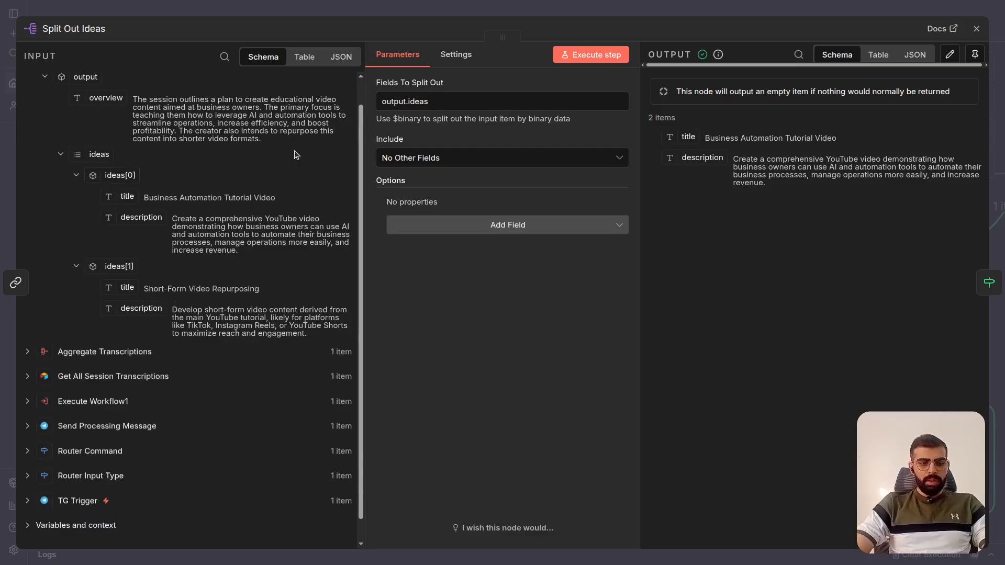
{"action": "left_click", "coordinate": [492, 5]}
{"action": "scroll", "coordinate": [472, 183], "scroll_direction": "right", "scroll_amount": 2}
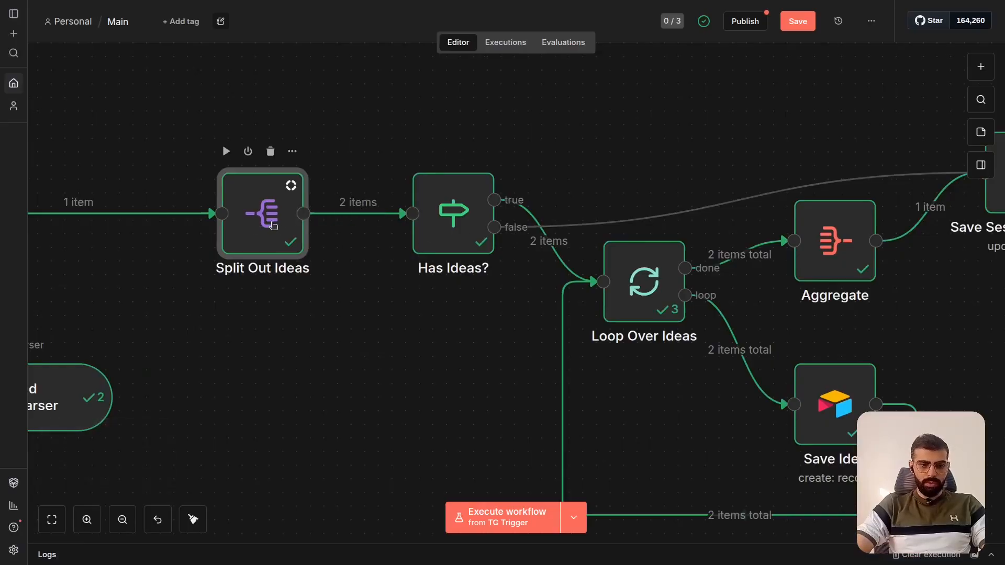
- Revisit Aggregate Transcriptions on the canvas, and reopen Split Out Ideas to examine its Fields To Split Out setting
{"action": "scroll", "coordinate": [272, 225], "scroll_direction": "left", "scroll_amount": 10}
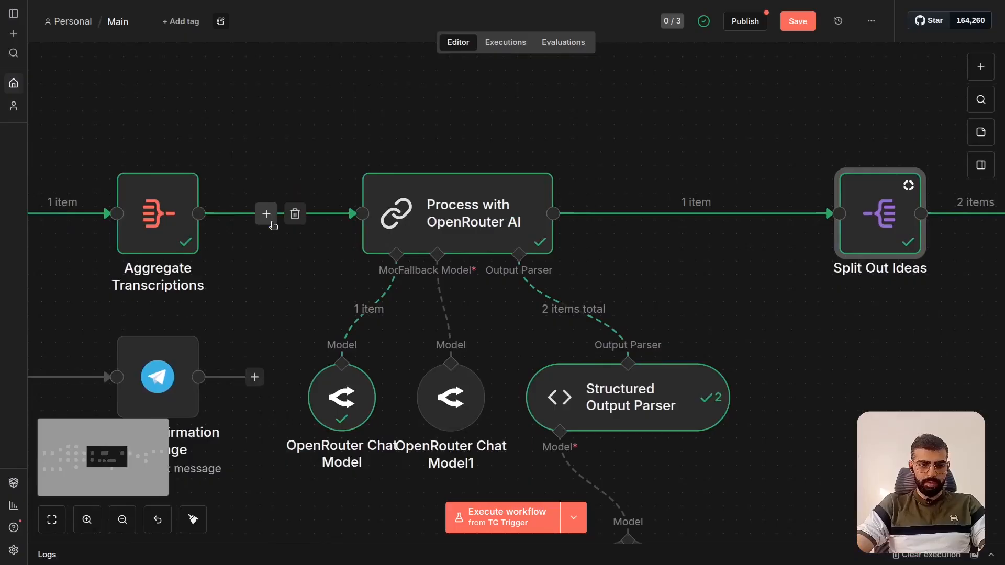
{"action": "scroll", "coordinate": [272, 225], "scroll_direction": "left", "scroll_amount": 2}
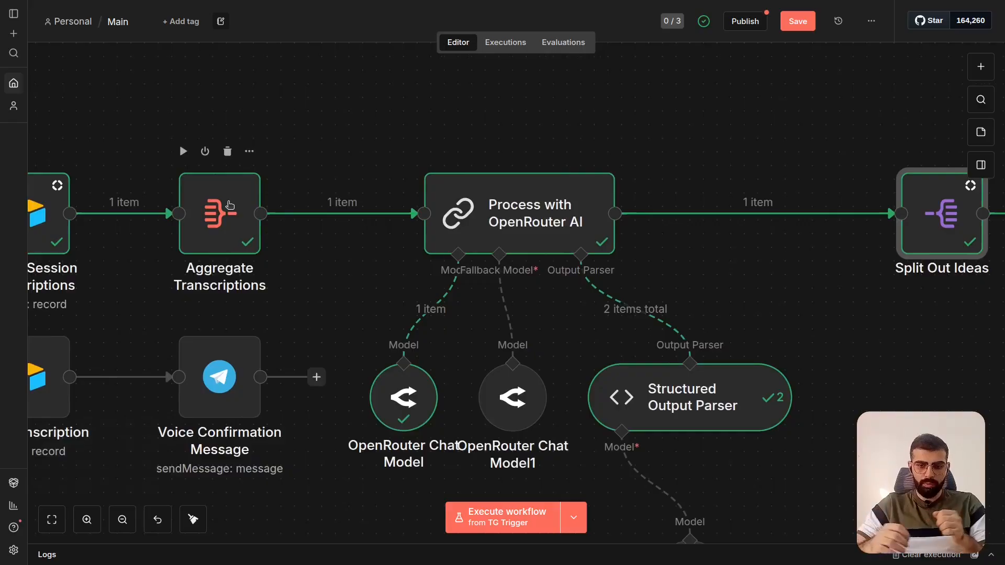
{"action": "scroll", "coordinate": [230, 205], "scroll_direction": "right", "scroll_amount": 4}
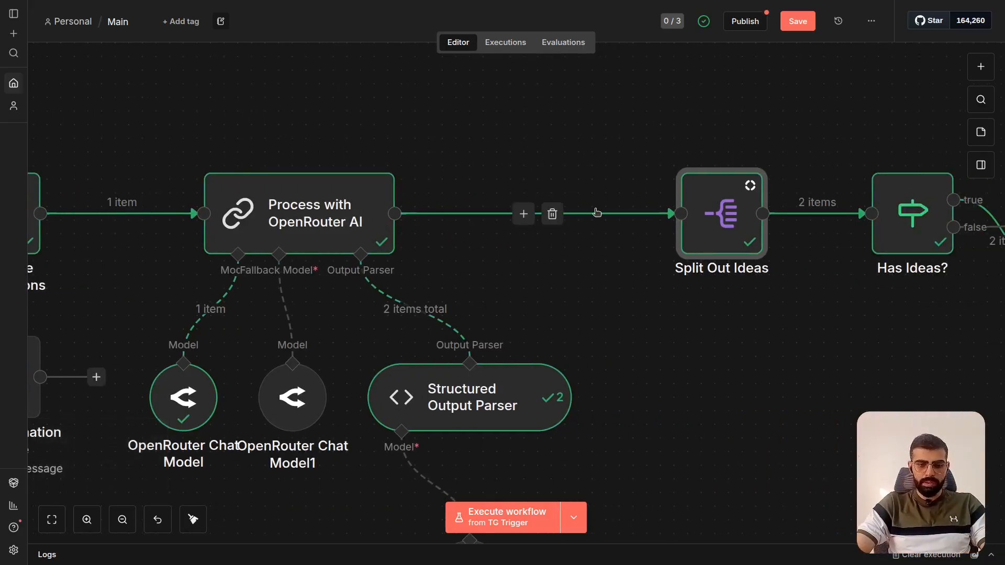
{"action": "double_click", "coordinate": [723, 224]}
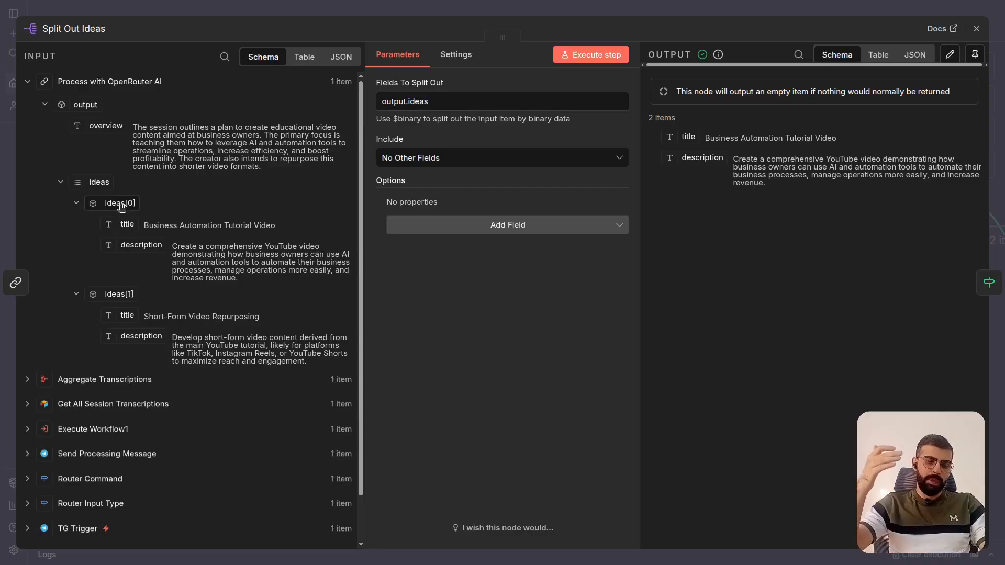
{"action": "left_click", "coordinate": [480, 6]}
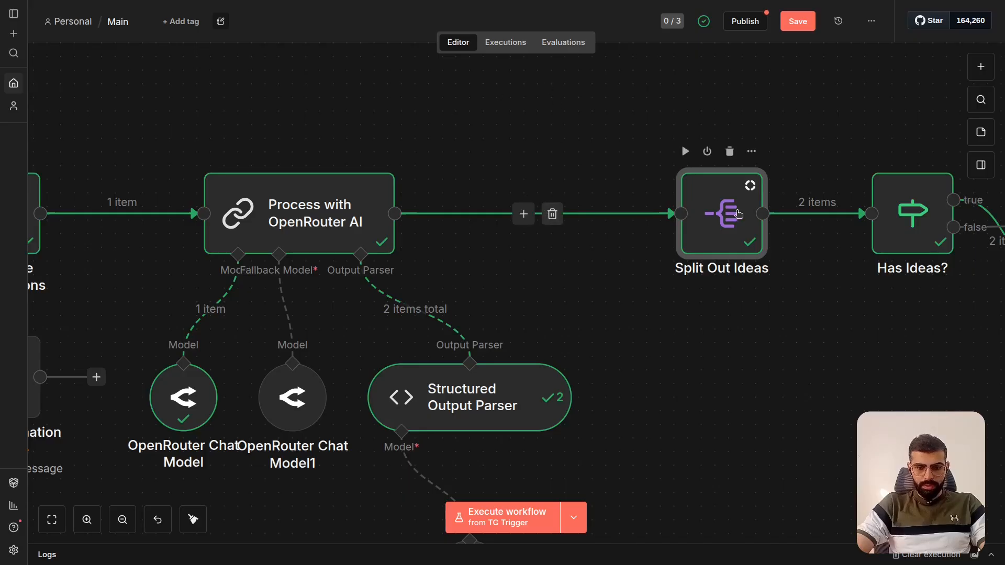
{"action": "double_click", "coordinate": [739, 214]}
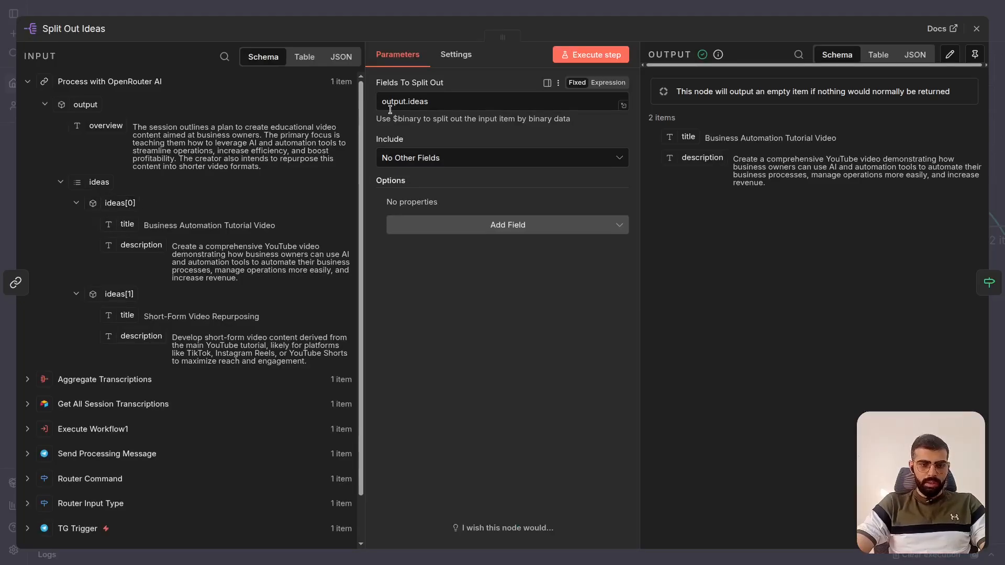
- Check the ideas part of Split Out Ideas' split field, and examine the Object operators available for the Has Ideas? condition
{"action": "double_click", "coordinate": [419, 102]}
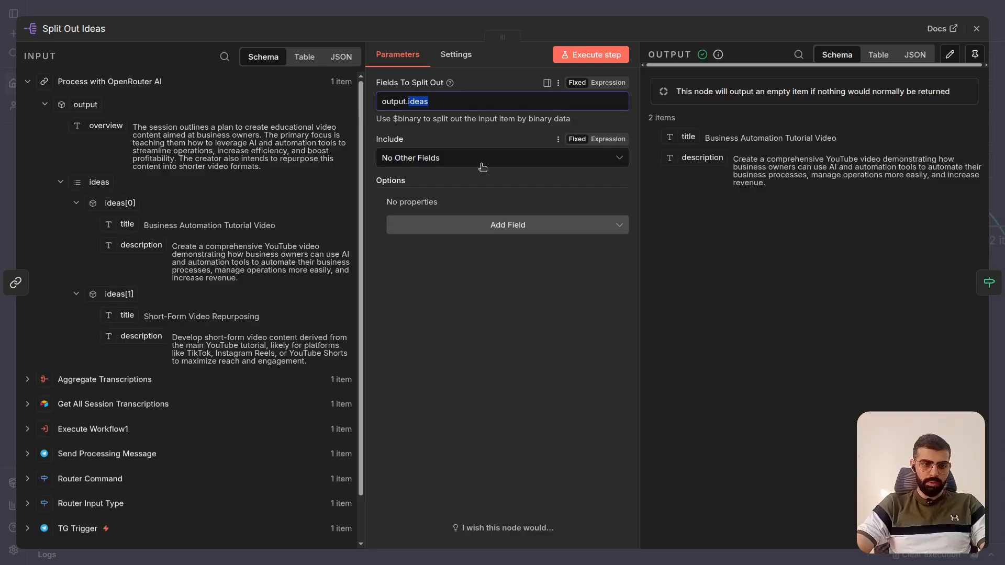
{"action": "left_click", "coordinate": [769, 5]}
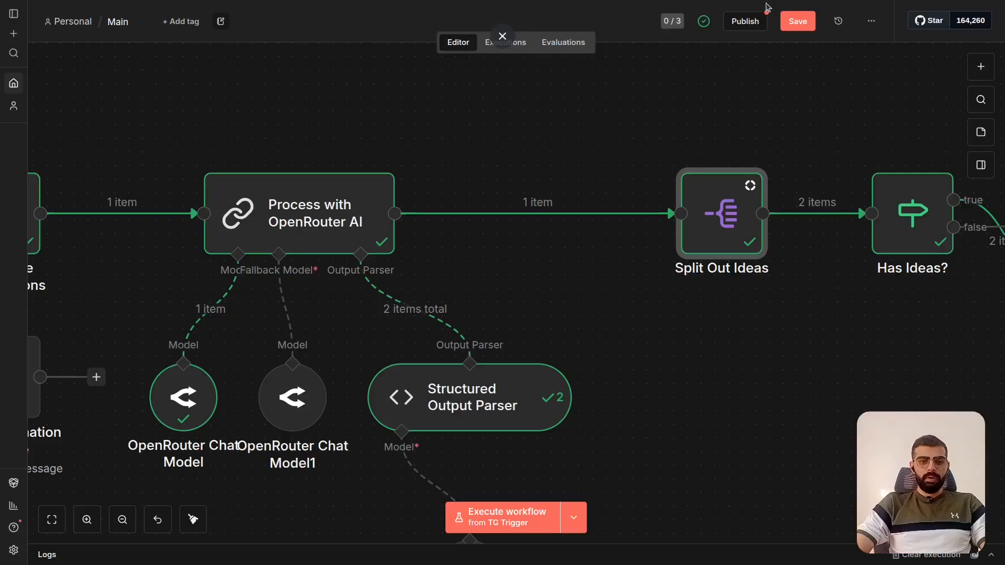
{"action": "scroll", "coordinate": [564, 223], "scroll_direction": "right", "scroll_amount": 2}
{"action": "scroll", "coordinate": [564, 223], "scroll_direction": "right", "scroll_amount": 10}
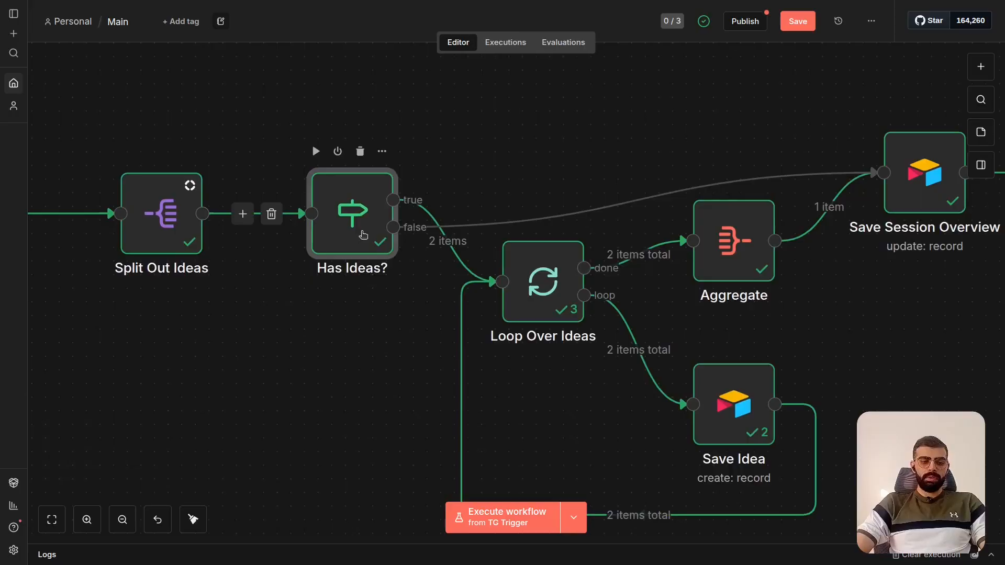
{"action": "double_click", "coordinate": [363, 235]}
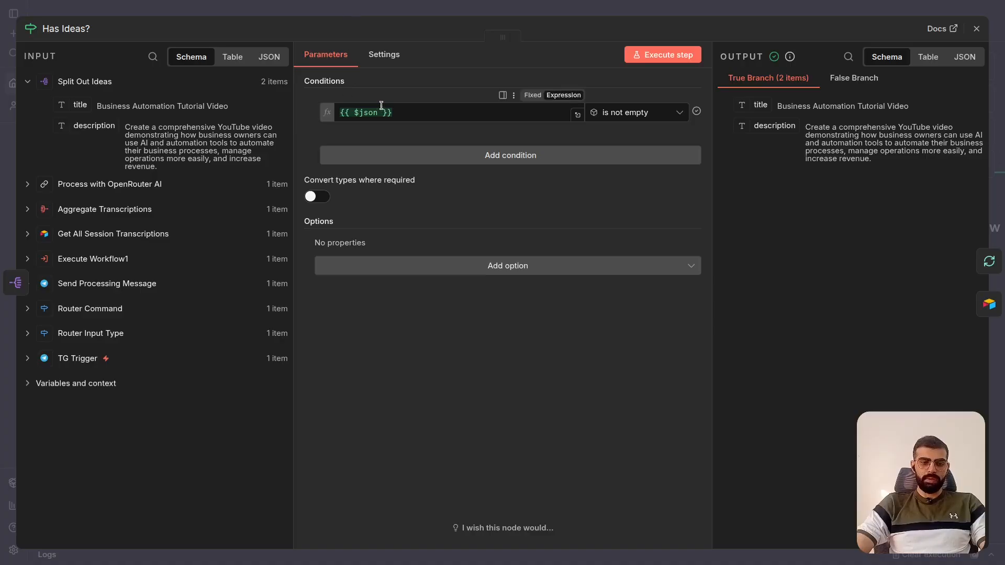
{"action": "left_click", "coordinate": [630, 116]}
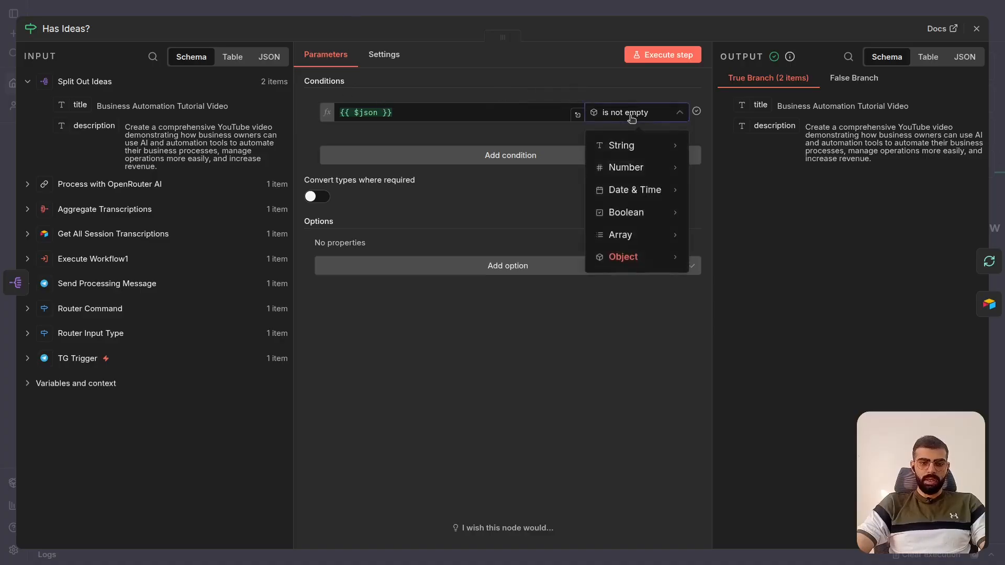
{"action": "mouse_move", "coordinate": [623, 255]}
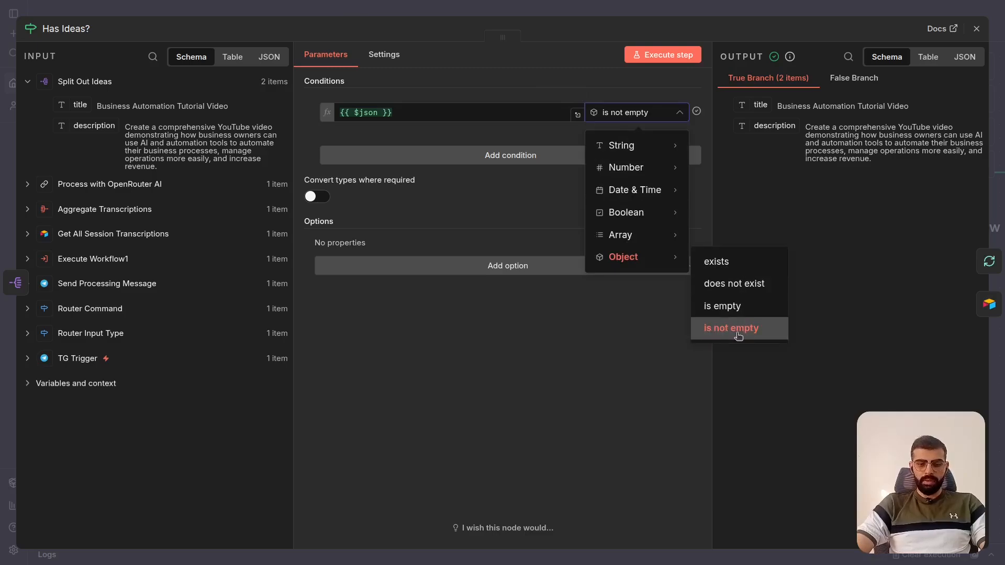
{"action": "left_click", "coordinate": [861, 5]}
{"action": "left_click", "coordinate": [861, 5]}
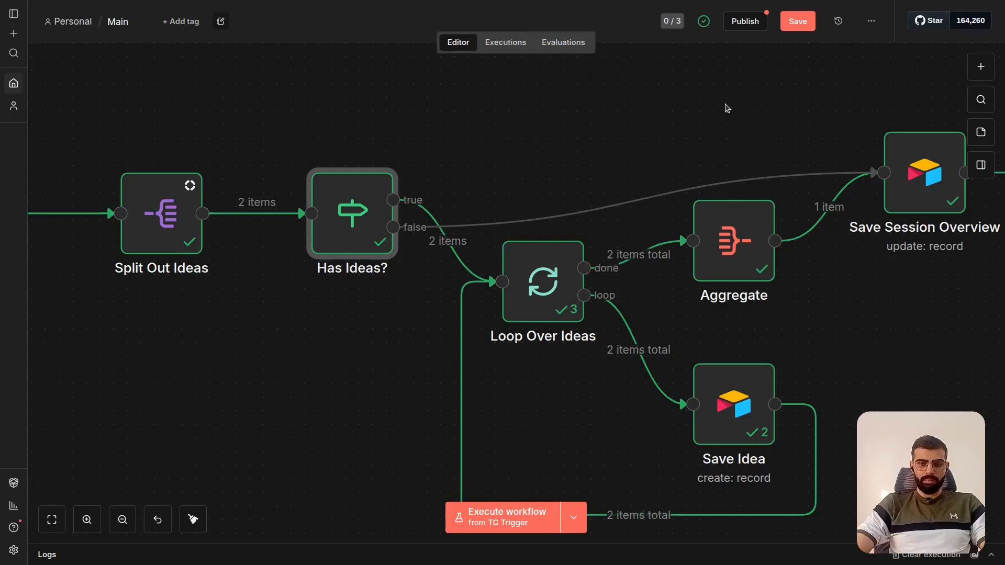
- Reopen Split Out Ideas, check Always Output Data in its node settings, and close the node
{"action": "scroll", "coordinate": [726, 109], "scroll_direction": "left", "scroll_amount": 5}
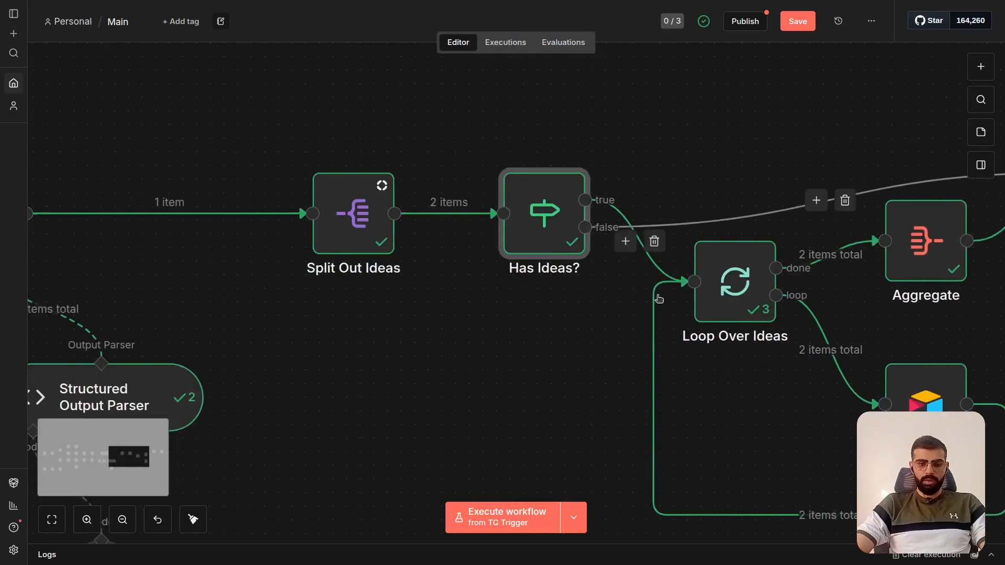
{"action": "scroll", "coordinate": [459, 340], "scroll_direction": "left", "scroll_amount": 5}
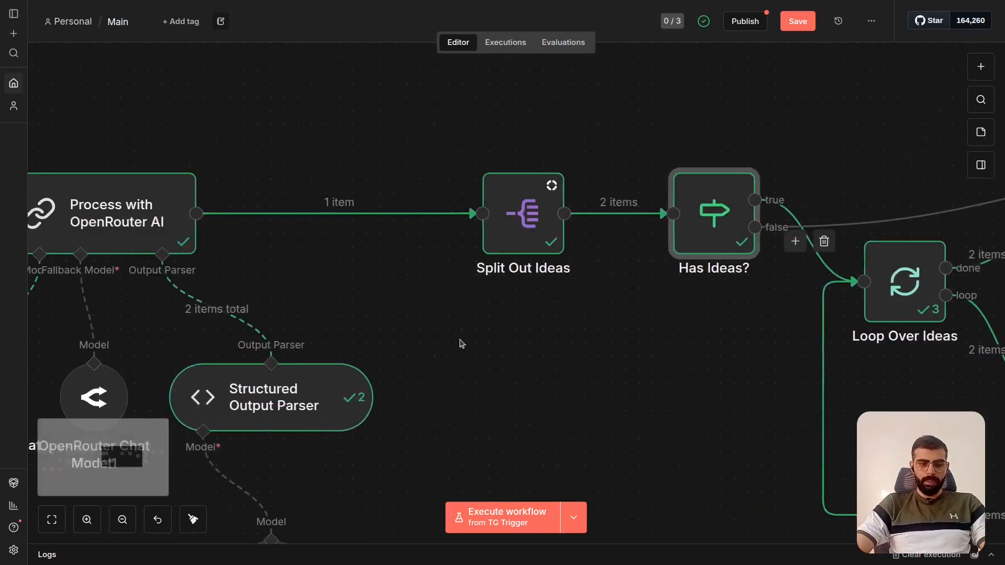
{"action": "double_click", "coordinate": [540, 228]}
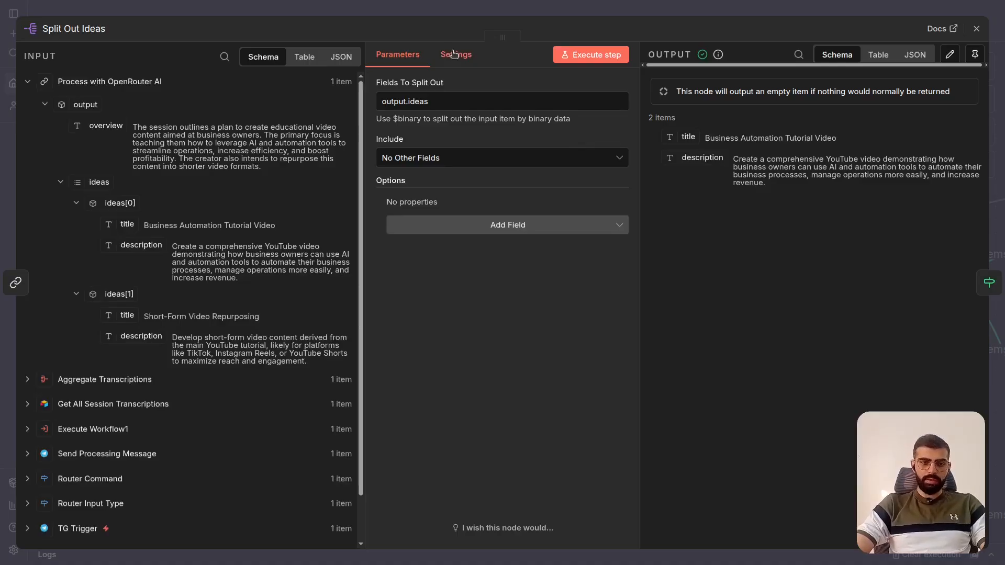
{"action": "left_click", "coordinate": [453, 54]}
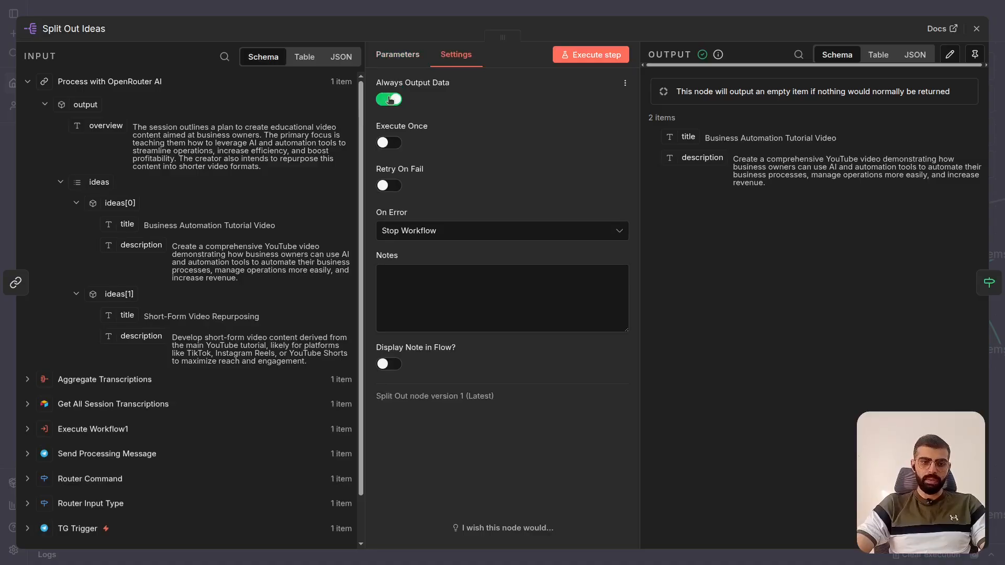
{"action": "left_click", "coordinate": [439, 10]}
- Reopen Has Ideas?, recheck its is not empty condition on {{ $json }}, and close the node
{"action": "scroll", "coordinate": [530, 235], "scroll_direction": "right", "scroll_amount": 5}
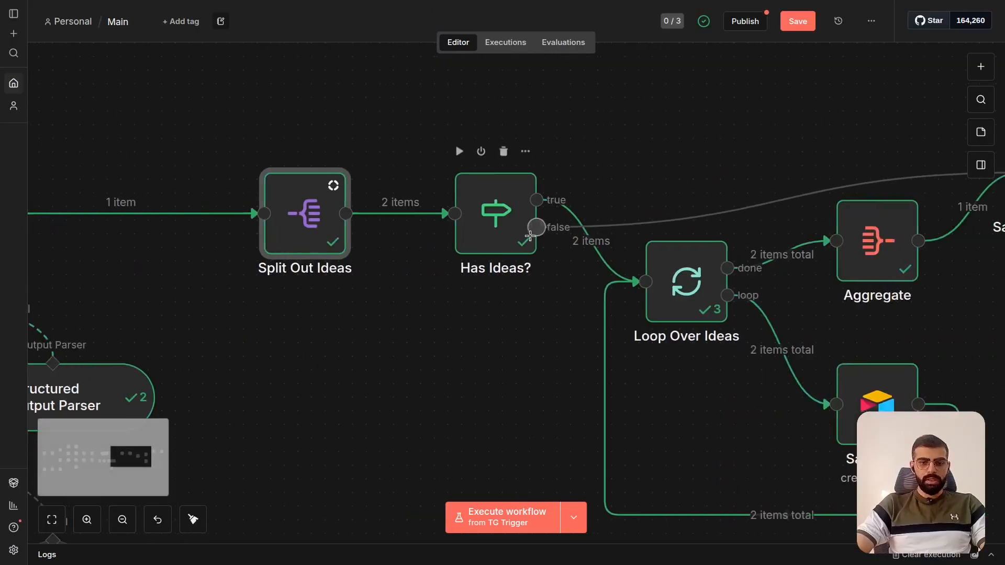
{"action": "double_click", "coordinate": [515, 233]}
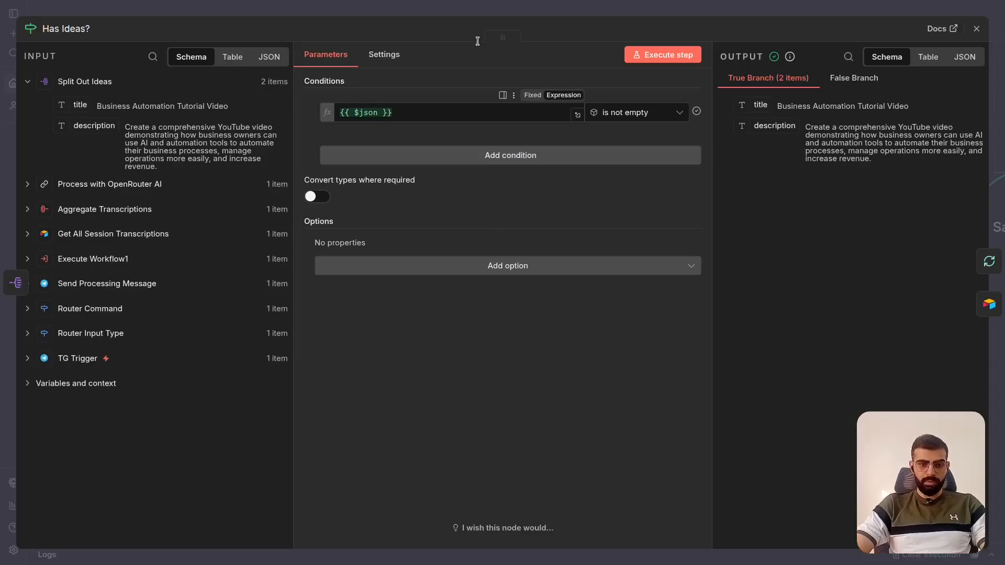
{"action": "left_click", "coordinate": [524, 9]}
- Trace the true and false branches from Has Ideas? through the idea loop to Save Session Overview and Send Results
{"action": "scroll", "coordinate": [474, 159], "scroll_direction": "right", "scroll_amount": 3}
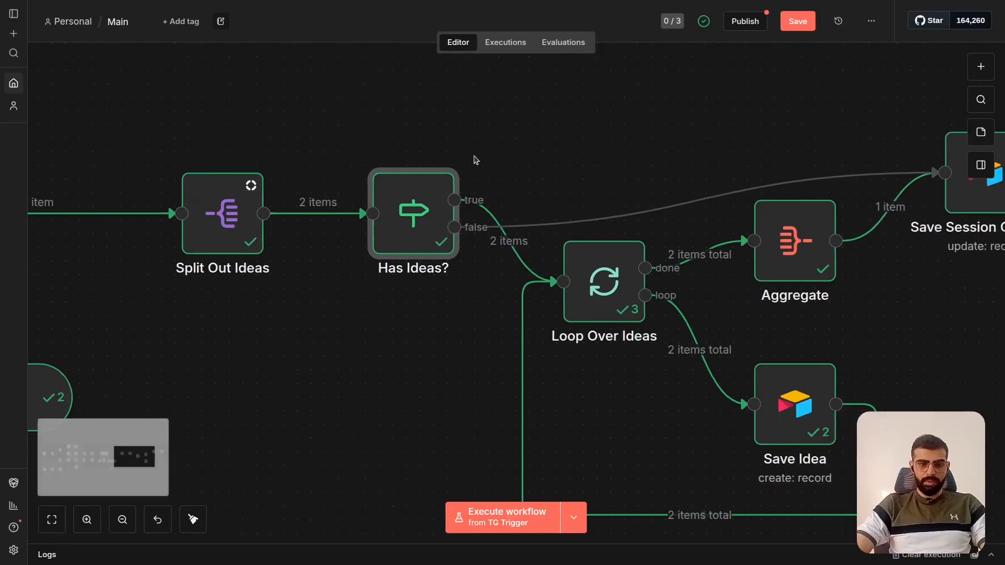
{"action": "scroll", "coordinate": [475, 159], "scroll_direction": "right", "scroll_amount": 1}
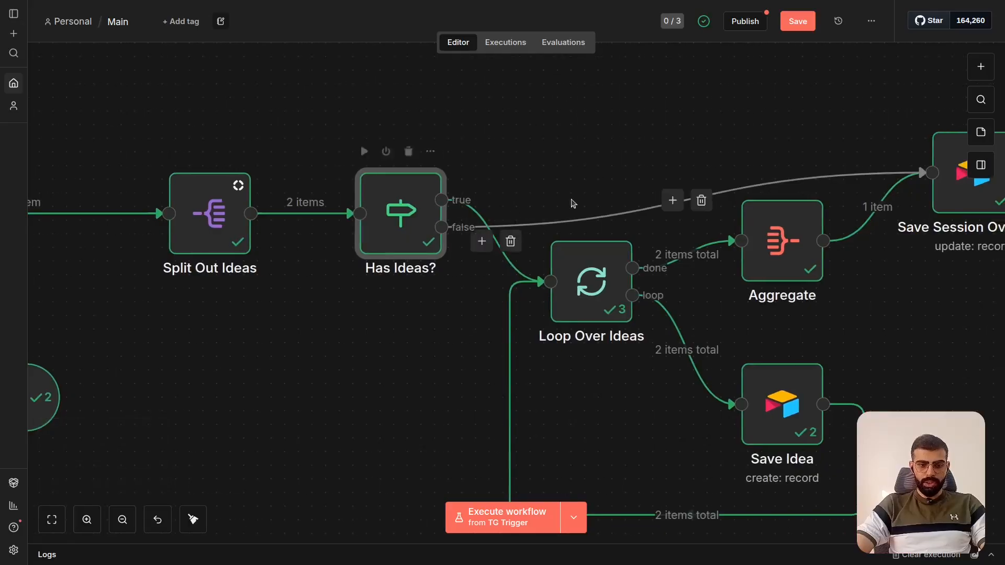
{"action": "scroll", "coordinate": [523, 212], "scroll_direction": "right", "scroll_amount": 10}
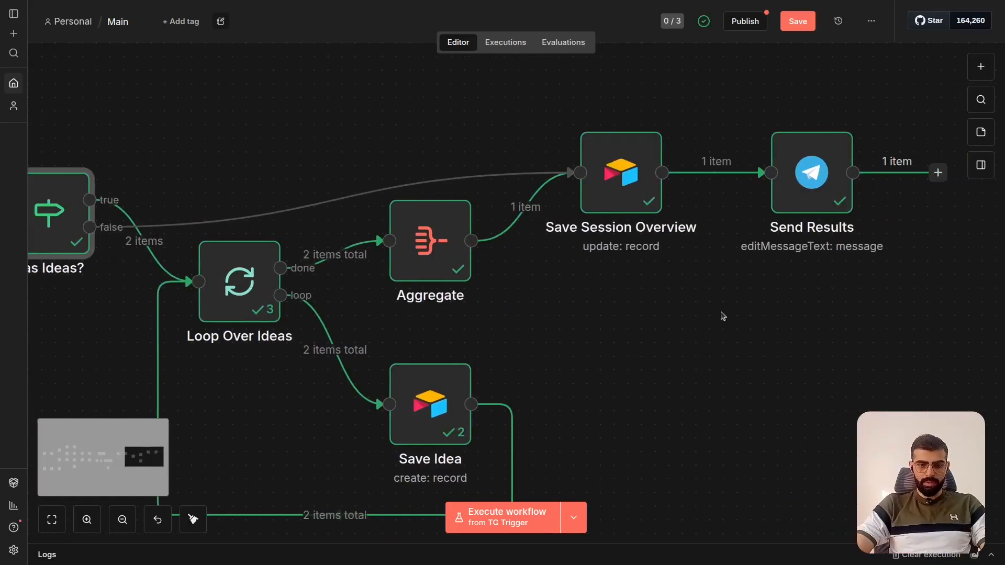
{"action": "scroll", "coordinate": [723, 316], "scroll_direction": "left", "scroll_amount": 9}
{"action": "scroll", "coordinate": [640, 240], "scroll_direction": "right", "scroll_amount": 6}
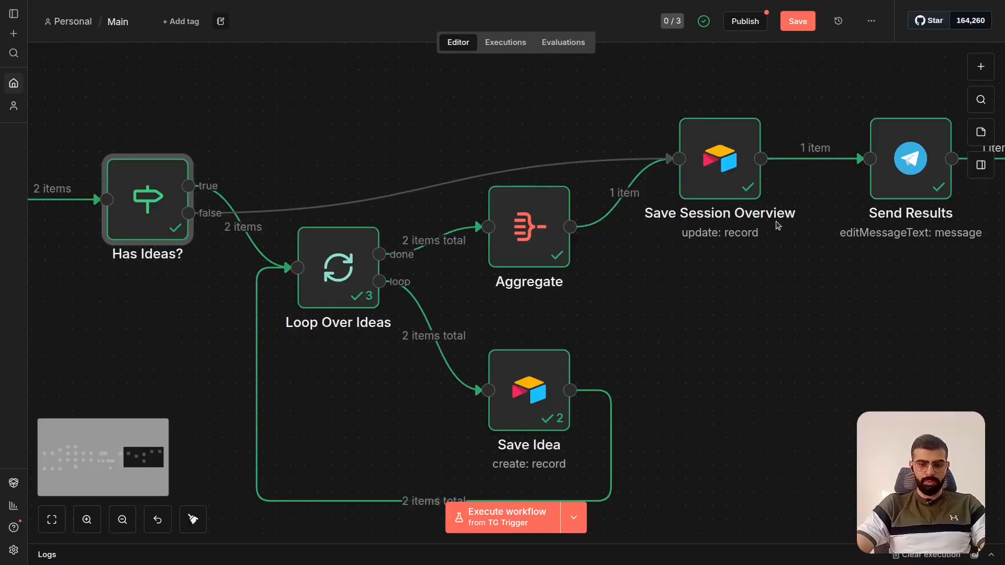
{"action": "scroll", "coordinate": [778, 225], "scroll_direction": "right", "scroll_amount": 2}
{"action": "scroll", "coordinate": [415, 300], "scroll_direction": "up", "scroll_amount": 2}
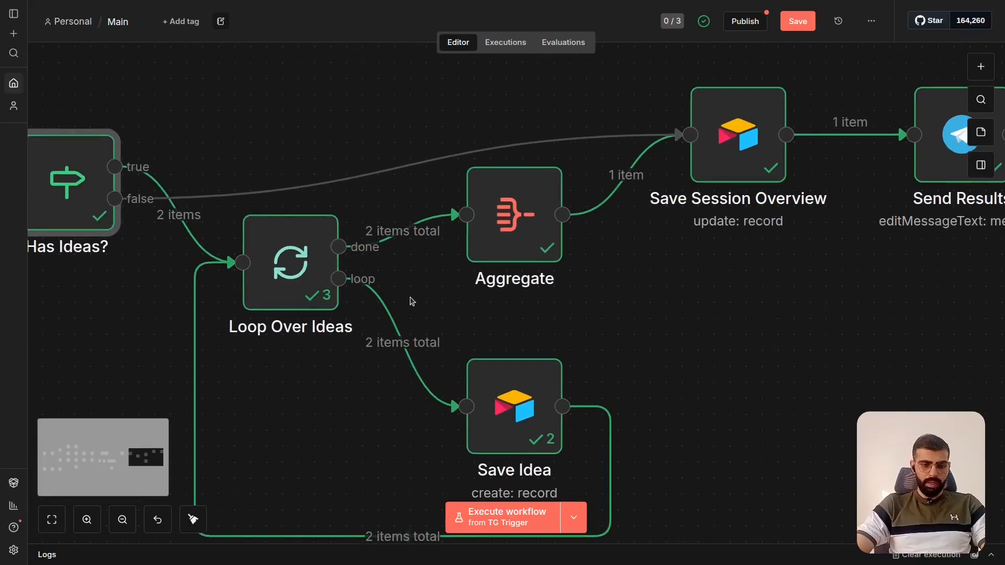
- Open Has Ideas?, examine the items in its True Branch output, and close the node
{"action": "scroll", "coordinate": [157, 252], "scroll_direction": "left", "scroll_amount": 4}
{"action": "double_click", "coordinate": [206, 193]}
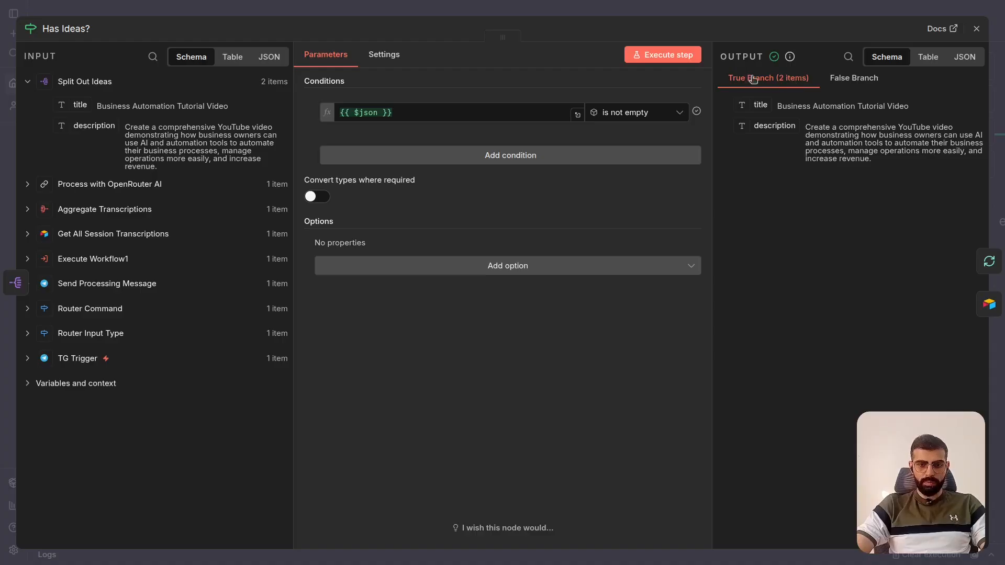
{"action": "left_click", "coordinate": [823, 4]}
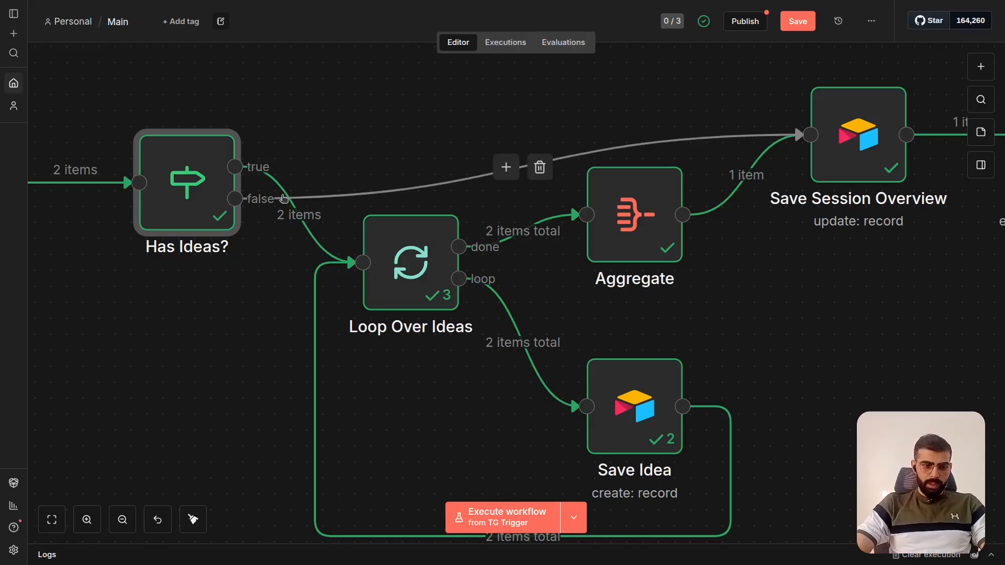
- Open Loop Over Ideas, examine its Batch Size and Done Branch output, and close the node
{"action": "scroll", "coordinate": [220, 281], "scroll_direction": "right", "scroll_amount": 2}
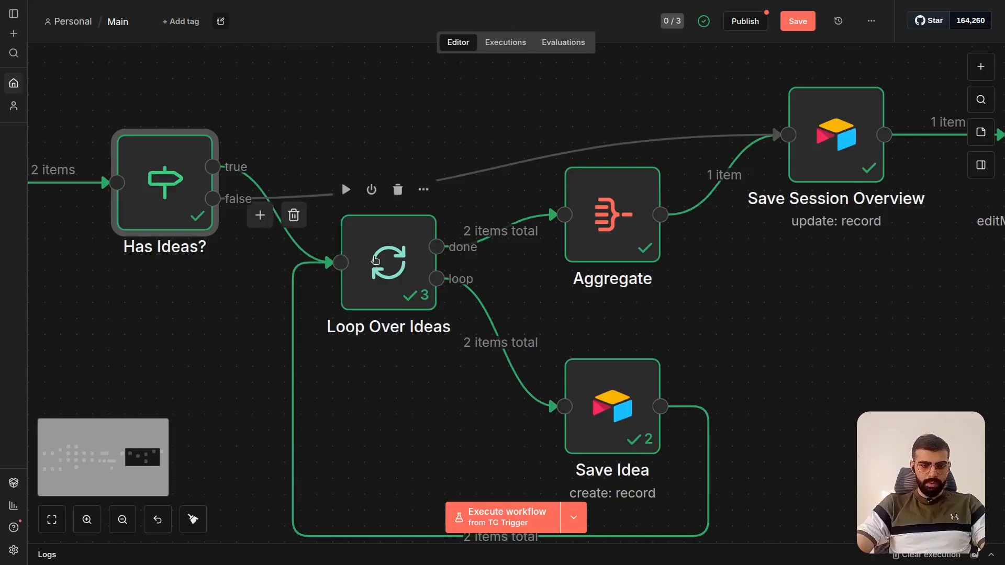
{"action": "double_click", "coordinate": [375, 260]}
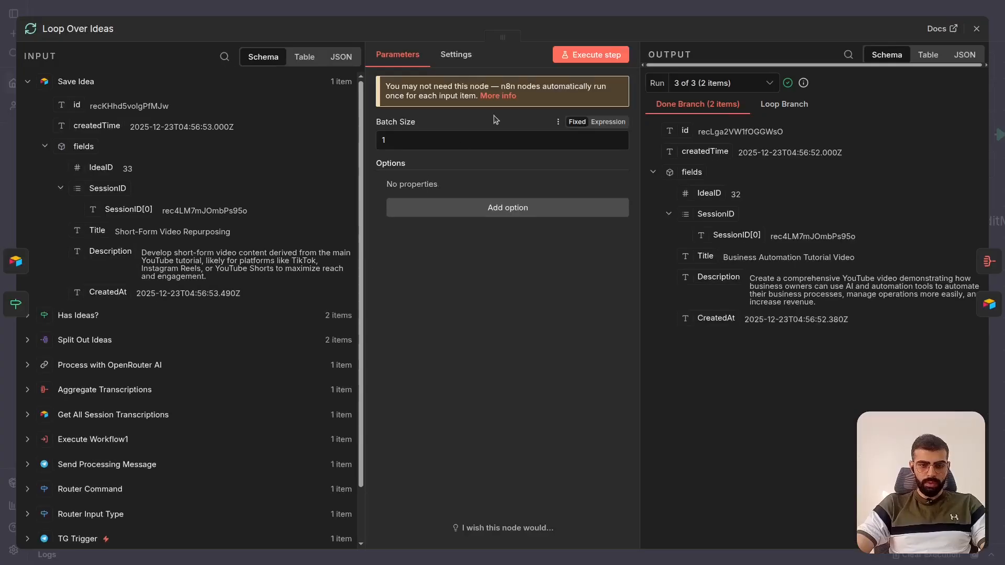
{"action": "left_click", "coordinate": [685, 11]}
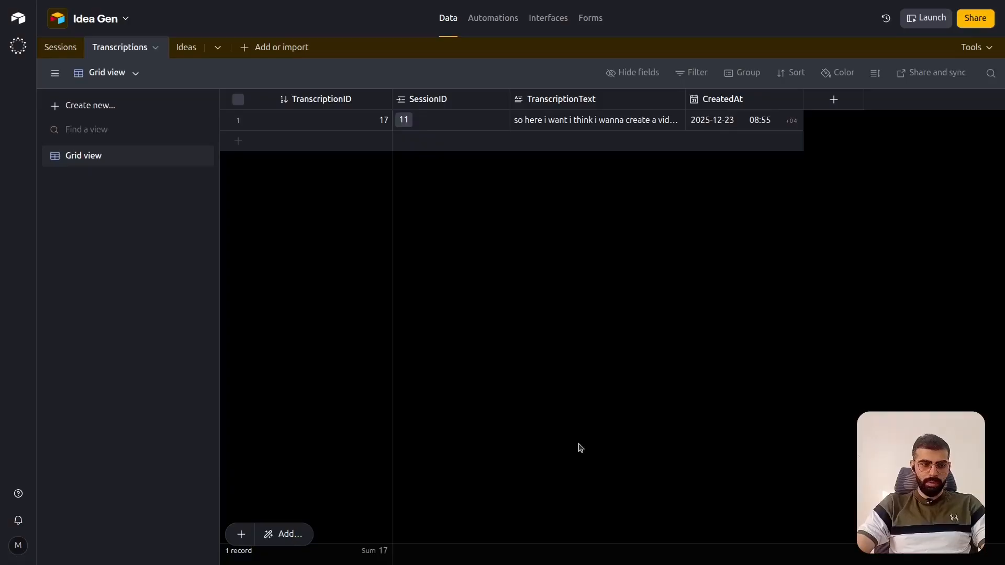
- Switch to the Idea Gen base in Airtable and review the saved records in the Ideas table
{"action": "left_click", "coordinate": [190, 48]}
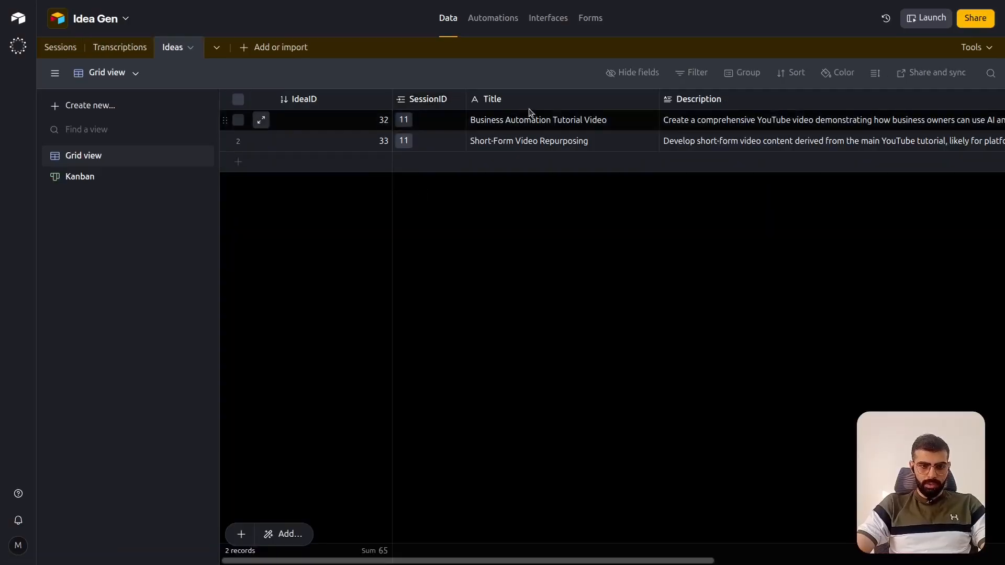
{"action": "scroll", "coordinate": [525, 166], "scroll_direction": "right", "scroll_amount": 5}
{"action": "scroll", "coordinate": [597, 193], "scroll_direction": "right", "scroll_amount": 3}
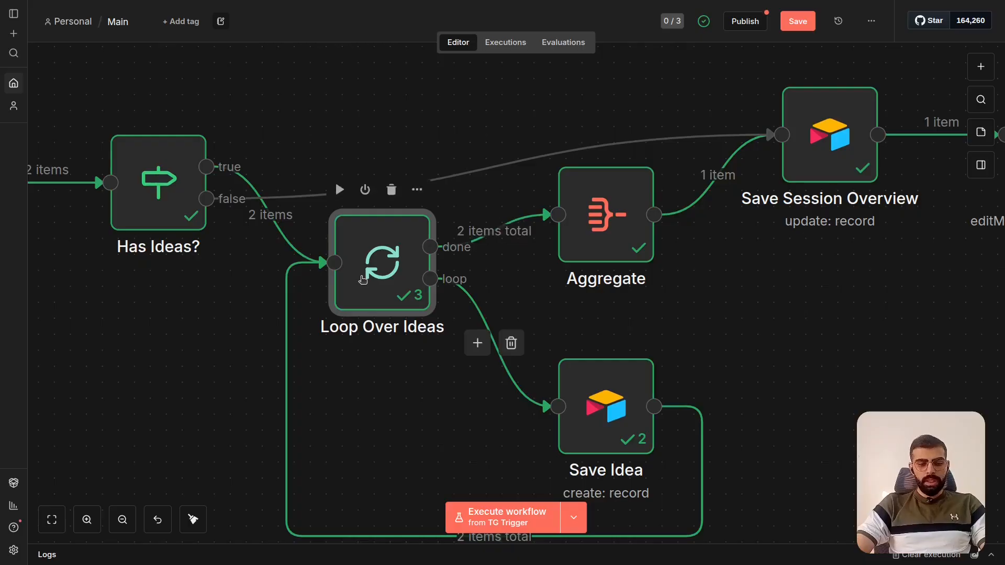
- Return to the n8n workflow and examine how Loop Over Ideas' loop and done outputs connect to Save Idea and Aggregate
{"action": "scroll", "coordinate": [362, 279], "scroll_direction": "up", "scroll_amount": 2}
{"action": "scroll", "coordinate": [362, 279], "scroll_direction": "right", "scroll_amount": 2}
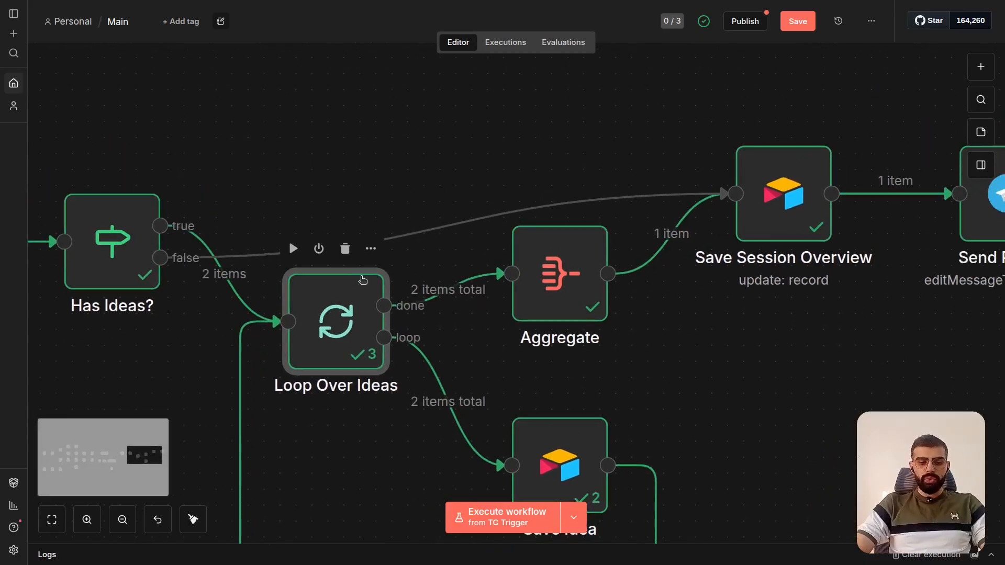
{"action": "scroll", "coordinate": [580, 266], "scroll_direction": "right", "scroll_amount": 1}
{"action": "scroll", "coordinate": [579, 266], "scroll_direction": "up", "scroll_amount": 1}
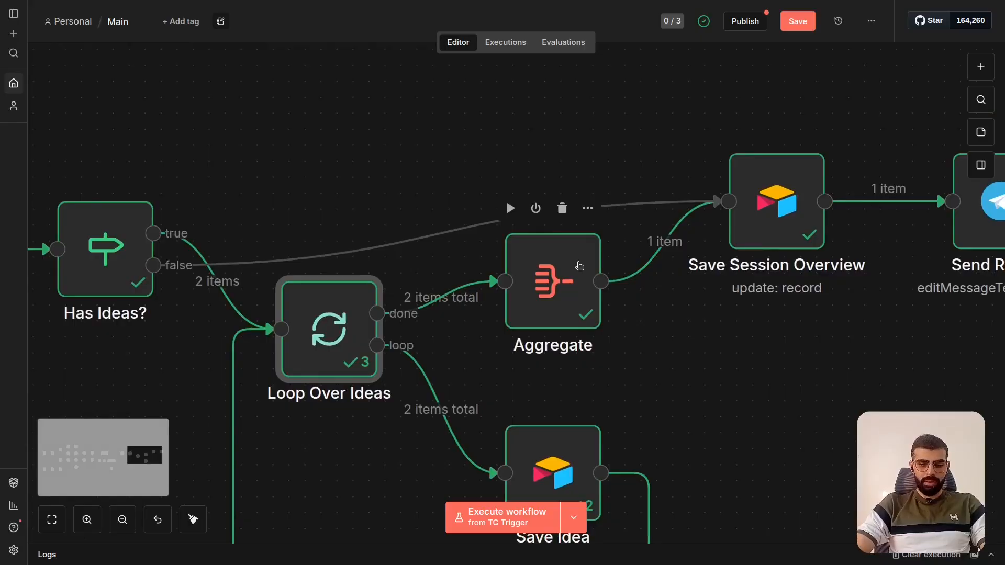
{"action": "scroll", "coordinate": [449, 321], "scroll_direction": "up", "scroll_amount": 3}
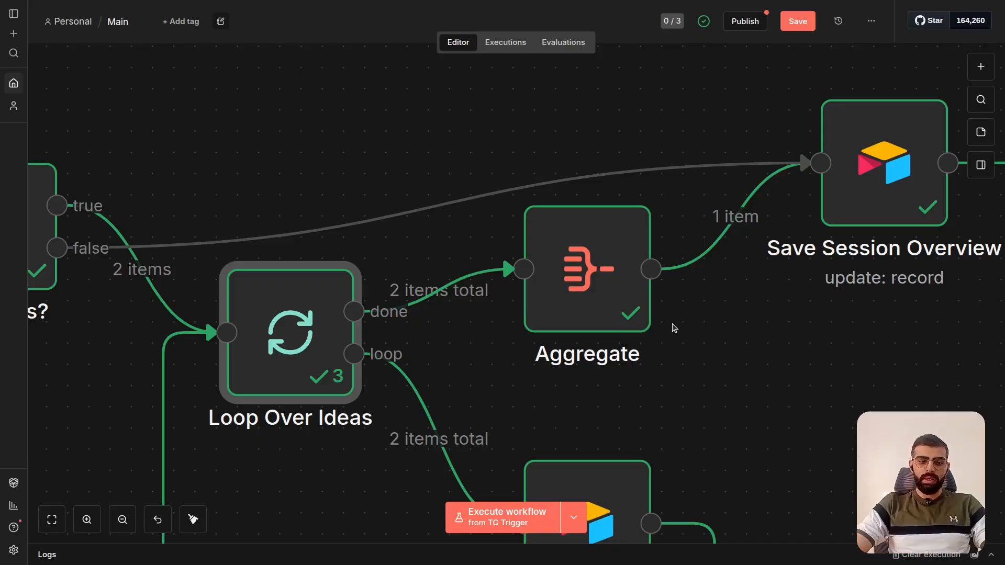
{"action": "scroll", "coordinate": [674, 329], "scroll_direction": "right", "scroll_amount": 1}
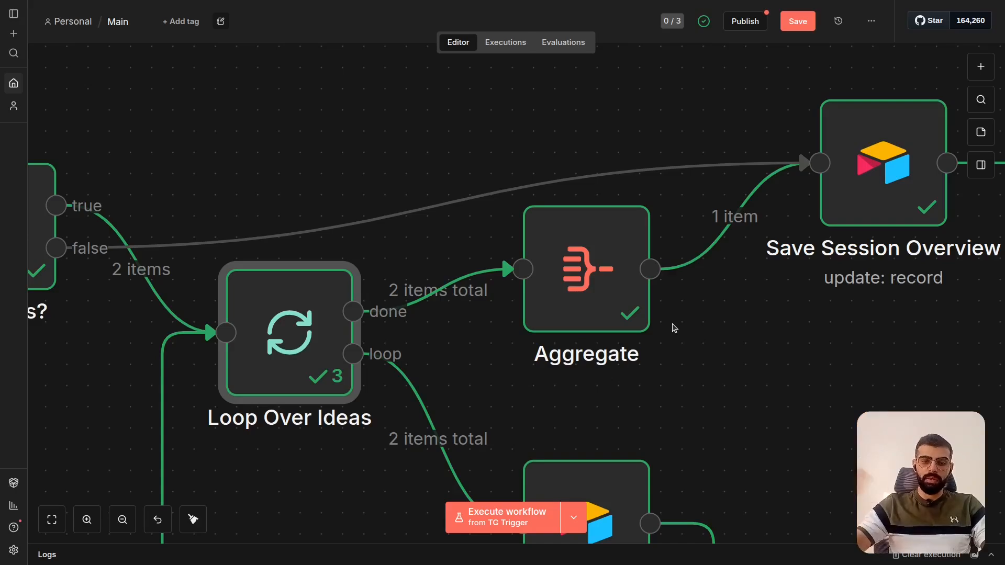
{"action": "mouse_move", "coordinate": [600, 299]}
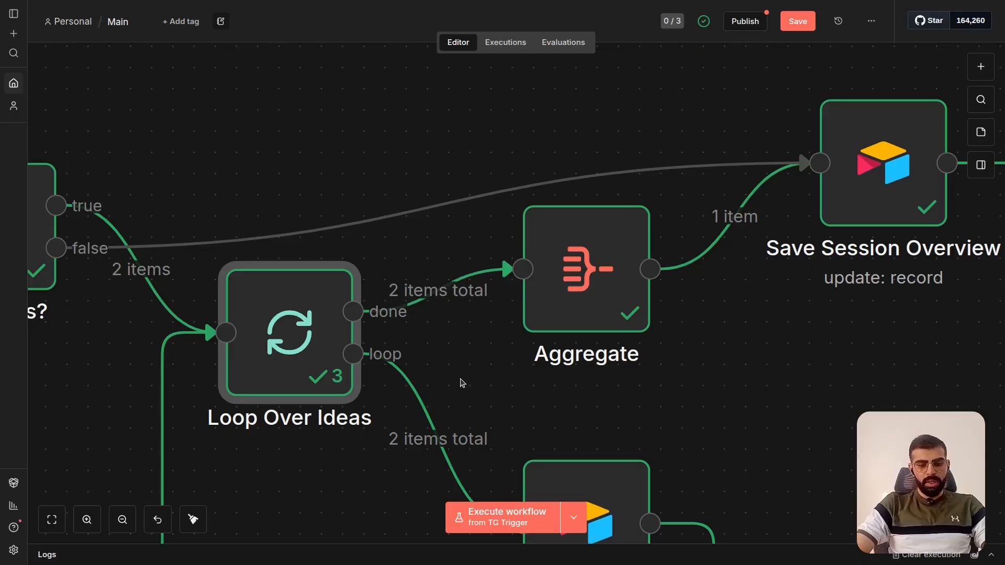
- Open Aggregate, examine how it combines all item data into the data field, and close the node
{"action": "scroll", "coordinate": [460, 383], "scroll_direction": "right", "scroll_amount": 2}
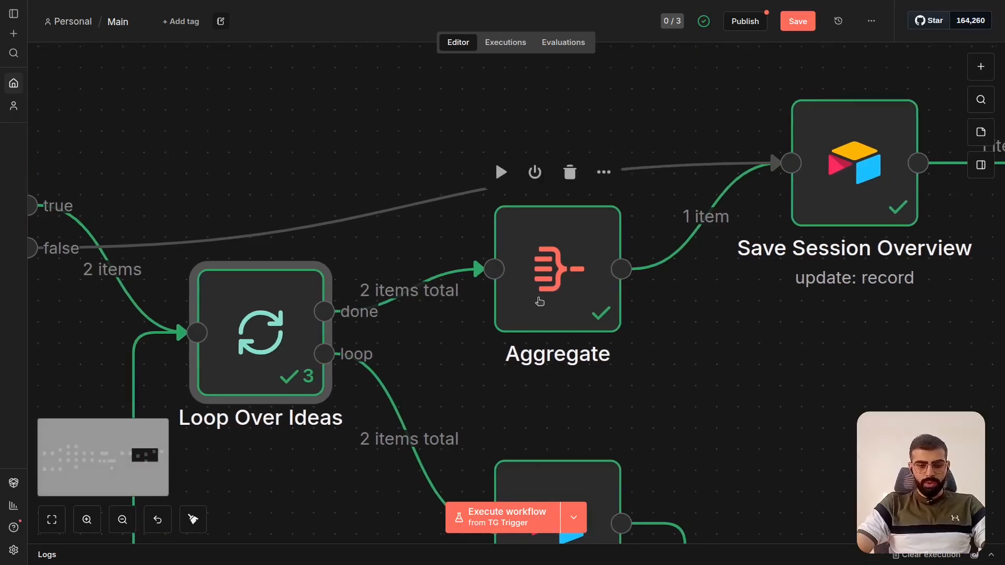
{"action": "double_click", "coordinate": [539, 301]}
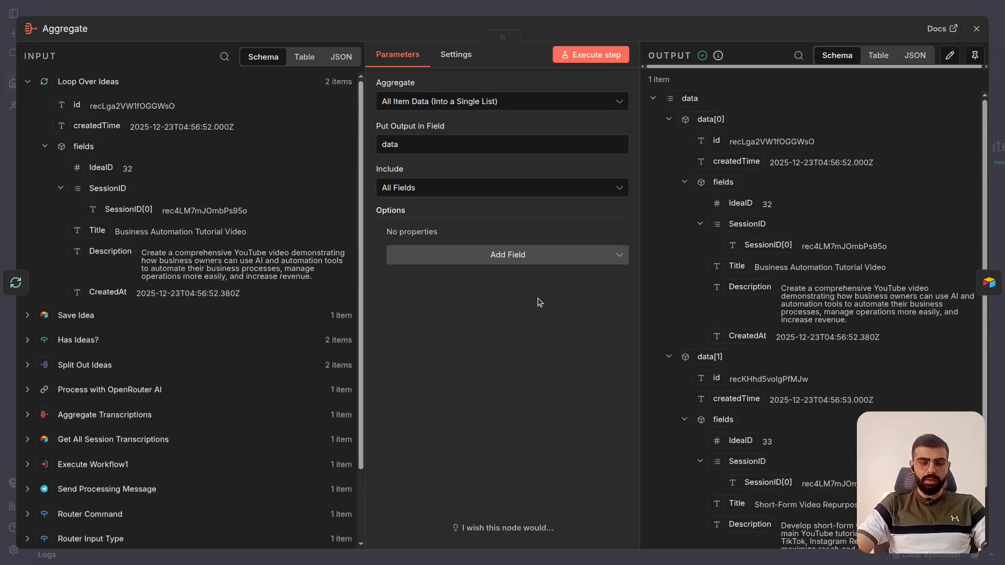
{"action": "key", "text": "Escape"}
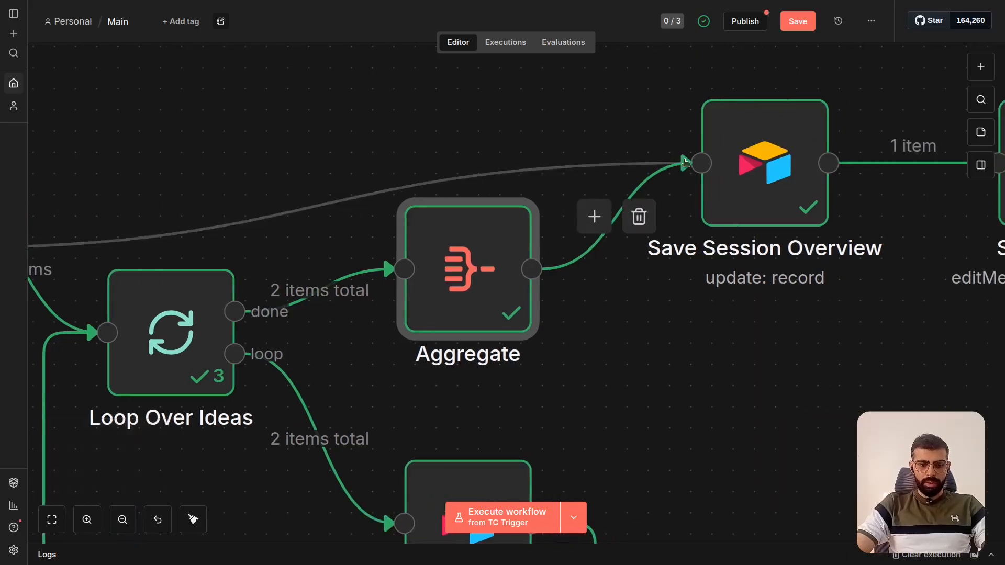
- Open Save Session Overview and examine its Update operation on the Sessions table and the values it updates
{"action": "scroll", "coordinate": [685, 163], "scroll_direction": "right", "scroll_amount": 2}
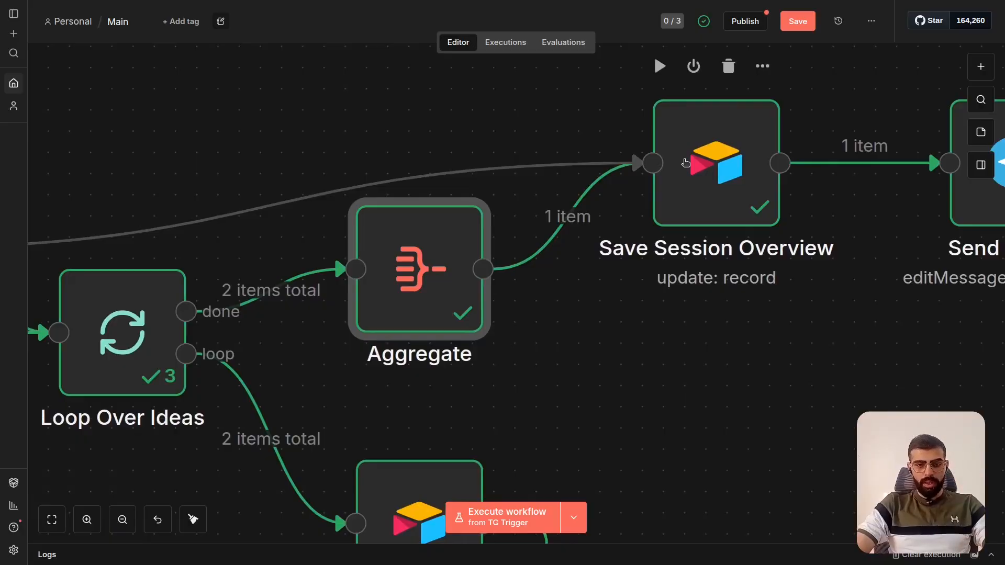
{"action": "double_click", "coordinate": [686, 162]}
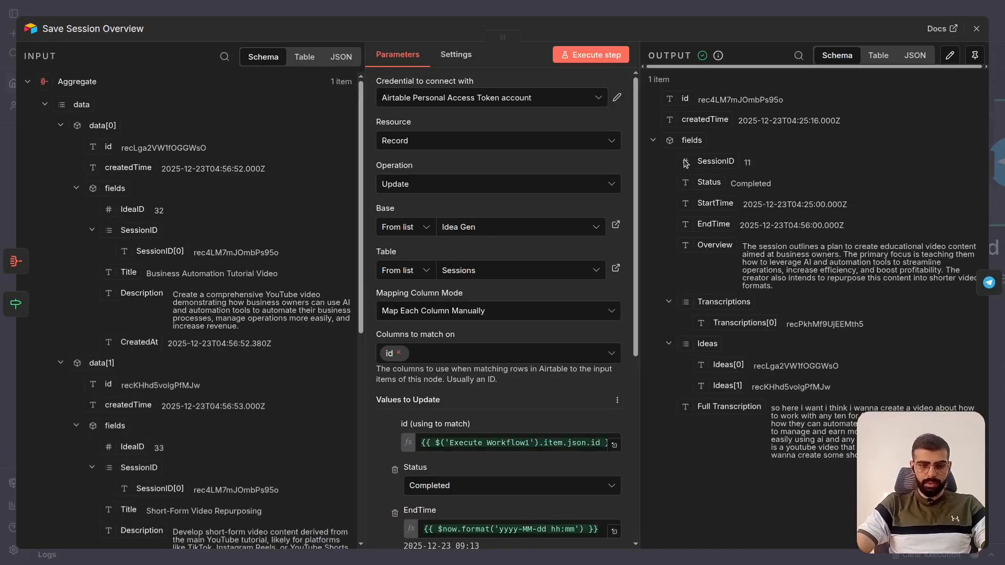
{"action": "scroll", "coordinate": [604, 269], "scroll_direction": "down", "scroll_amount": 6}
{"action": "scroll", "coordinate": [605, 269], "scroll_direction": "up", "scroll_amount": 1}
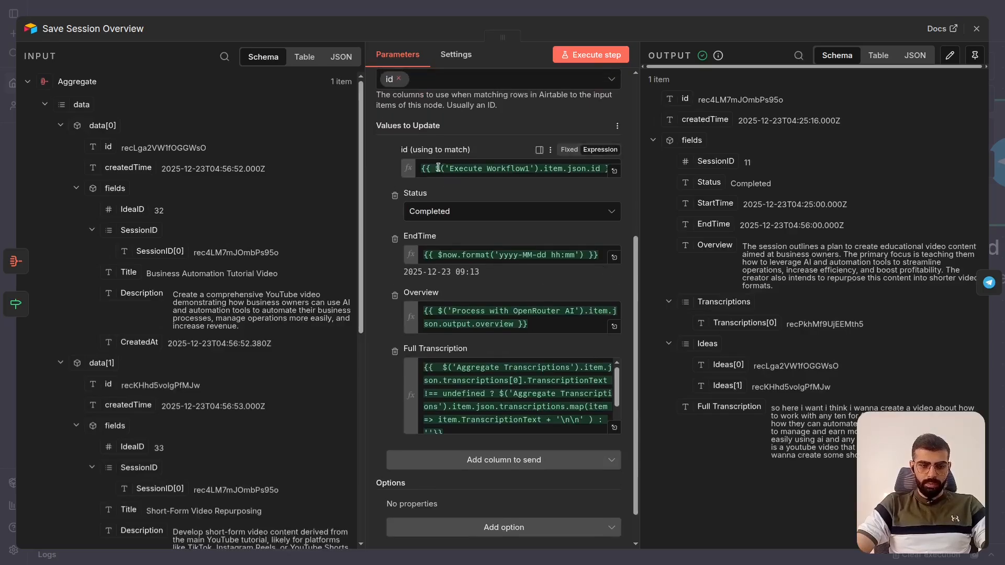
{"action": "scroll", "coordinate": [566, 175], "scroll_direction": "up", "scroll_amount": 5}
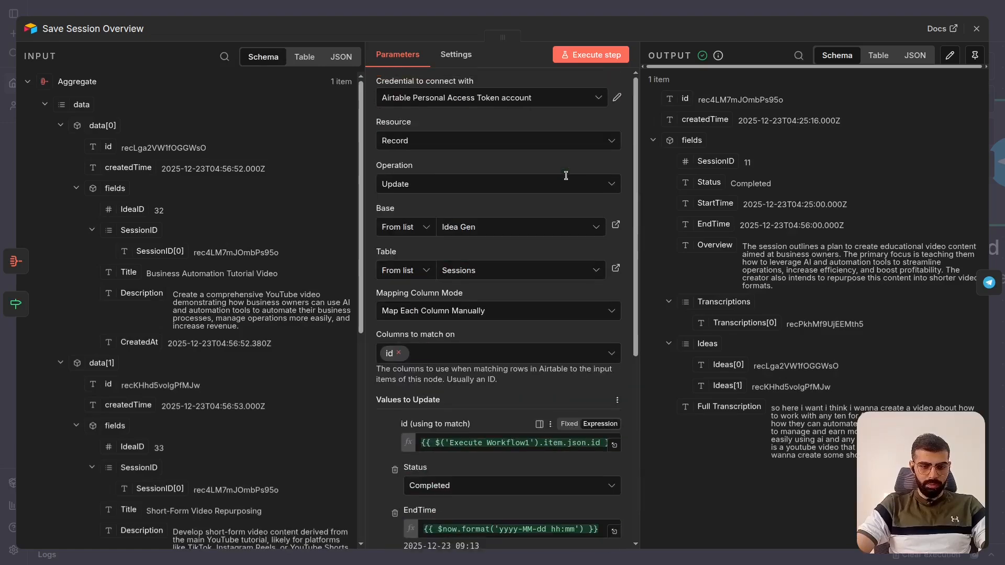
{"action": "scroll", "coordinate": [511, 272], "scroll_direction": "down", "scroll_amount": 5}
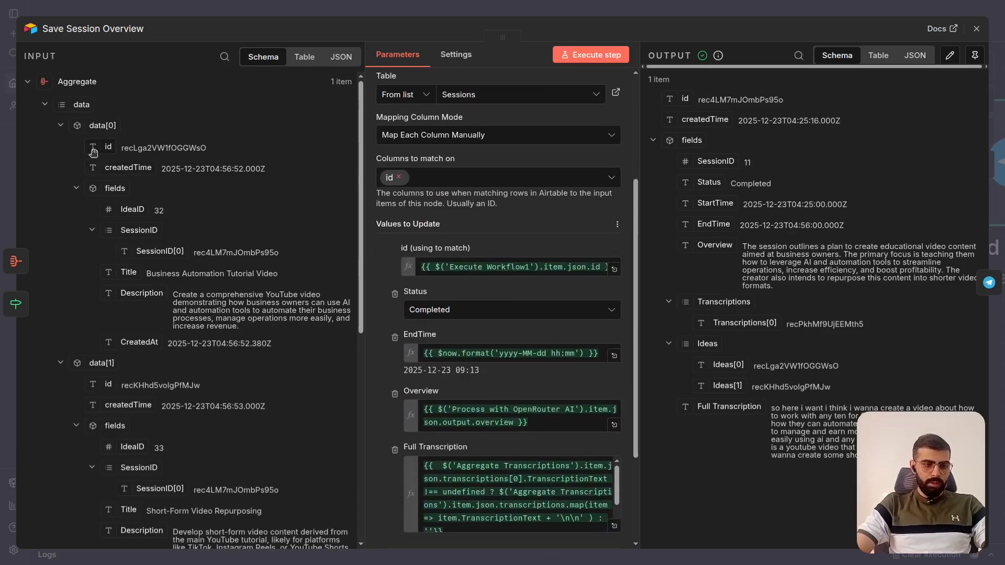
- Expand the Execute Workflow1 and Process with OpenRouter AI input data and compare them with the mapped id, Status, EndTime and Overview values
{"action": "left_click", "coordinate": [28, 82]}
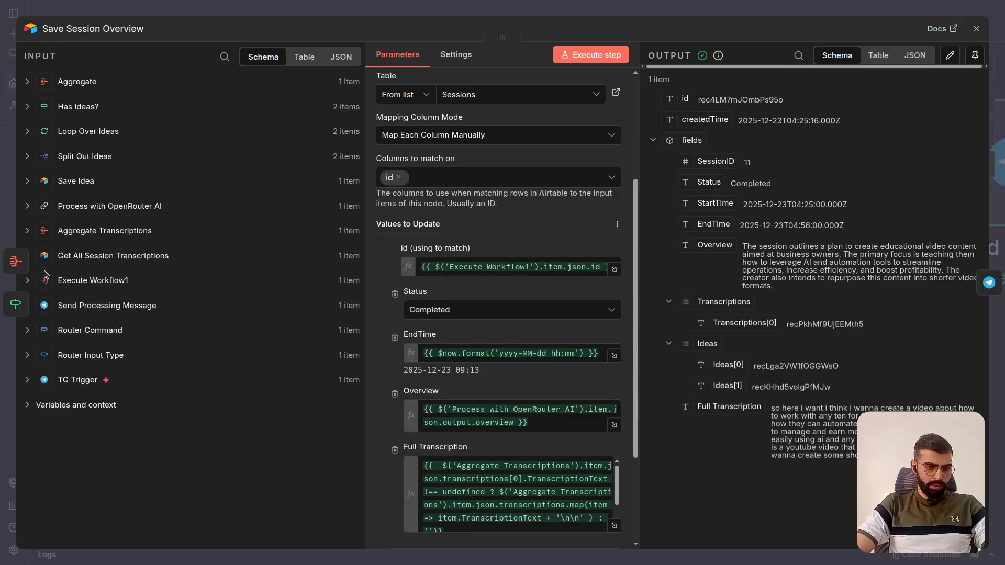
{"action": "left_click", "coordinate": [27, 282]}
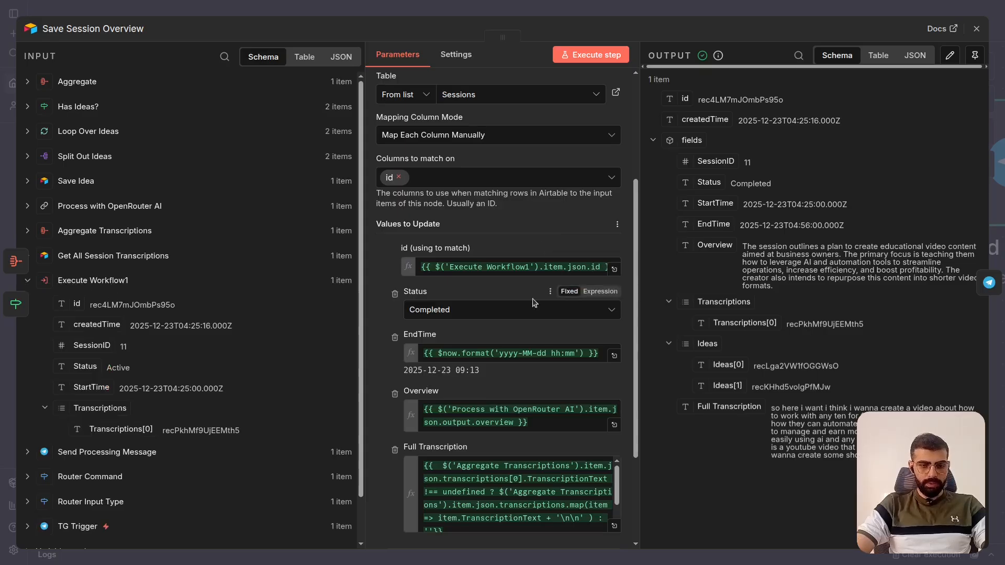
{"action": "scroll", "coordinate": [533, 303], "scroll_direction": "down", "scroll_amount": 3}
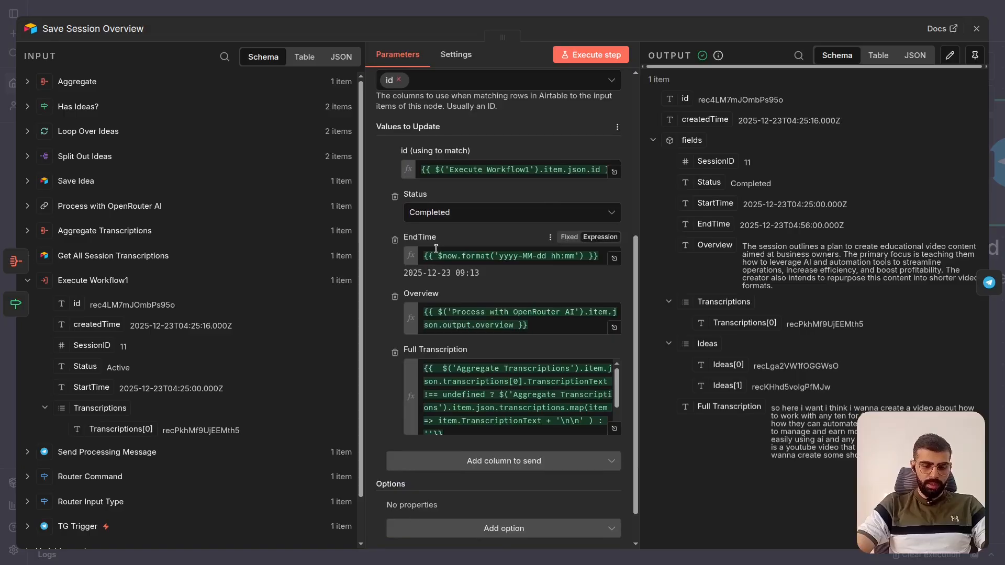
{"action": "scroll", "coordinate": [539, 293], "scroll_direction": "down", "scroll_amount": 2}
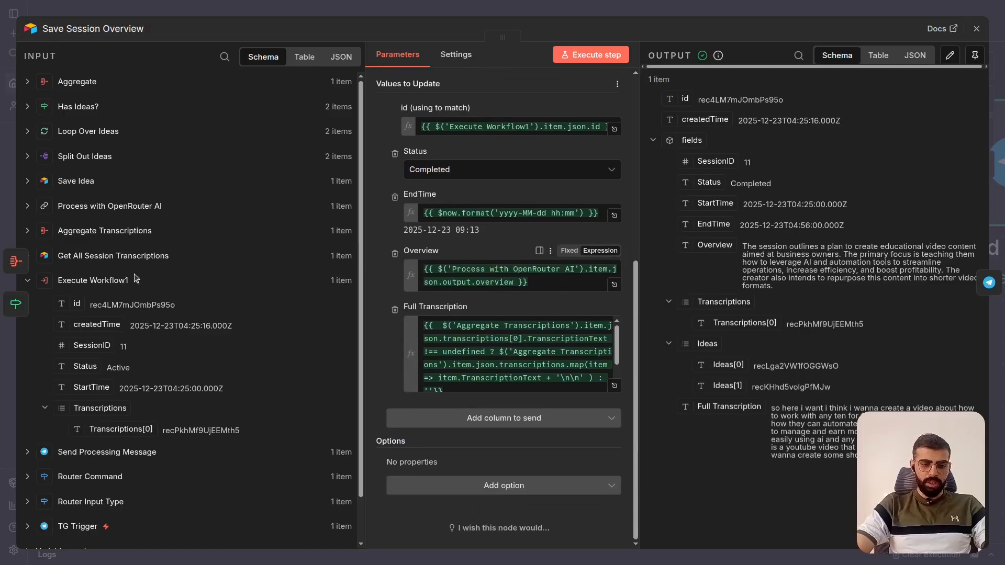
{"action": "left_click", "coordinate": [44, 206]}
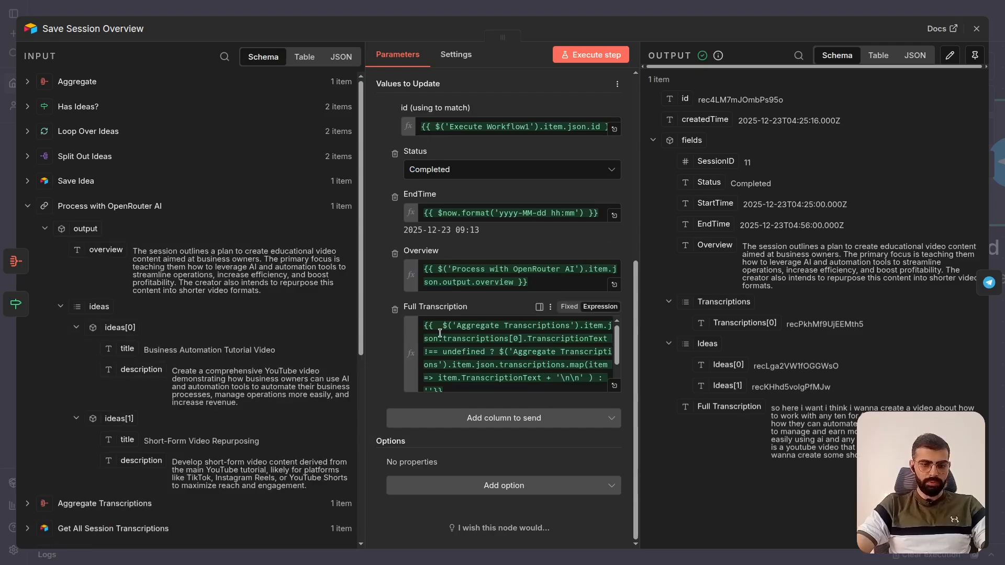
- Open the Full Transcription expression in the large editor and expand the Aggregate Transcriptions data it references
{"action": "scroll", "coordinate": [473, 340], "scroll_direction": "down", "scroll_amount": 2}
{"action": "left_click", "coordinate": [615, 386]}
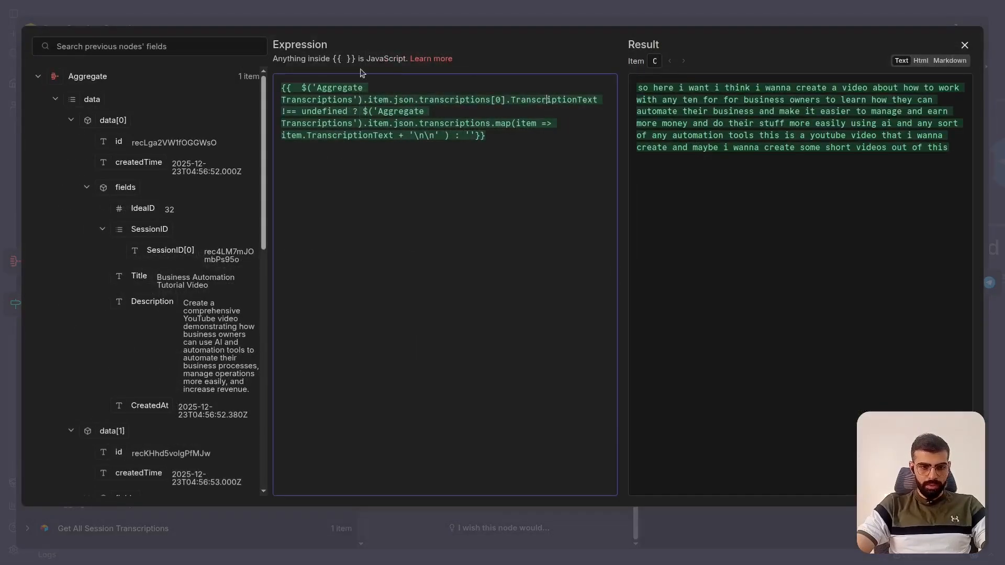
{"action": "left_click_drag", "start_coordinate": [302, 87], "coordinate": [348, 112]}
{"action": "left_click", "coordinate": [306, 99]}
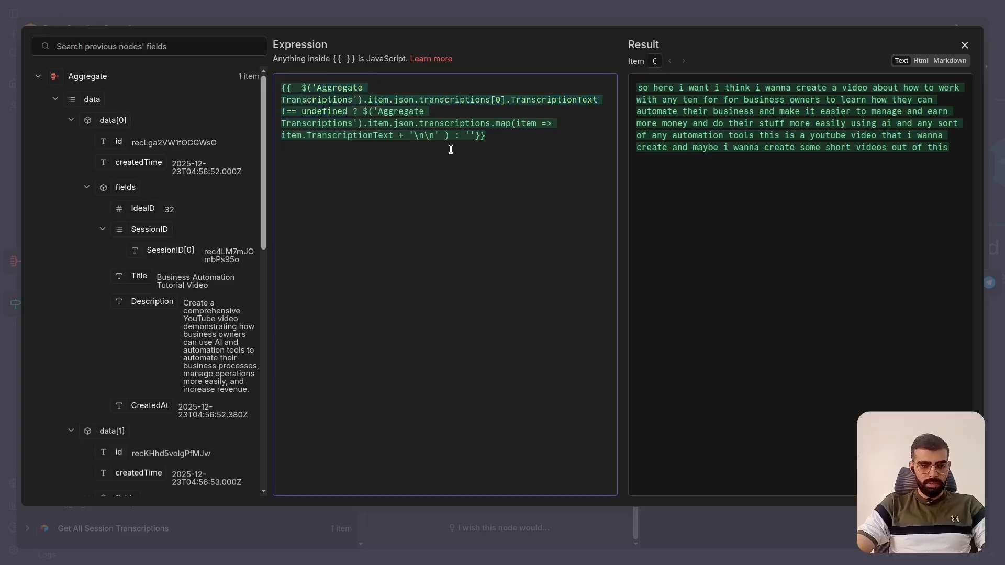
{"action": "left_click", "coordinate": [39, 77]}
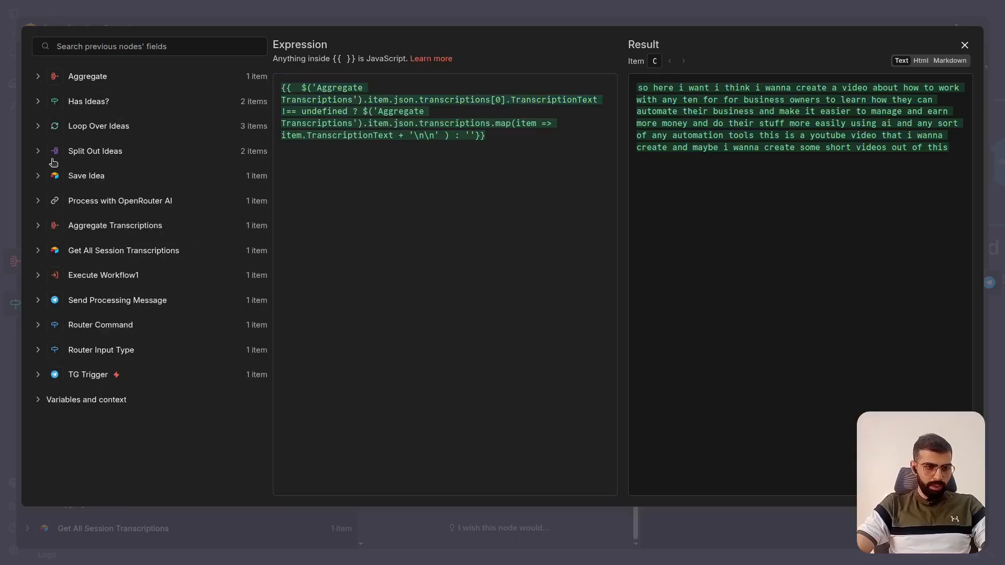
{"action": "left_click", "coordinate": [39, 229]}
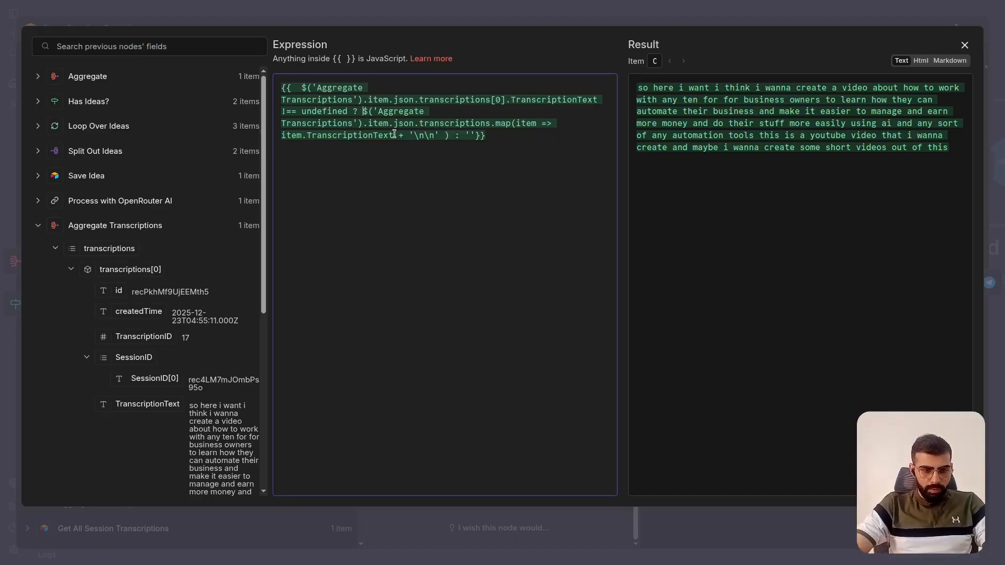
- Add a dashed divider below the Full Transcription expression and paste its transcriptions.map(item => item.TranscriptionText + '\n\n') part as a separate test expression
{"action": "left_click", "coordinate": [451, 135], "text": "shift"}
{"action": "key", "text": "ctrl+c"}
{"action": "left_click", "coordinate": [530, 138]}
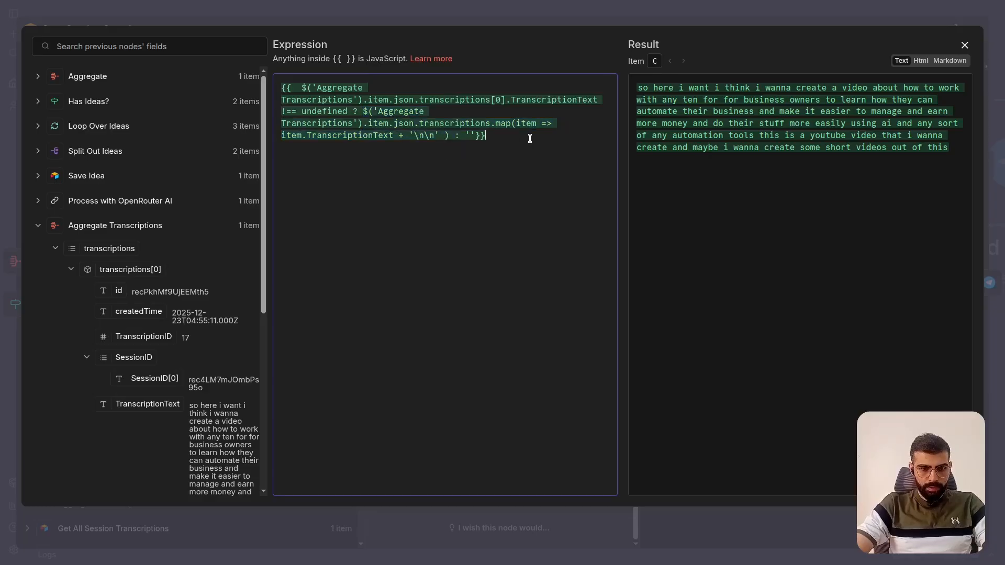
{"action": "type", "text": "-----------   "}
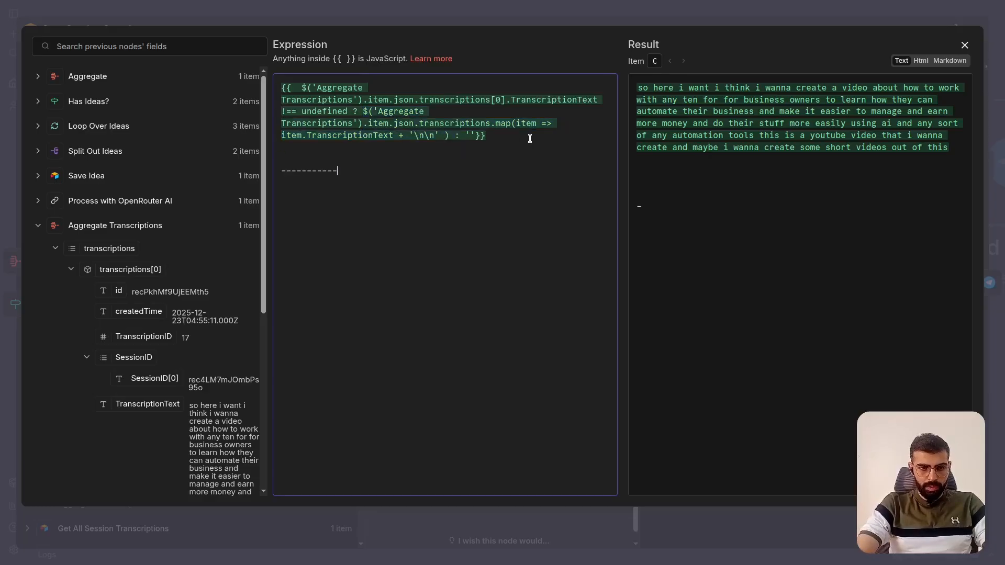
{"action": "type", "text": "{{"}
{"action": "key", "text": "ctrl+v"}
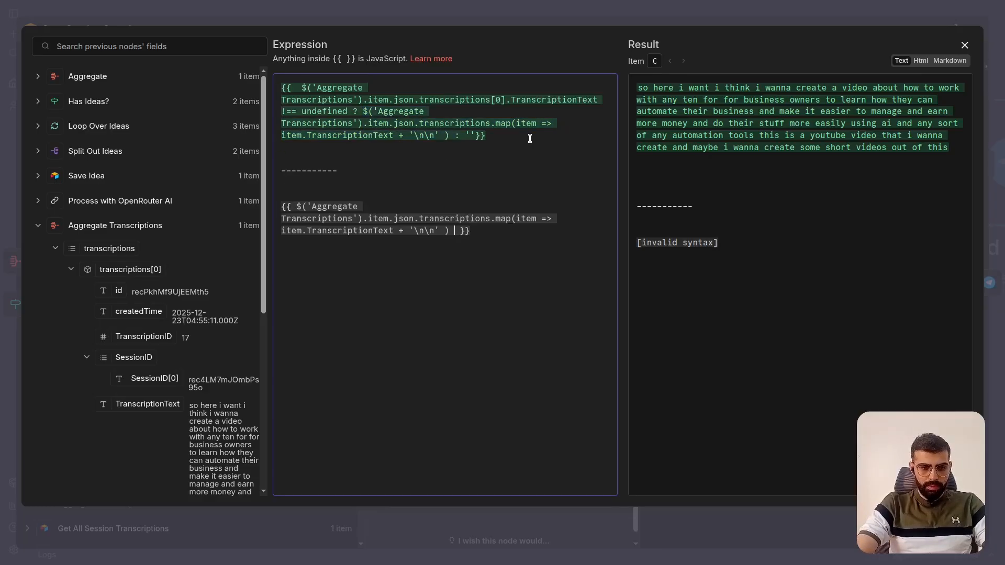
- Compare the full expression with the test expression, examining its transcriptions array, TranscriptionText field and '\n\n' separator
{"action": "left_click_drag", "start_coordinate": [515, 137], "coordinate": [281, 86]}
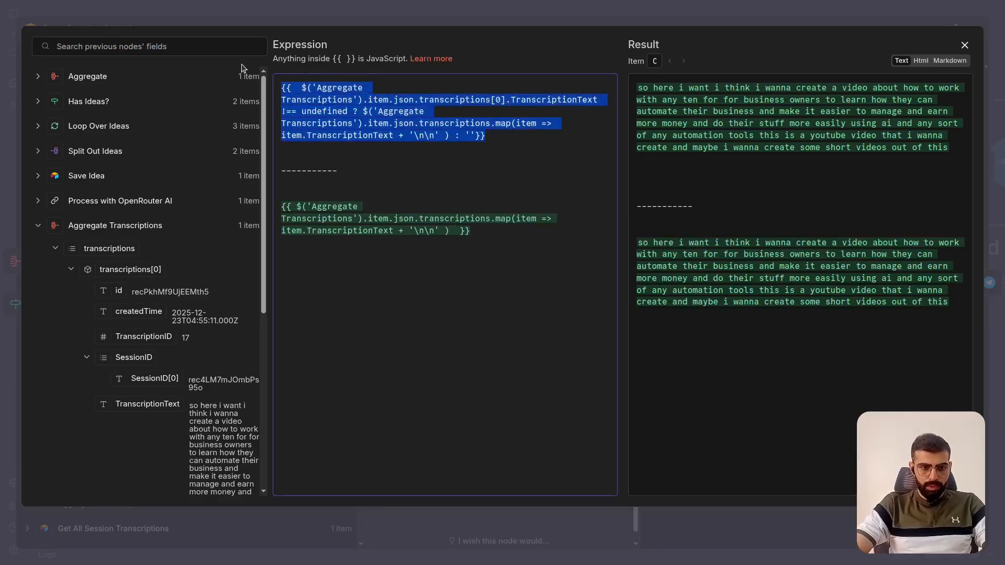
{"action": "left_click_drag", "start_coordinate": [518, 144], "coordinate": [282, 87]}
{"action": "left_click", "coordinate": [337, 209]}
{"action": "left_click_drag", "start_coordinate": [282, 206], "coordinate": [516, 244]}
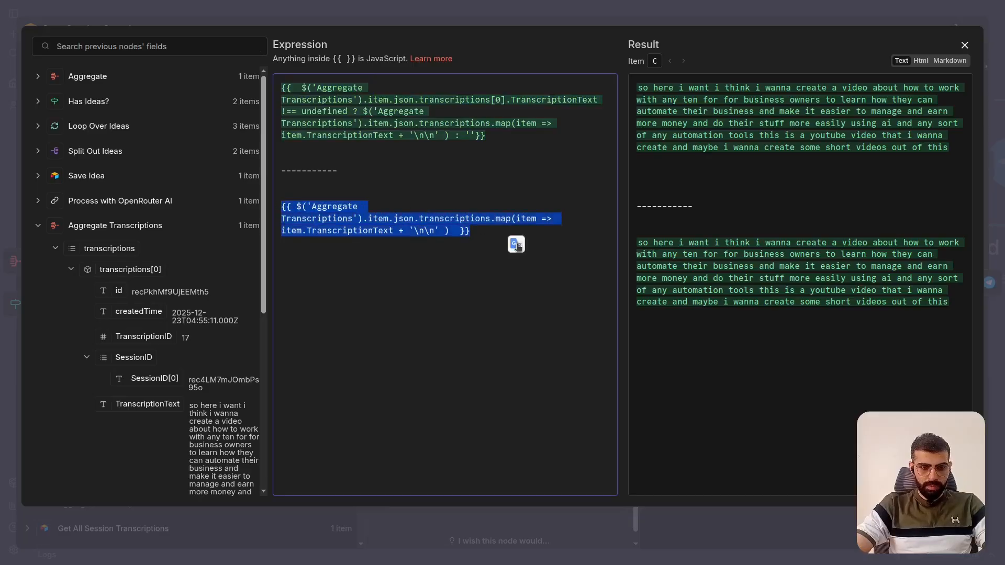
{"action": "left_click", "coordinate": [338, 206]}
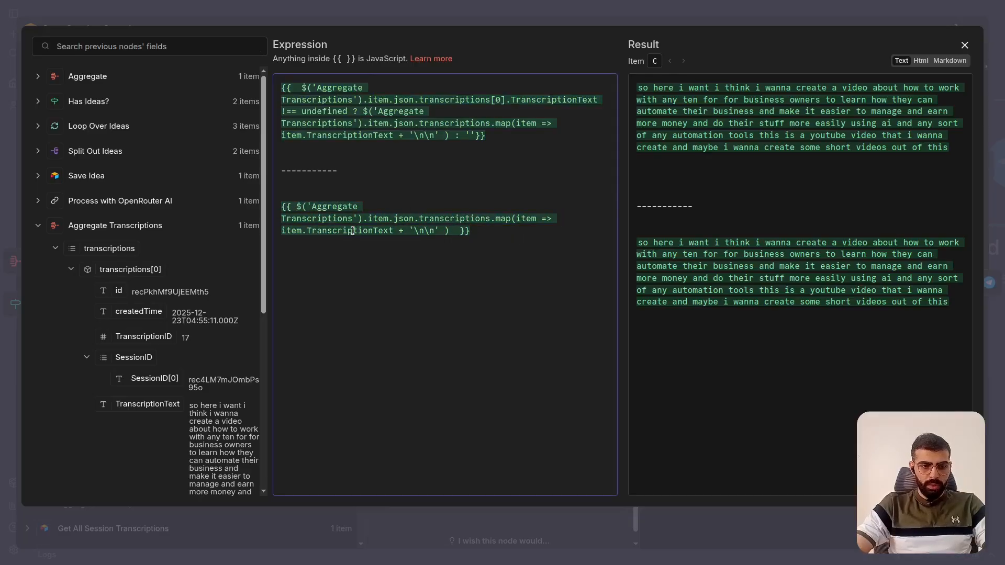
{"action": "left_click", "coordinate": [489, 217], "text": "shift"}
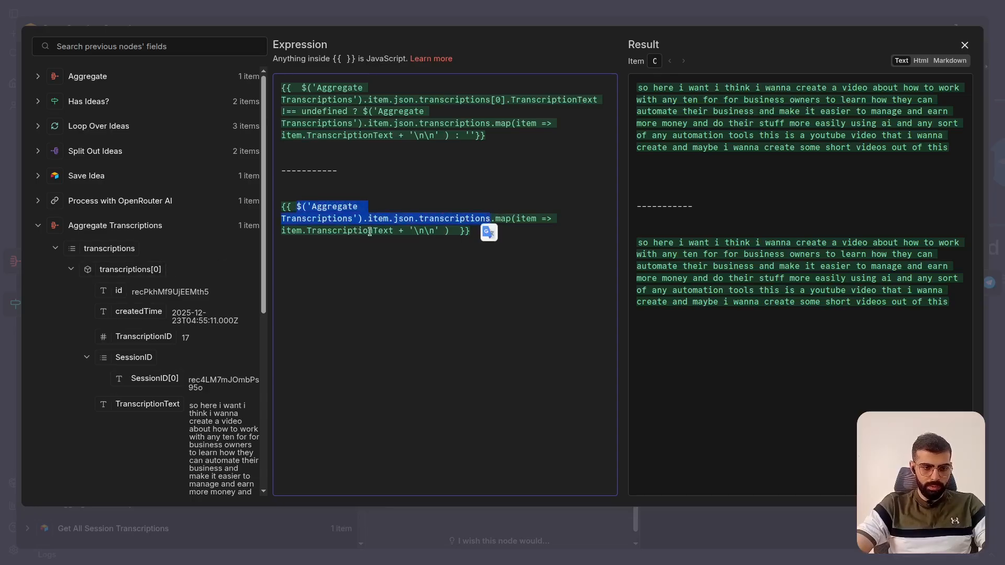
{"action": "left_click", "coordinate": [497, 219]}
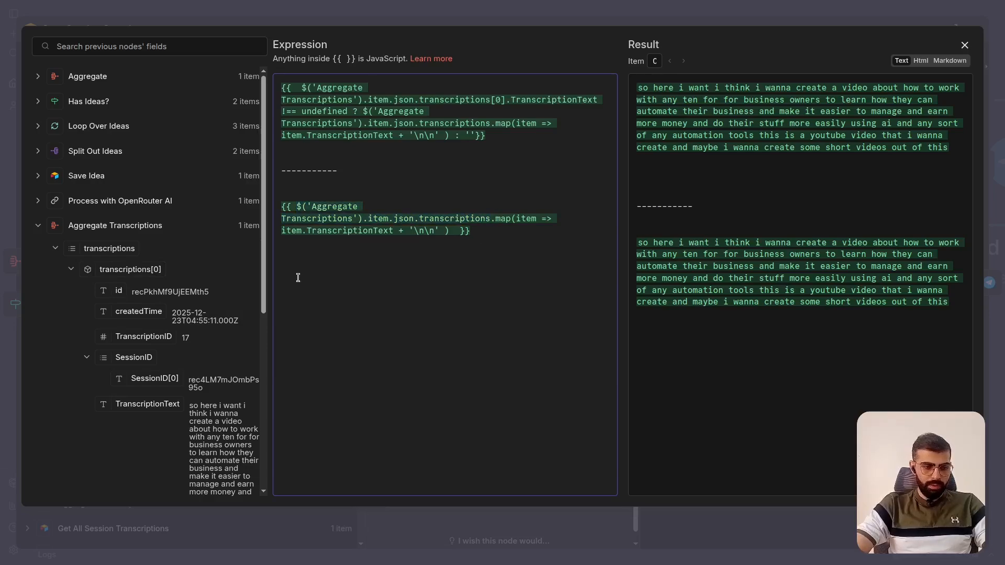
{"action": "scroll", "coordinate": [220, 341], "scroll_direction": "down", "scroll_amount": 2}
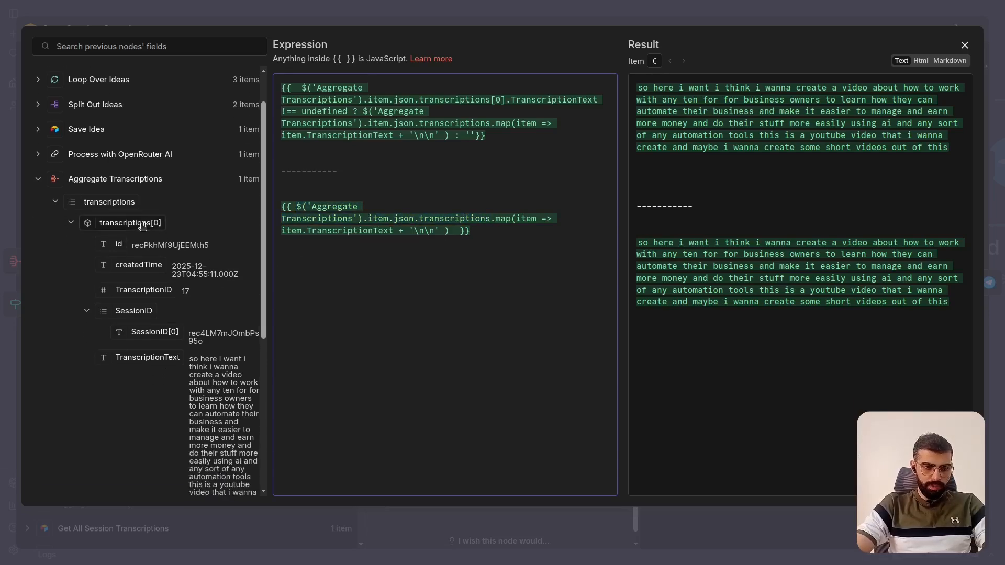
{"action": "double_click", "coordinate": [357, 231]}
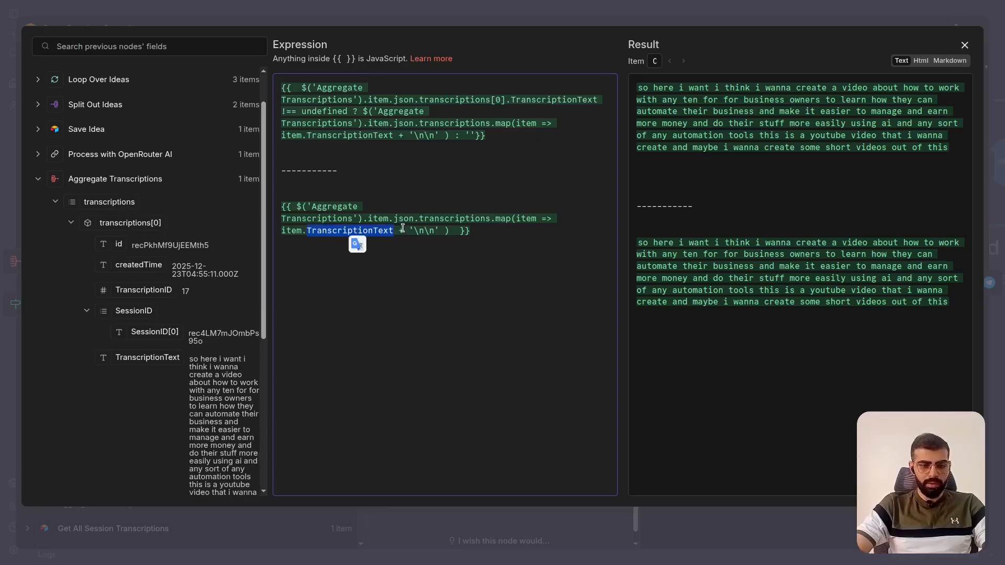
{"action": "left_click_drag", "start_coordinate": [402, 229], "coordinate": [438, 231]}
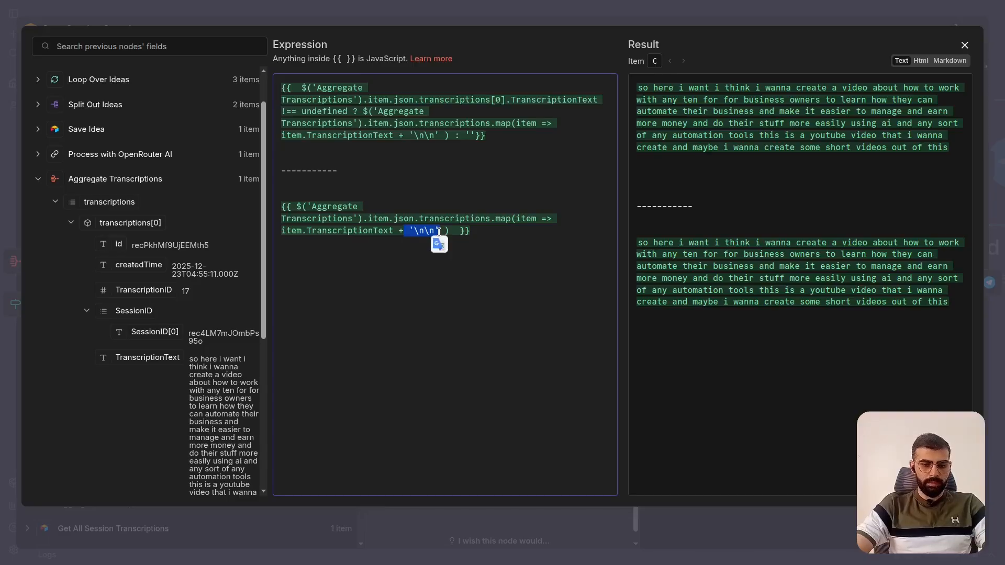
- Replace the test expression's content with the transcriptions[0].TranscriptionText reference copied from the original expression's condition
{"action": "left_click", "coordinate": [486, 158]}
{"action": "key", "text": "shift+Down"}
{"action": "key", "text": "shift+Down"}
{"action": "key", "text": "shift+Down"}
{"action": "key", "text": "shift+Down"}
{"action": "key", "text": "shift+Down"}
{"action": "key", "text": "shift+Down"}
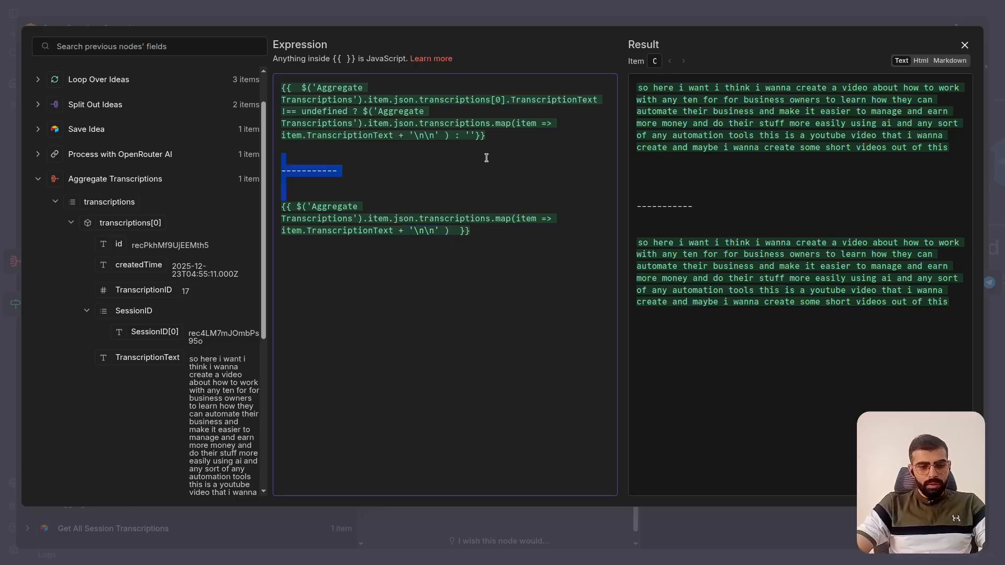
{"action": "left_click", "coordinate": [418, 135]}
{"action": "left_click", "coordinate": [303, 87]}
{"action": "key", "text": "shift+Down"}
{"action": "key", "text": "shift+Down"}
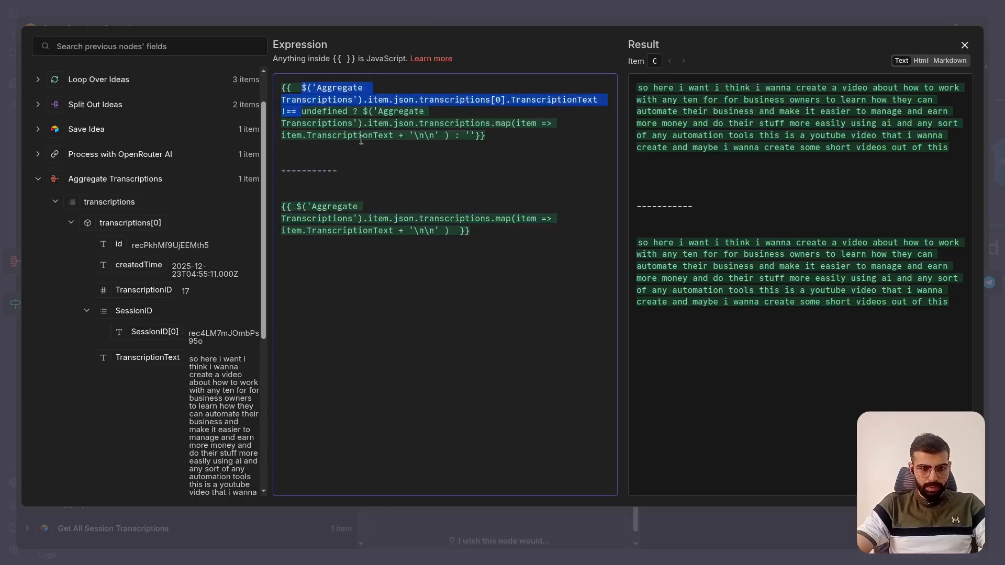
{"action": "left_click", "coordinate": [601, 99], "text": "shift"}
{"action": "key", "text": "ctrl+c"}
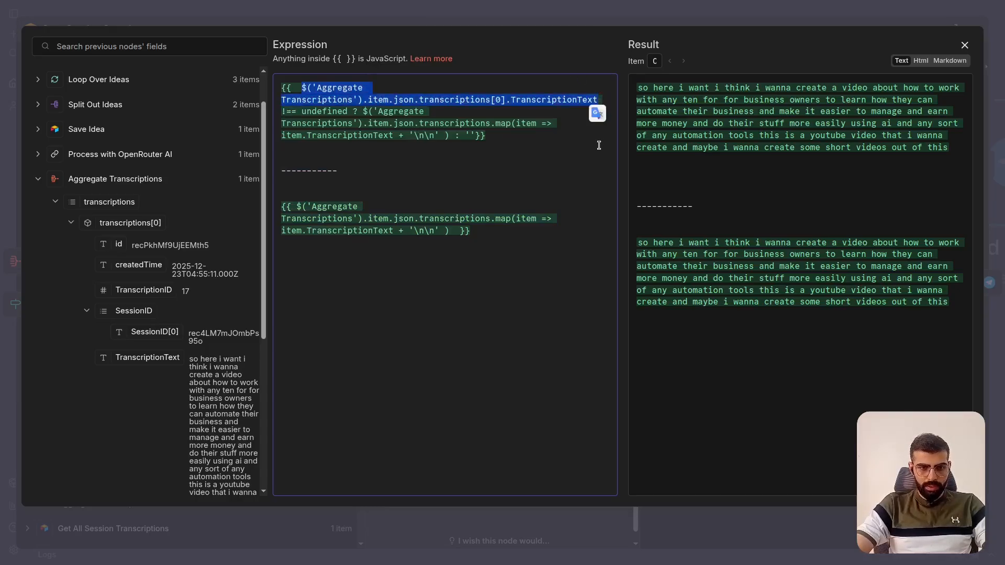
{"action": "left_click", "coordinate": [349, 257]}
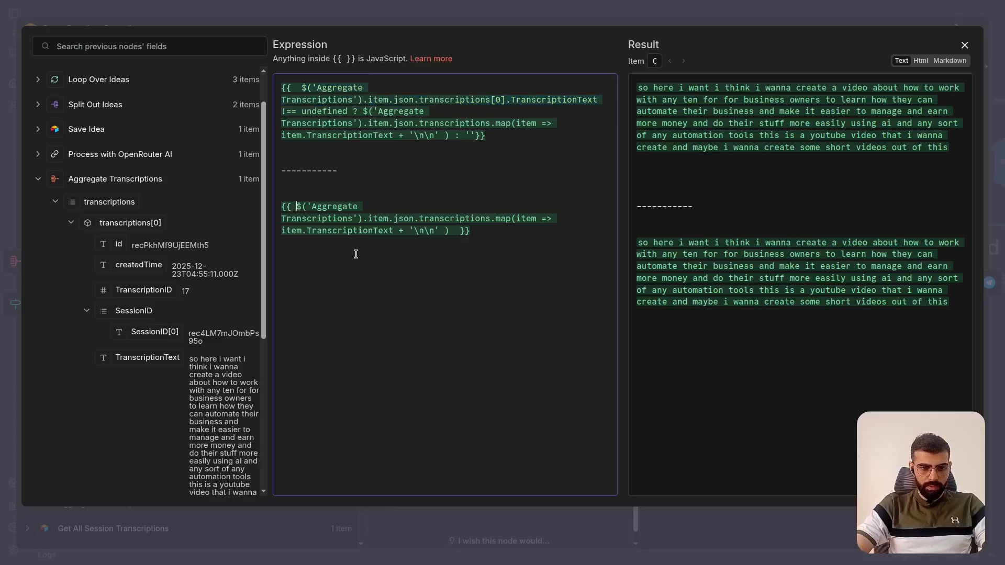
{"action": "left_click", "coordinate": [453, 235], "text": "shift"}
{"action": "key", "text": "ctrl+v"}
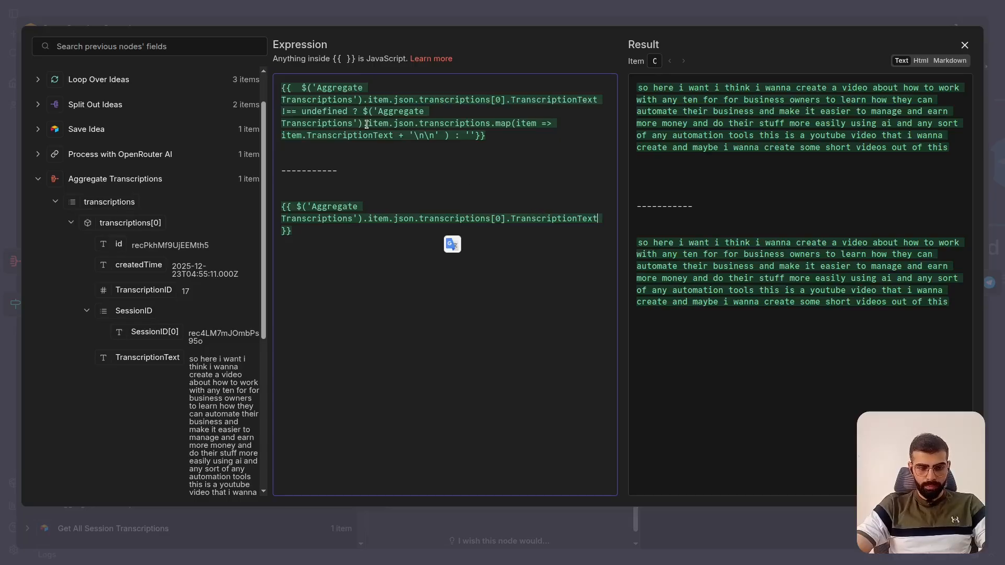
- Examine the empty-string fallback and the [0] index, and delete the dashed divider and test expression below the original expression
{"action": "left_click", "coordinate": [471, 135]}
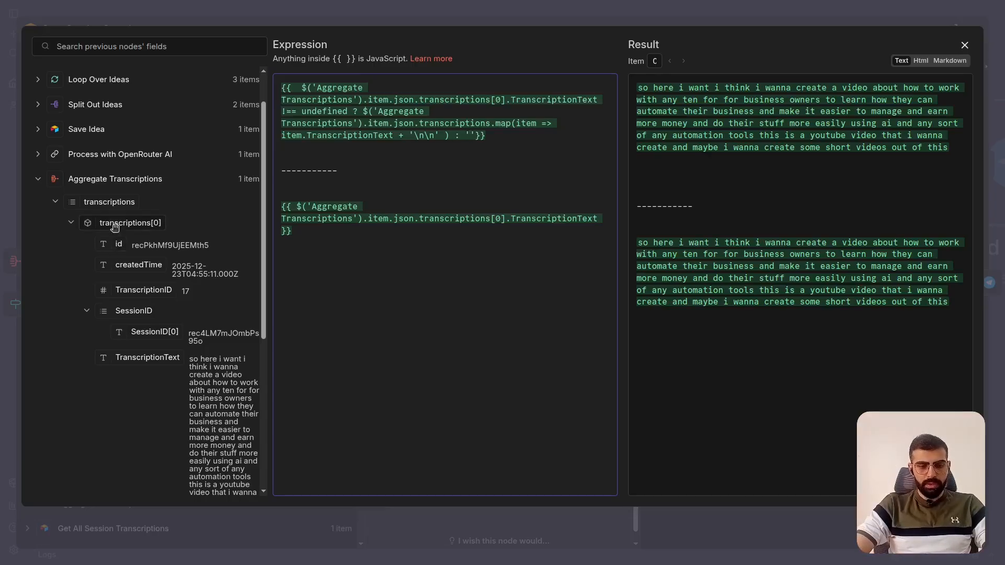
{"action": "double_click", "coordinate": [497, 219]}
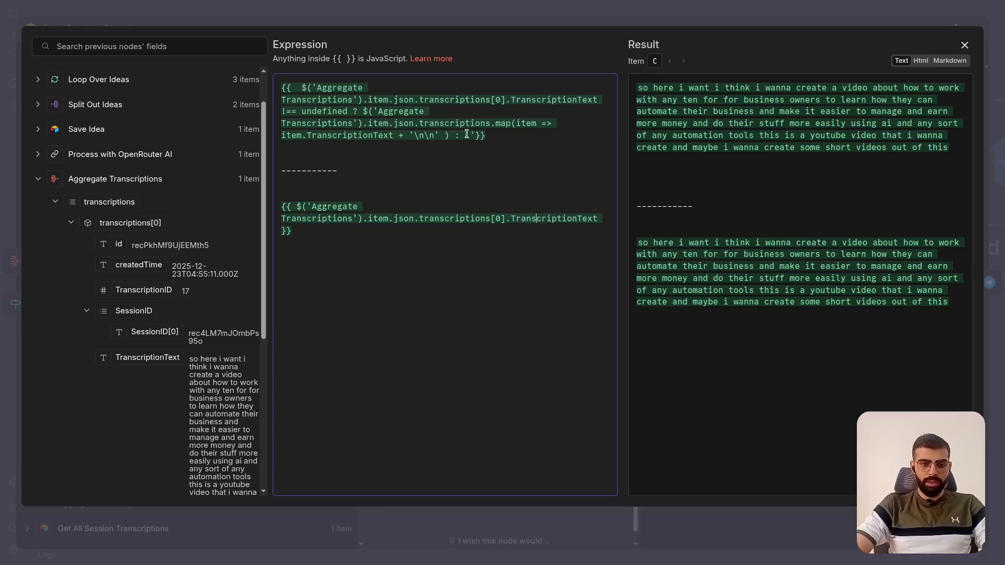
{"action": "key", "text": "shift+Down"}
{"action": "key", "text": "shift+Down"}
{"action": "key", "text": "shift+Down"}
{"action": "key", "text": "shift+Down"}
{"action": "key", "text": "shift+Down"}
{"action": "key", "text": "shift+Down"}
{"action": "key", "text": "shift+Down"}
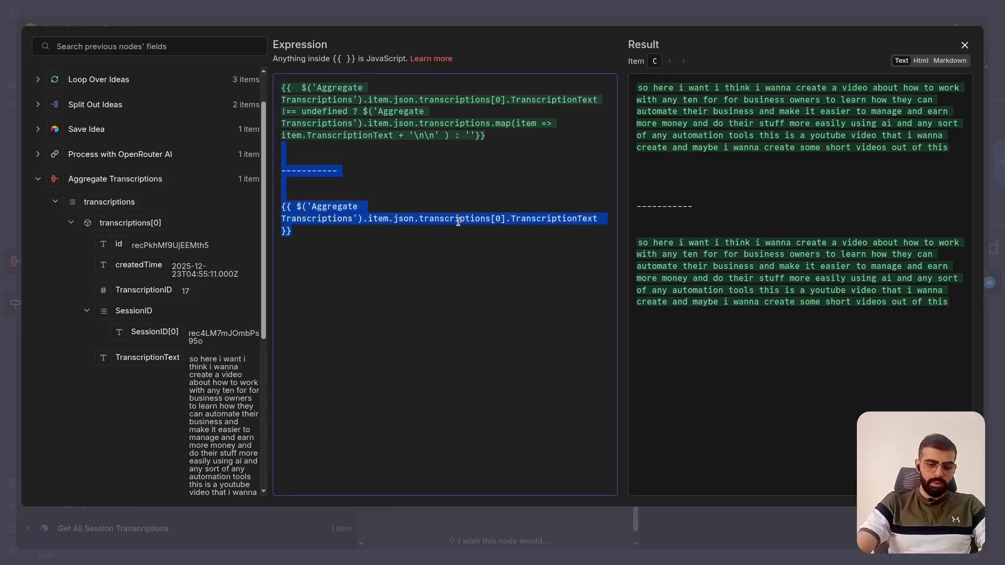
{"action": "key", "text": "BackSpace"}
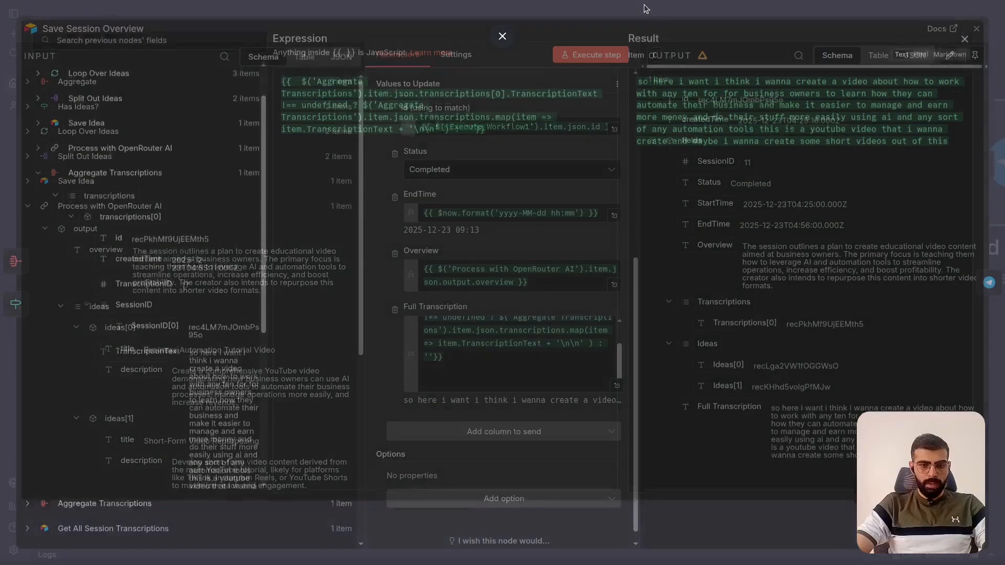
- Close the expression editor, check the Full Transcription field in Save Session Overview, and close the node
{"action": "left_click", "coordinate": [503, 15]}
{"action": "scroll", "coordinate": [556, 313], "scroll_direction": "down", "scroll_amount": 1}
{"action": "scroll", "coordinate": [554, 311], "scroll_direction": "up", "scroll_amount": 2}
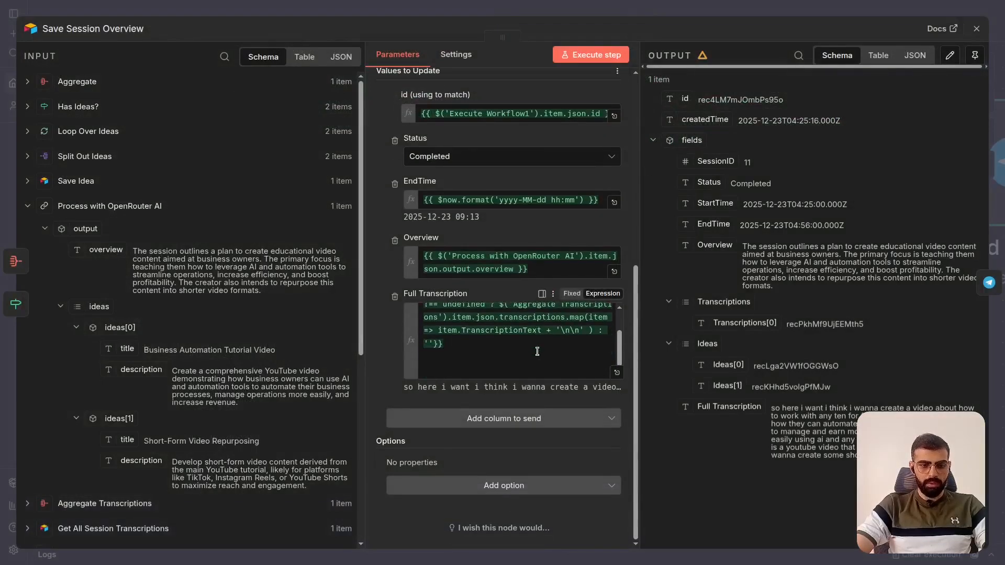
{"action": "key", "text": "Escape"}
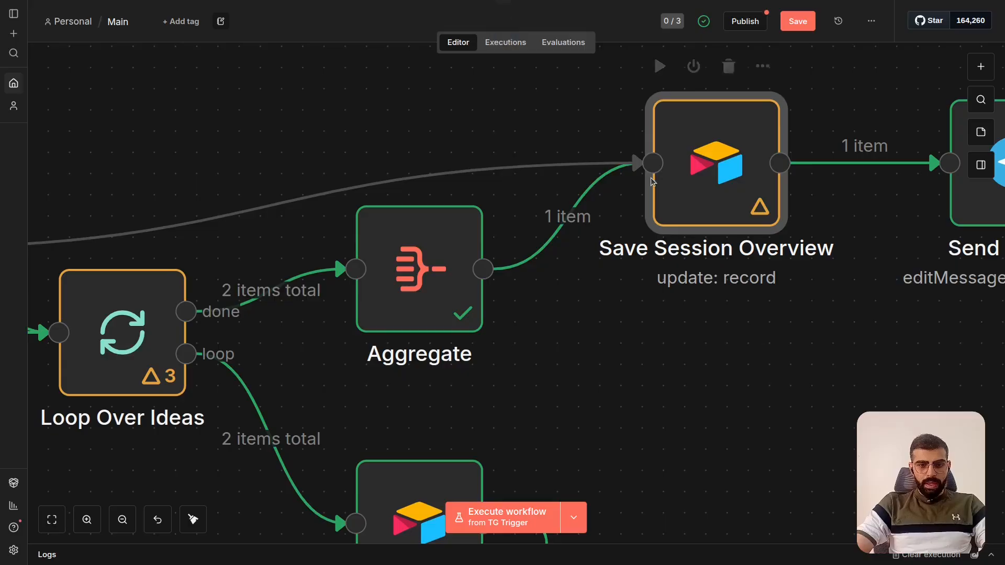
{"action": "scroll", "coordinate": [651, 177], "scroll_direction": "right", "scroll_amount": 10}
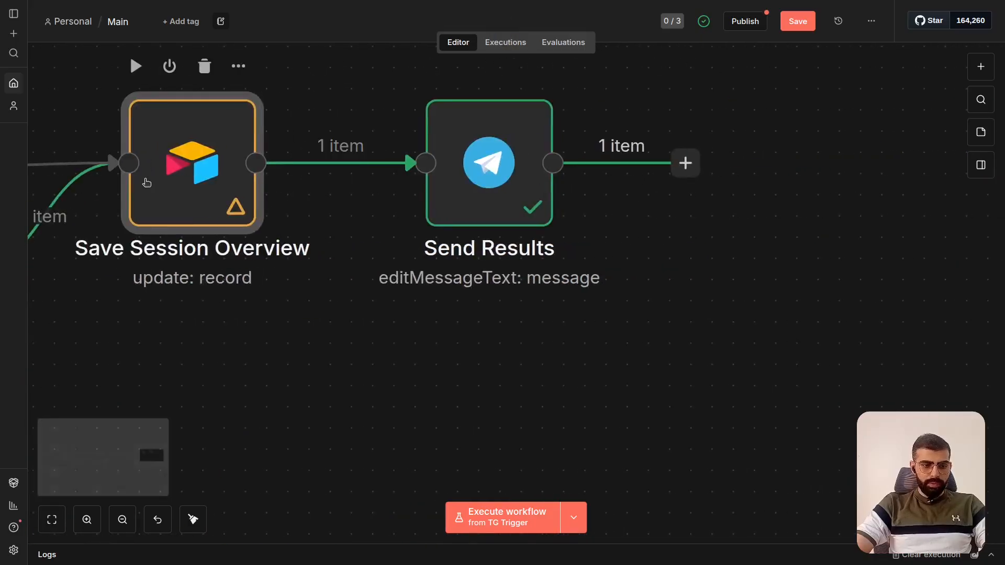